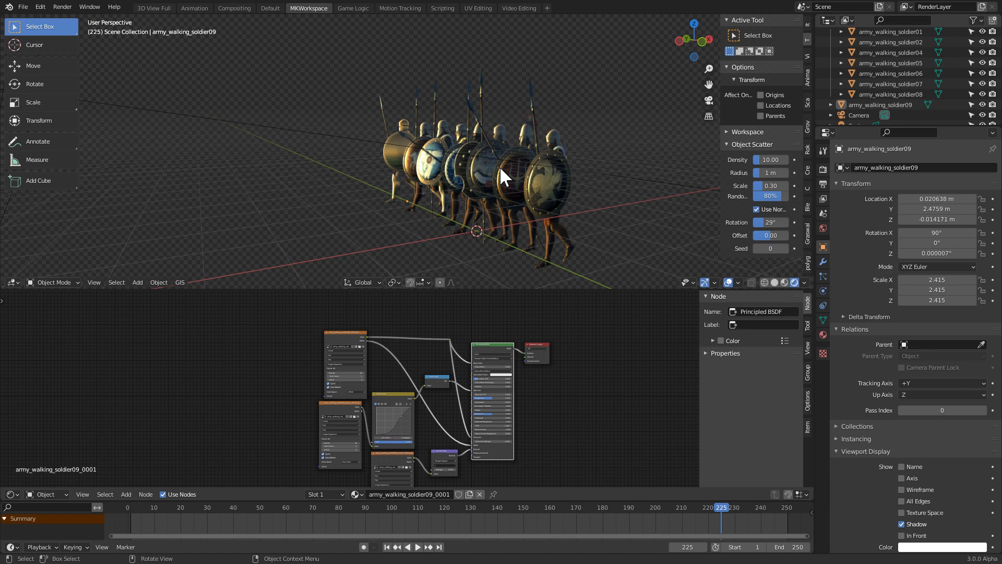
- Add a mesh plane at the scene origin with the army_walking_soldiers_2D collection active
scroll(957, 98, up, 2)
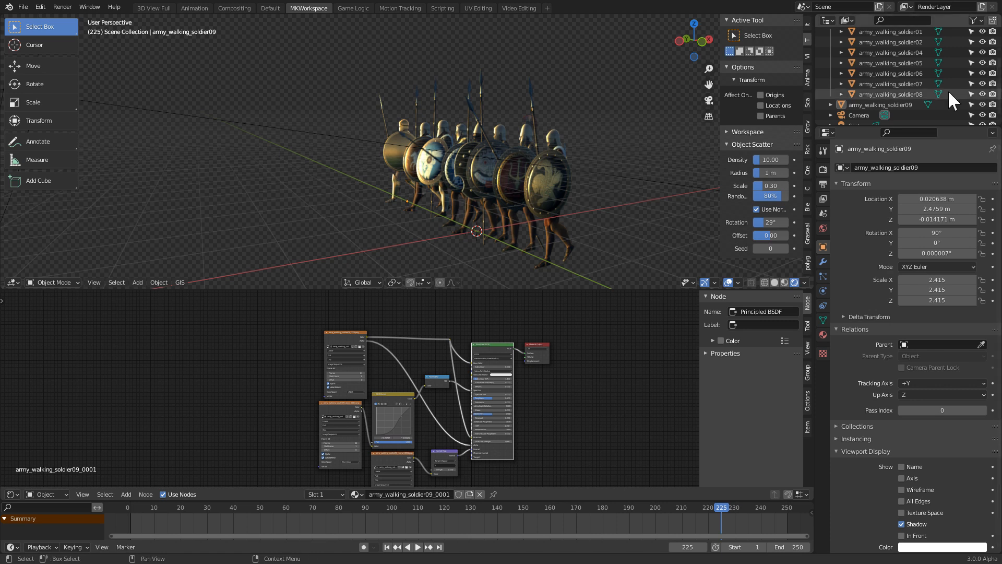
click(844, 44)
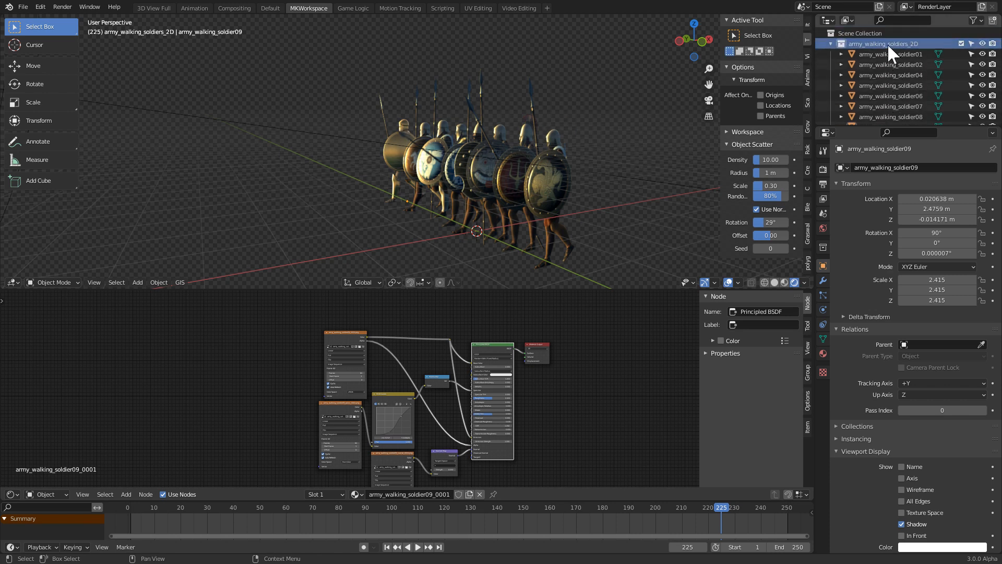
click(830, 43)
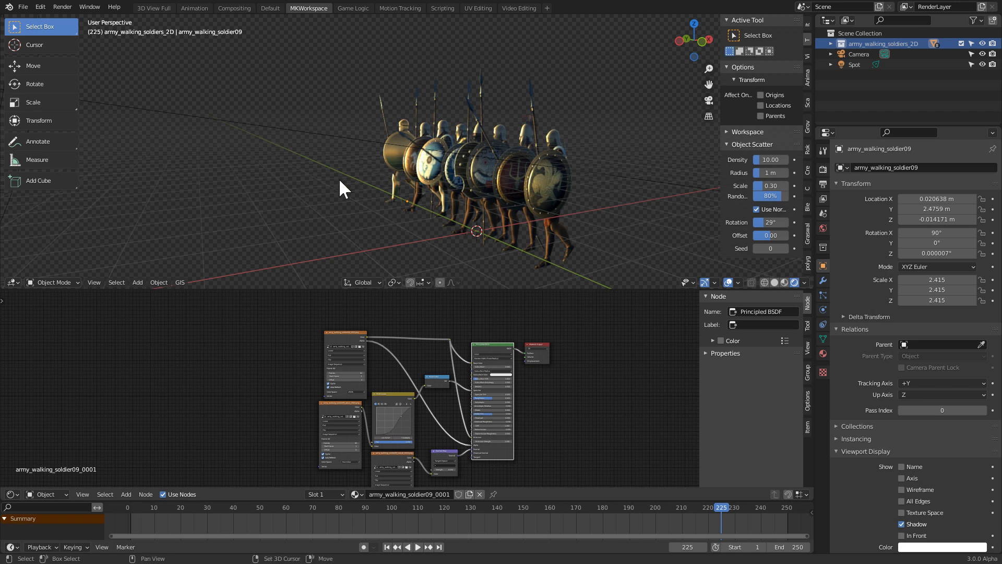
key(shift+a)
mouse_move(339, 181)
click(401, 181)
middle_drag(404, 179, 447, 184)
click(447, 184)
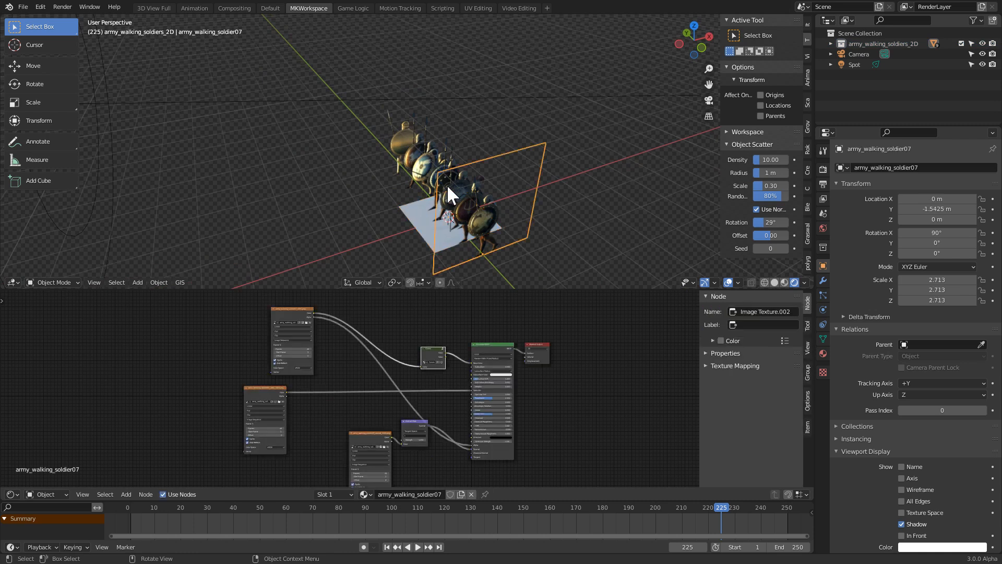
- Move the Plane out of the army_walking_soldiers_2D collection into the Scene Collection, enlarging the outliner to show the full list
click(831, 43)
click(881, 53)
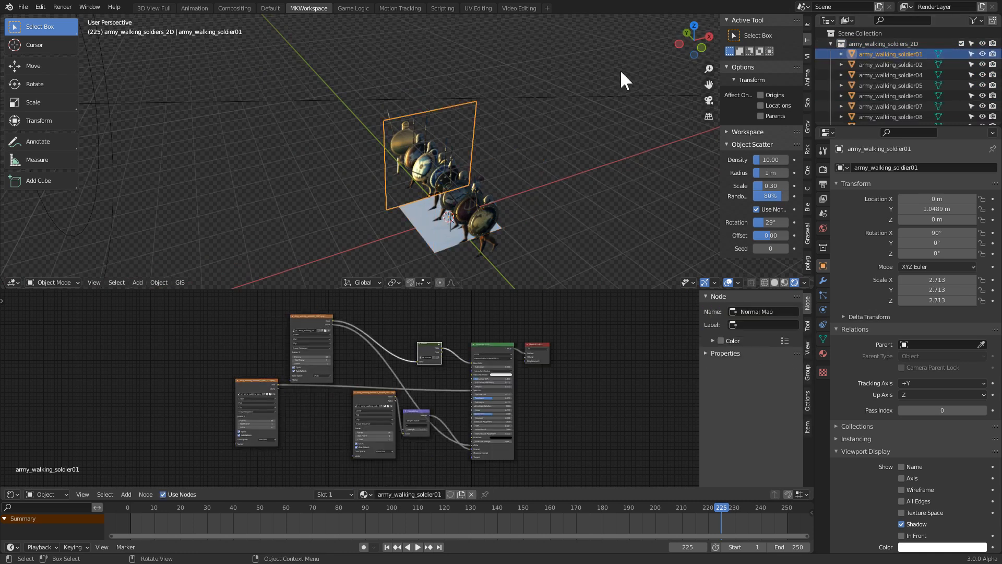
key(KP_0)
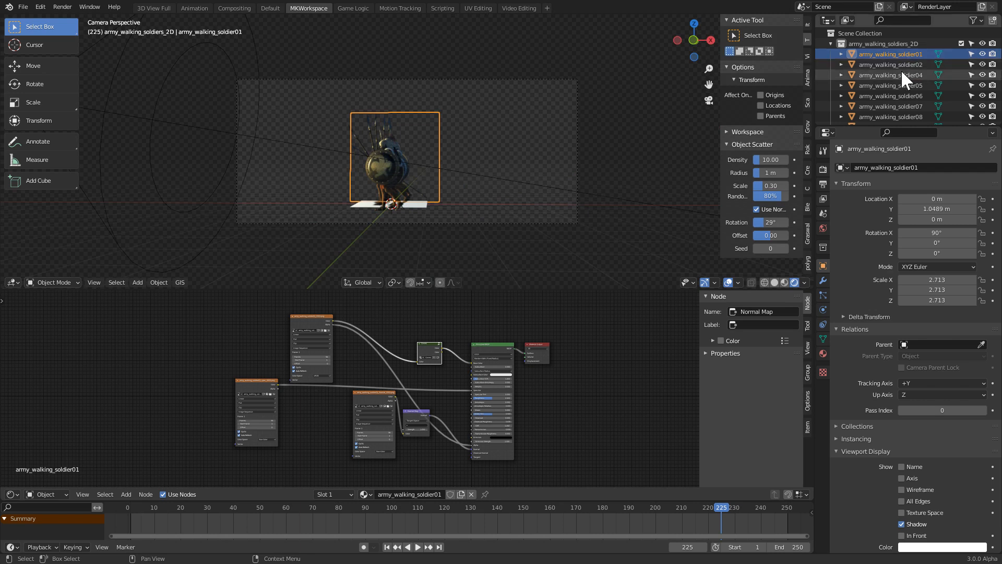
scroll(900, 78, down, 2)
shift+click(903, 83)
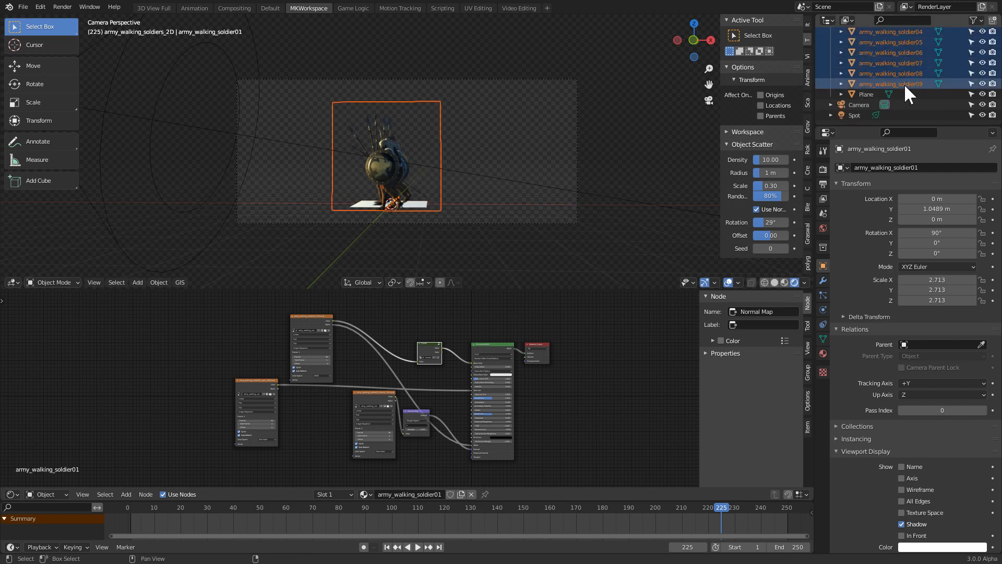
click(867, 94)
scroll(882, 68, up, 3)
drag(863, 128, 863, 223)
drag(865, 135, 862, 177)
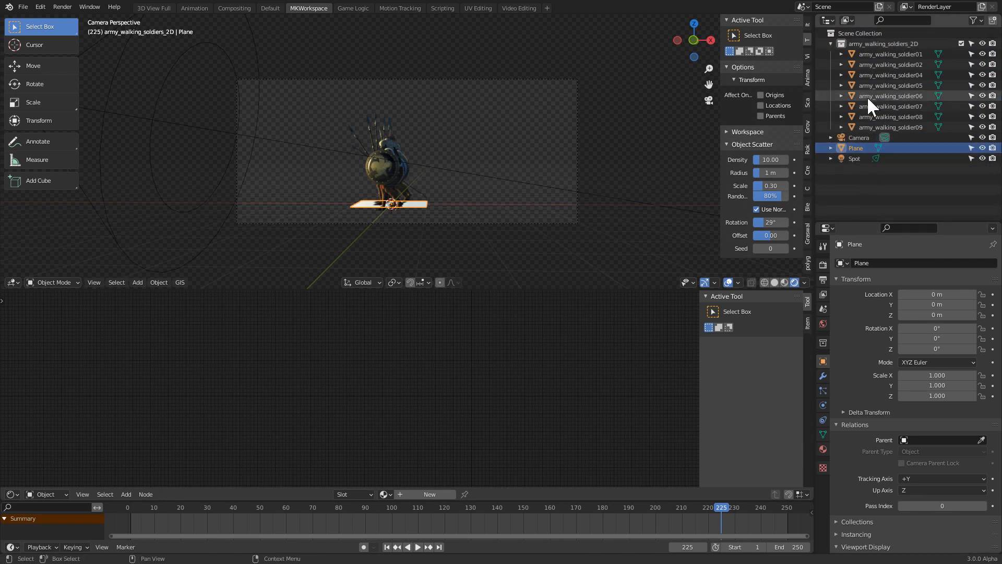
- Move all the soldiers, army_walking_soldier01 to army_walking_soldier09, about 12.4 m along X, out of the camera frame
click(880, 55)
shift+click(887, 127)
key(g)
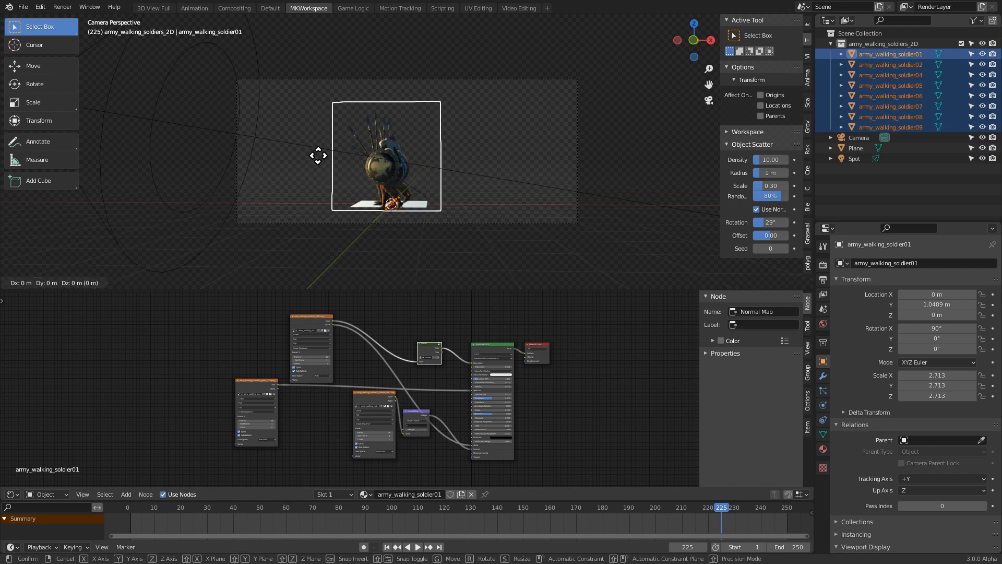
key(x)
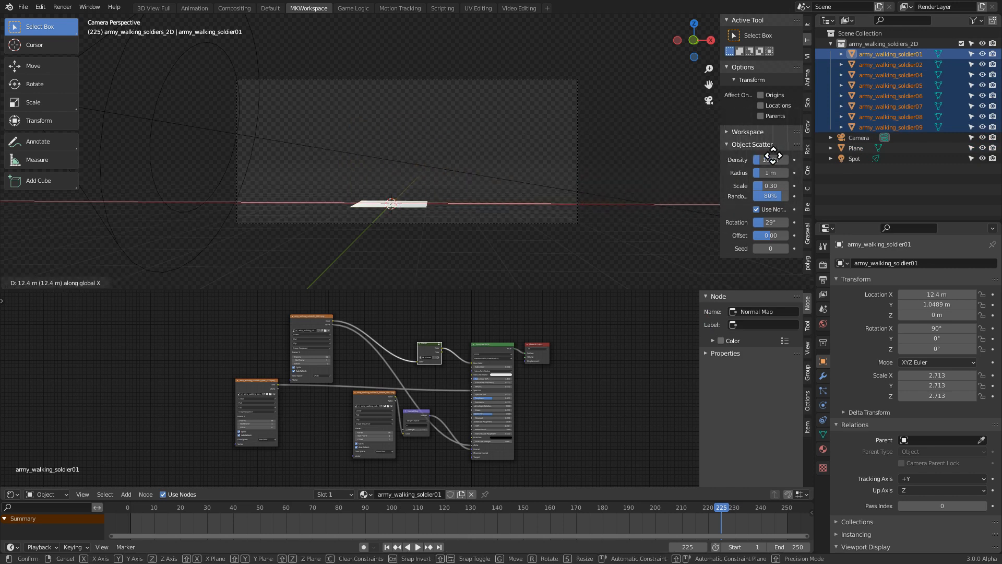
click(783, 156)
- Move the Plane along X out of the camera frame to about 7.7 m, hiding the viewport sidebar
scroll(579, 161, up, 2)
click(409, 229)
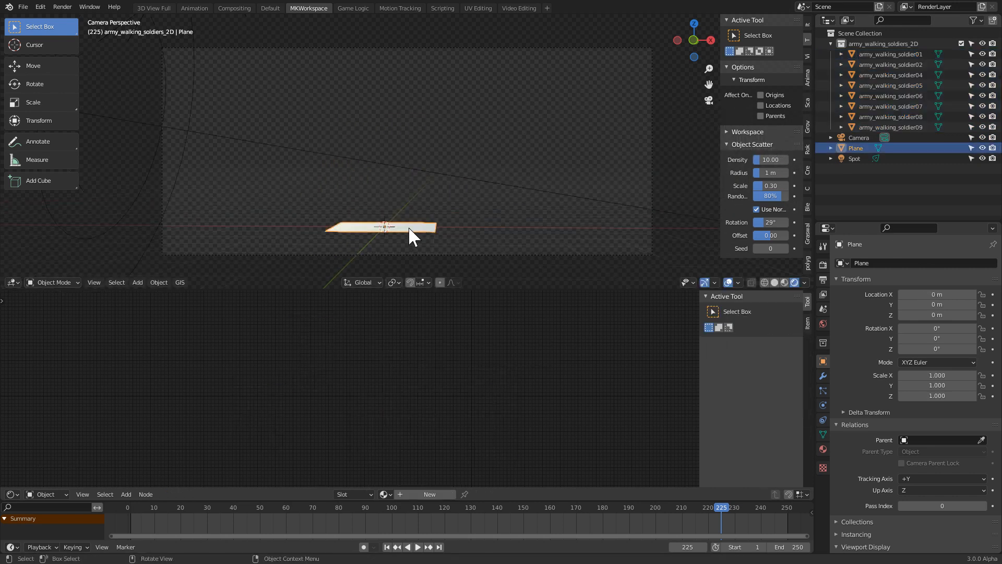
key(g)
key(x)
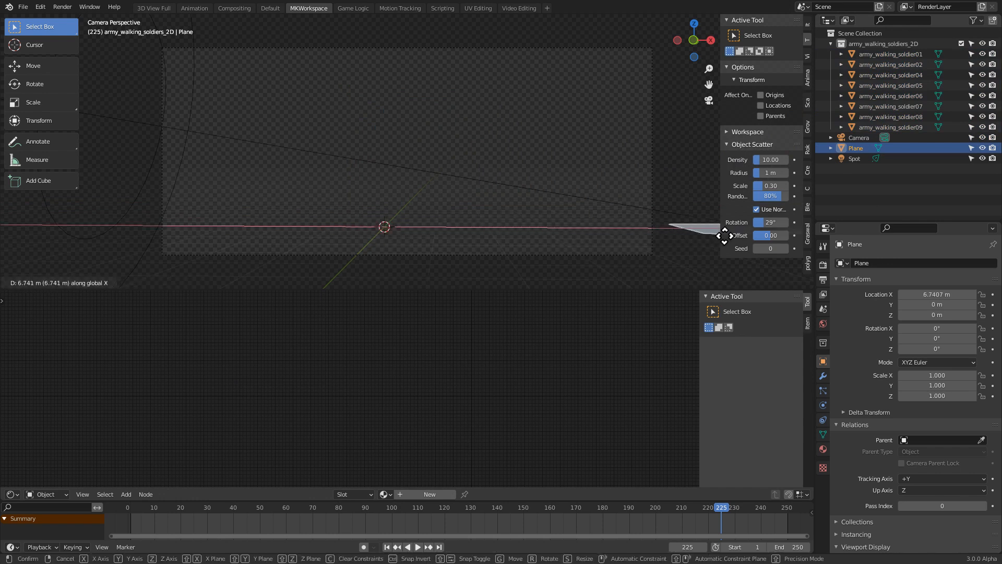
click(723, 232)
scroll(705, 221, down, 2)
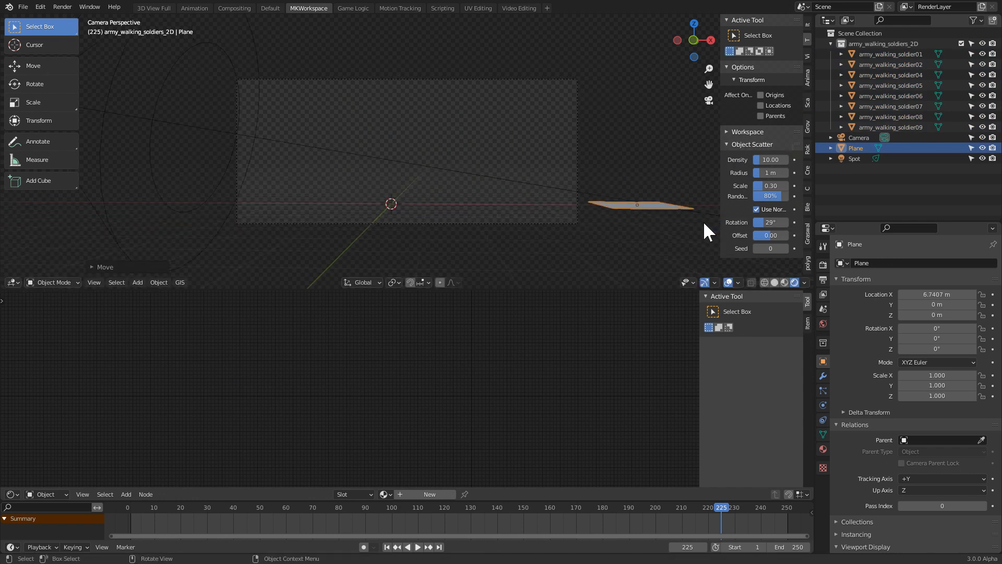
key(n)
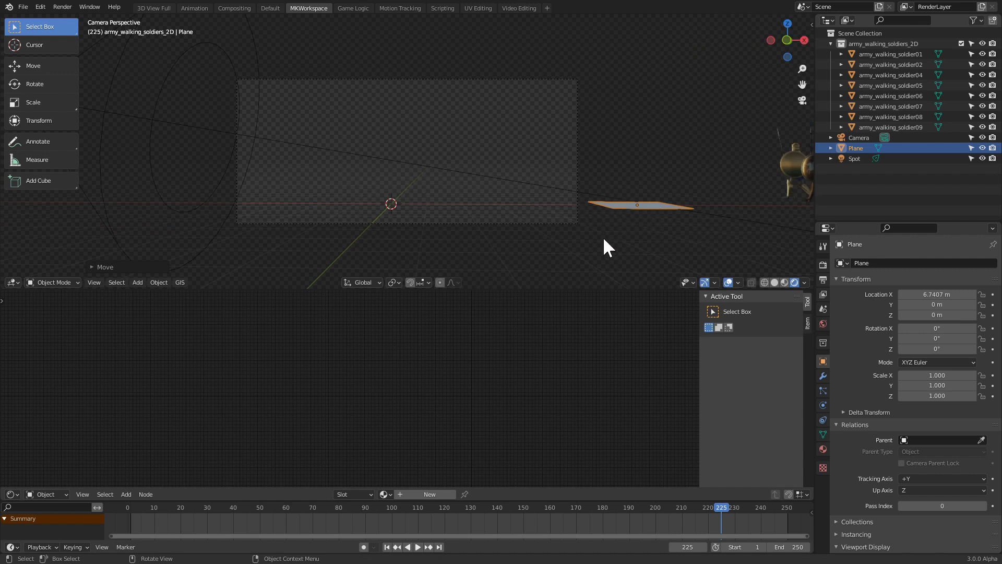
key(g)
key(x)
click(654, 217)
- Stretch the Plane along Y to a scale of about 4.3 and return to the camera view
middle_drag(659, 214, 664, 241)
key(s)
key(y)
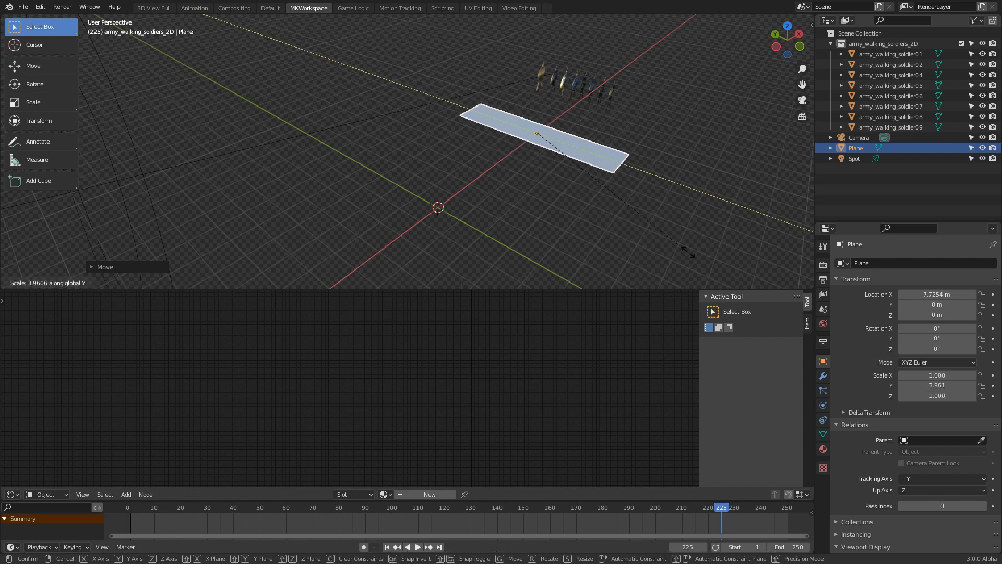
click(708, 255)
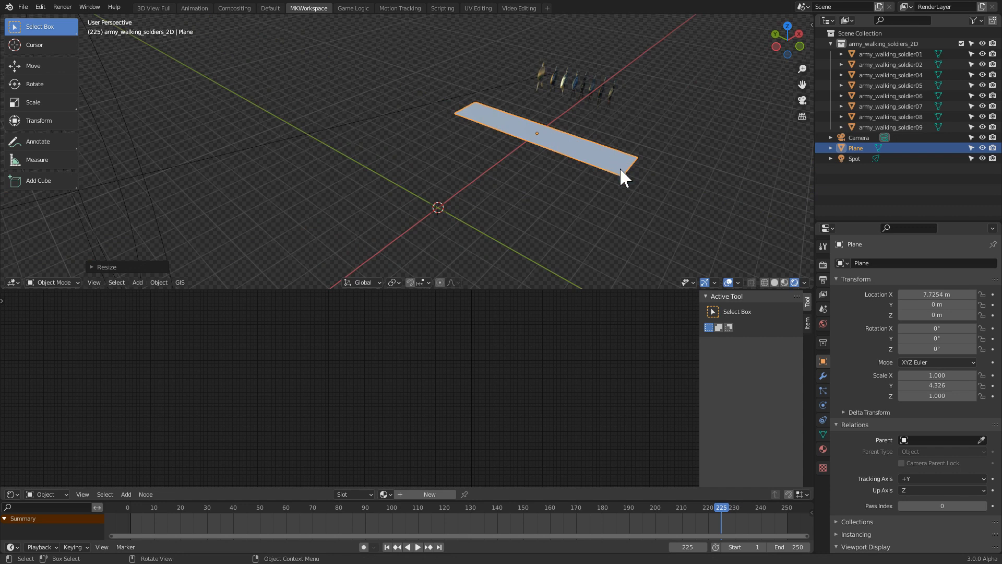
key(KP_0)
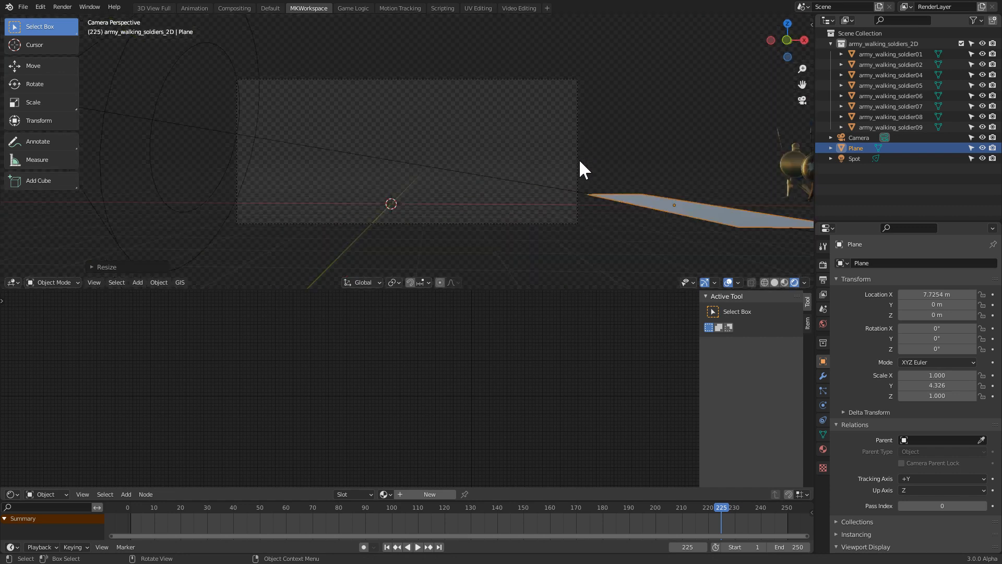
- Add an emitter particle system to the Plane and set its particles to render as Collection
click(823, 390)
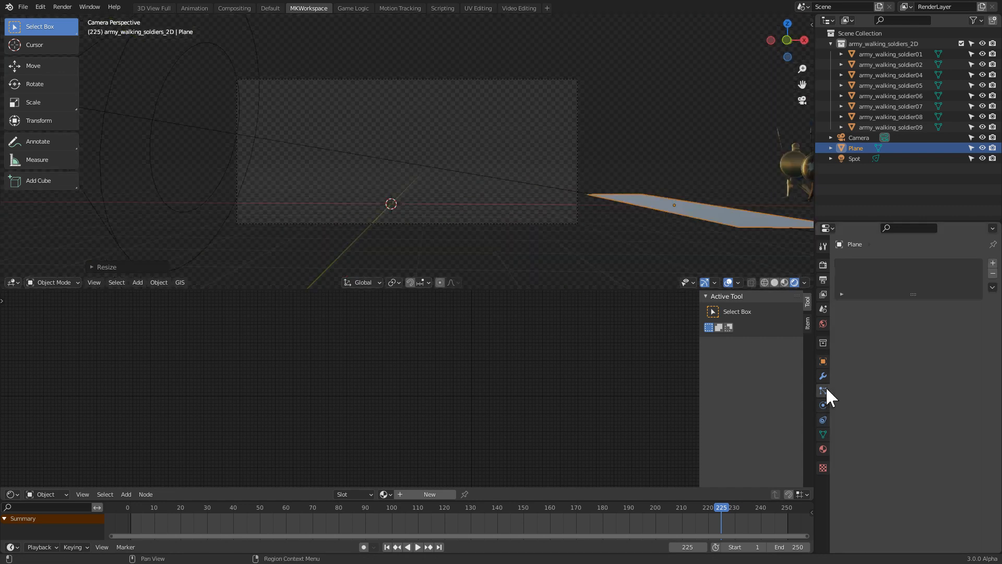
click(992, 263)
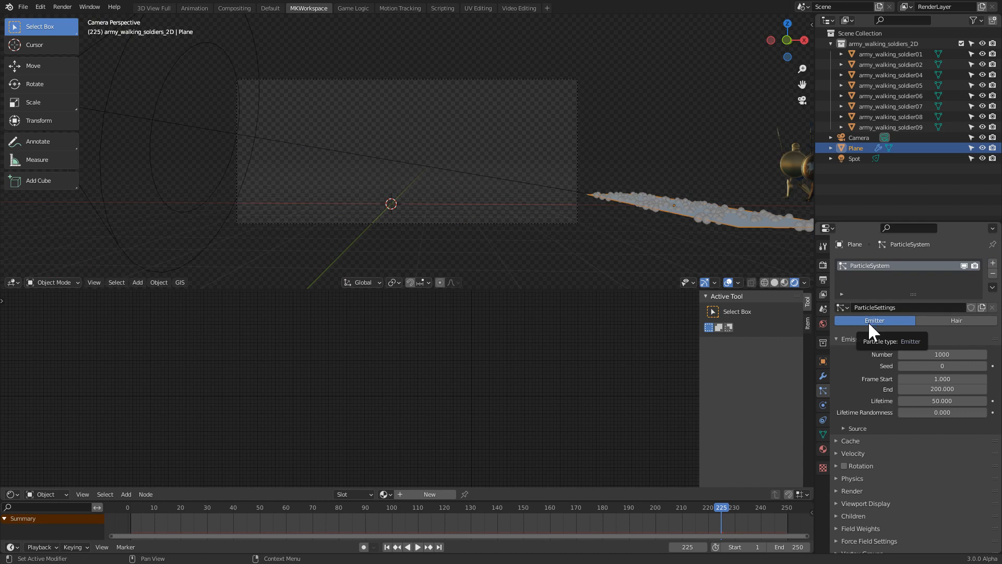
scroll(867, 401, down, 2)
click(854, 458)
scroll(854, 456, down, 6)
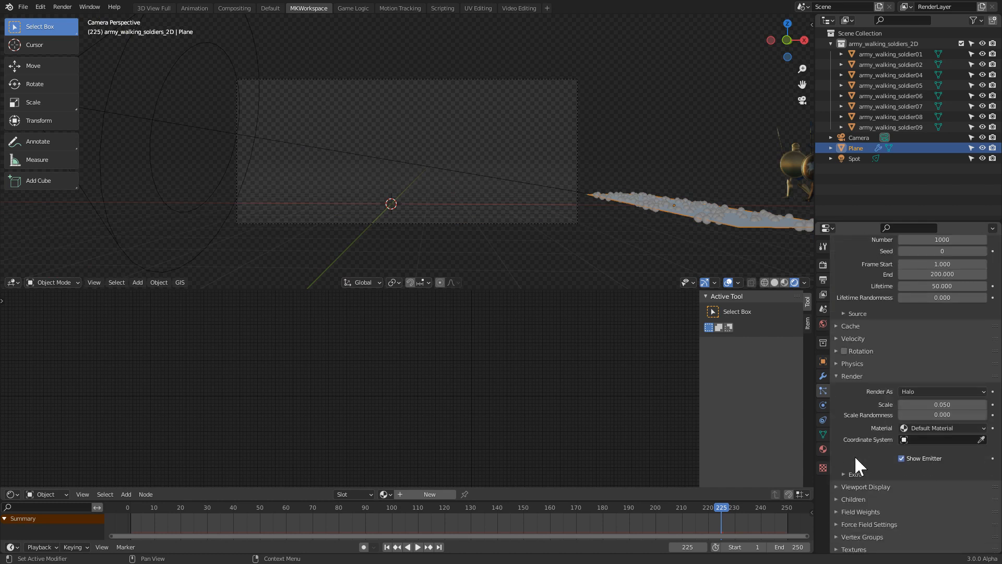
click(911, 376)
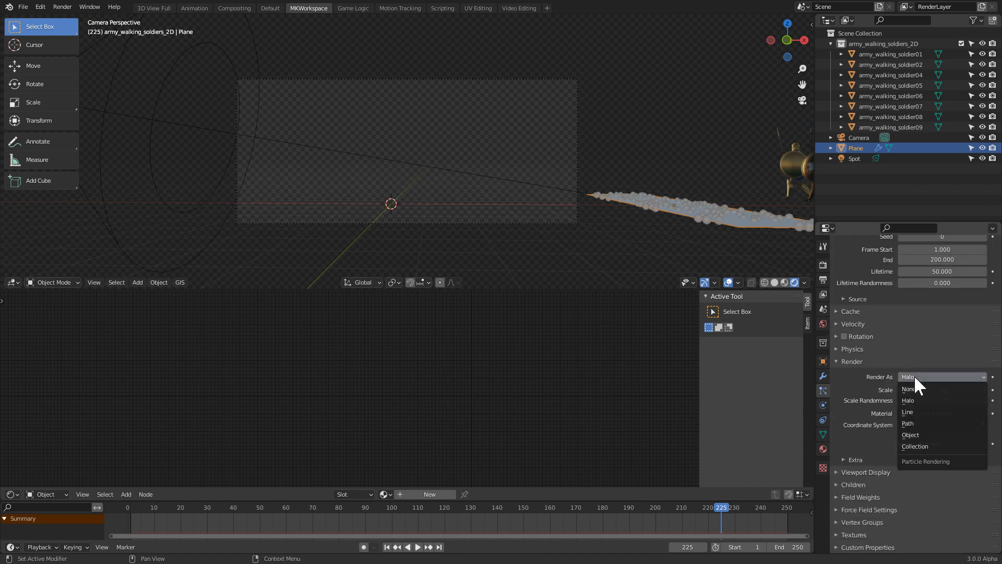
click(915, 445)
- Use army_walking_soldiers_2D as the particles' instance collection, with Object Rotation and Pick Random enabled
click(924, 452)
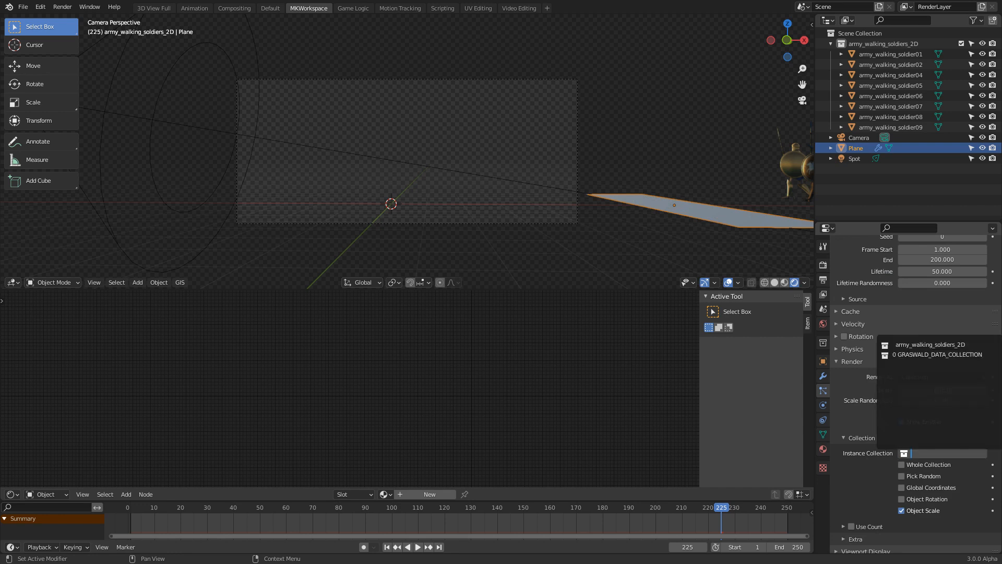
click(937, 344)
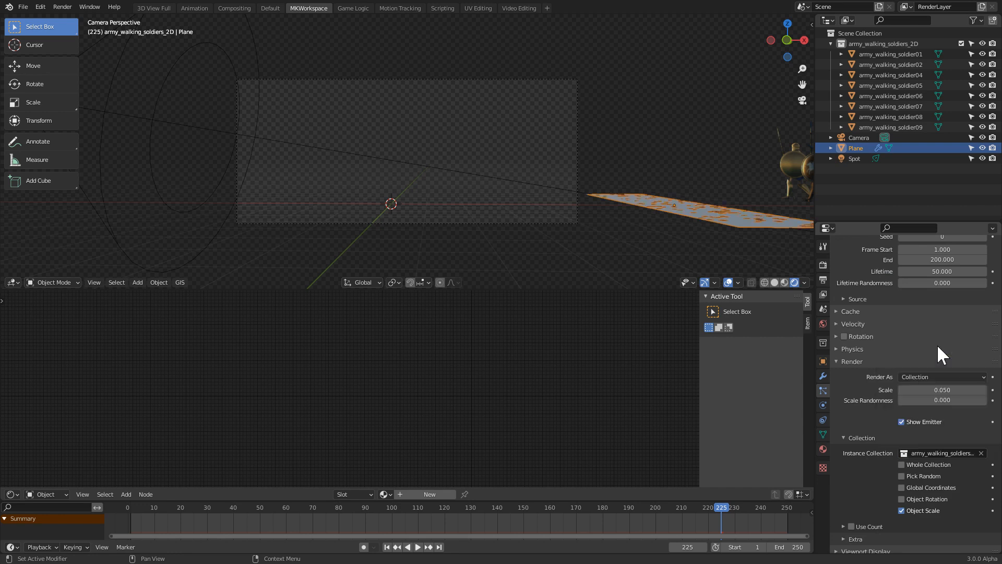
click(950, 452)
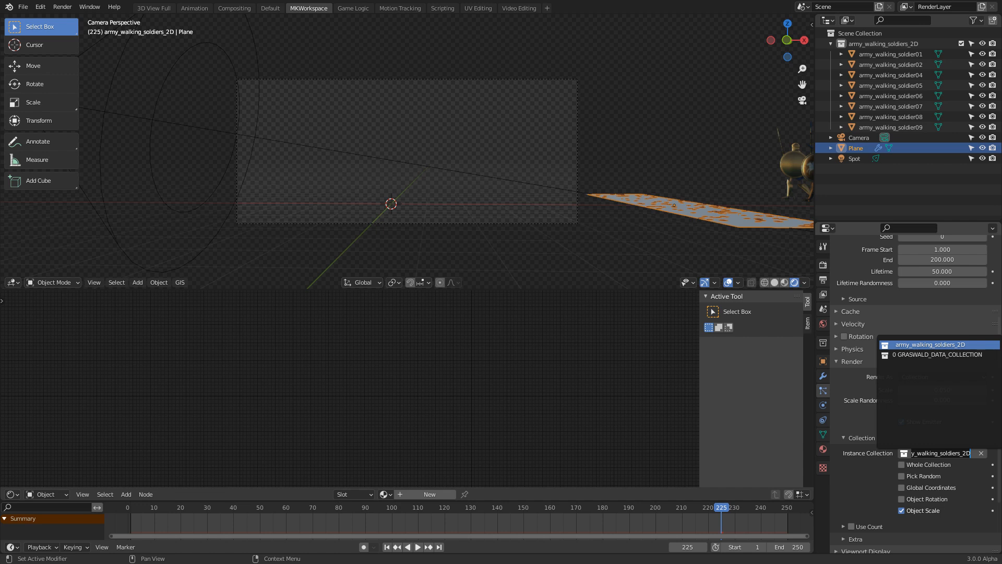
key(Return)
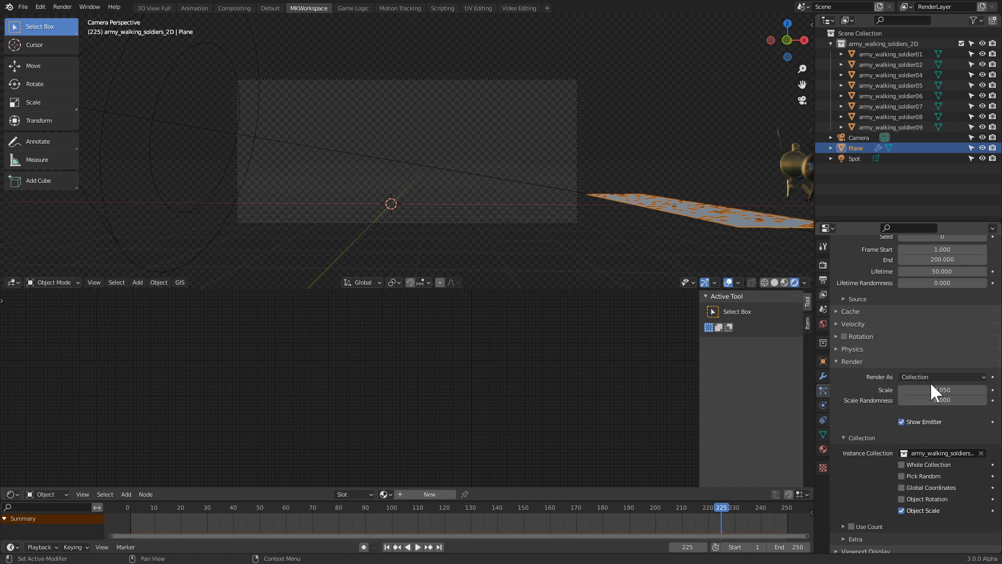
click(901, 499)
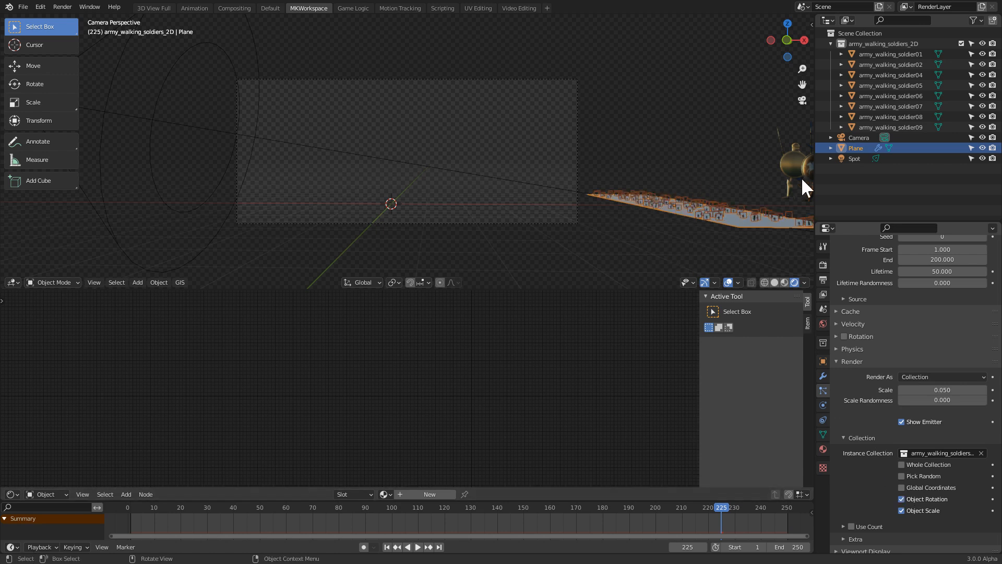
click(916, 477)
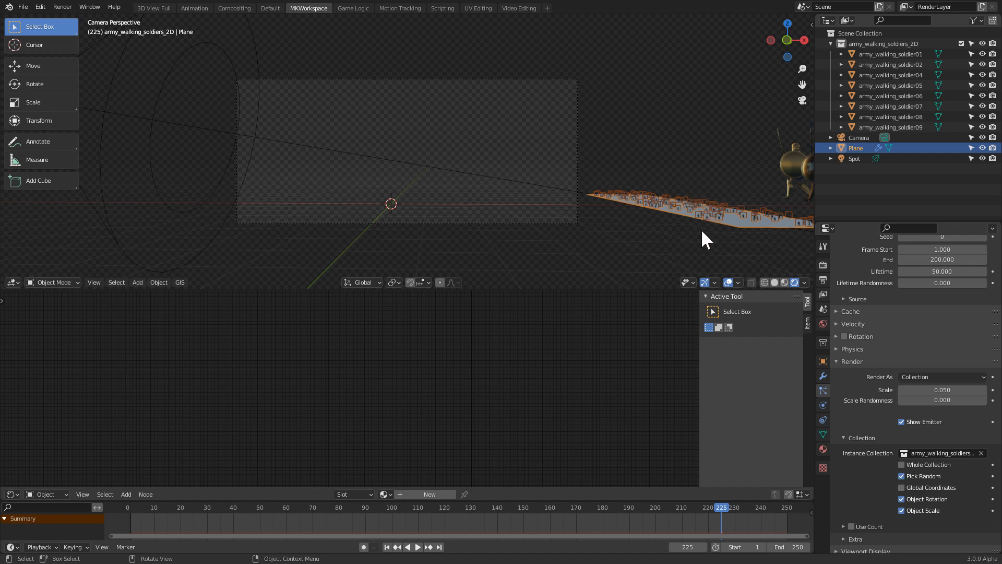
- Set the particles' render scale to 0.92
double_click(915, 389)
key(BackSpace)
key(BackSpace)
key(BackSpace)
key(BackSpace)
text(.92)
key(Return)
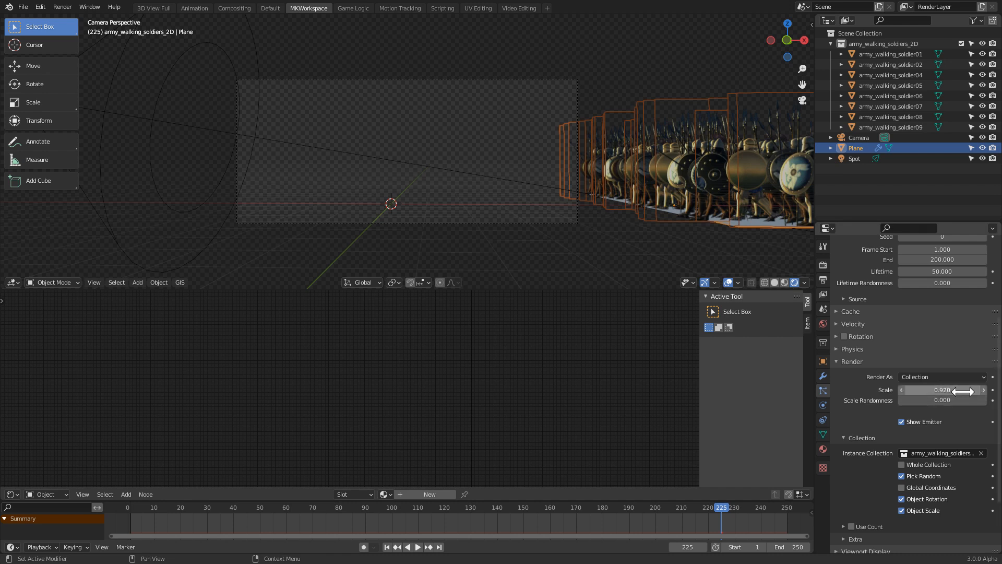
- Try a particle render scale of 0.82 and restore it to 0.92
mouse_move(960, 392)
mouse_down()
mouse_move(925, 392)
mouse_move(972, 392)
mouse_move(948, 391)
mouse_up()
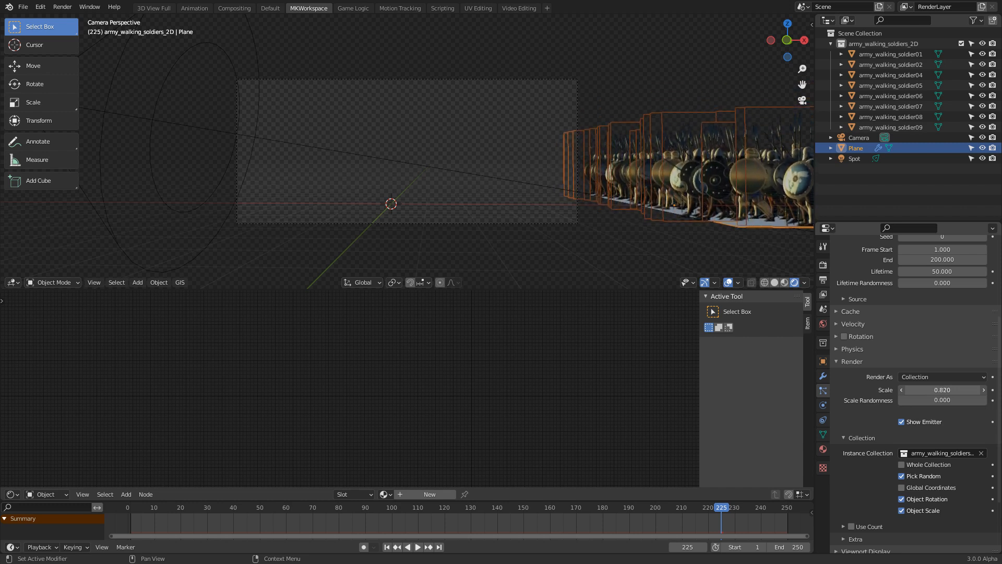
click(948, 390)
text(0.92)
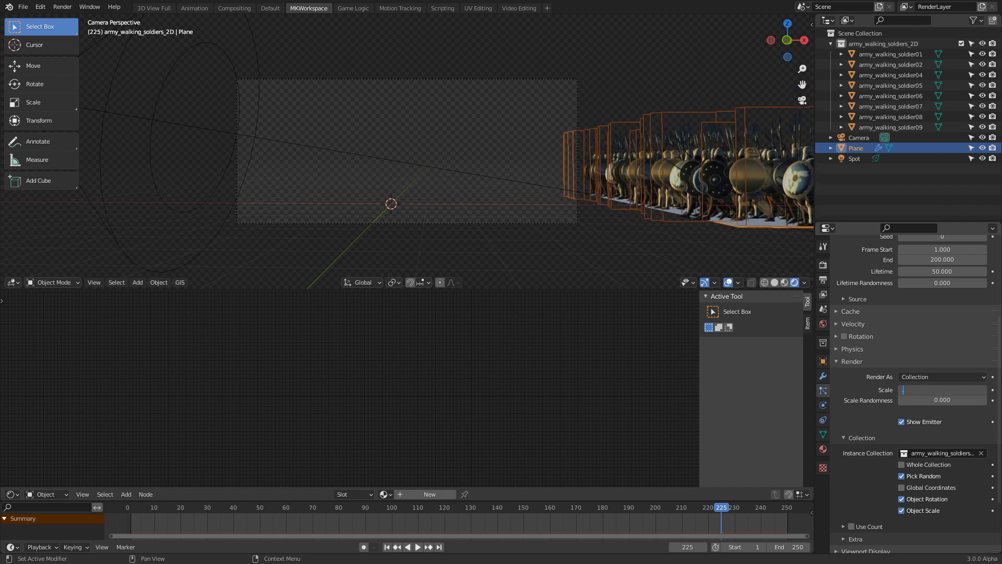
key(Return)
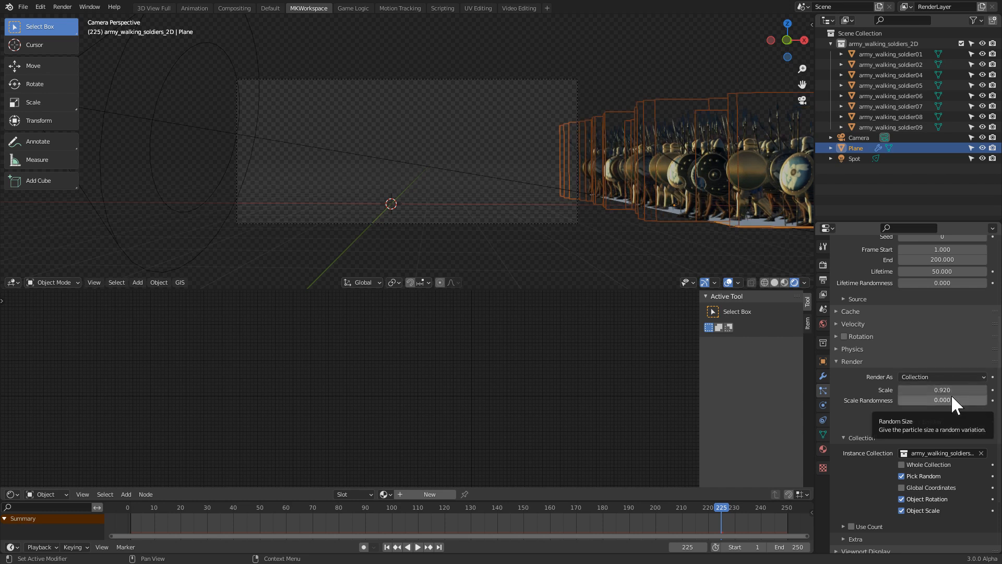
- Set the particles' scale randomness to 0.1 and collapse the Render settings
click(951, 397)
text(0.1)
key(Return)
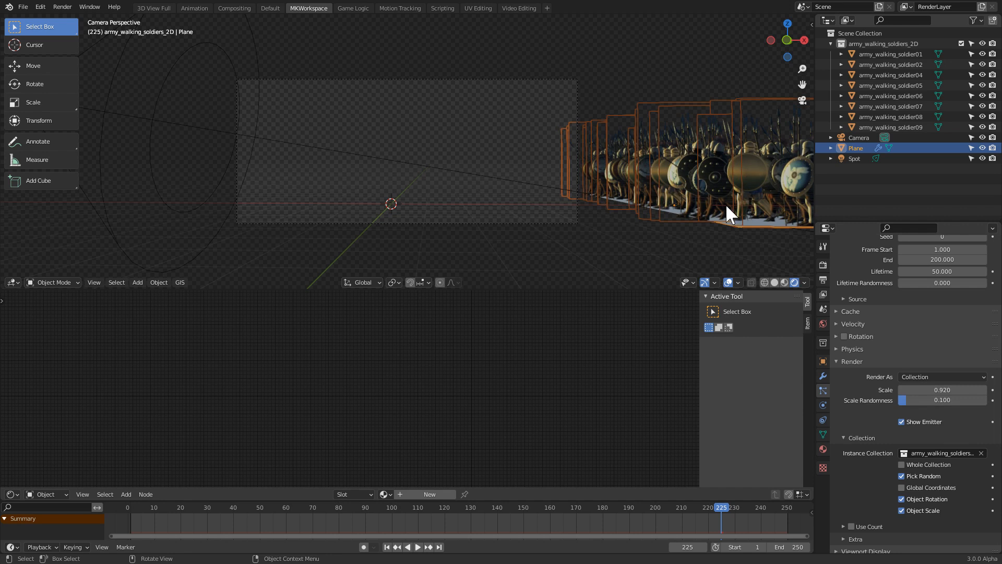
click(852, 360)
- Play the animation and examine the emitted soldiers from several angles and through the camera
middle_drag(496, 164, 579, 198)
key(space)
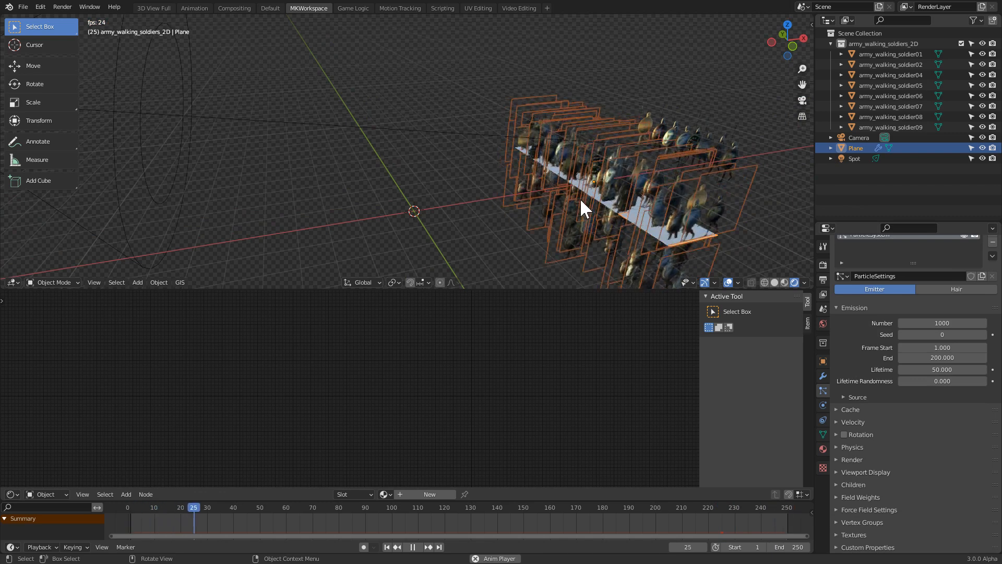
middle_drag(580, 198, 543, 152)
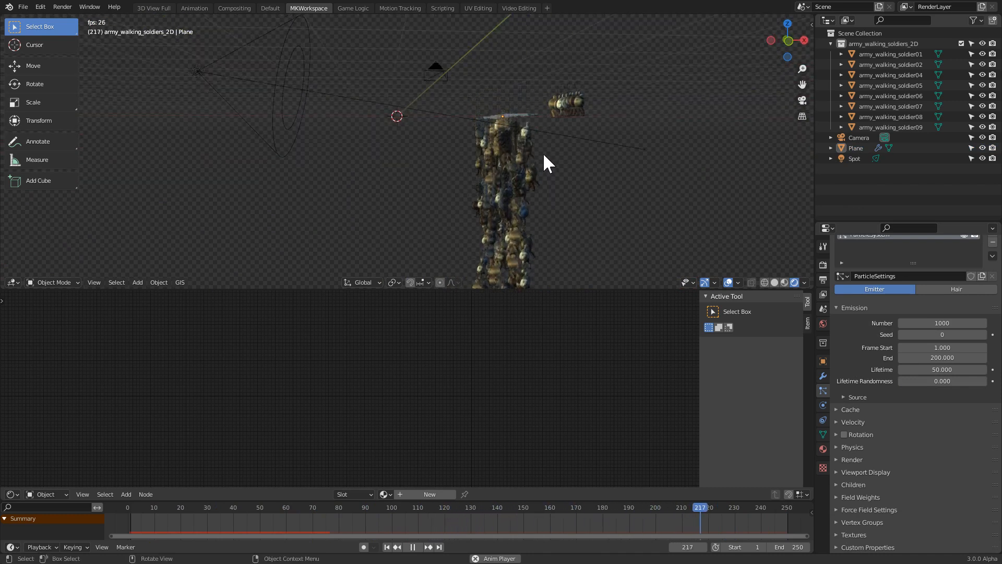
key(KP_0)
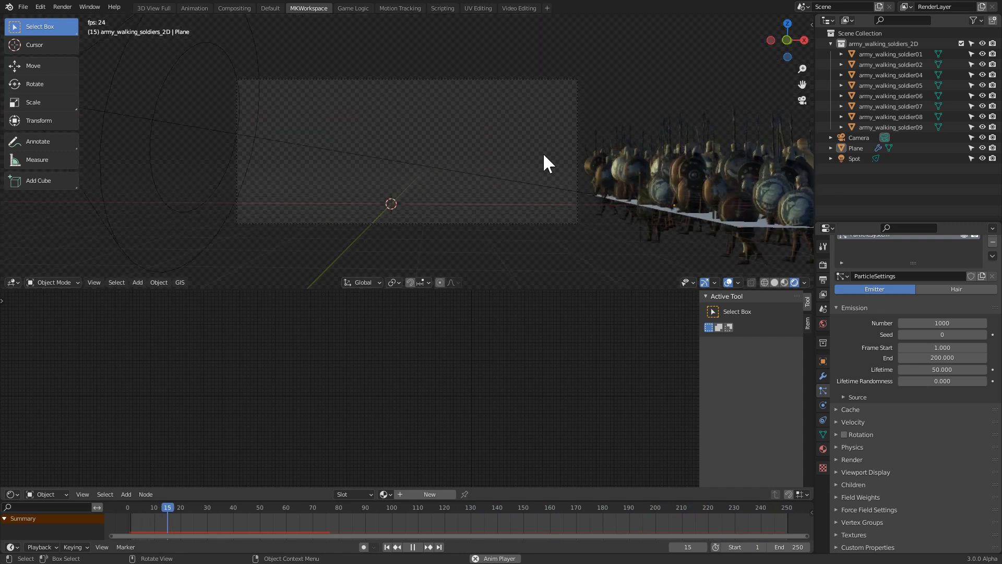
- Stop the playback and set the number of particles emitted by the plane to 200
click(694, 172)
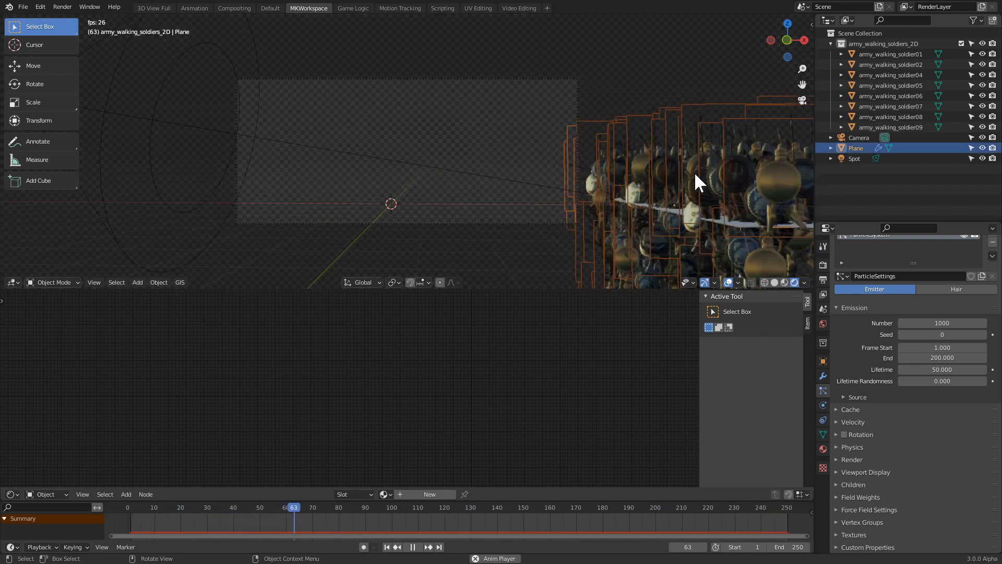
key(space)
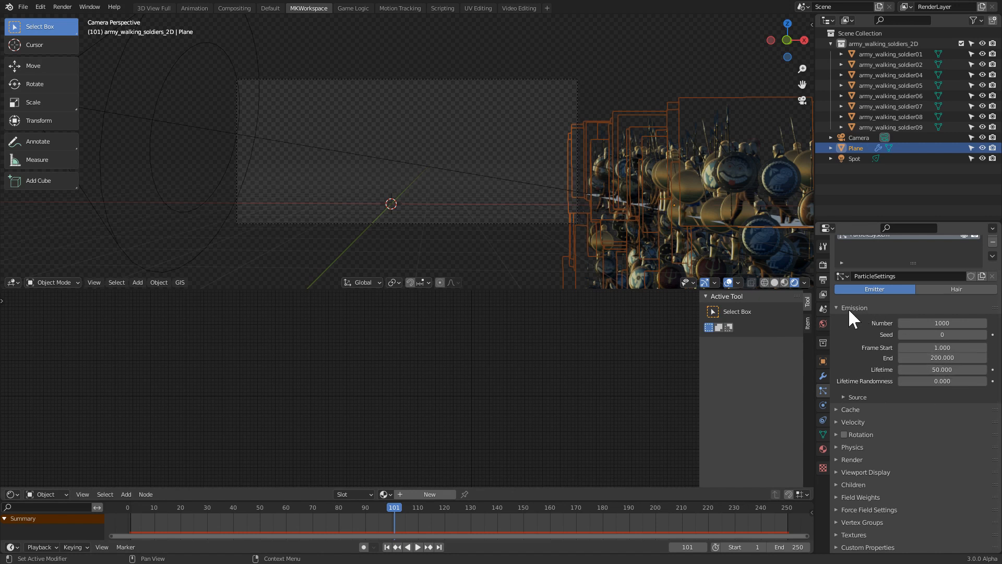
click(946, 323)
text(100)
key(Return)
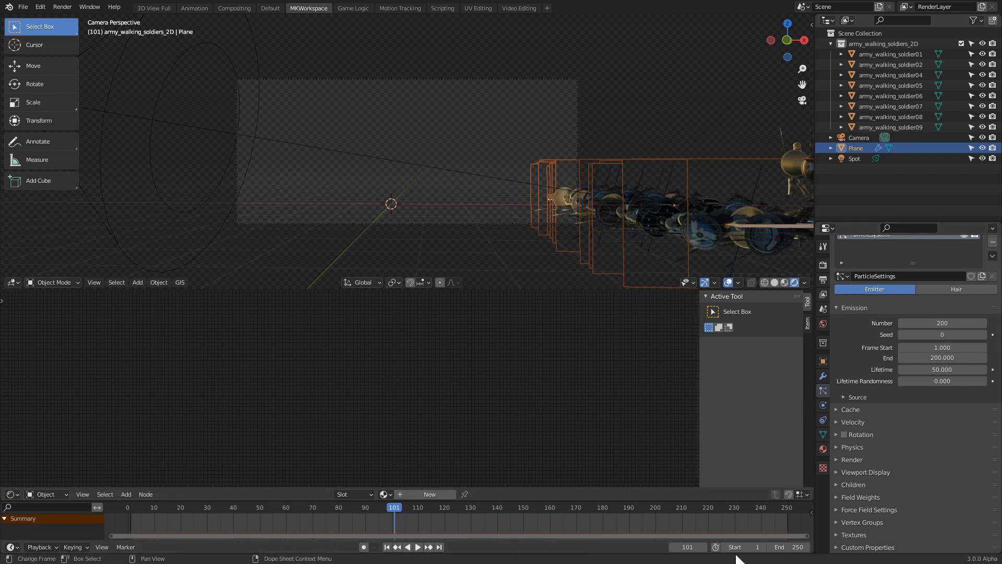
- Return to frame 1 and set the particle emission to start at frame -400 and end at frame 0
click(390, 545)
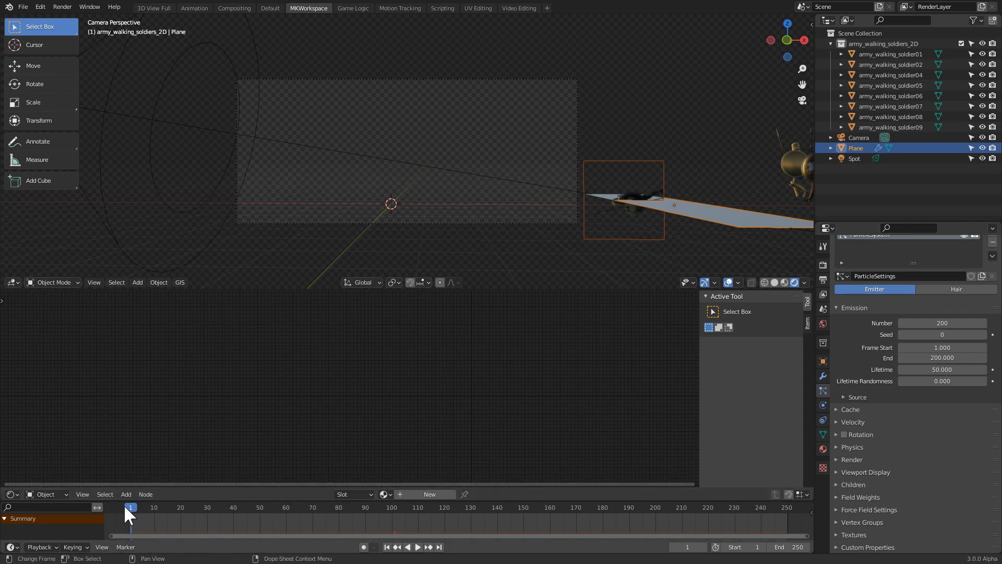
click(926, 348)
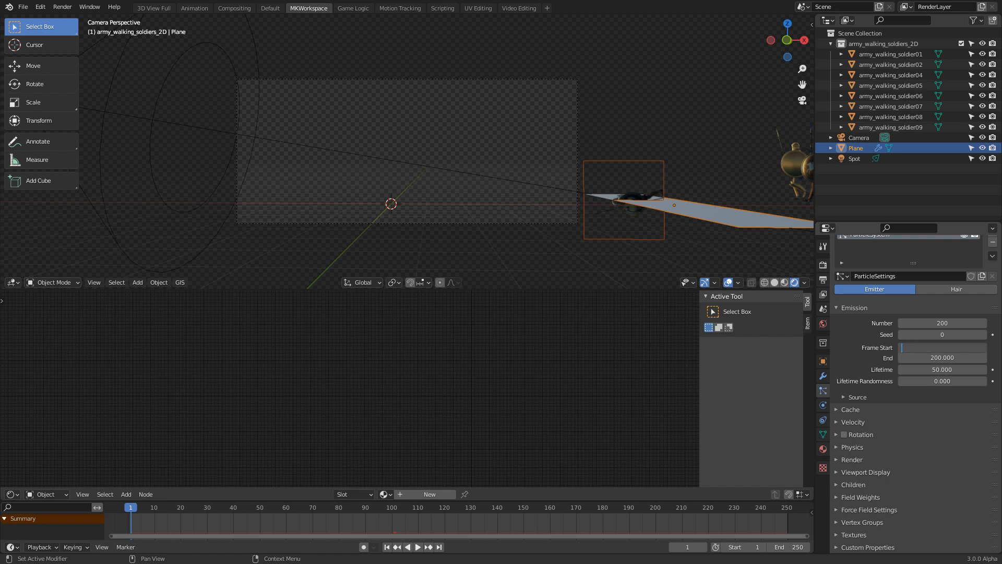
key(Return)
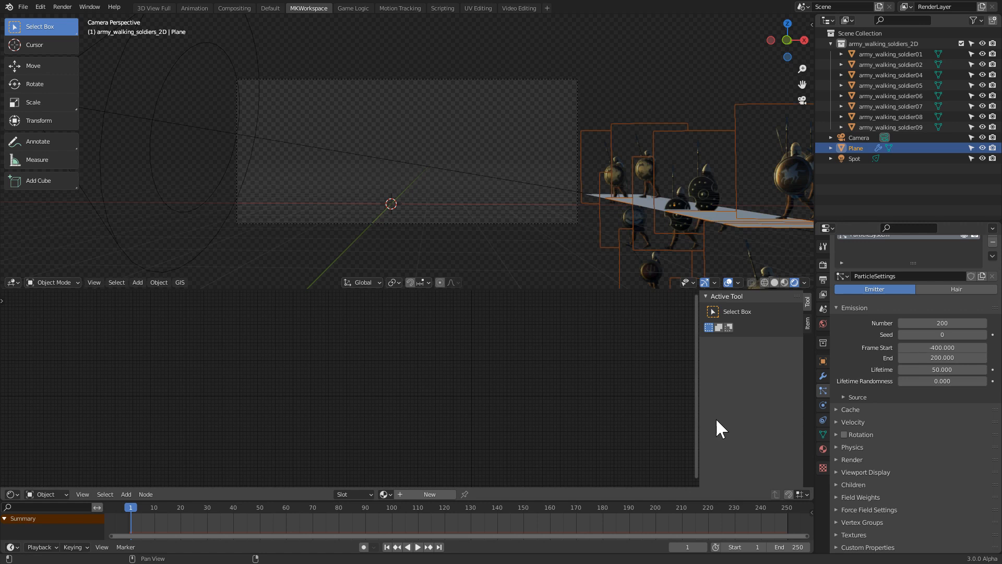
click(942, 357)
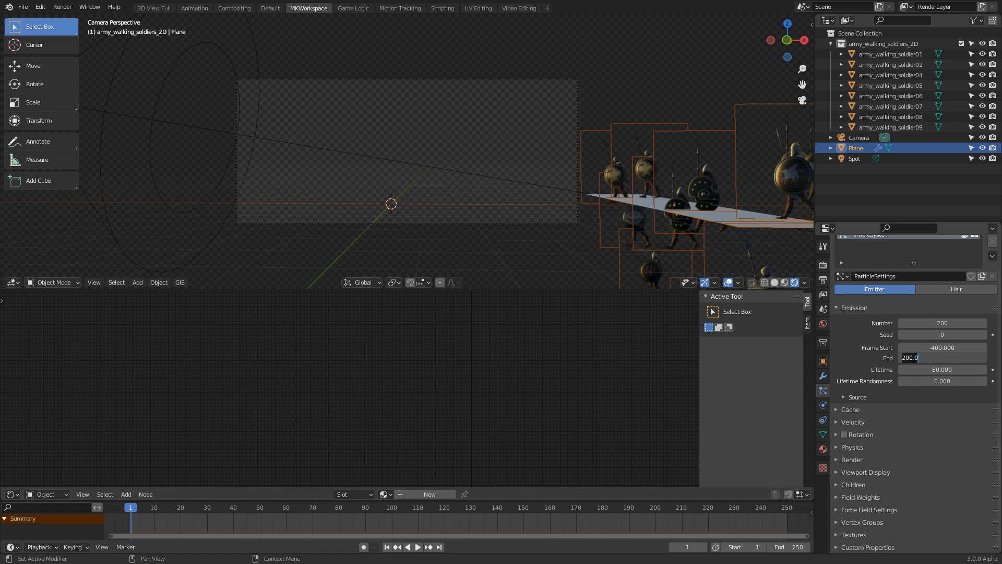
text(0)
key(Return)
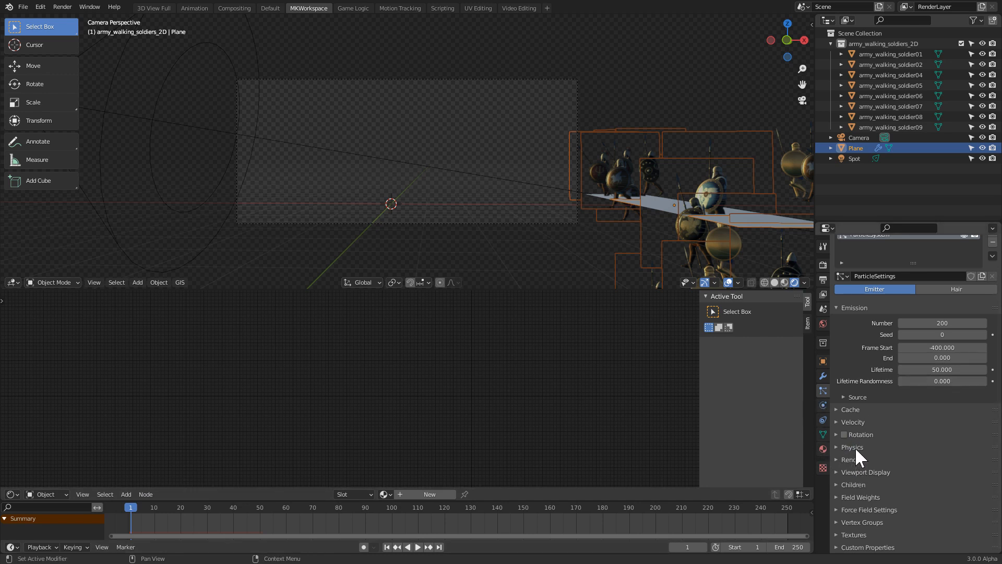
- Set the particles' normal velocity to 0 m/s
click(853, 422)
scroll(854, 418, down, 4)
scroll(854, 419, up, 1)
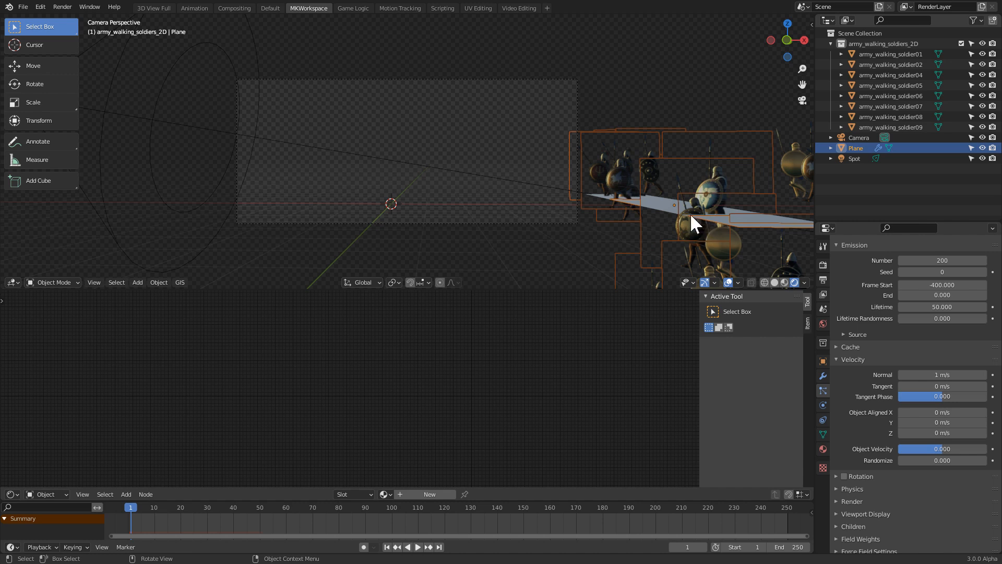
click(942, 374)
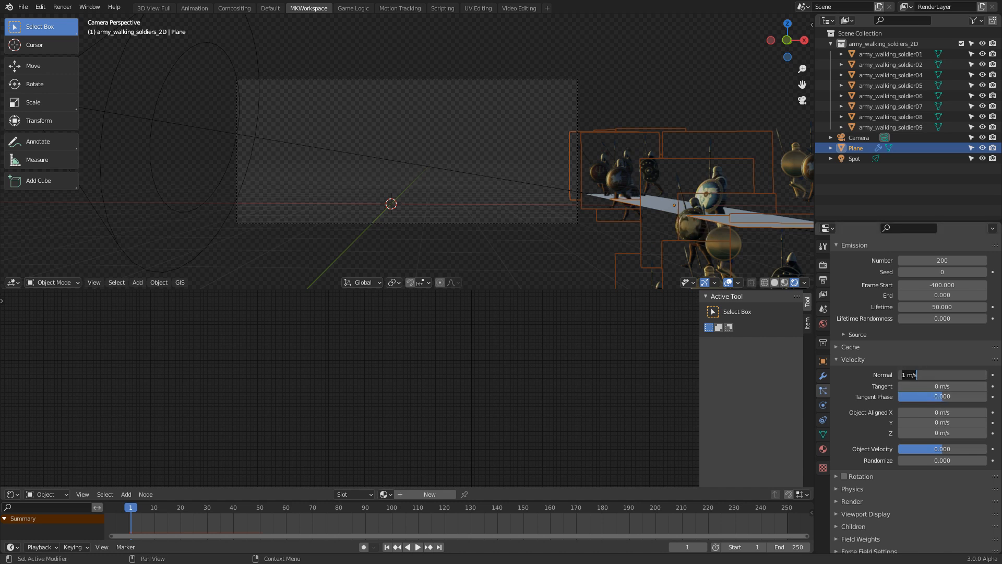
text(0)
key(Return)
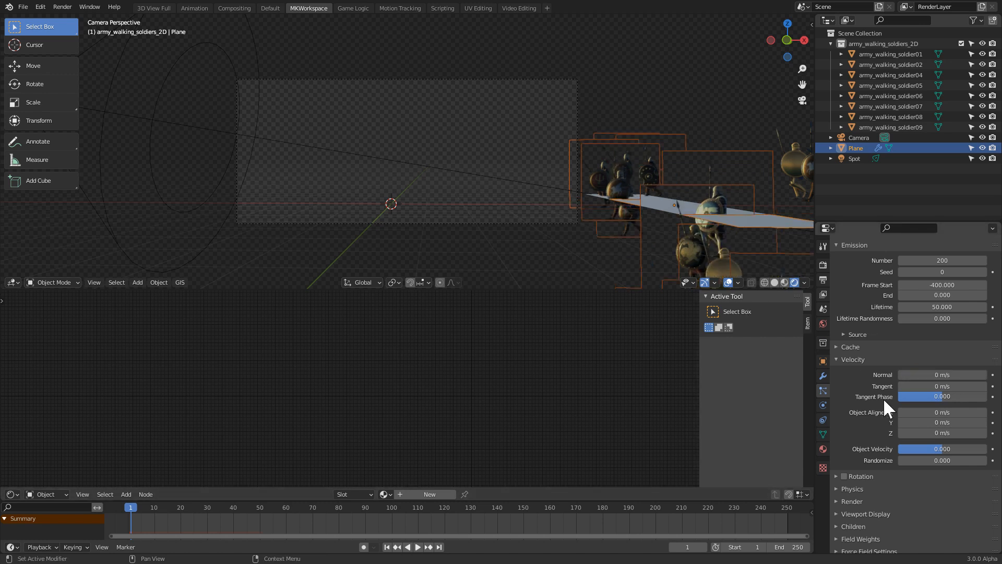
- Turn on the face orientation overlay to examine which way the emitter plane's normals point
click(674, 208)
click(667, 202)
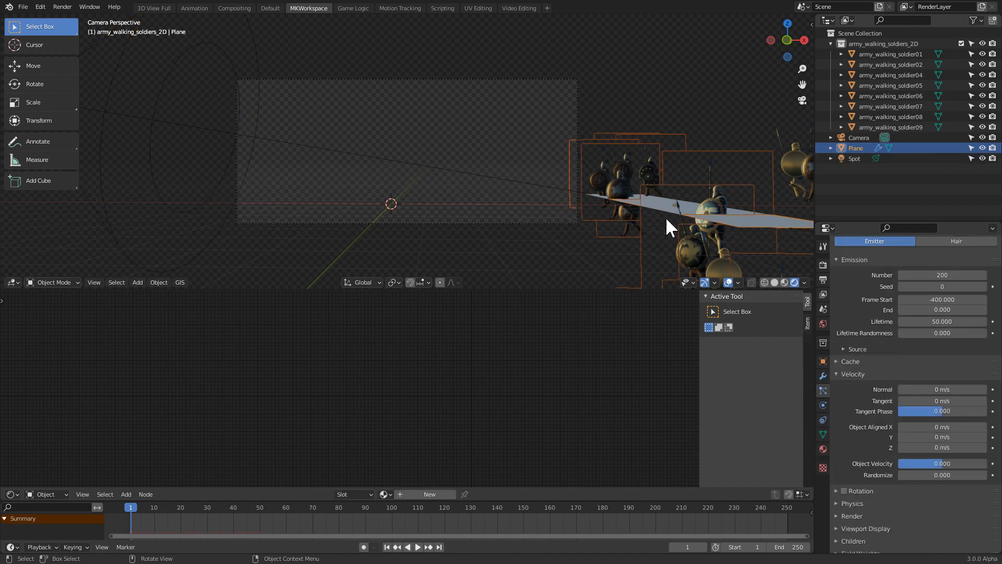
click(738, 282)
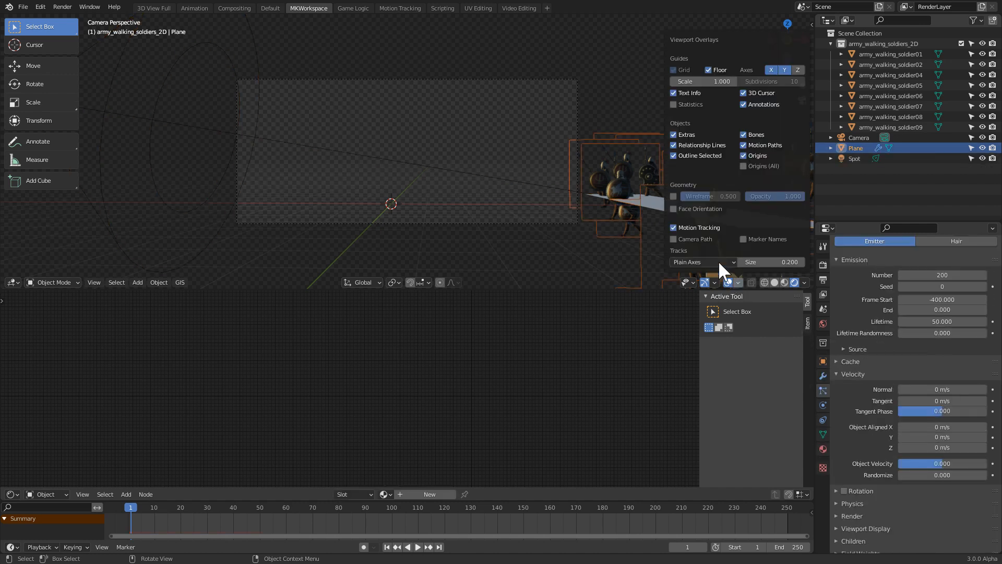
click(685, 210)
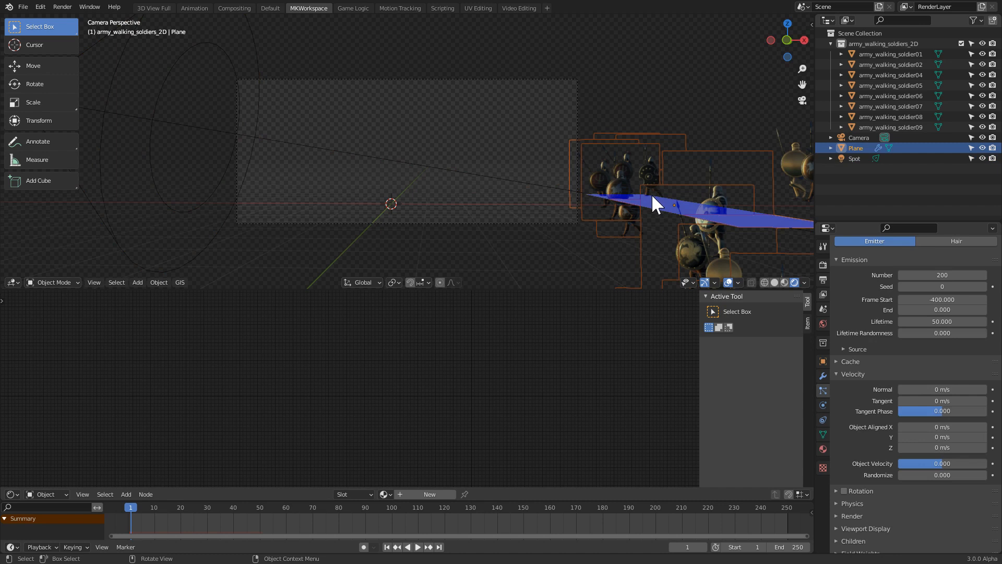
click(738, 282)
- Try normal velocities of 50 m/s and 5 m/s for the particles
click(927, 390)
key(Return)
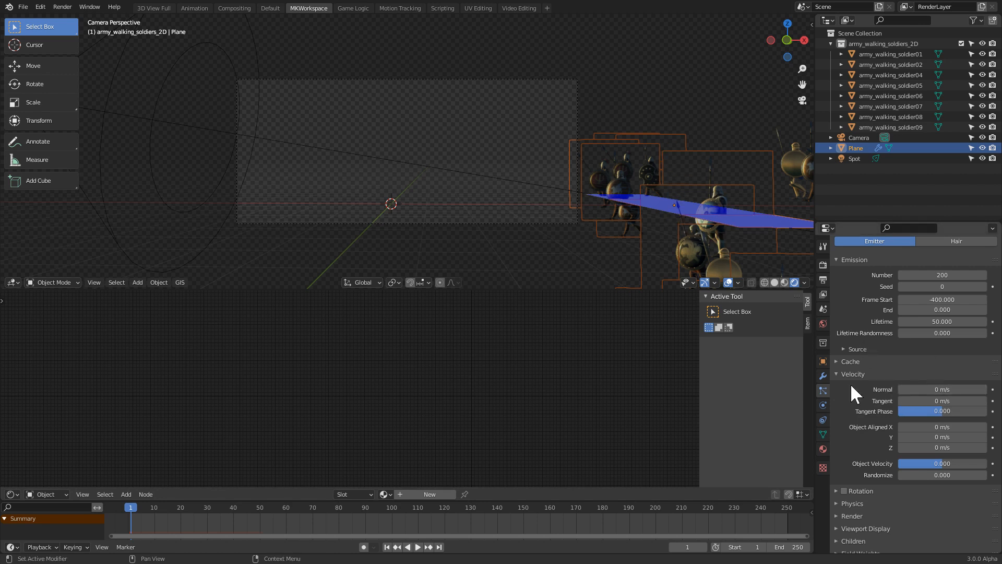
click(918, 389)
text(50)
key(Return)
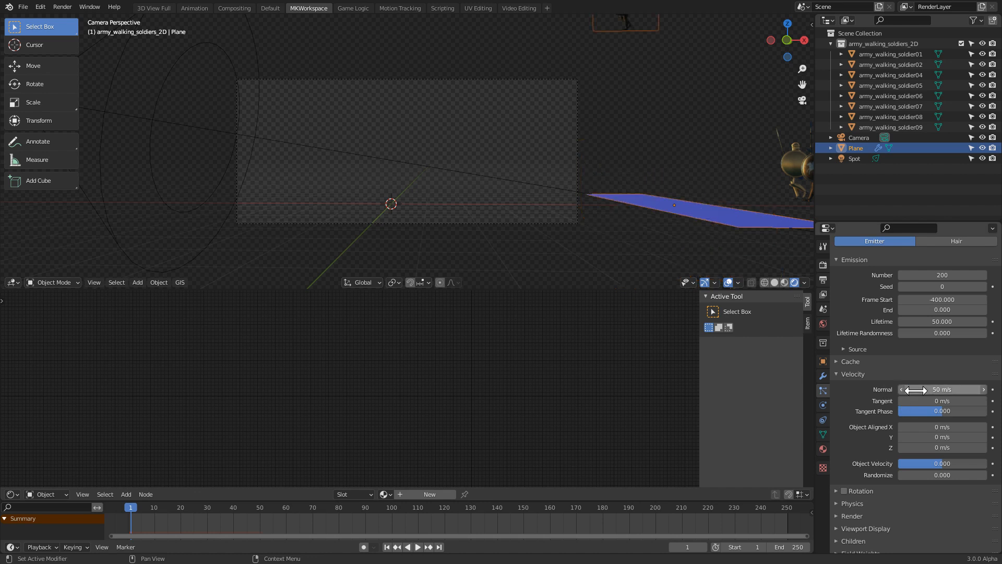
click(915, 390)
text(5)
key(Return)
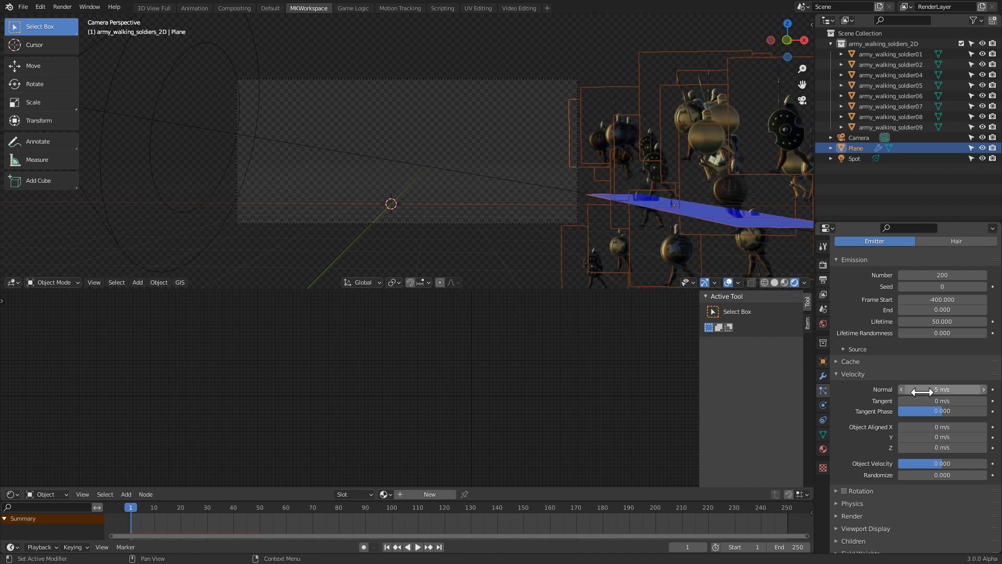
- Play the animation from the start and examine how the soldiers move relative to the plane
key(space)
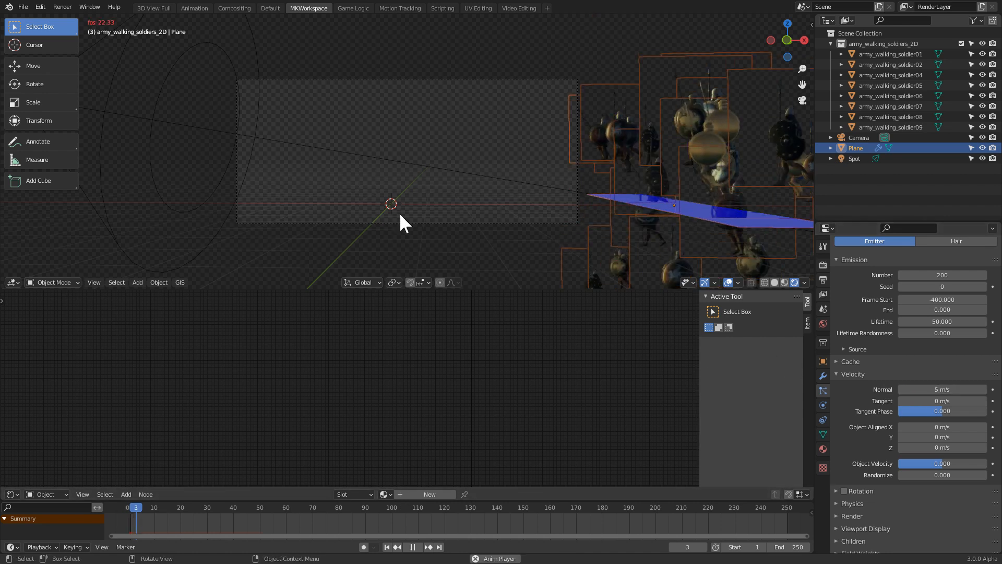
key(space)
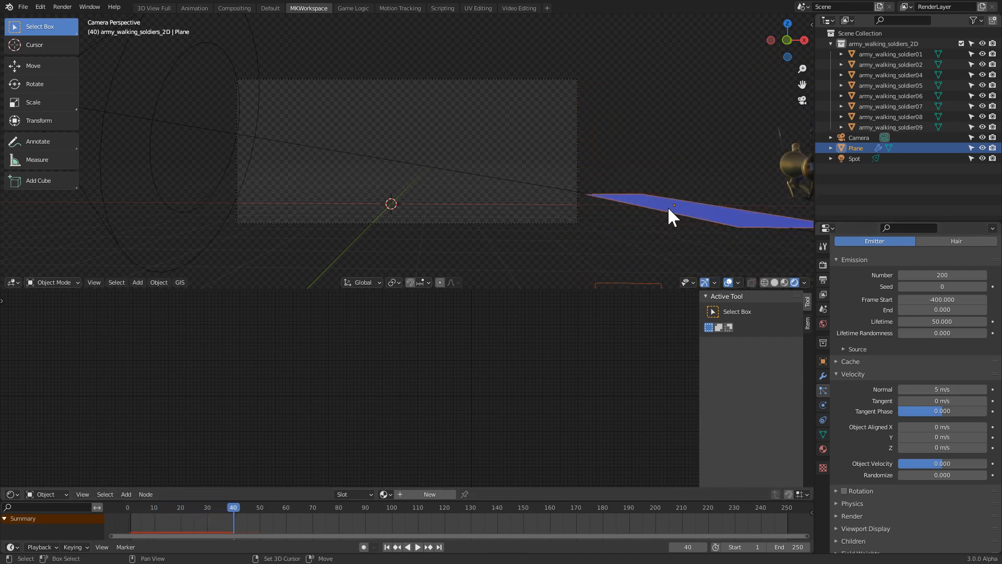
key(shift+Left)
key(space)
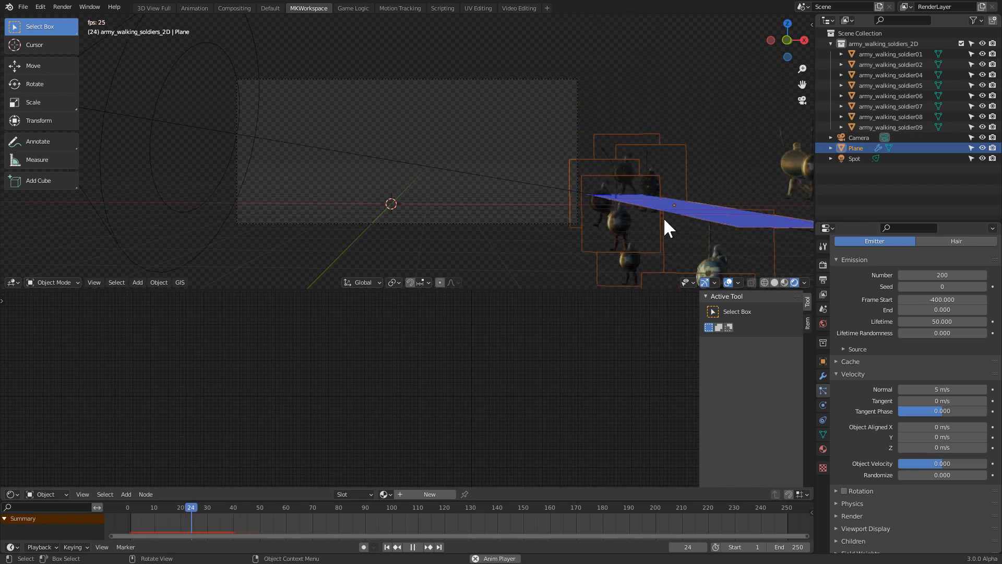
key(space)
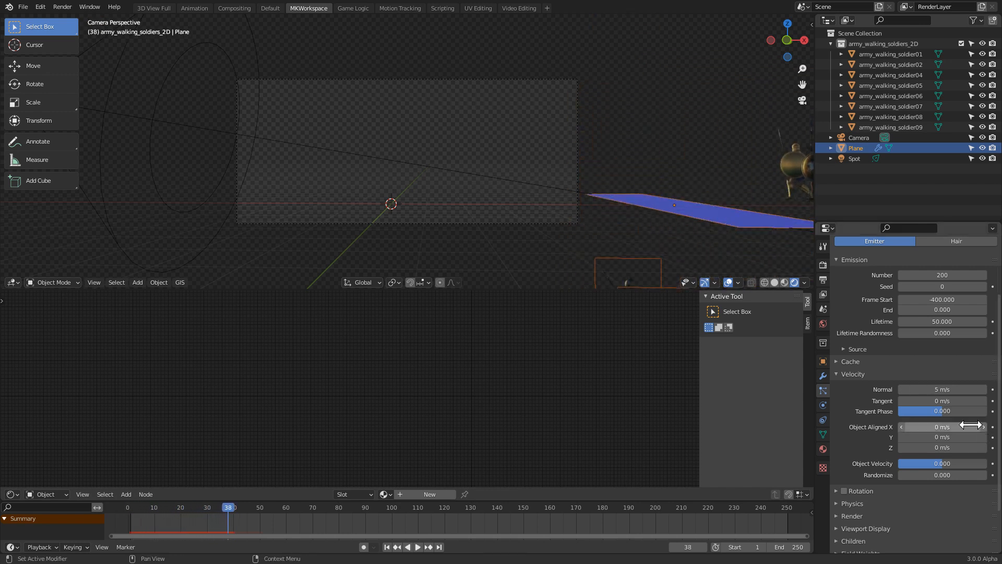
- Set the particles' normal velocity back to 0 m/s
scroll(882, 438, down, 3)
click(942, 333)
text(0)
key(Return)
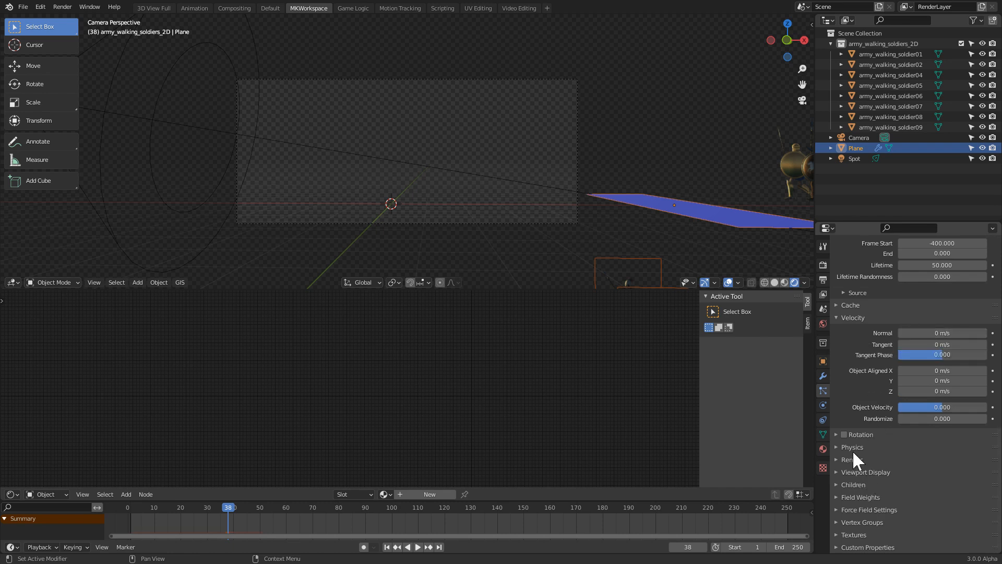
- Set the gravity field weight of the particle system to 0
click(866, 497)
scroll(863, 494, down, 5)
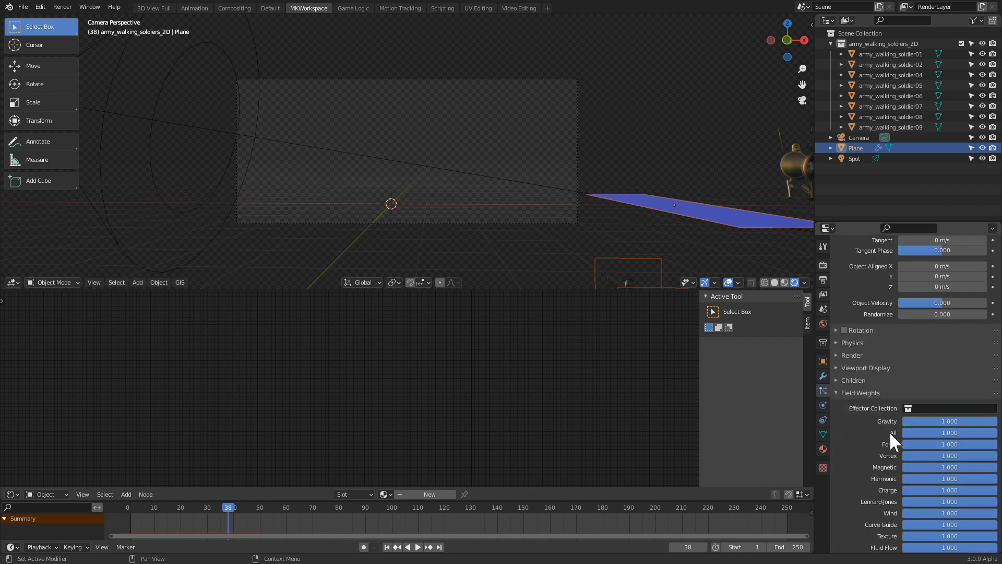
click(937, 421)
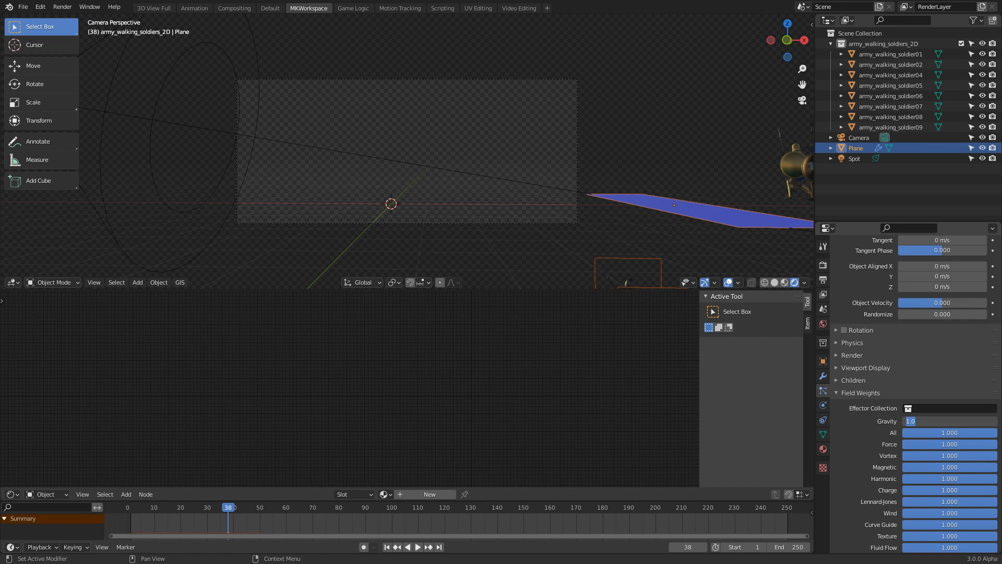
key(Return)
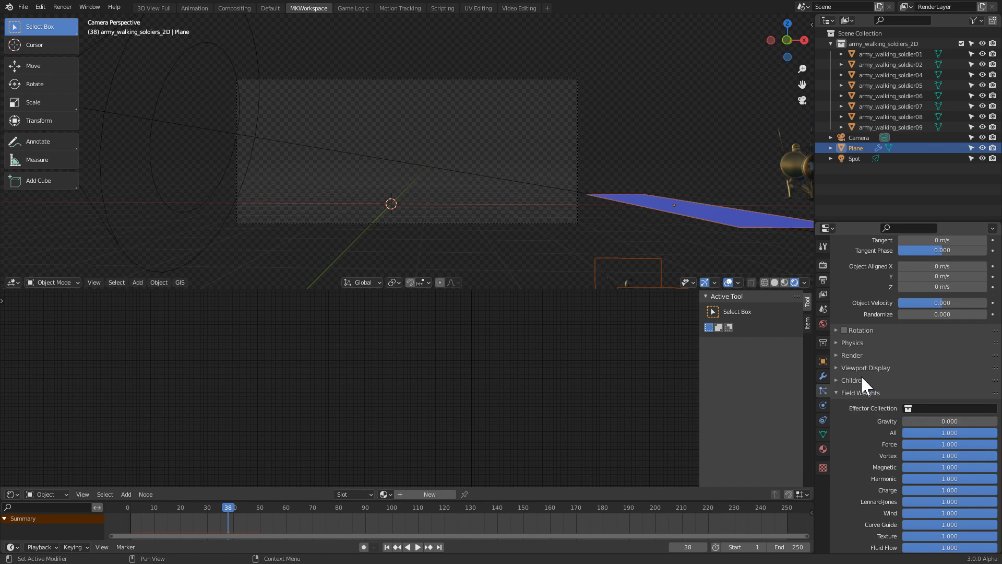
- Play the animation from frame 1 and check how long the soldiers stay on the plane
key(shift+Left)
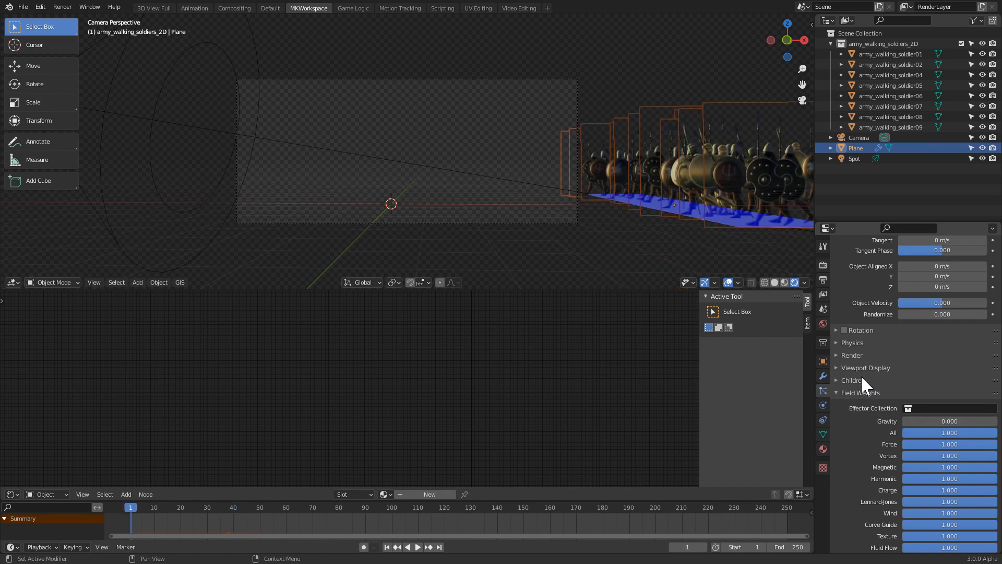
key(space)
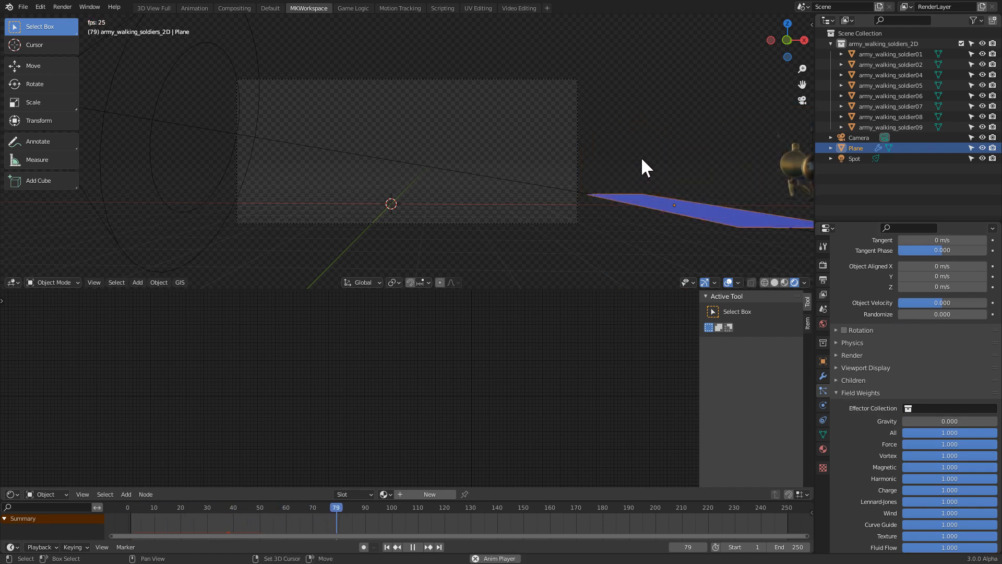
key(shift+Left)
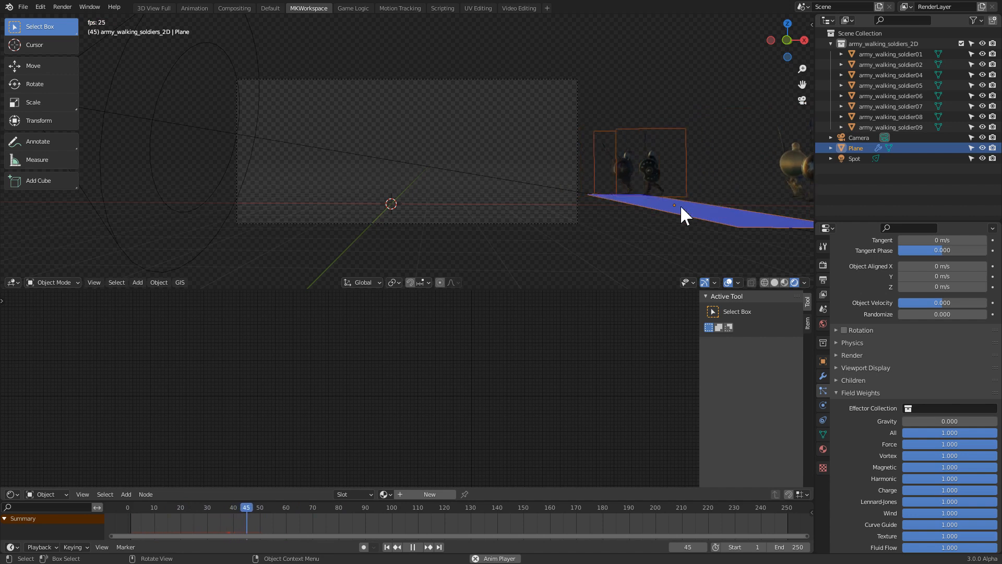
key(space)
- Set the particles' lifetime to 2000 frames
scroll(910, 340, up, 10)
click(934, 391)
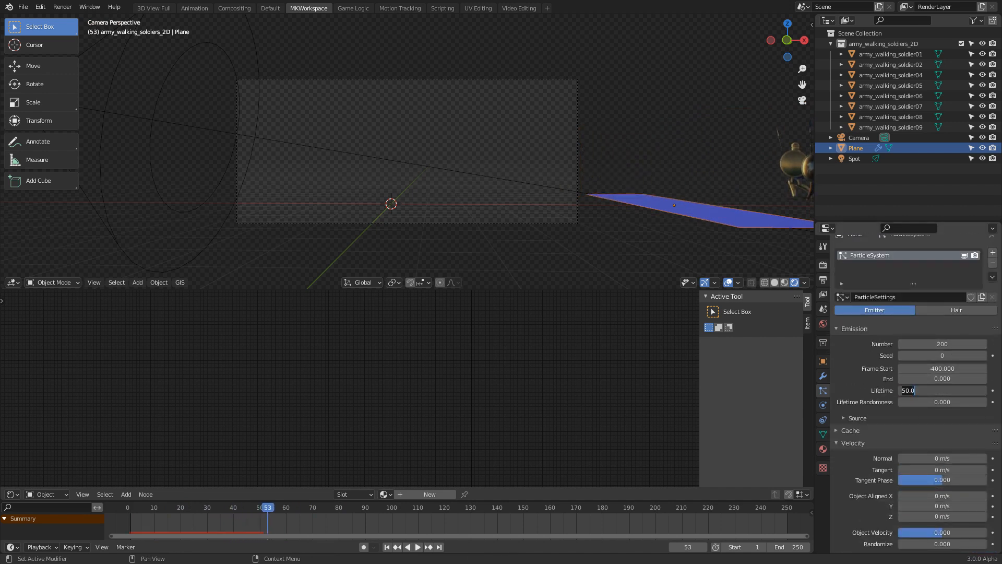
text(2000)
key(Return)
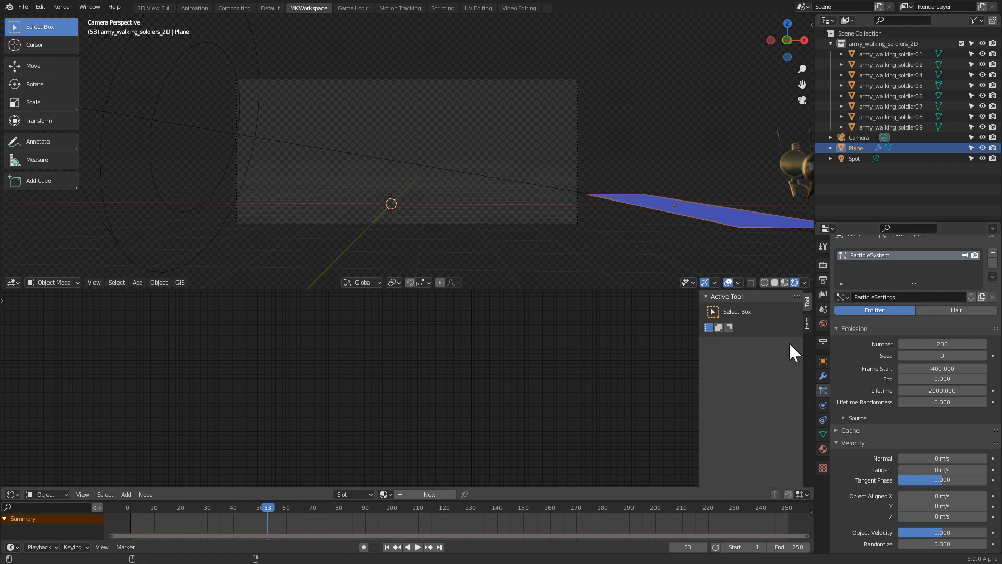
- Return to frame 1, deselect the plane and turn off the face orientation overlay
key(shift+Left)
middle_drag(525, 169, 449, 164)
key(alt+a)
scroll(542, 194, up, 2)
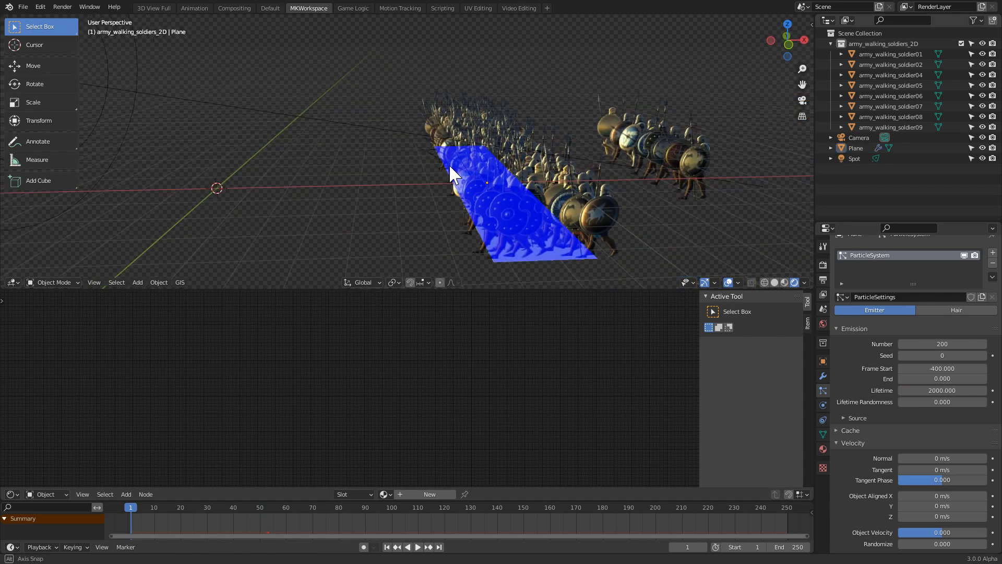
click(737, 283)
click(696, 208)
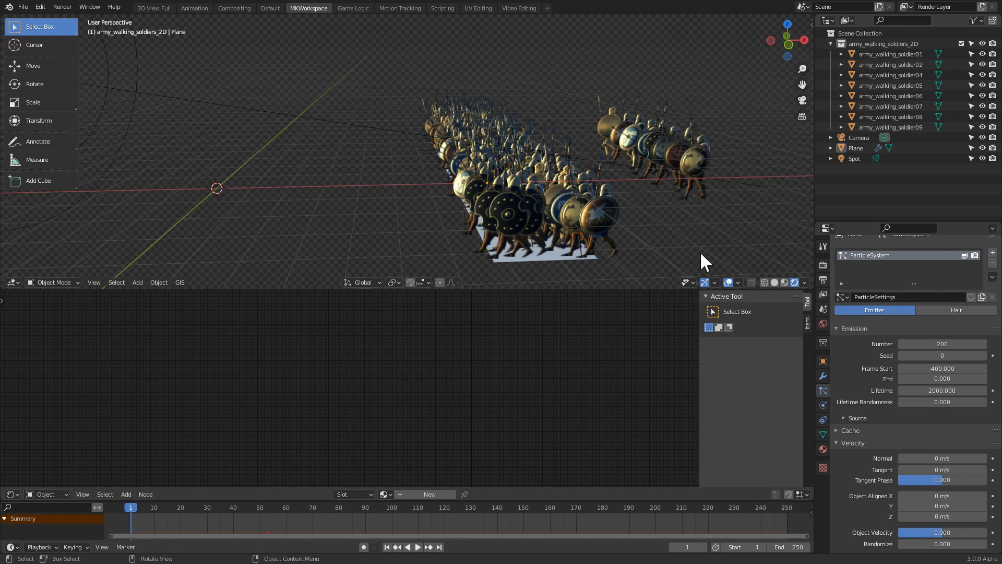
click(737, 283)
- Play the animation and examine the standing crowd in perspective and through the camera
key(space)
middle_drag(419, 214, 457, 185)
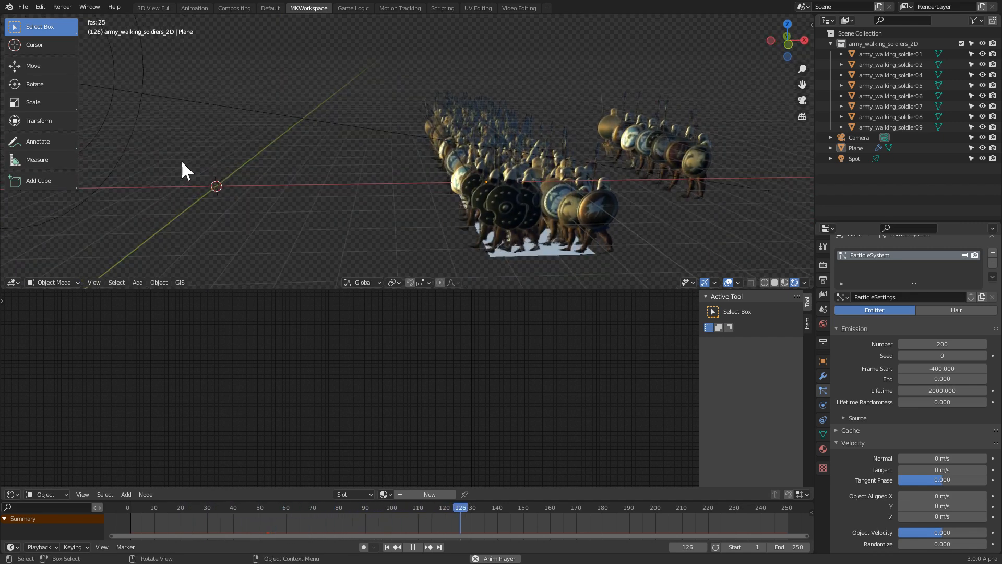
key(KP_0)
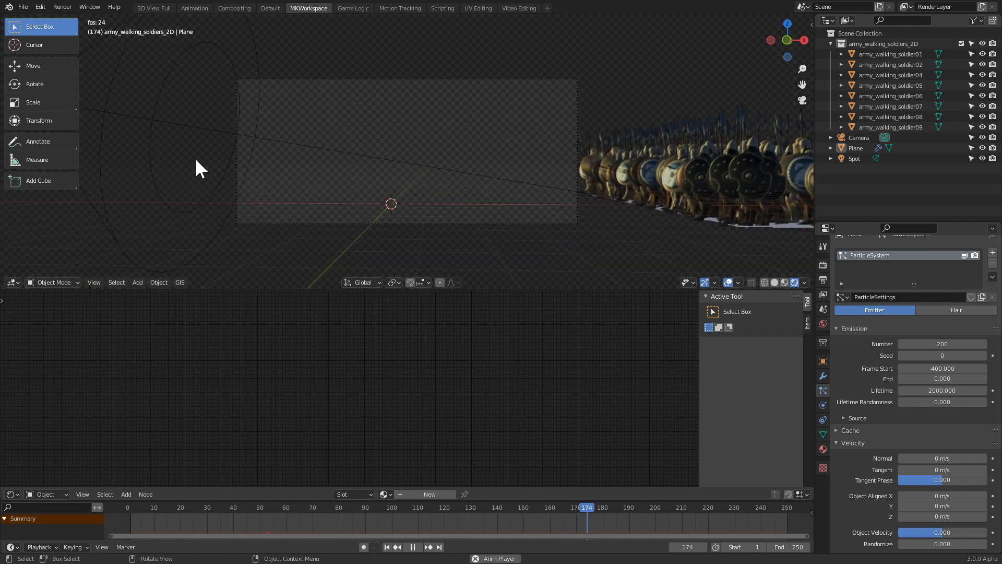
scroll(924, 360, down, 6)
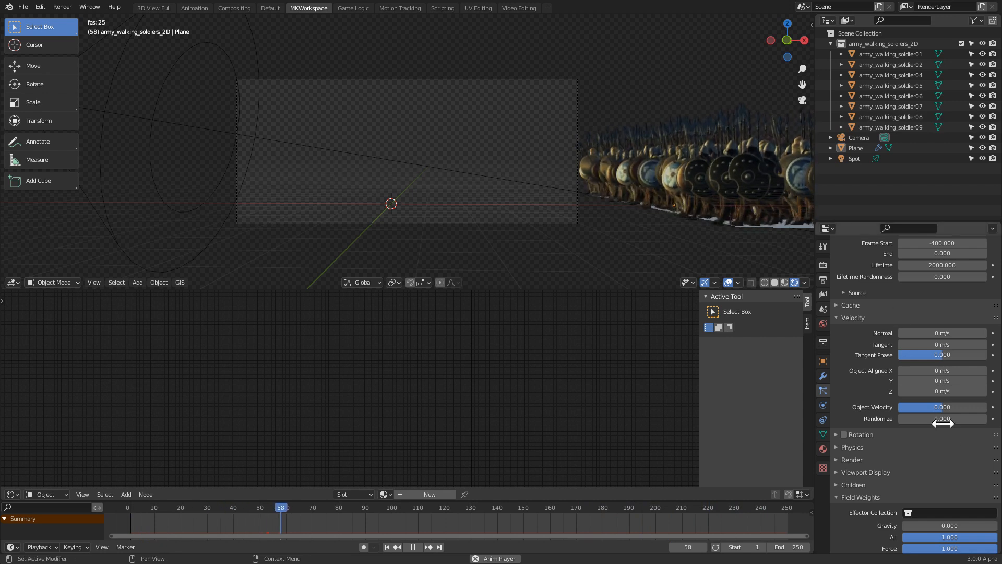
- Set the particles' object-aligned X velocity to -1 m/s, replay from frame 1 and check the soldiers' feet close up
click(942, 370)
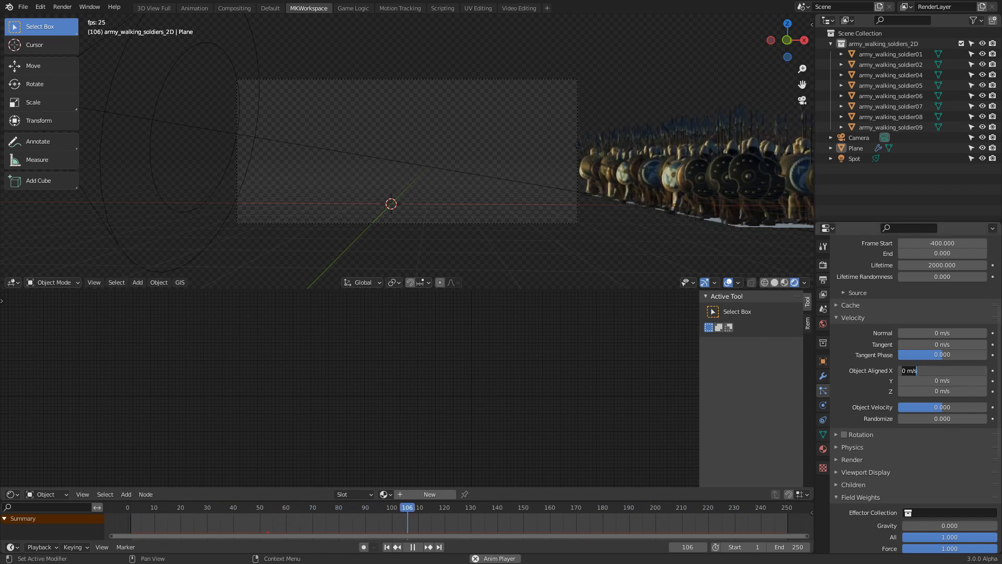
text(-1)
key(Return)
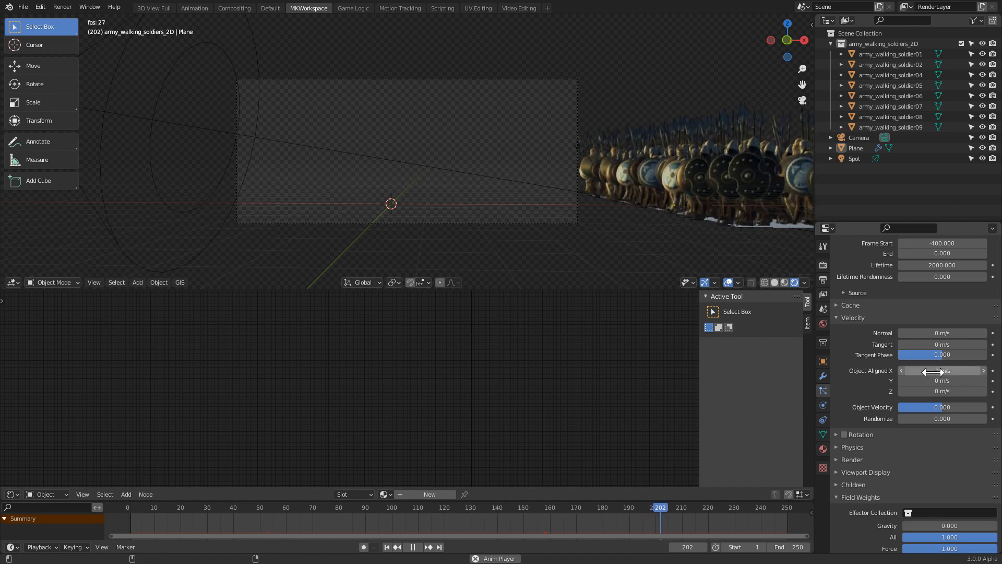
key(shift+Left)
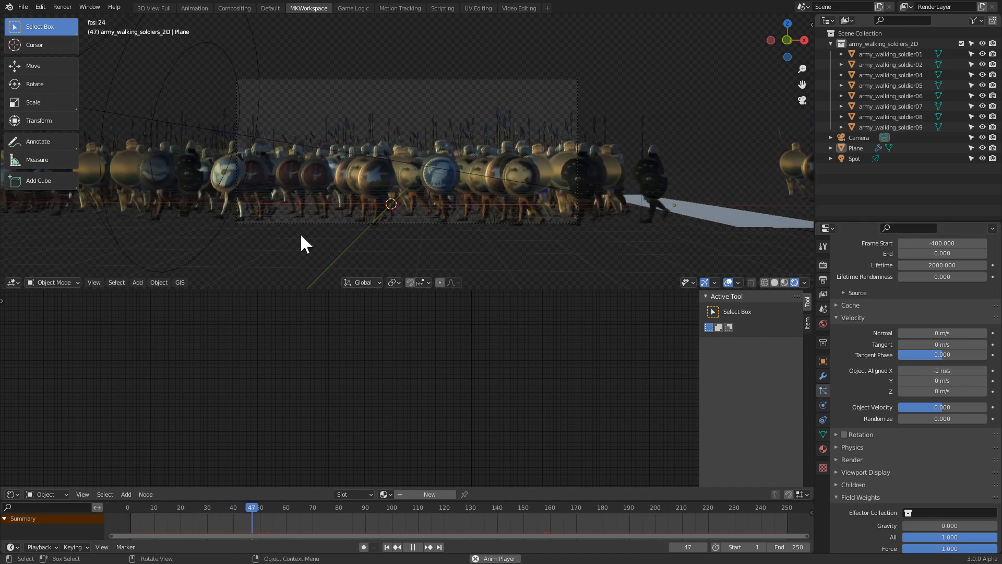
scroll(365, 216, up, 6)
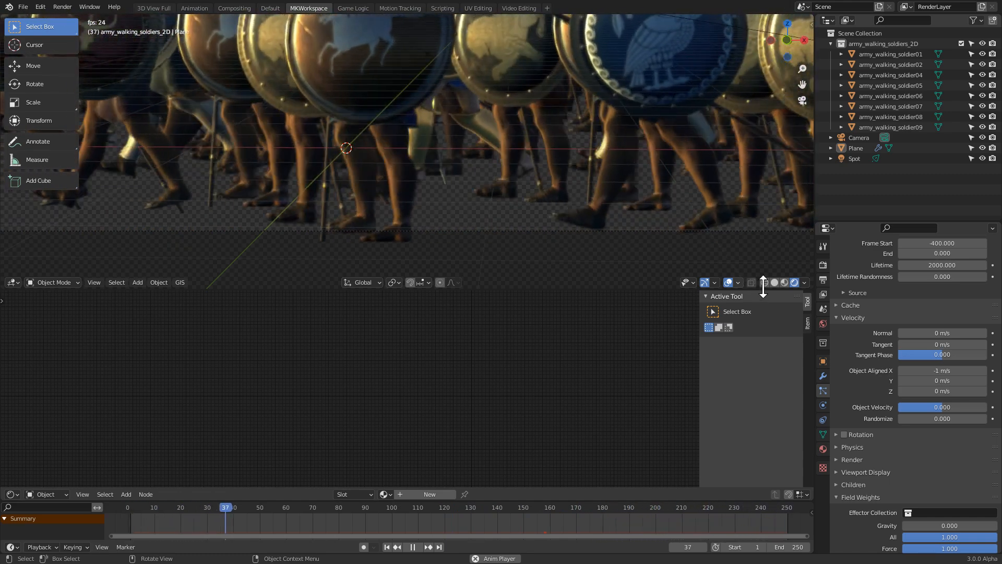
- Set the particles' object-aligned X velocity to -0.9 m/s and check the marching crowd in perspective and through the camera
click(949, 371)
text(-9)
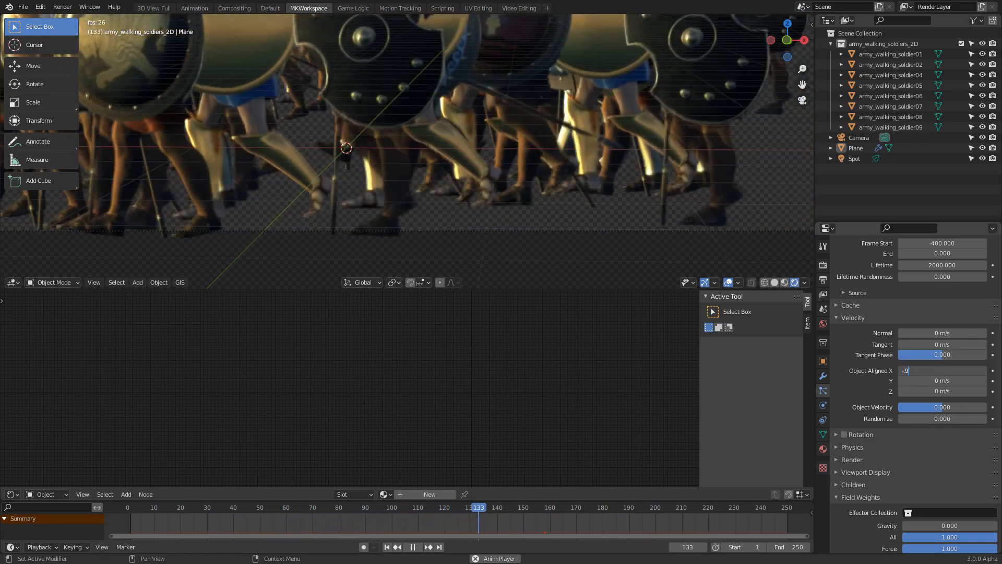
key(Return)
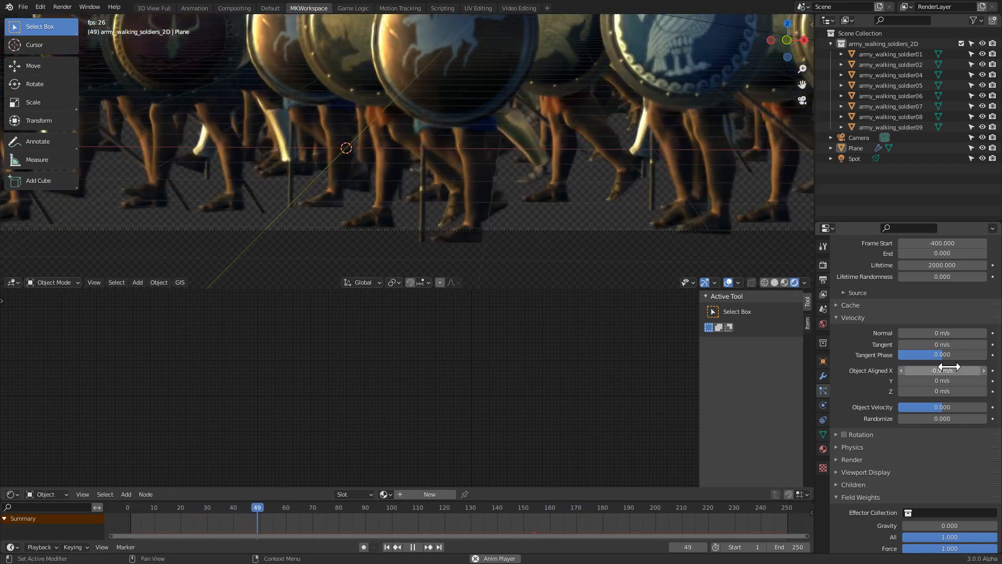
scroll(454, 156, down, 5)
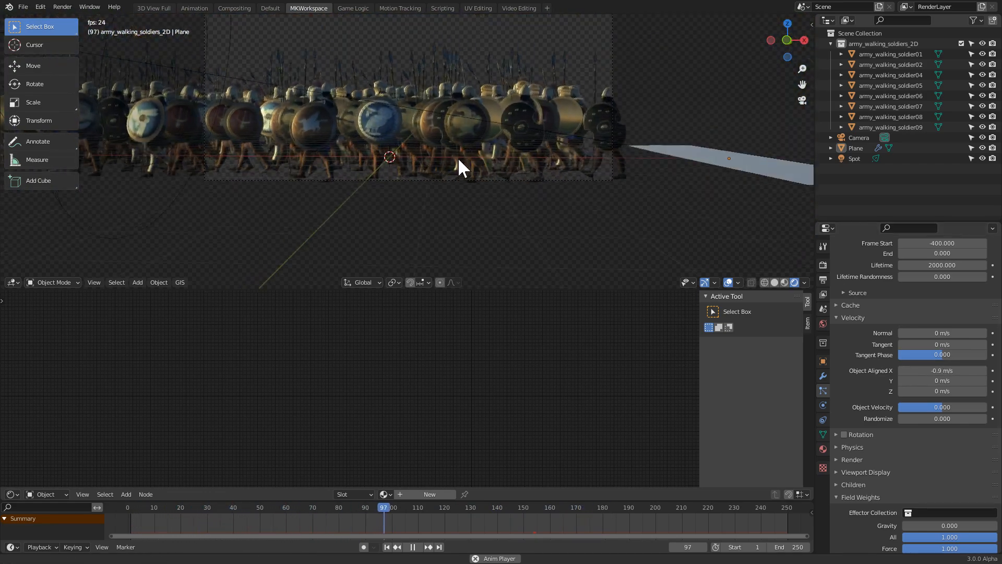
scroll(457, 201, up, 2)
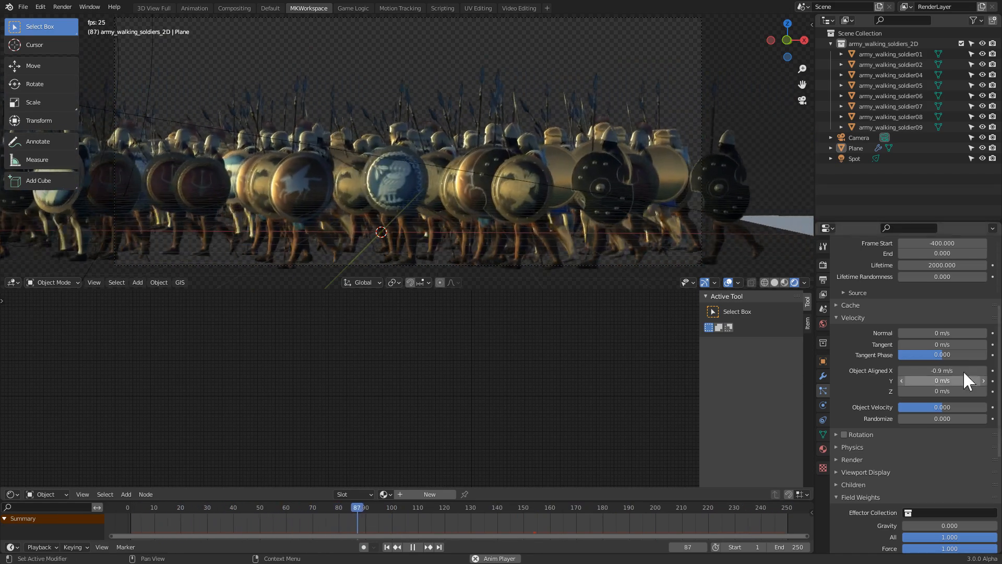
middle_drag(334, 122, 255, 186)
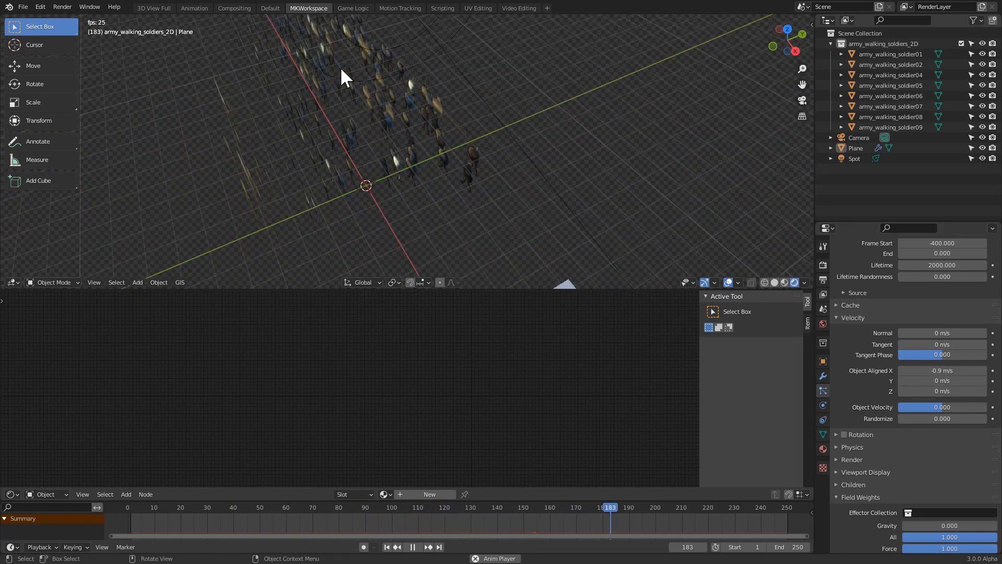
key(KP_0)
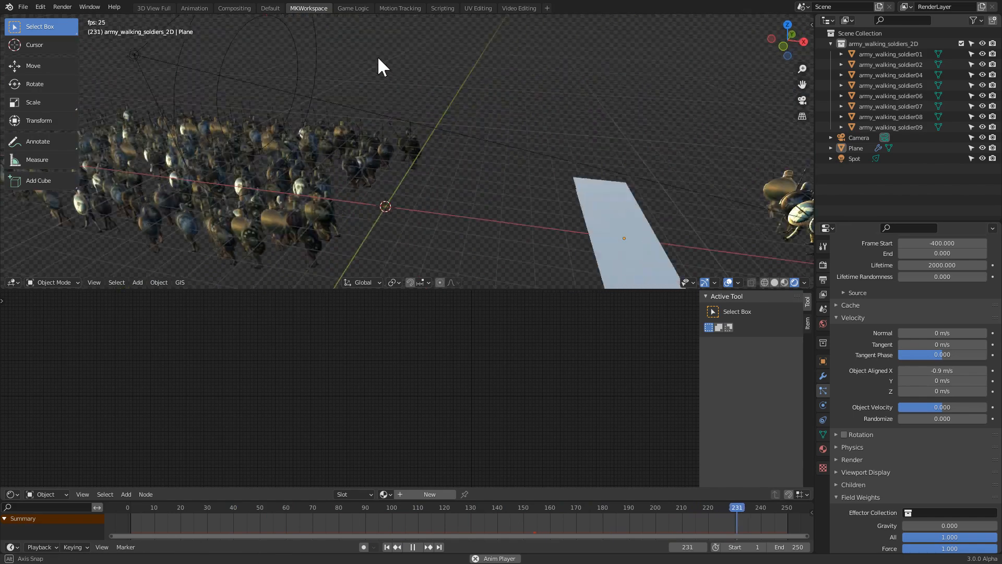
- Stop playback, return to frame 1 and move the emitter plane about 6.4 m along global Y, away from the camera
click(469, 189)
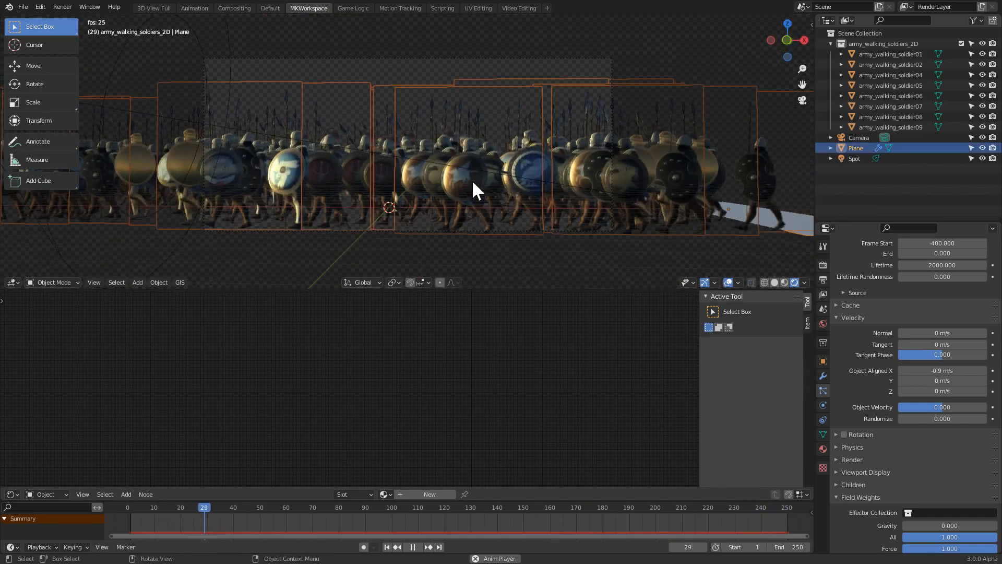
key(g)
key(y)
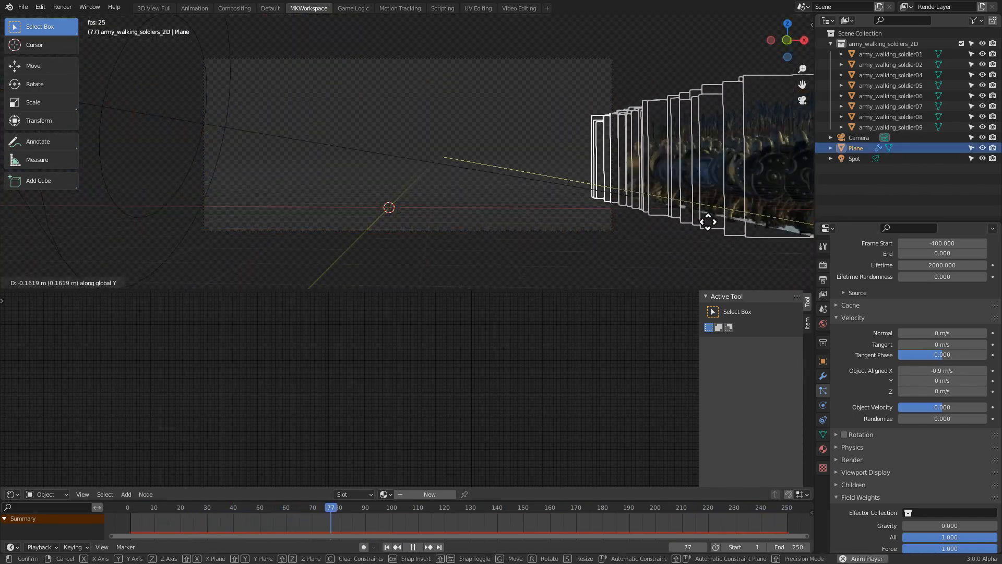
click(704, 208)
key(space)
drag(380, 510, 130, 516)
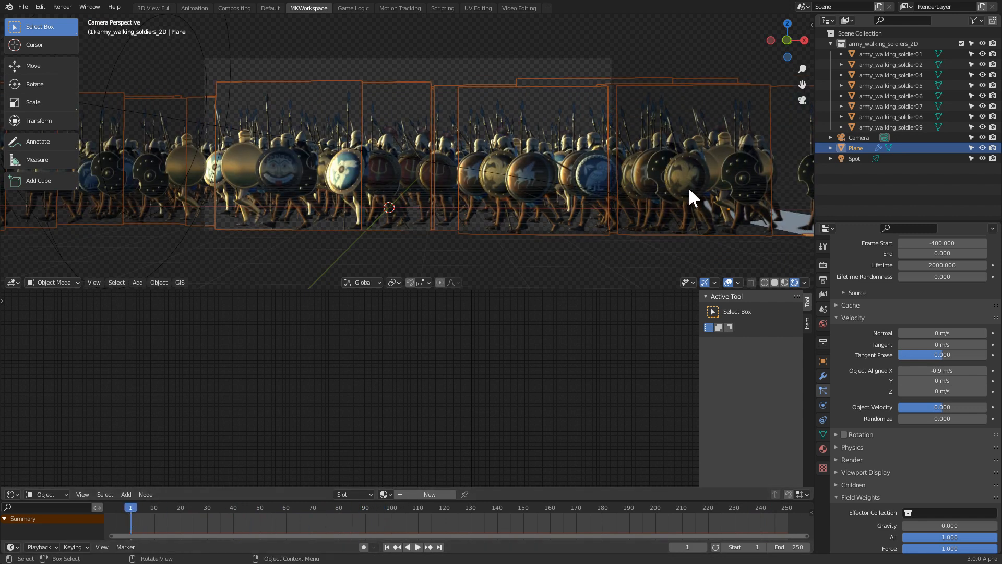
key(g)
key(y)
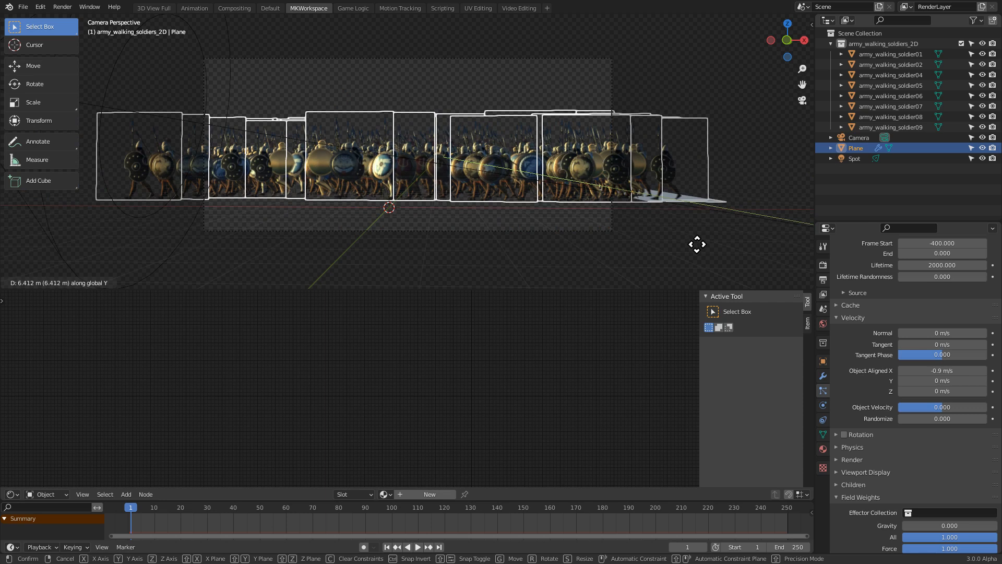
click(603, 193)
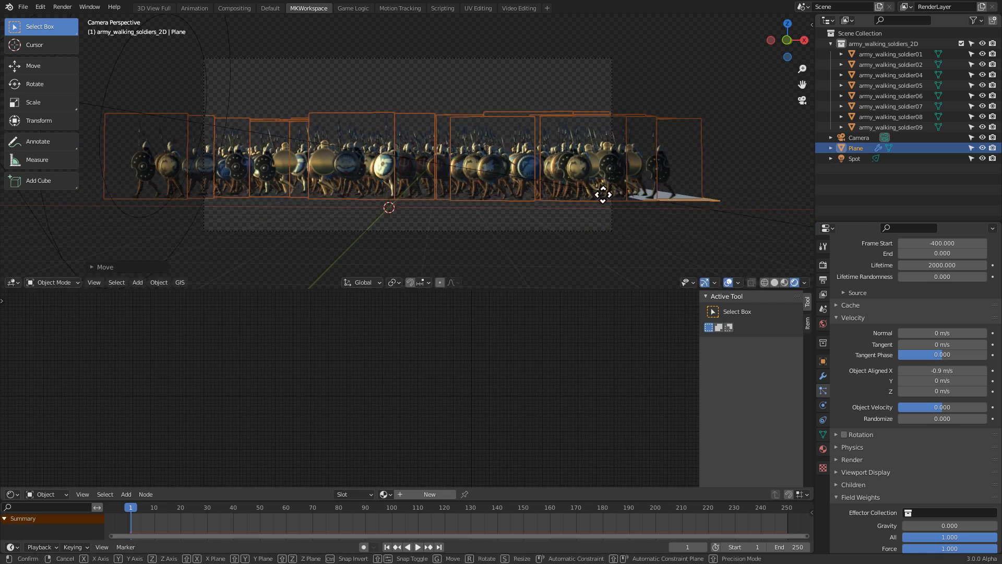
- Move the emitter plane in positive global X until the crowd's leading soldiers stand near the middle of the camera frame
key(g)
key(x)
click(729, 200)
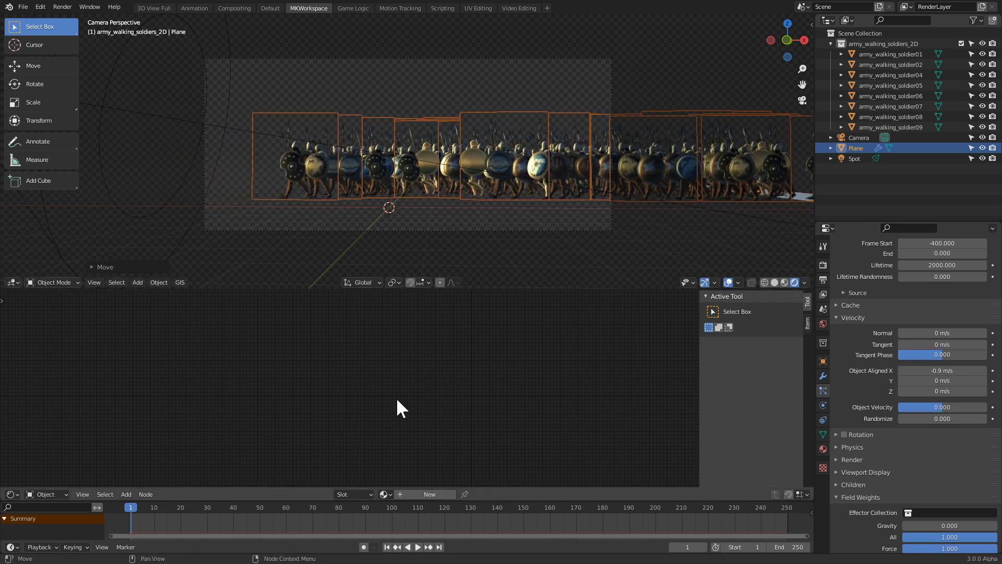
key(g)
key(x)
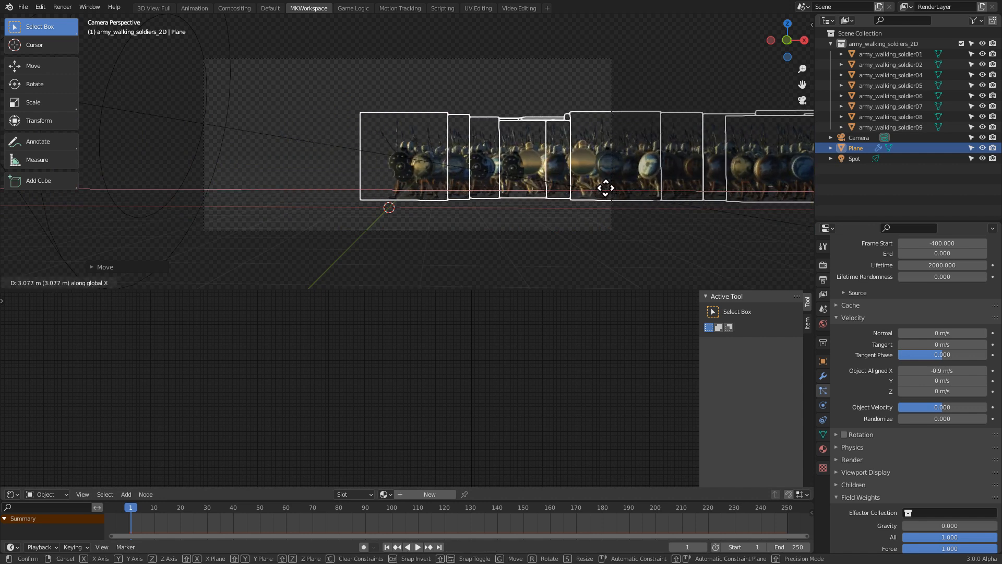
click(606, 198)
key(g)
key(x)
click(608, 196)
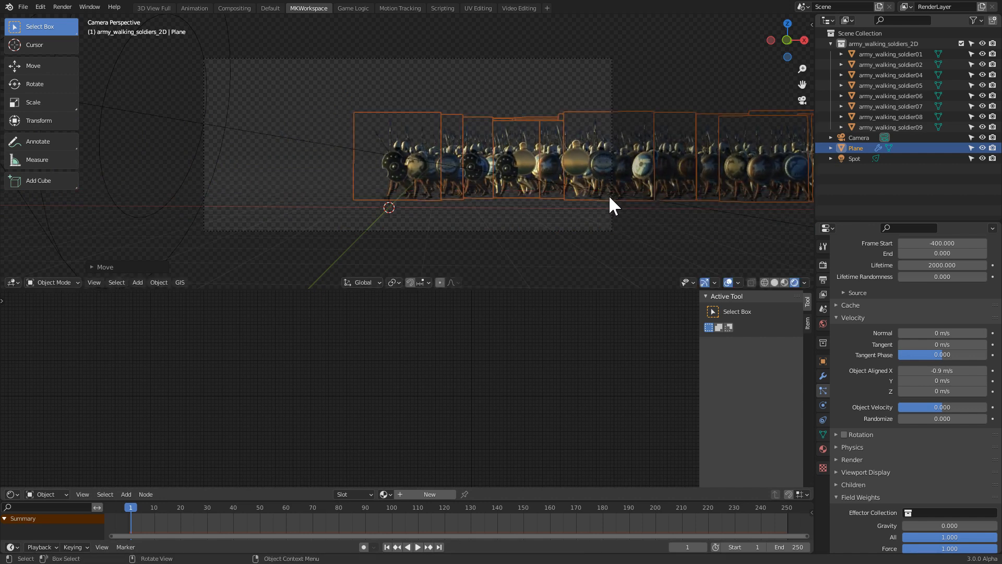
- Deselect everything, play the animation and examine the marching crowd through the camera and in perspective
key(a)
key(alt+a)
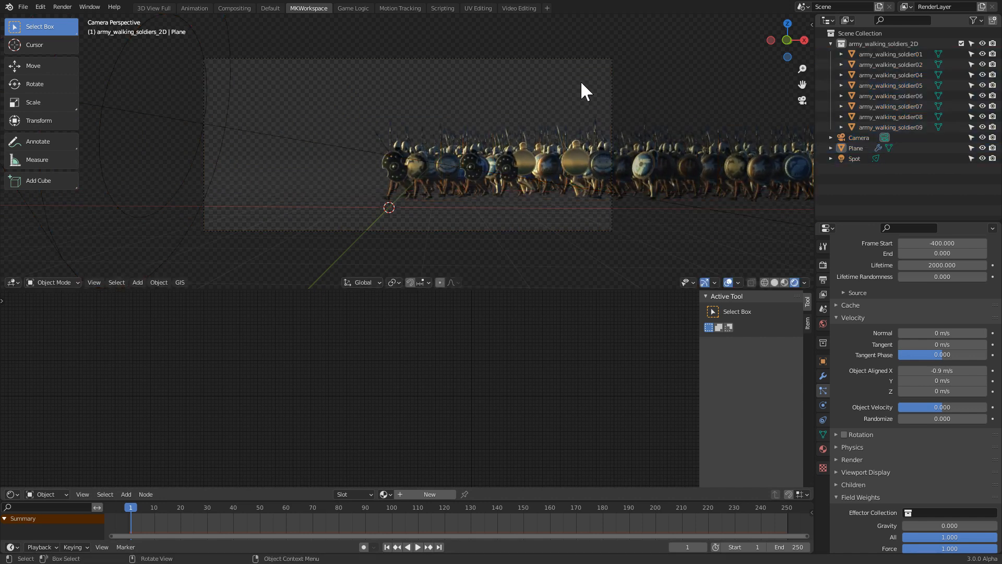
key(space)
scroll(452, 178, up, 2)
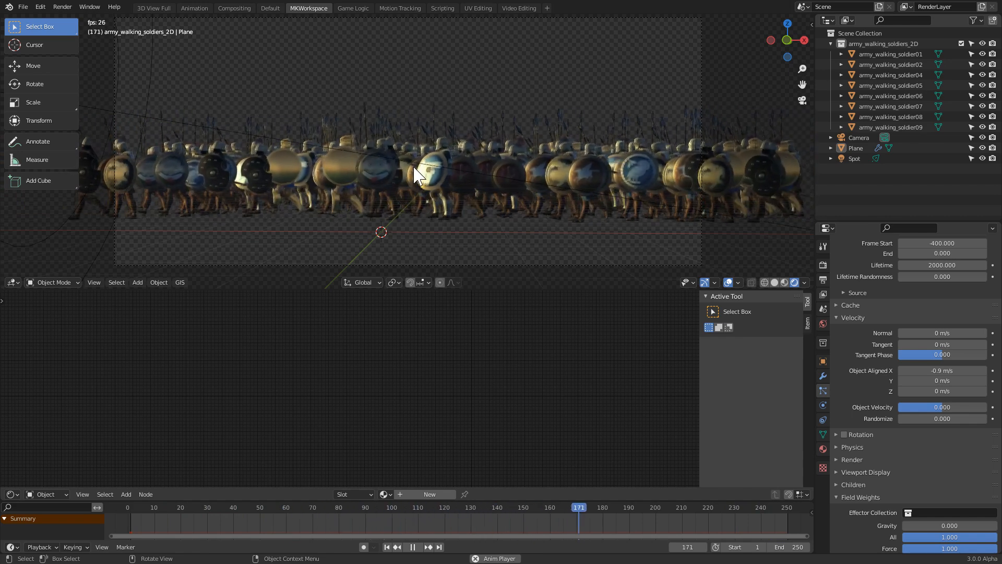
middle_drag(420, 178, 442, 181)
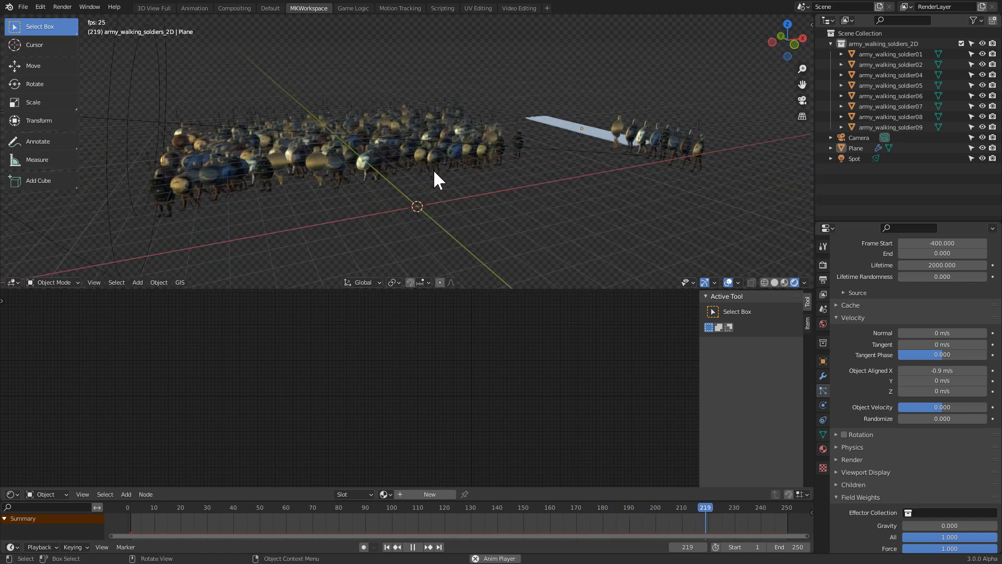
key(KP_0)
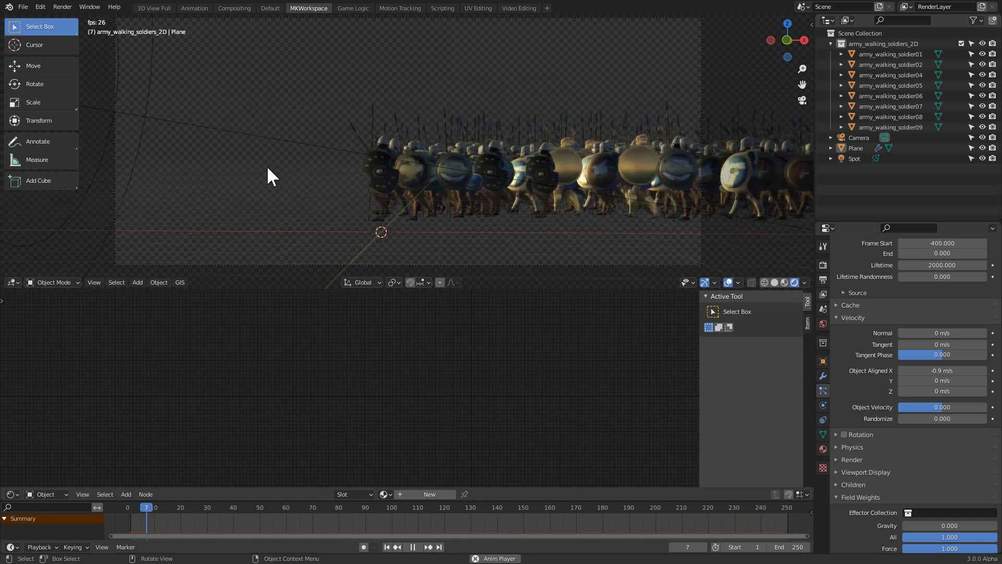
- Stop playback, select the original soldiers army_walking_soldier01 to army_walking_soldier09, and move them along global X away from the crowd
click(441, 166)
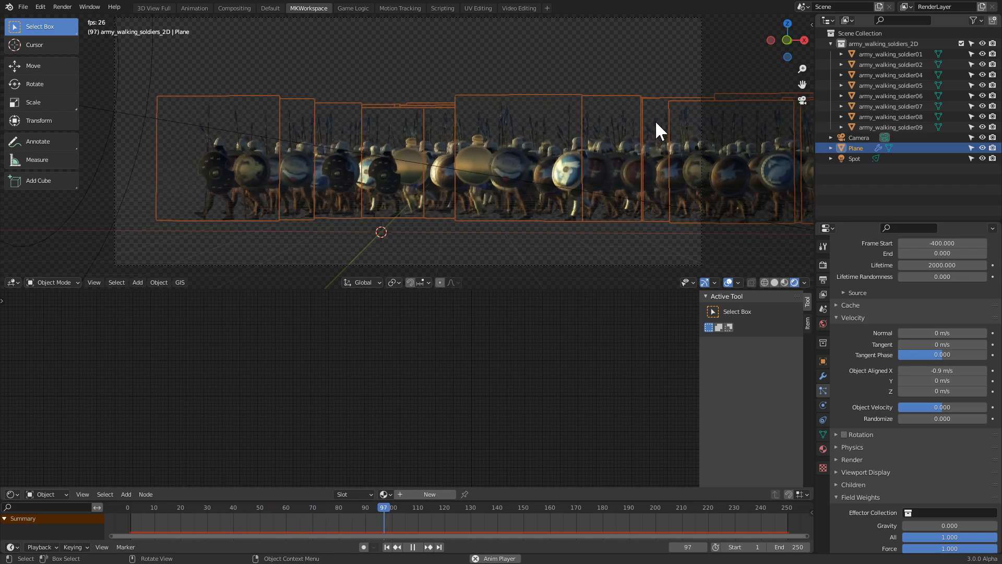
click(883, 128)
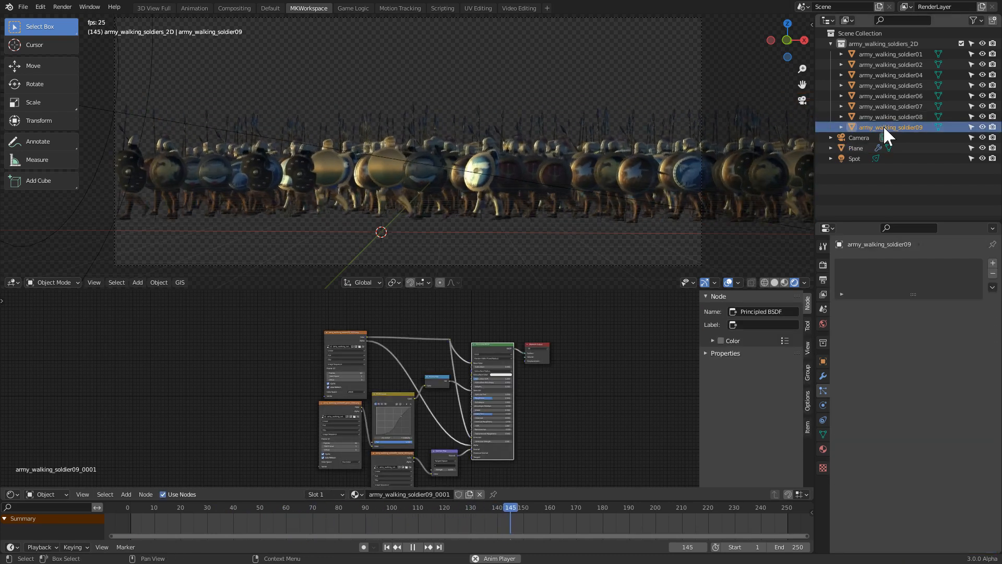
shift+click(894, 54)
key(space)
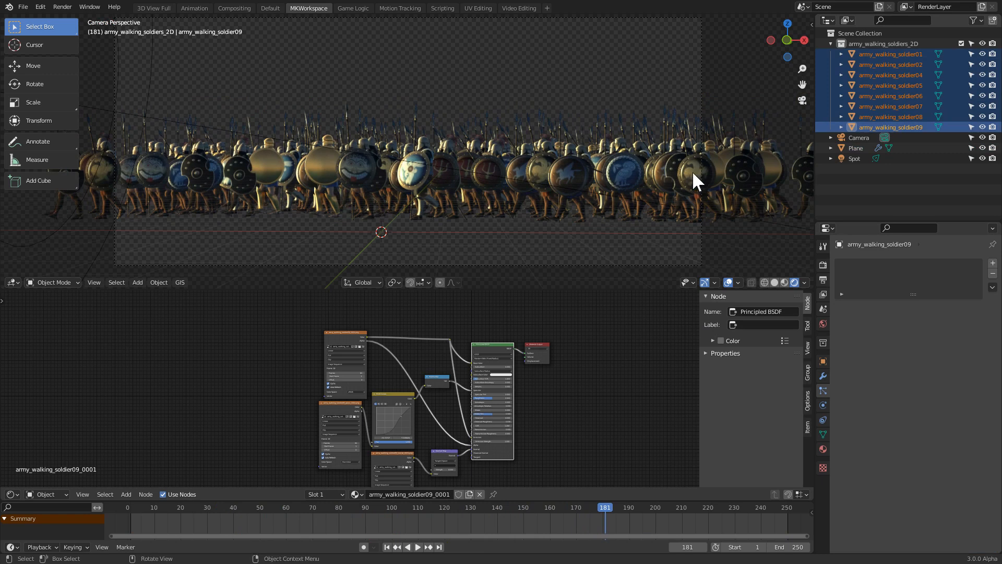
key(shift+Left)
key(space)
key(space)
middle_drag(581, 159, 184, 198)
scroll(183, 198, up, 2)
scroll(183, 199, down, 2)
key(g)
key(x)
click(503, 175)
- Compare the original soldiers with the crowd, select the plane and show its particle Render settings for the instance collection
key(KP_Decimal)
middle_drag(506, 168, 531, 186)
scroll(384, 168, down, 2)
shift+middle_drag(197, 179, 454, 164)
scroll(454, 164, down, 3)
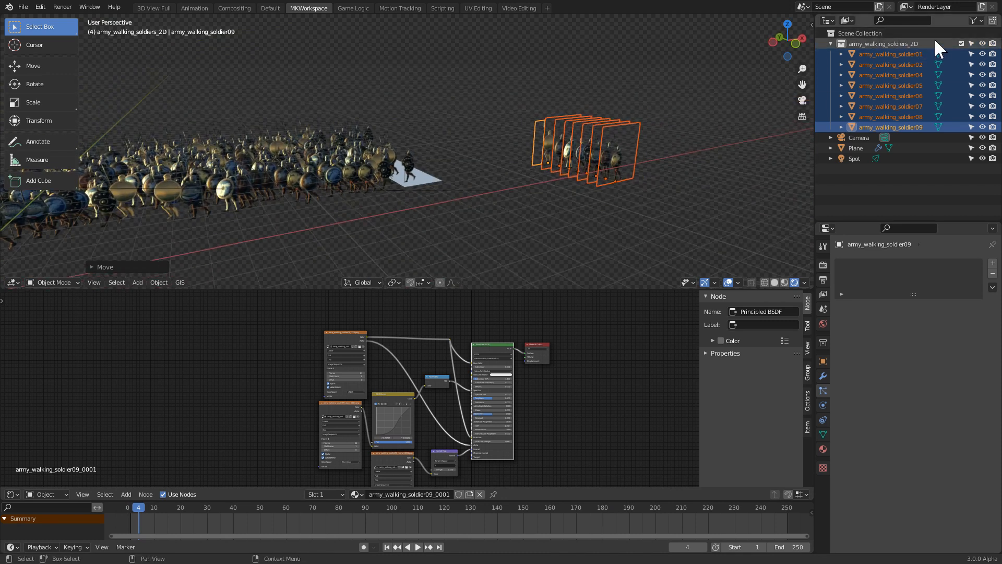
click(258, 169)
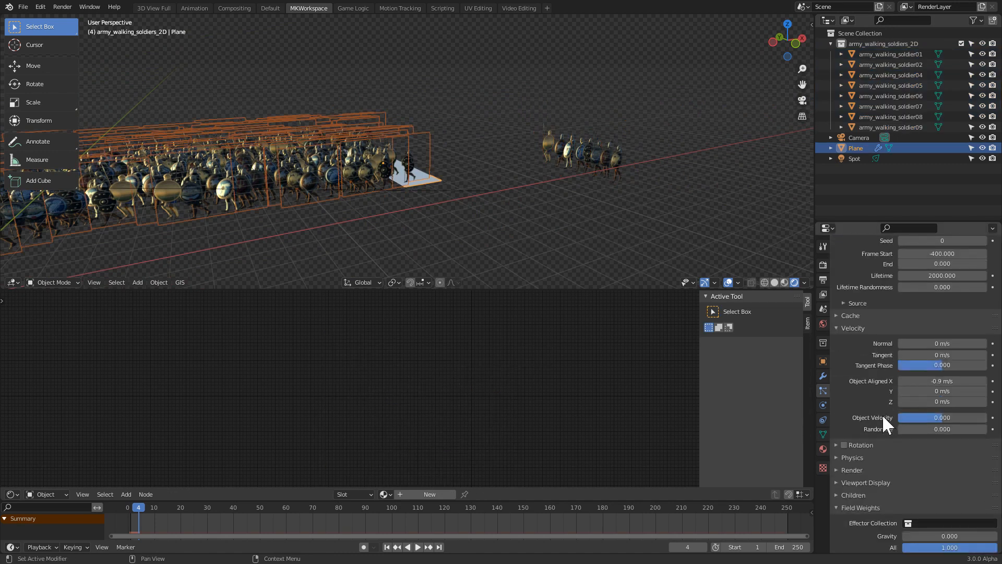
scroll(883, 415, down, 5)
click(850, 345)
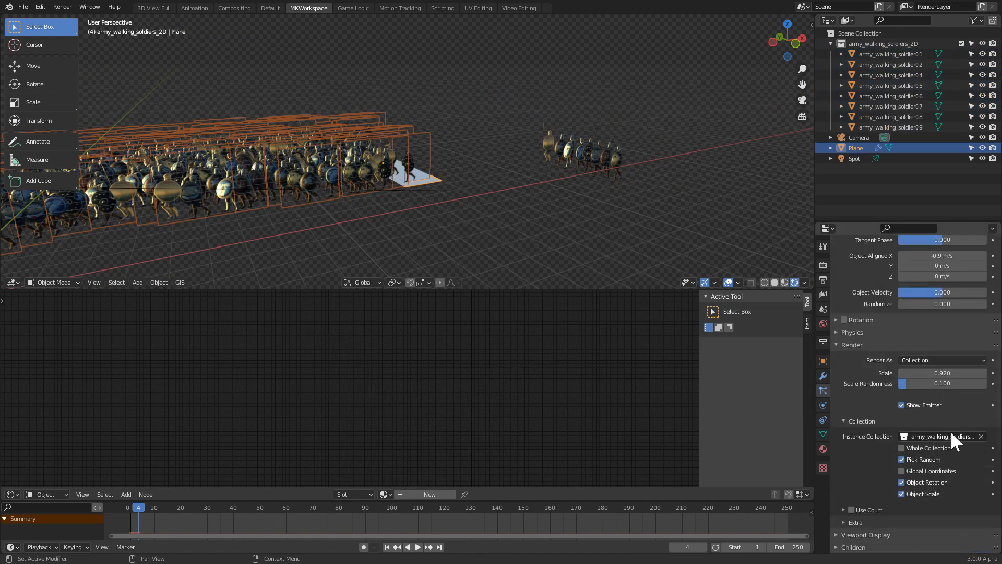
- Select army_walking_soldier09, inspect the crowd near and far in perspective, and examine it close up through the camera with nothing selected
click(888, 126)
scroll(375, 174, up, 8)
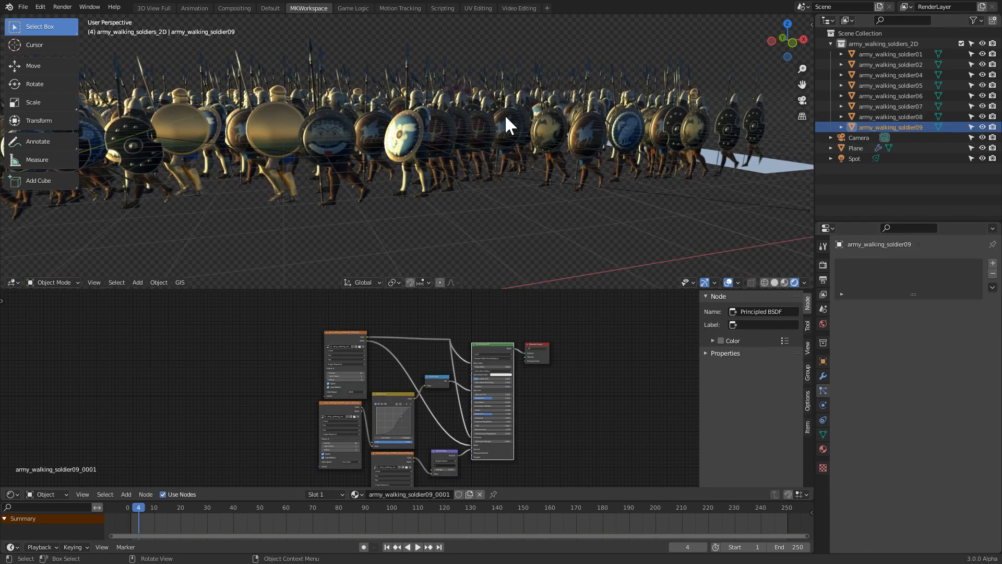
scroll(292, 113, down, 10)
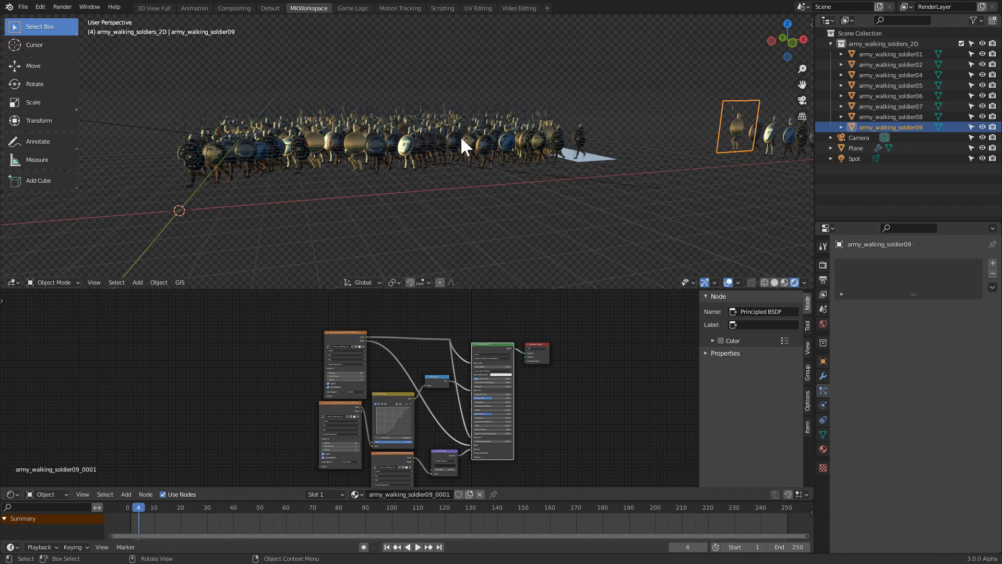
mouse_move(608, 152)
middle_down()
mouse_move(552, 162)
mouse_move(599, 140)
middle_up()
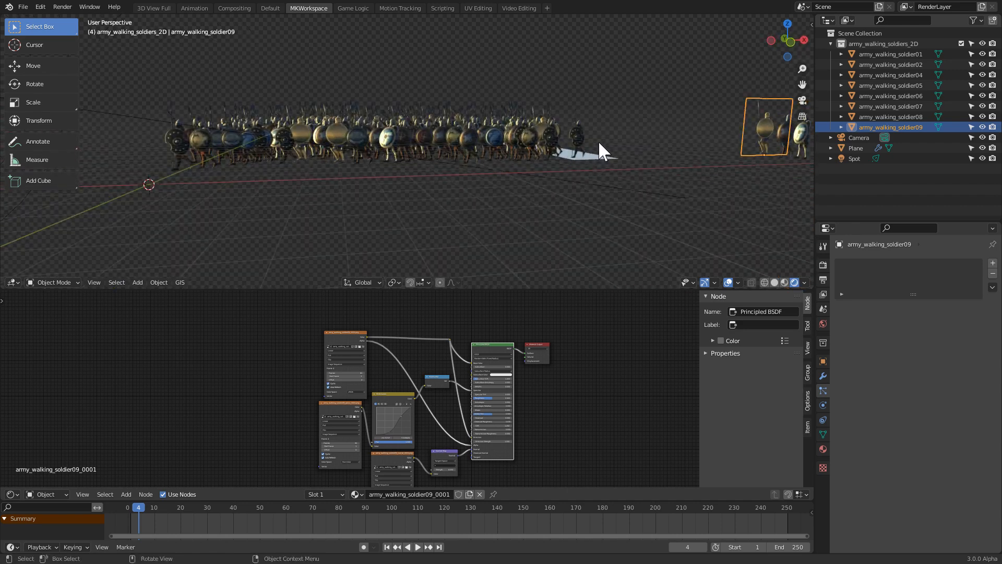
key(KP_0)
shift+middle_drag(670, 152, 506, 155)
scroll(506, 155, up, 2)
key(alt+a)
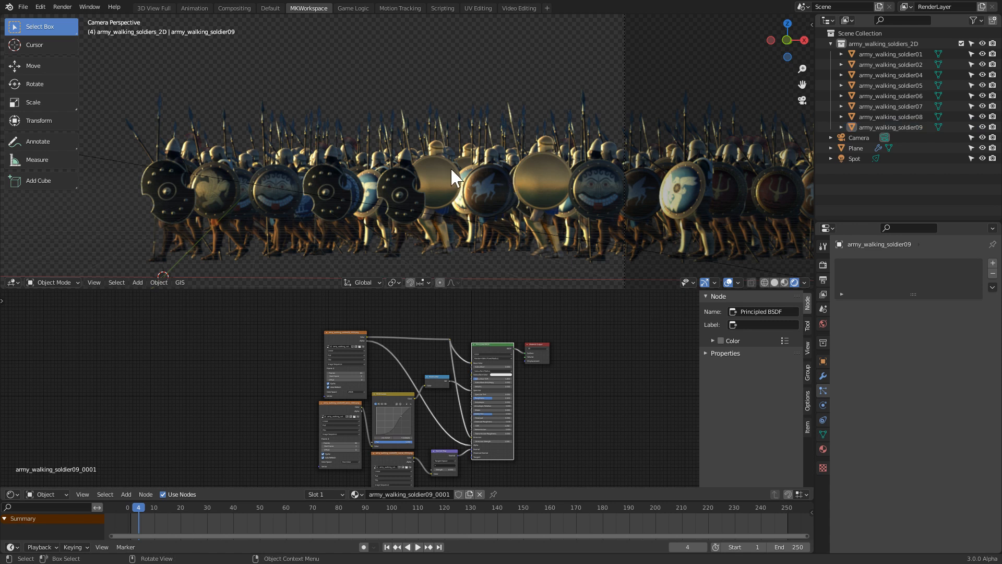
- Select the emitter plane and review its particle render, collection and field weight settings
click(450, 167)
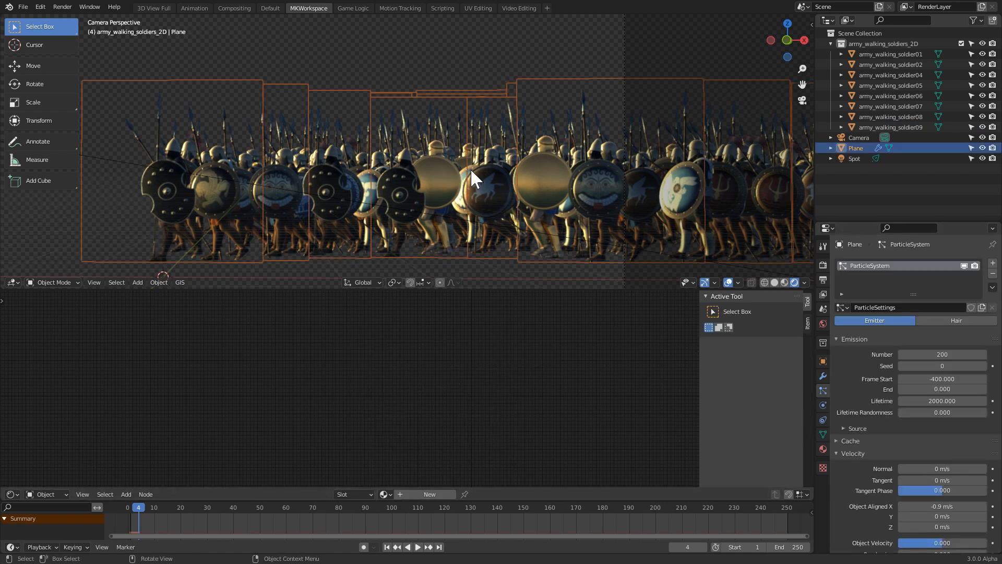
scroll(860, 408, down, 7)
scroll(863, 402, down, 11)
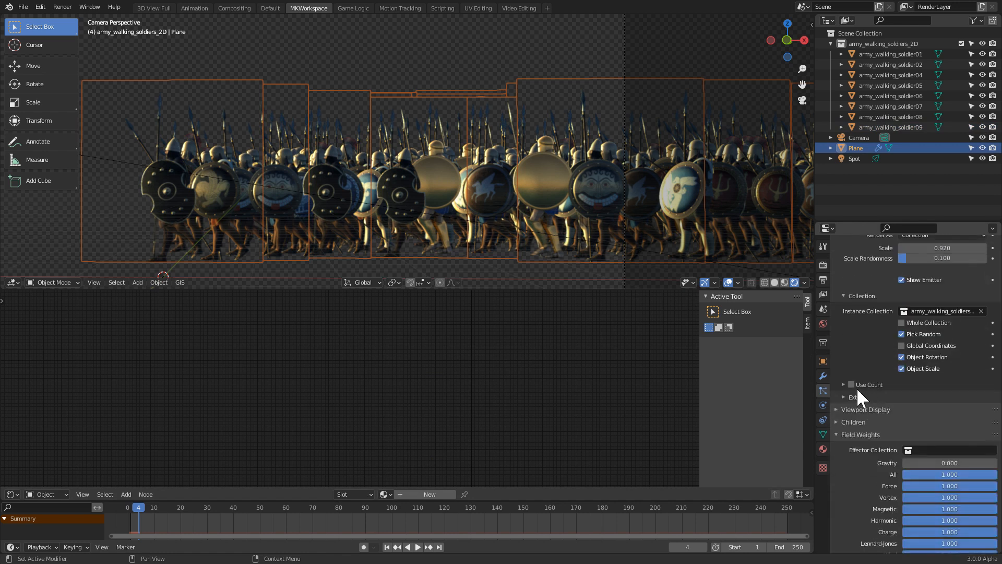
scroll(857, 290, up, 2)
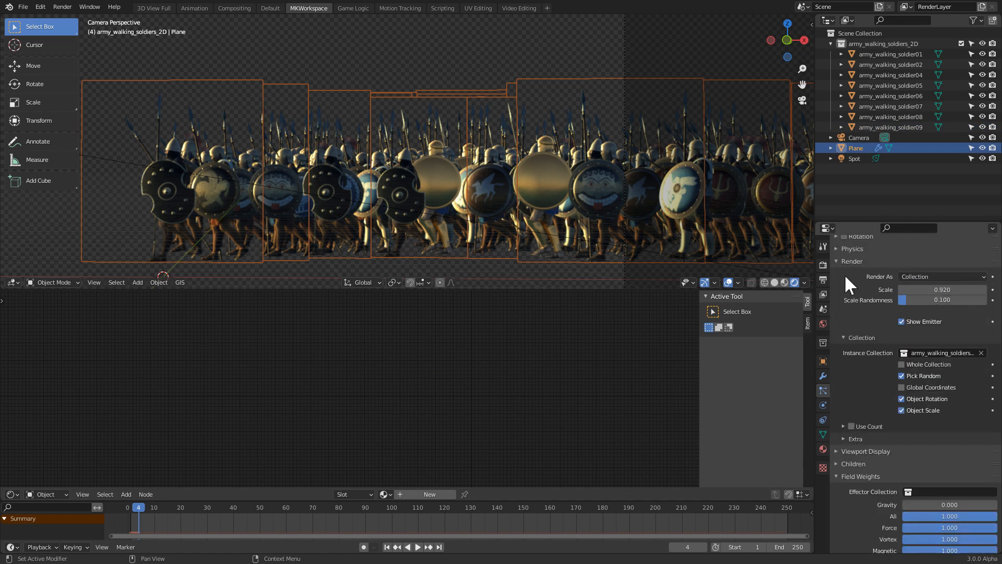
- Enable Use Count for the instance collection and review its list of soldier entries
click(843, 426)
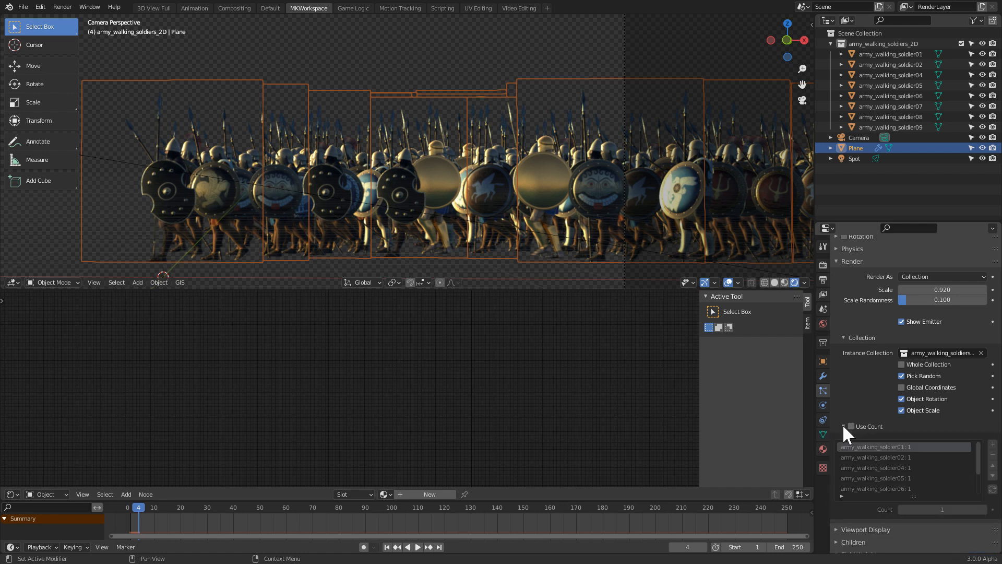
click(851, 426)
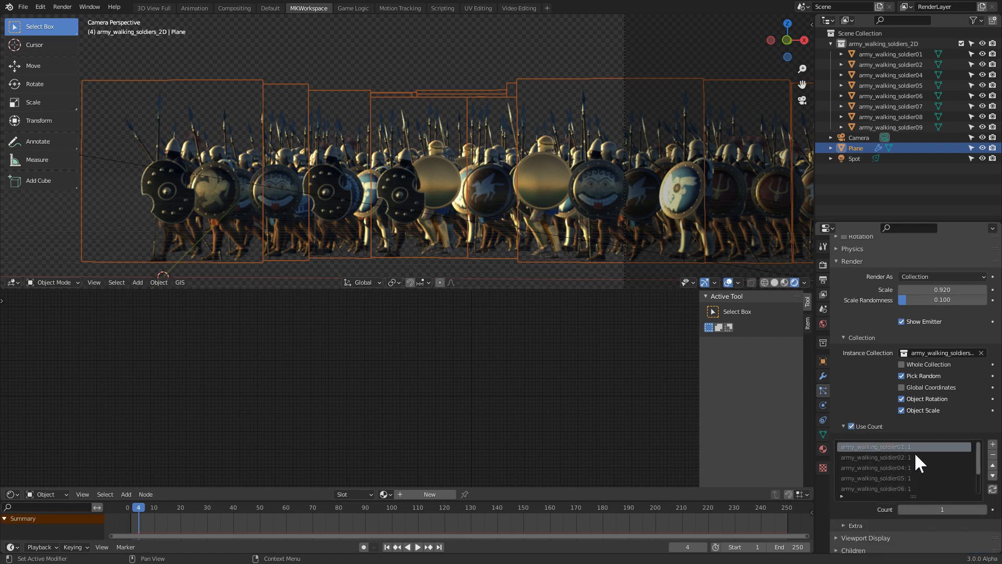
scroll(908, 446, down, 3)
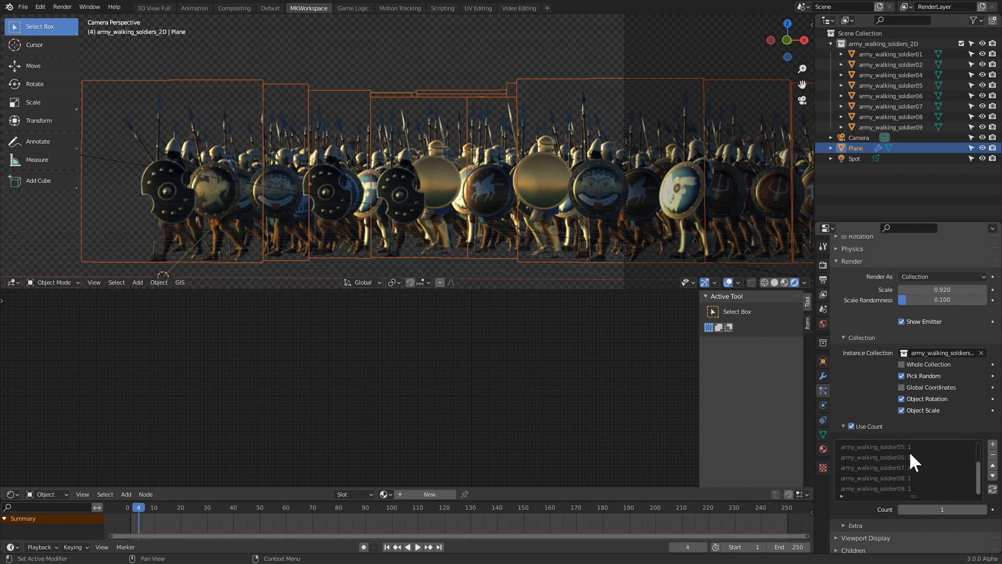
scroll(904, 464, up, 3)
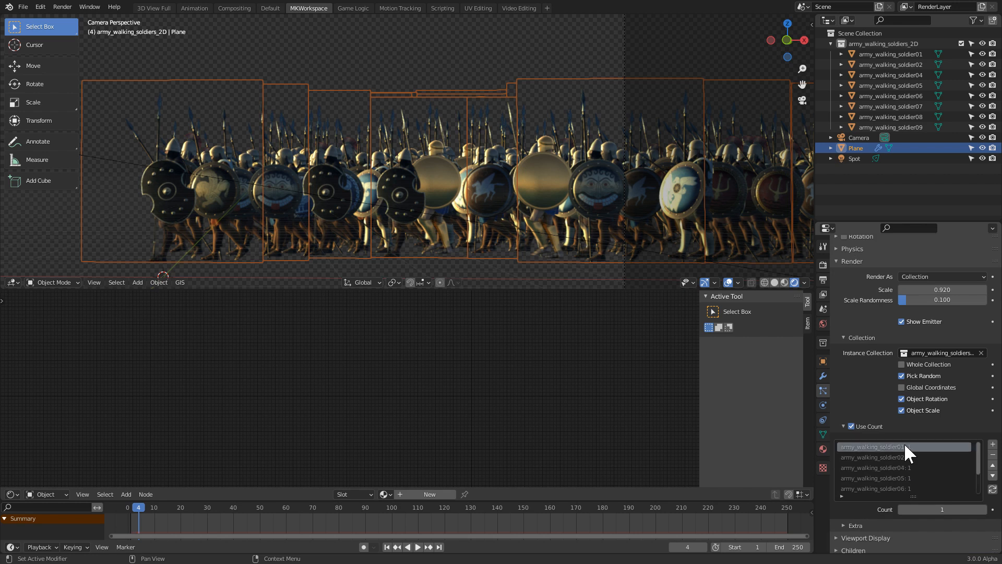
- Go through the soldier entries in the count list and select army_walking_soldier09
scroll(912, 465, down, 3)
click(912, 448)
click(912, 457)
click(912, 466)
click(913, 448)
click(914, 458)
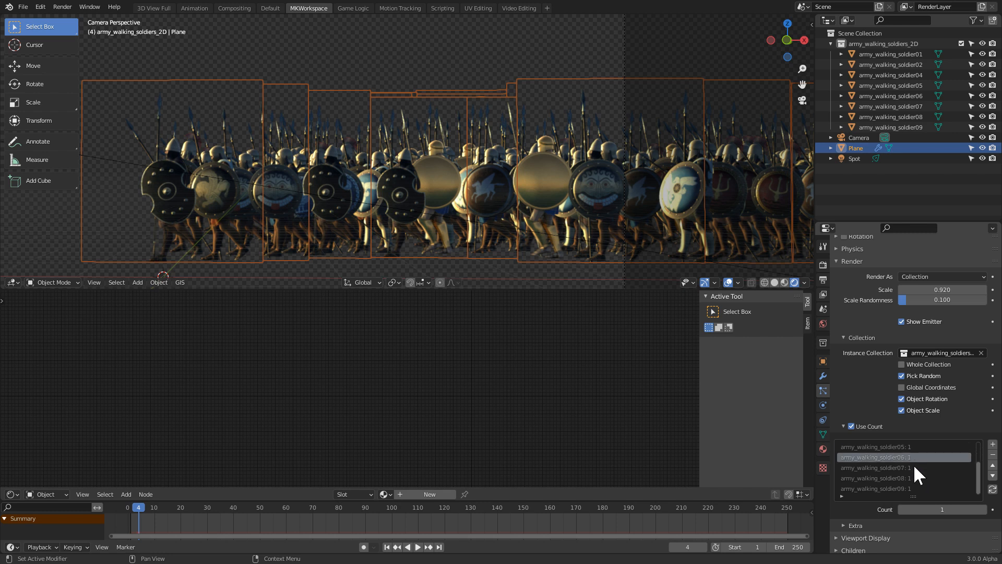
click(913, 467)
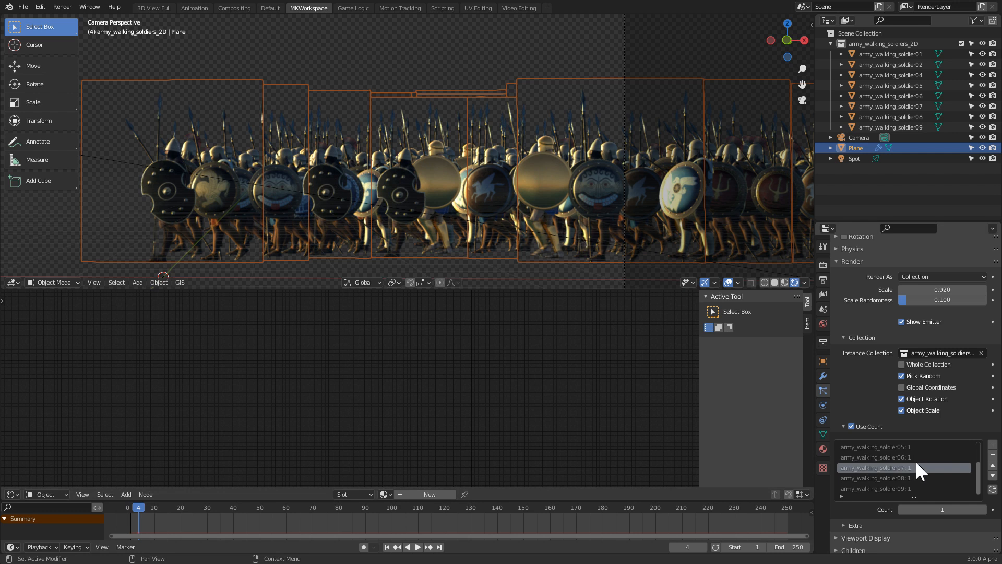
click(902, 488)
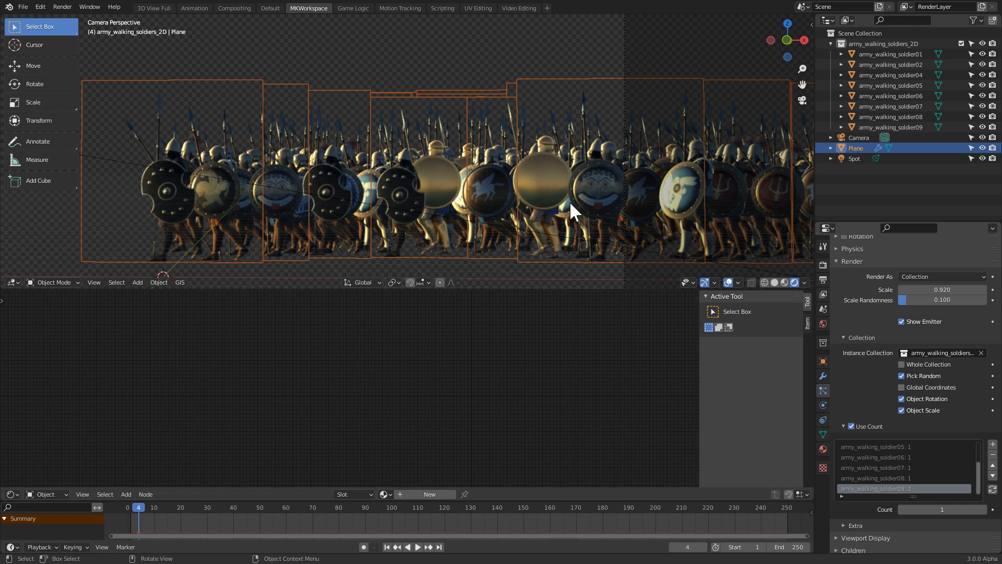
- Set the instance count of army_walking_soldier09 to 0 while framing the crowd in the camera view
scroll(628, 158, down, 5)
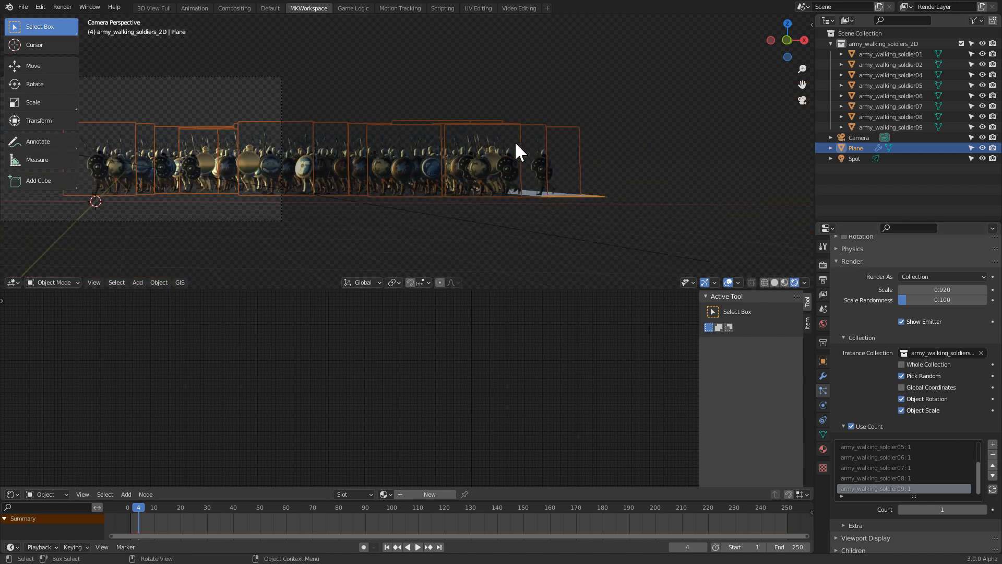
click(866, 126)
scroll(689, 161, up, 3)
click(352, 198)
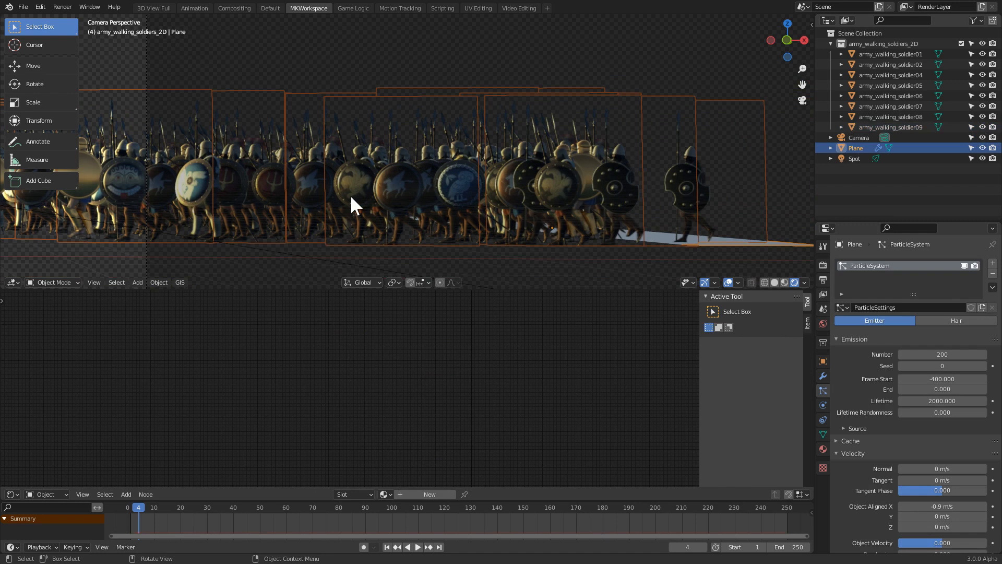
shift+middle_drag(206, 208, 470, 161)
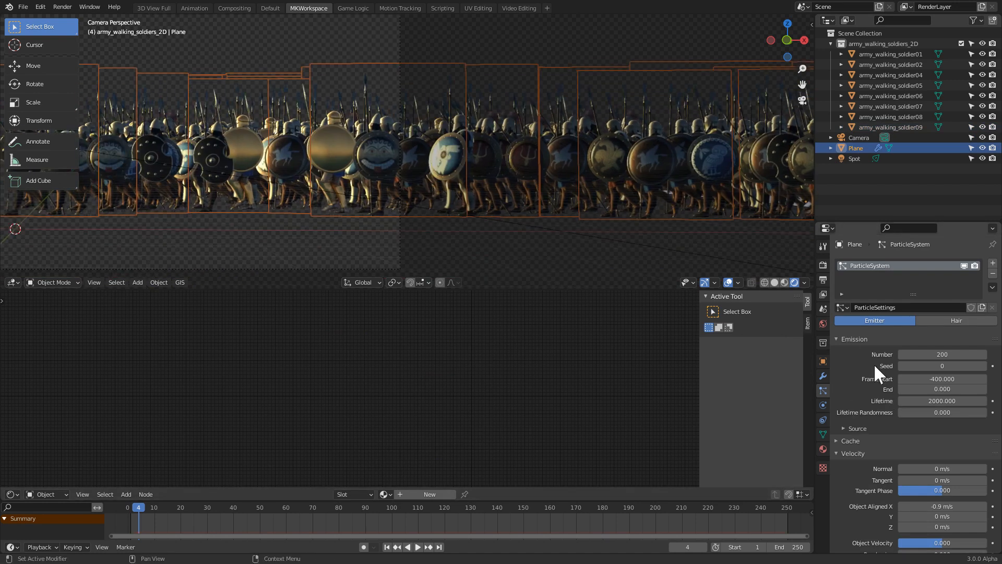
scroll(891, 418, down, 20)
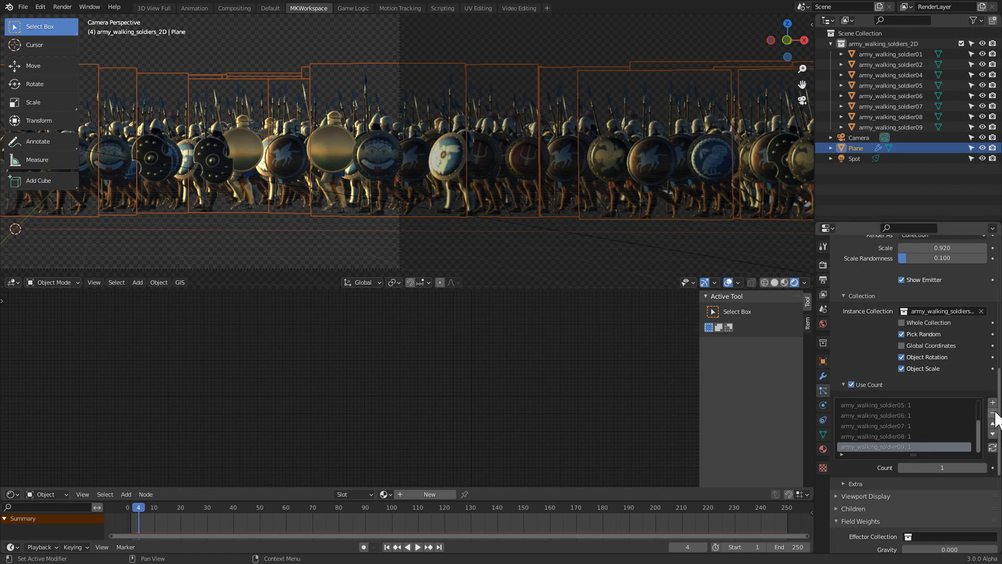
click(903, 466)
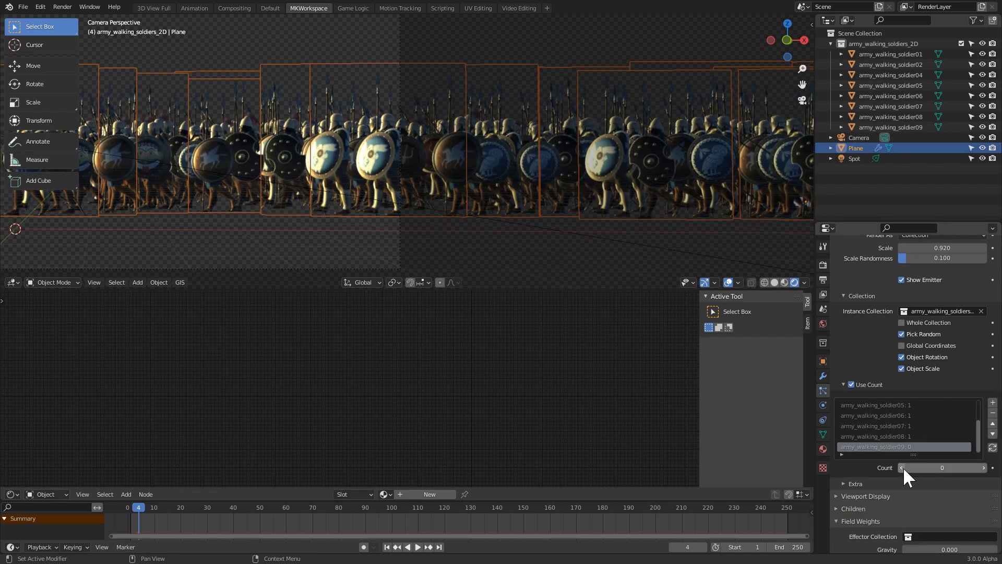
- Check the crowd from an elevated perspective and set the instance count of army_walking_soldier09 to 1
middle_drag(334, 125, 501, 217)
click(729, 282)
click(729, 282)
drag(974, 467, 978, 463)
- Set the instance counts of army_walking_soldier05, army_walking_soldier06, army_walking_soldier07 and army_walking_soldier08 to 2
click(913, 434)
click(976, 467)
click(925, 425)
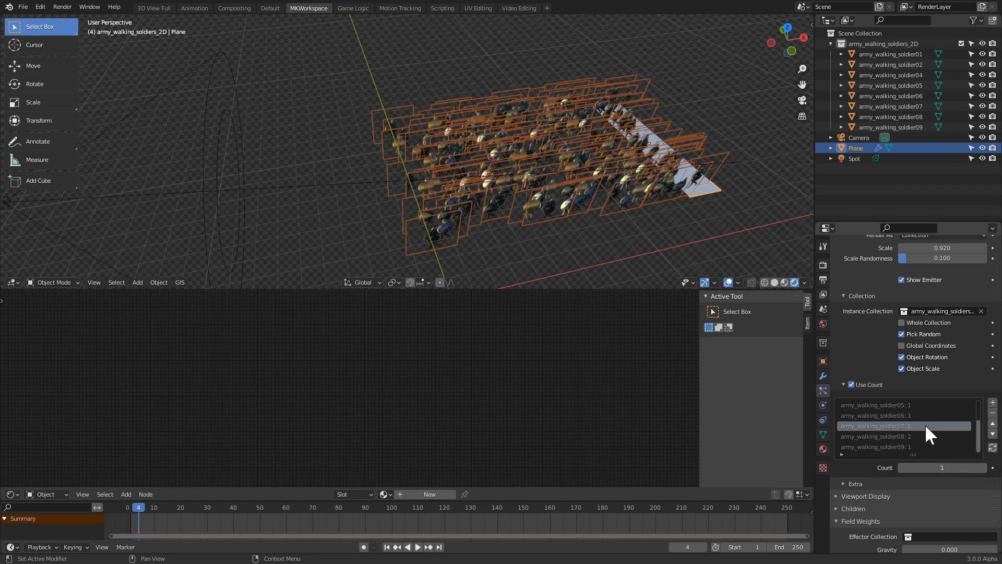
click(976, 467)
click(922, 406)
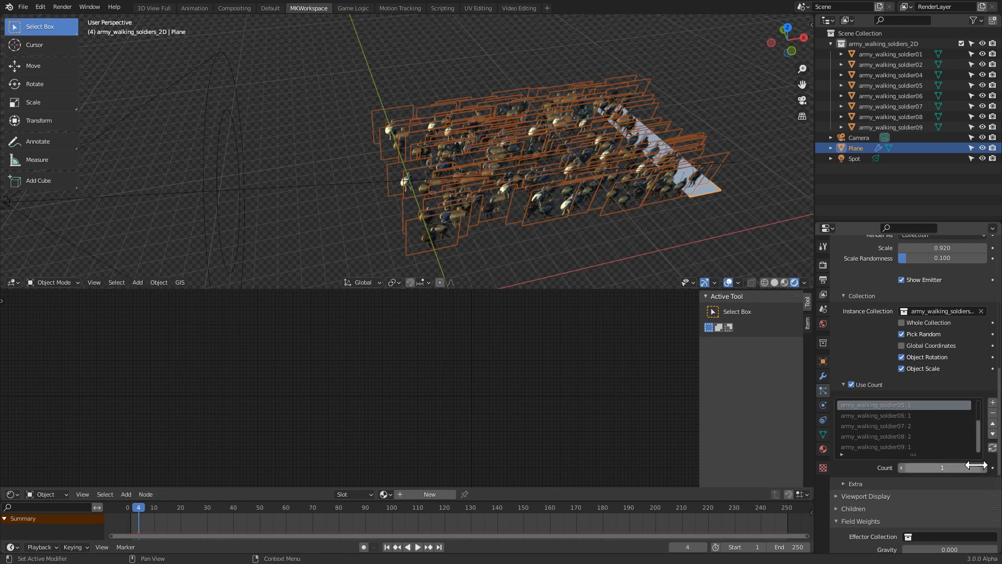
click(980, 467)
click(939, 416)
click(980, 467)
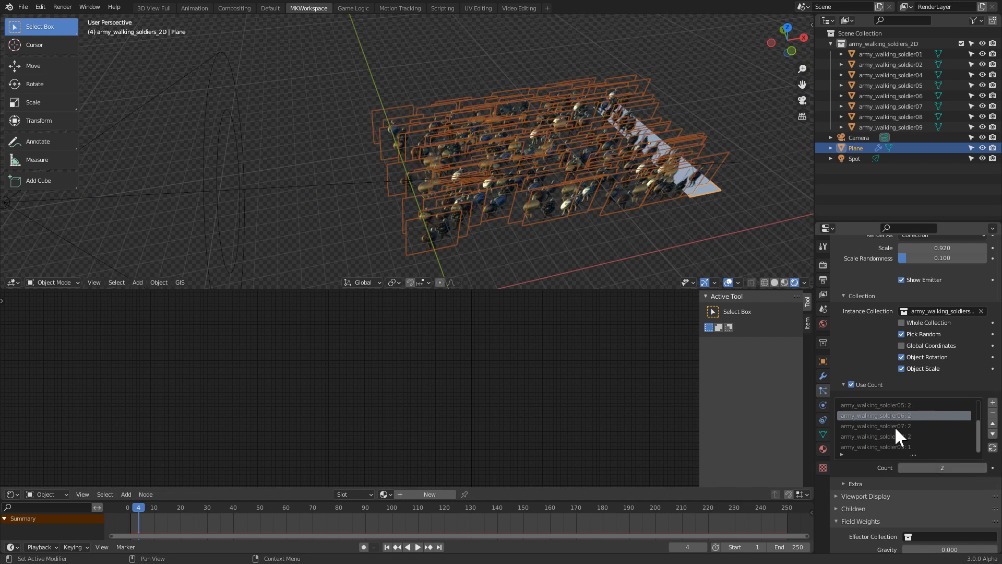
- Set the instance counts of army_walking_soldier04, army_walking_soldier02 and army_walking_soldier01 to 2
scroll(895, 426, up, 3)
click(898, 425)
click(980, 467)
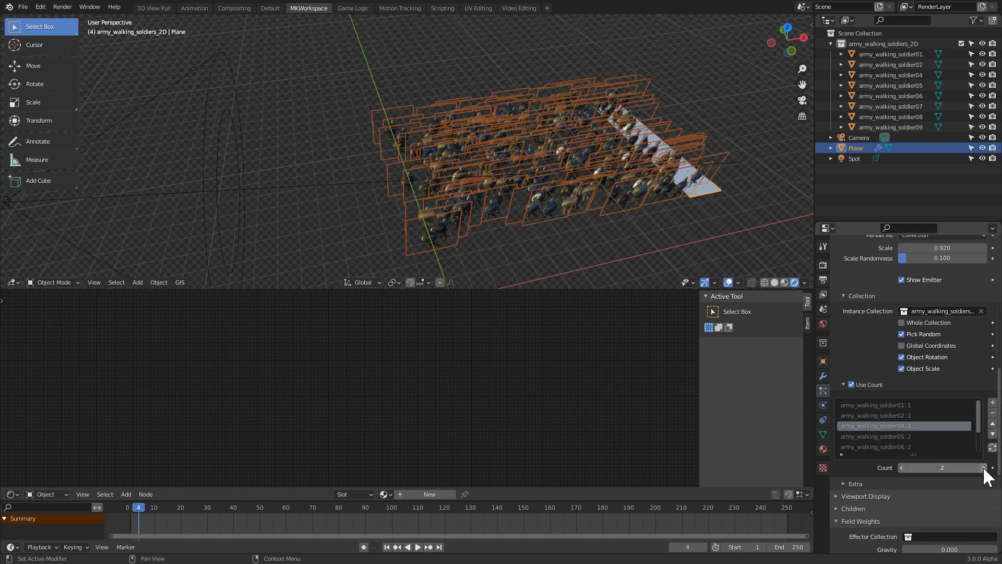
click(904, 415)
click(983, 467)
click(931, 403)
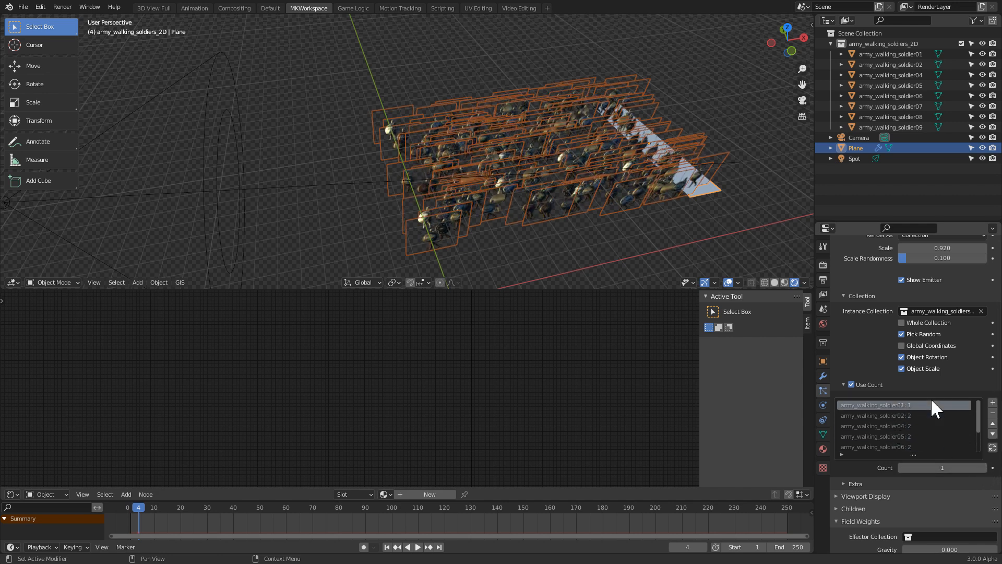
click(980, 467)
- Select the army_walking_soldier09 count entry, deselect all objects, and examine the crowd from a lower, closer angle
scroll(942, 426, down, 2)
scroll(942, 426, down, 1)
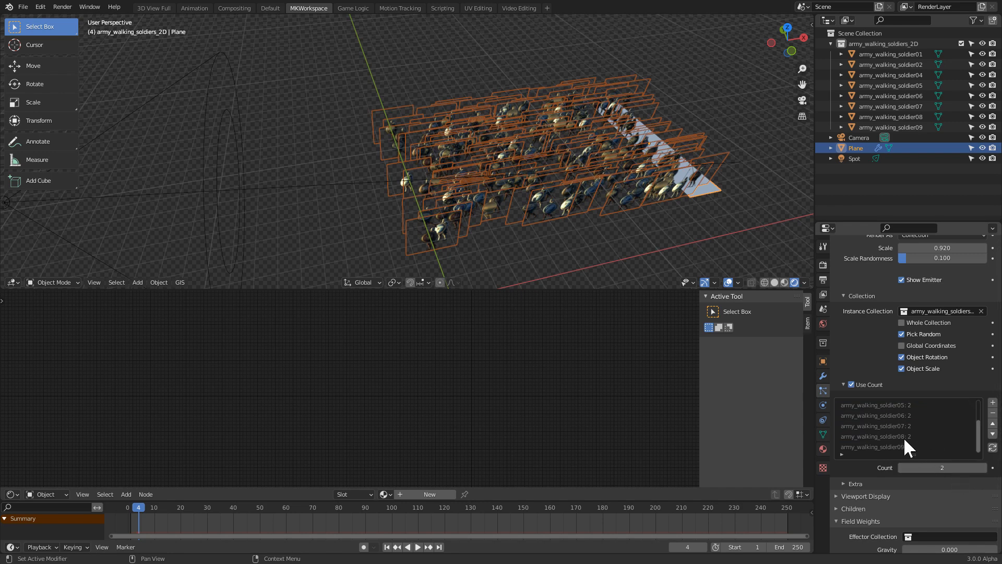
click(922, 446)
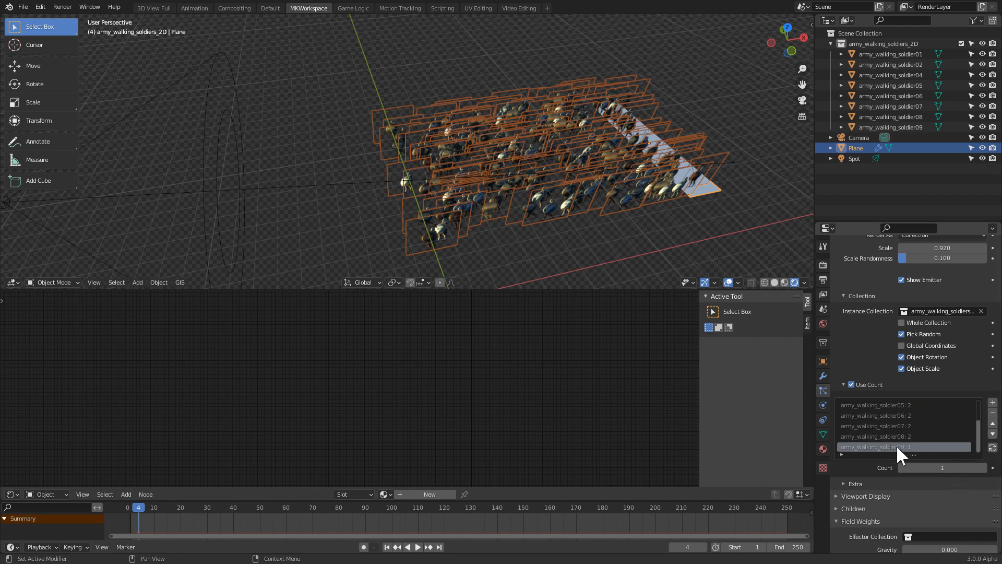
key(alt+a)
middle_drag(612, 164, 464, 153)
scroll(452, 158, up, 3)
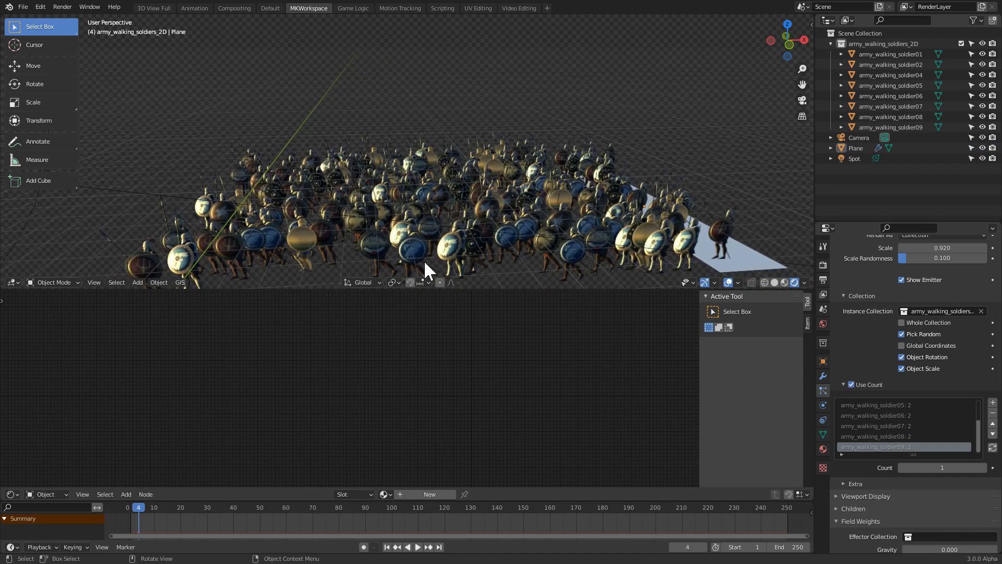
- Set the instance counts of army_walking_soldier01, army_walking_soldier02 and army_walking_soldier04 to 3
scroll(918, 417, up, 3)
click(903, 405)
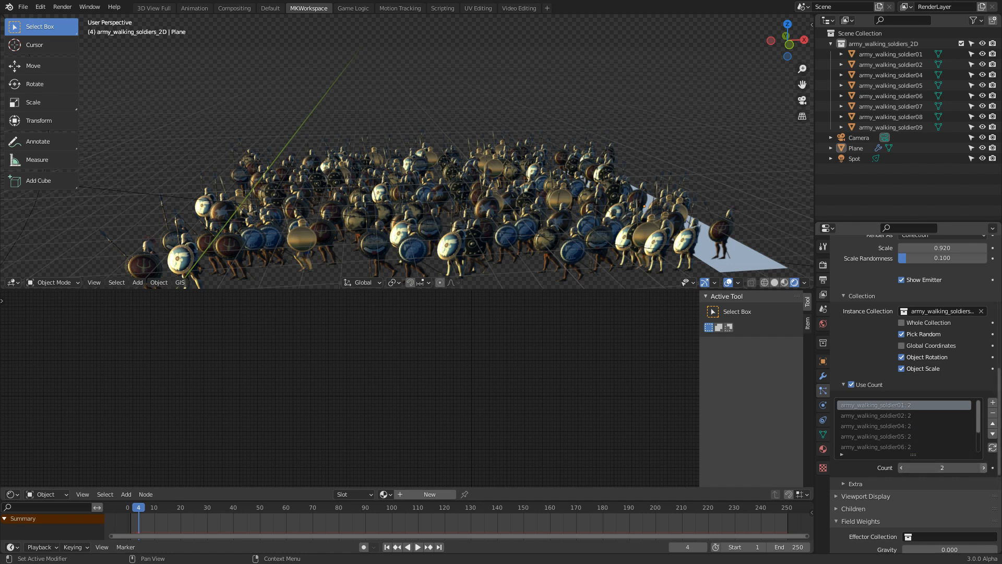
click(983, 467)
click(927, 416)
click(981, 470)
click(937, 426)
click(983, 467)
- Set the instance counts of army_walking_soldier05, army_walking_soldier06, army_walking_soldier07 and army_walking_soldier08 to 3
click(928, 437)
scroll(949, 444, down, 3)
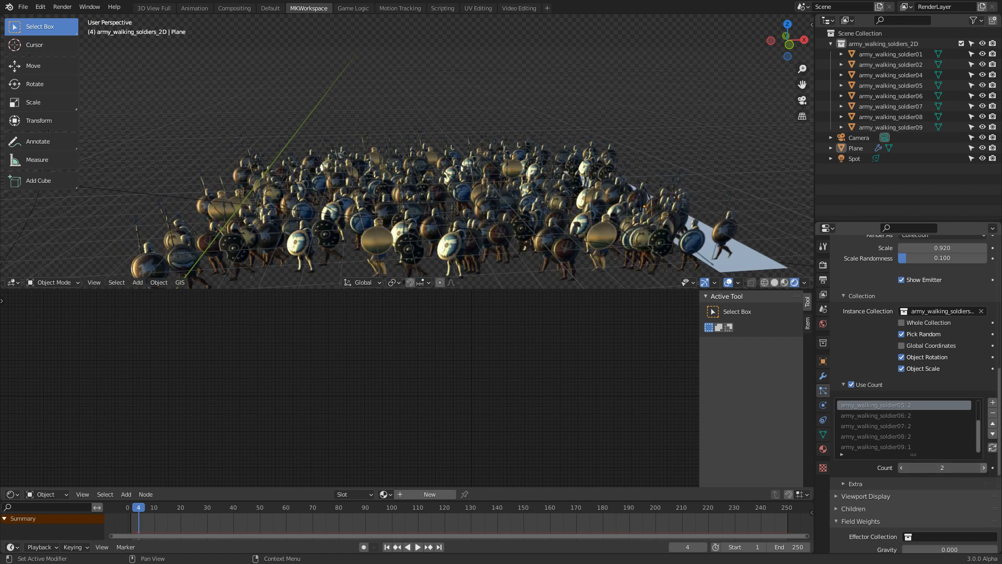
click(983, 467)
click(916, 415)
click(983, 467)
click(934, 426)
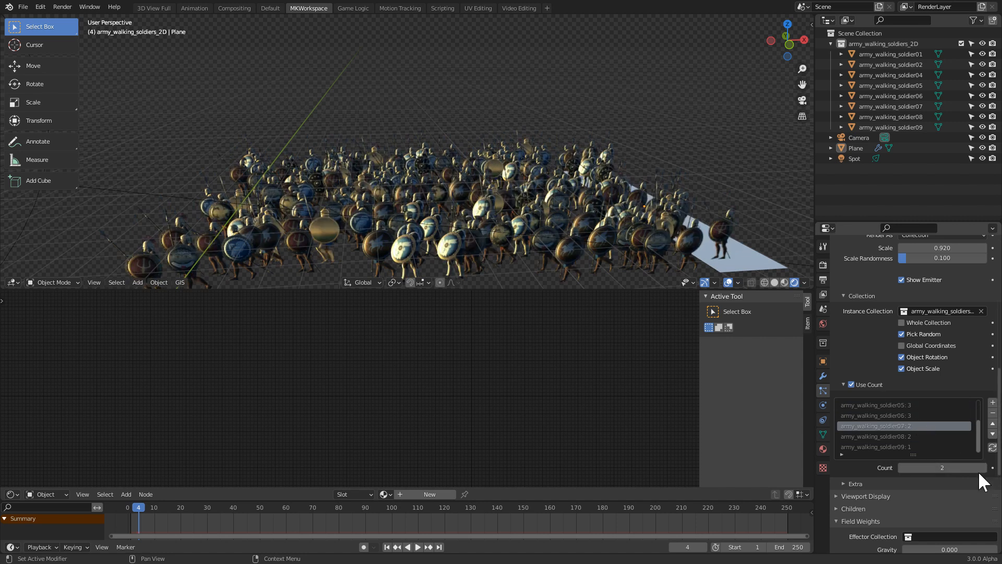
click(982, 467)
click(907, 437)
click(982, 468)
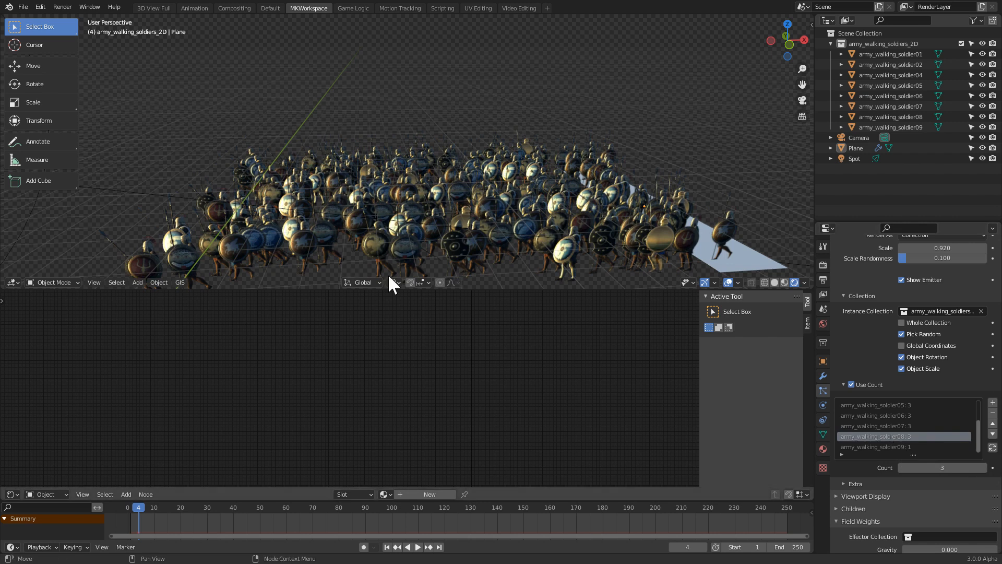
- Select the original army_walking_soldier04 and compare the row of original soldiers with the crowd from several angles
scroll(656, 234, down, 2)
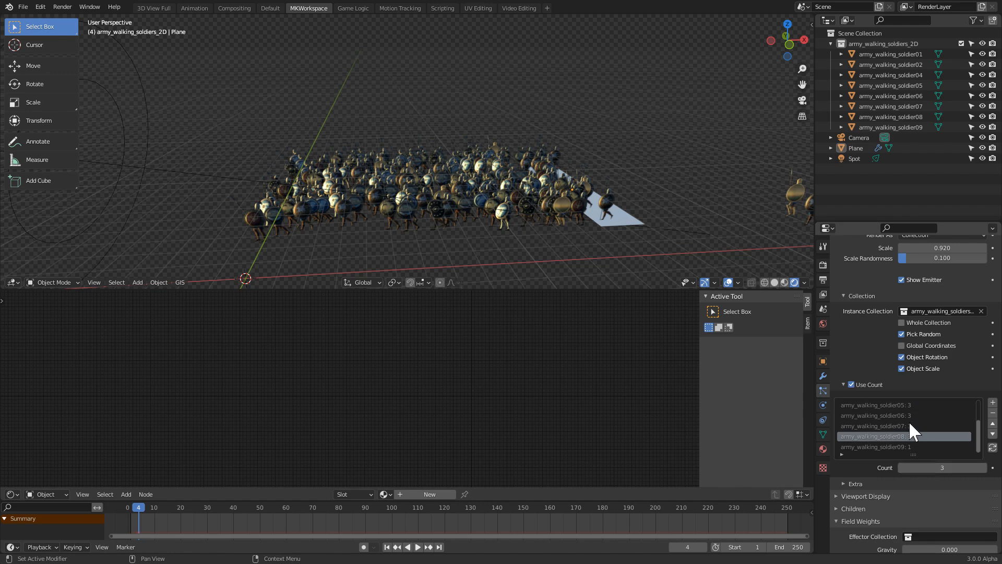
click(788, 211)
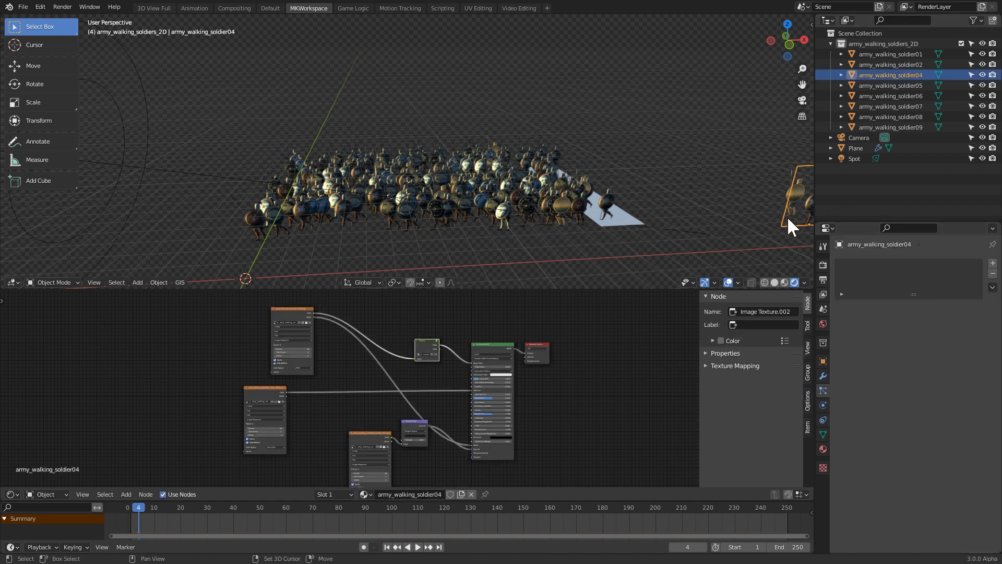
shift+drag(788, 212, 580, 204)
scroll(626, 203, up, 3)
shift+middle_drag(663, 202, 503, 173)
middle_drag(504, 173, 569, 157)
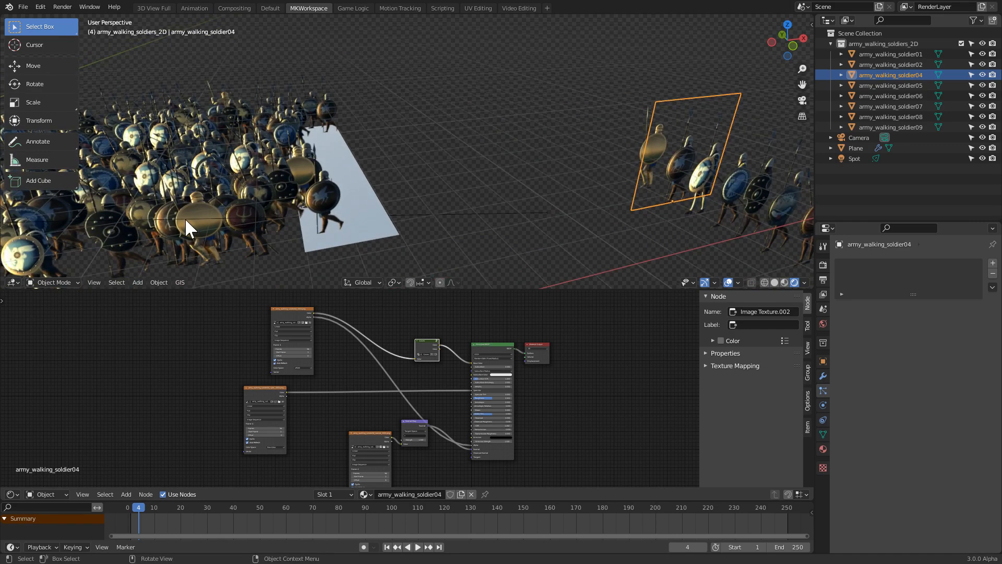
middle_drag(199, 192, 227, 202)
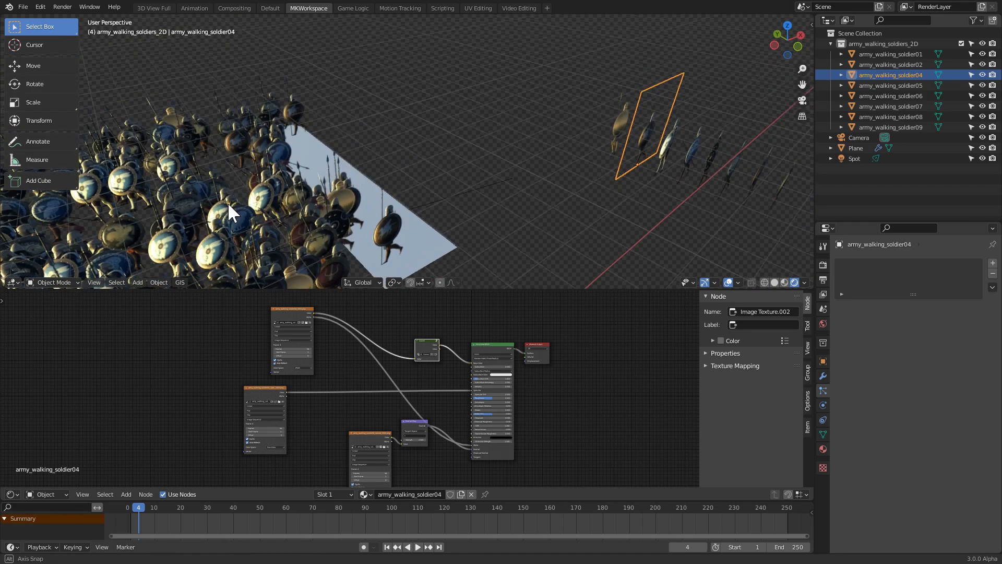
- Scale the original army_walking_soldier09 down by a factor of about 0.92
click(625, 105)
middle_drag(675, 87, 628, 68)
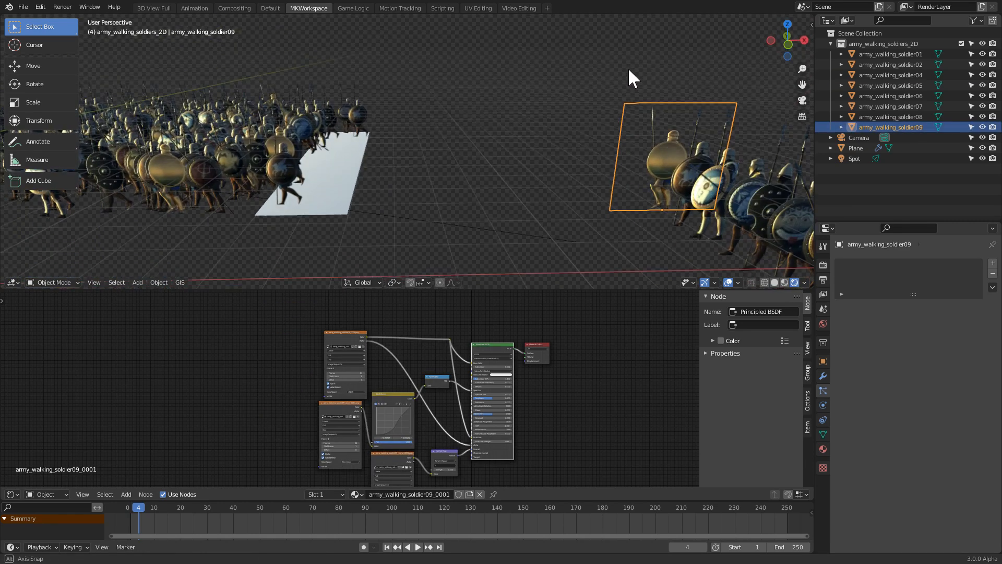
key(s)
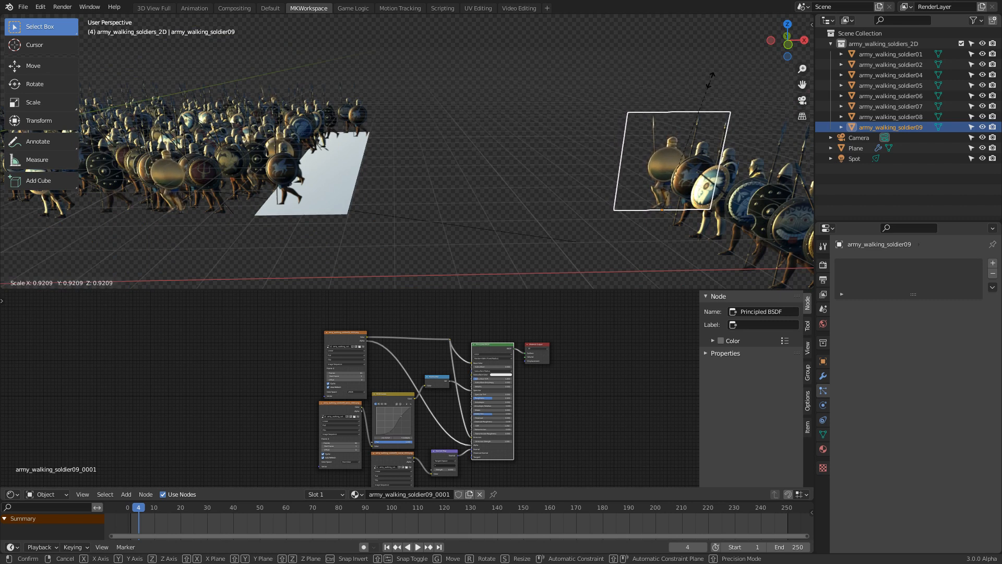
click(710, 81)
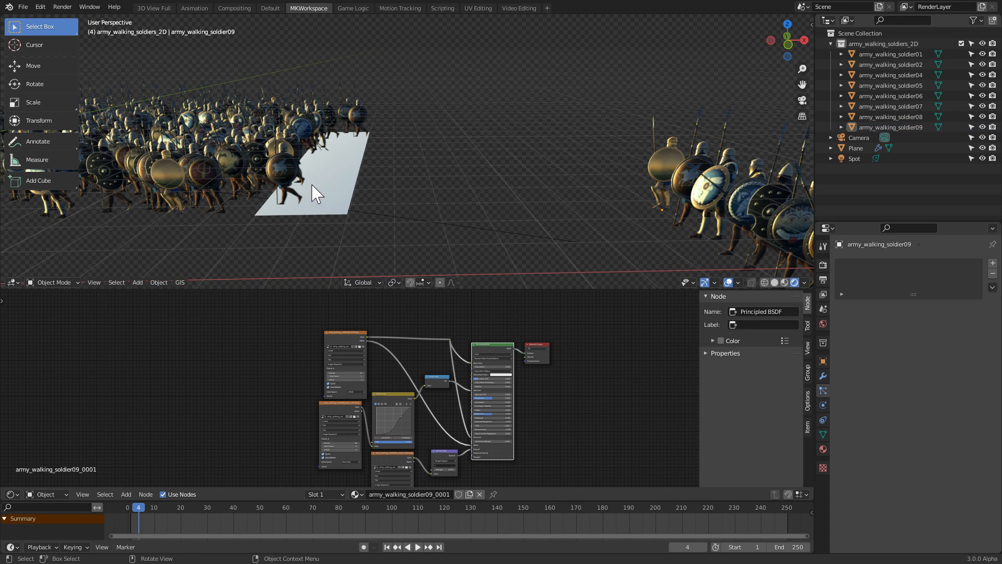
- Select the emitter plane and review its particle render scale, collection and count settings
middle_drag(313, 186, 316, 178)
click(151, 143)
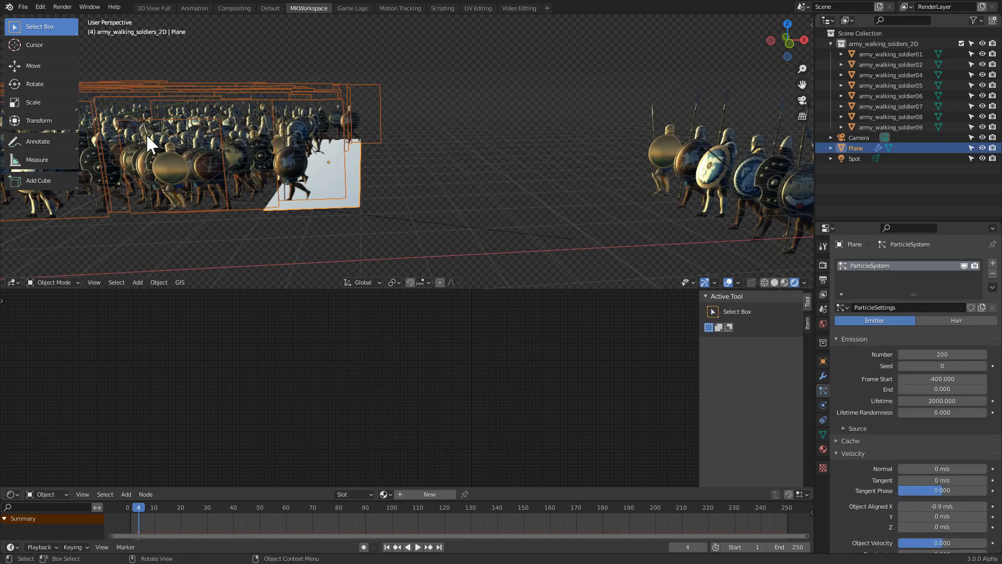
scroll(875, 421, down, 15)
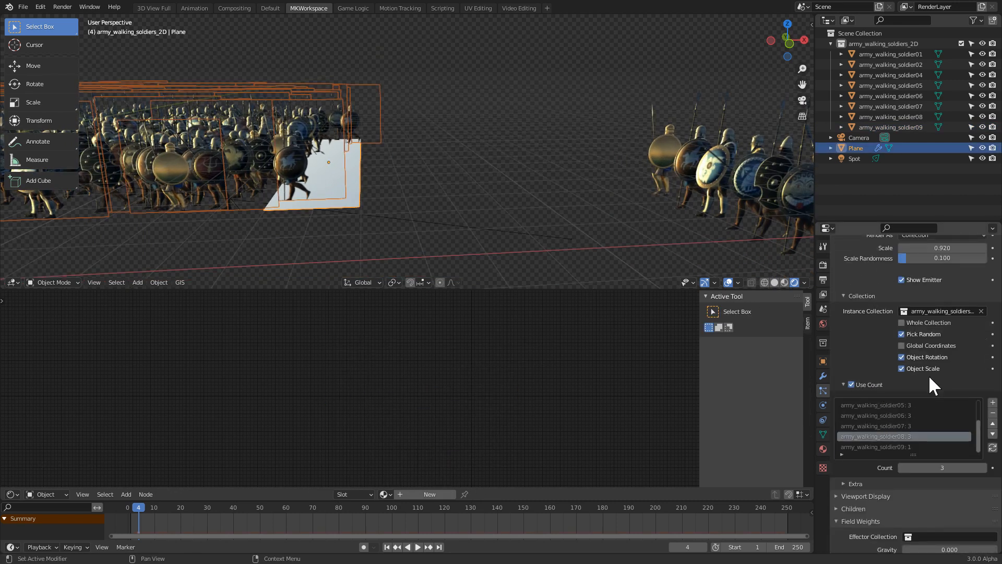
scroll(908, 361, up, 4)
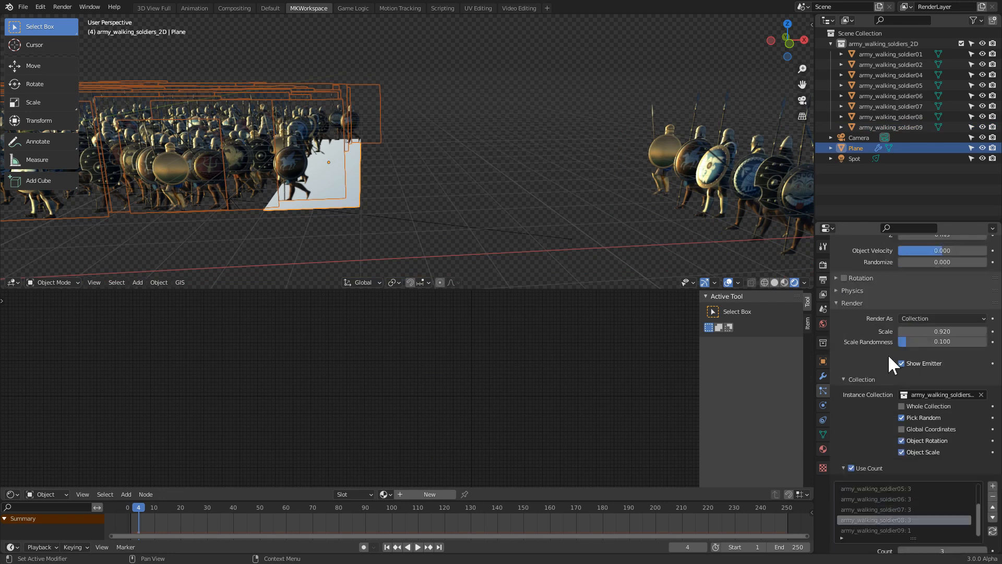
- Select the original army_walking_soldier08 in the row of source soldiers and slightly adjust its scale
click(716, 171)
key(s)
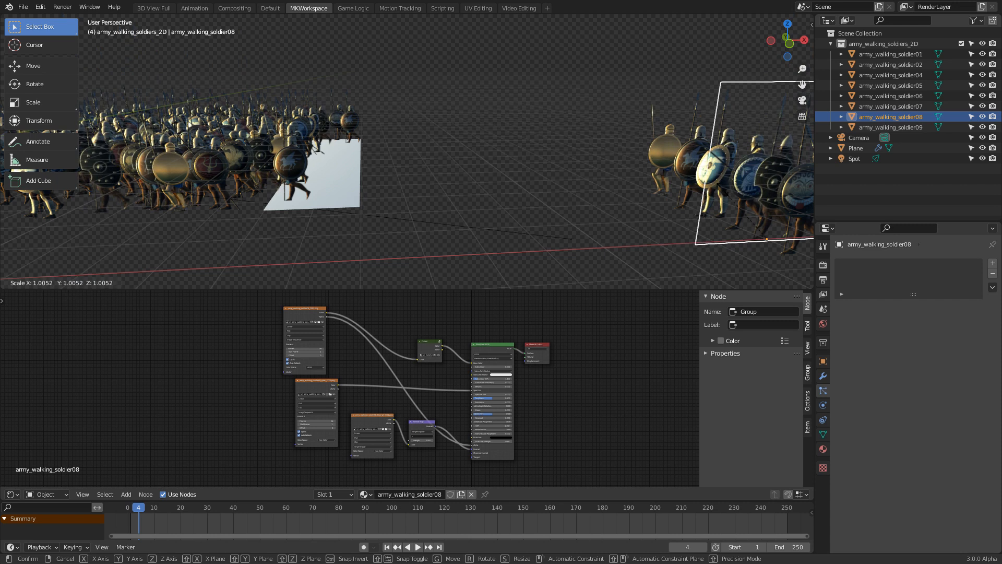
click(272, 180)
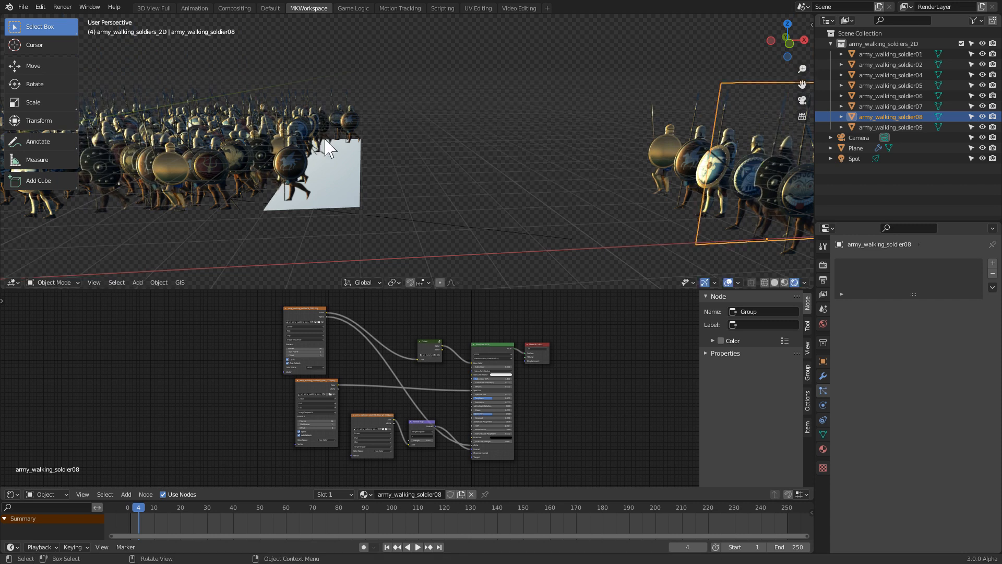
- View the crowd through the camera with nothing selected and play the animation to check the soldiers' marching
key(KP_0)
key(alt+a)
scroll(465, 181, up, 3)
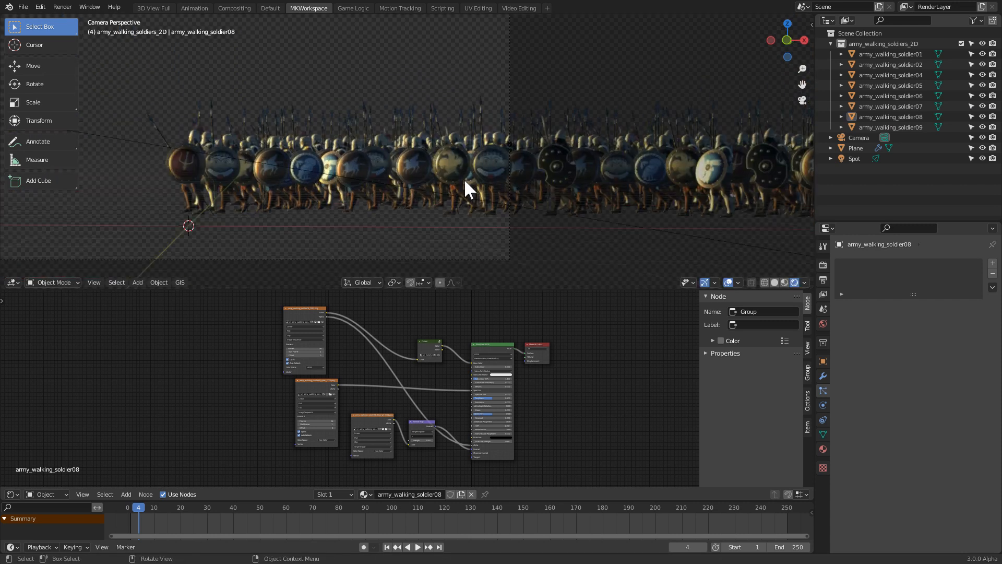
key(space)
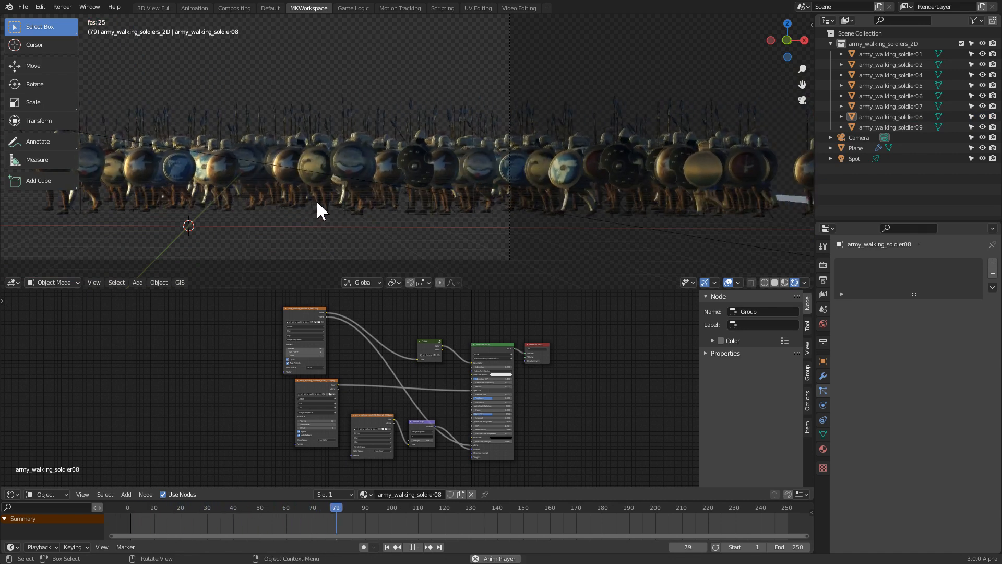
scroll(405, 235, up, 1)
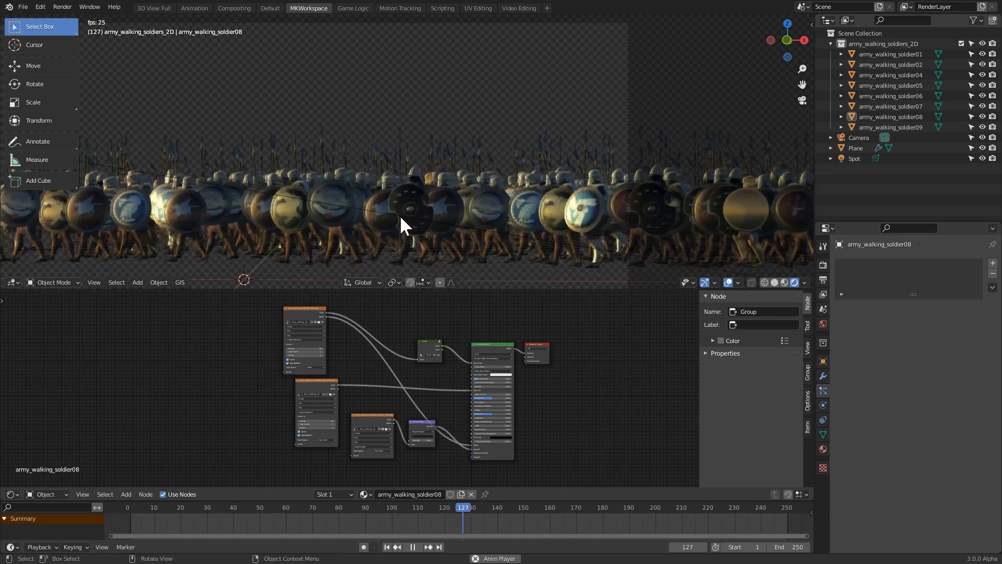
shift+middle_drag(356, 199, 490, 234)
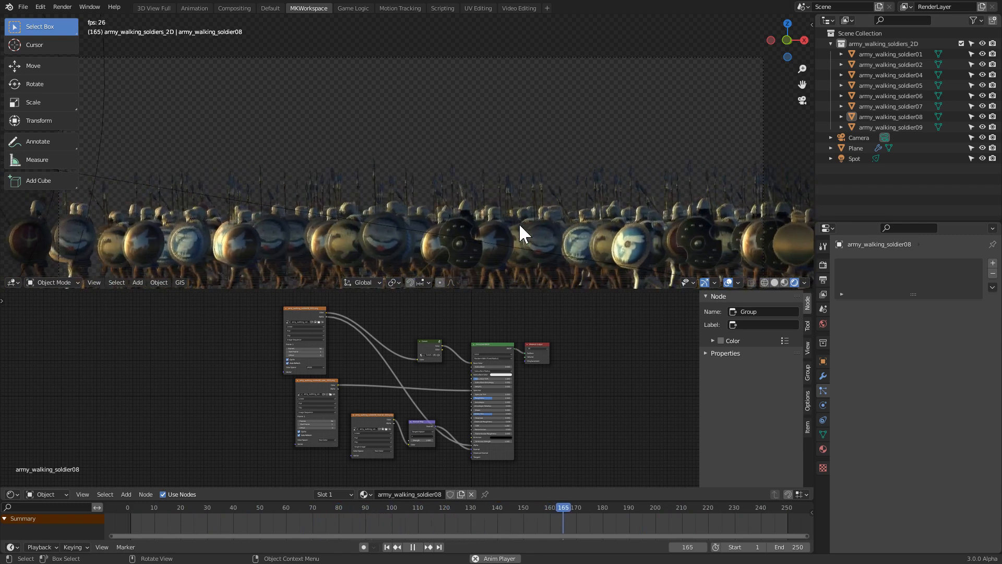
- Select the emitter plane, set its particle Object Aligned X velocity to -0.88 m/s and replay the animation from the start
click(554, 217)
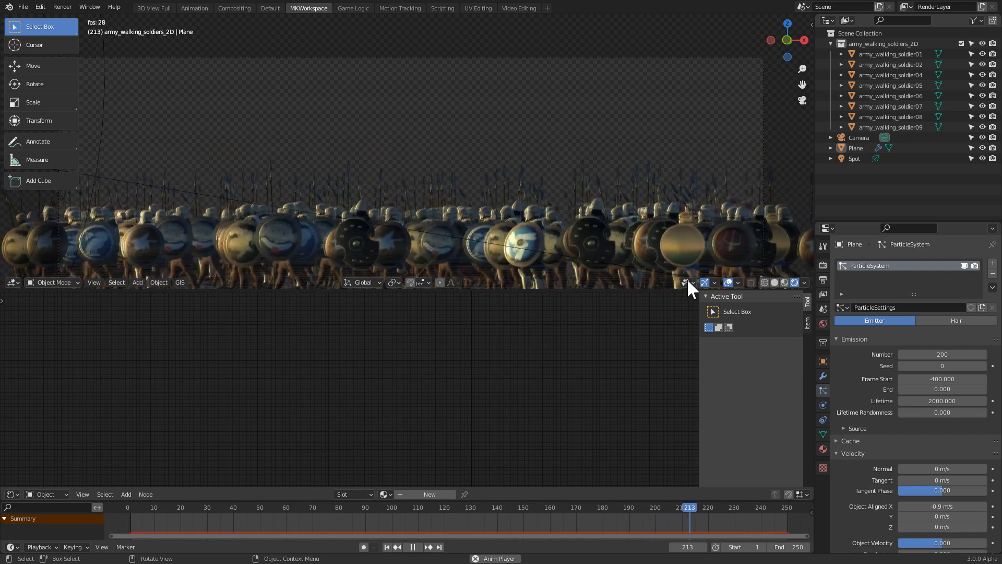
click(684, 229)
scroll(939, 407, down, 4)
click(944, 421)
text(-0.88)
key(Return)
key(shift+Left)
shift+middle_drag(402, 223, 393, 189)
key(alt+a)
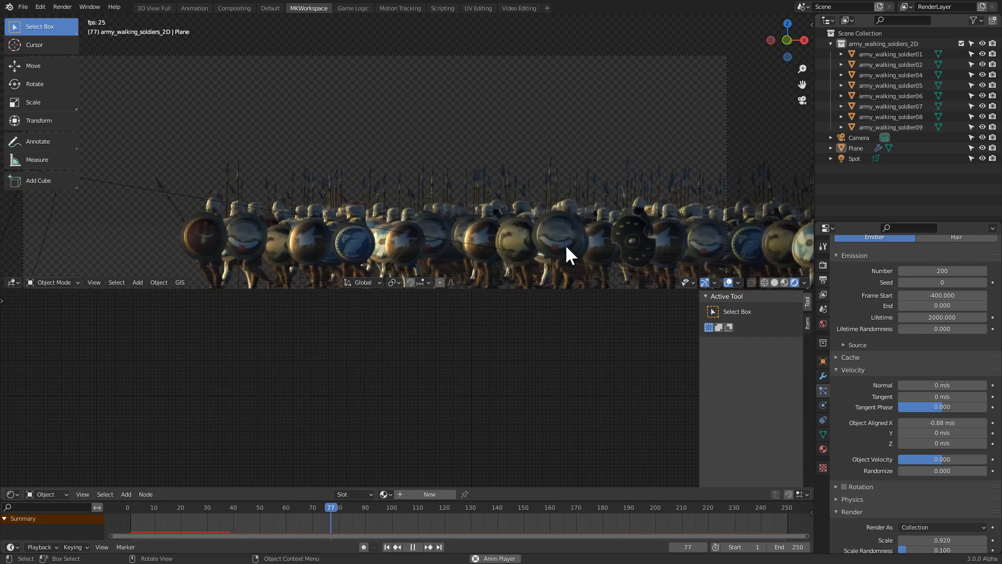
- Set the emitter's Object Aligned X velocity to -0.85 m/s and check the walking pace during playback
click(942, 422)
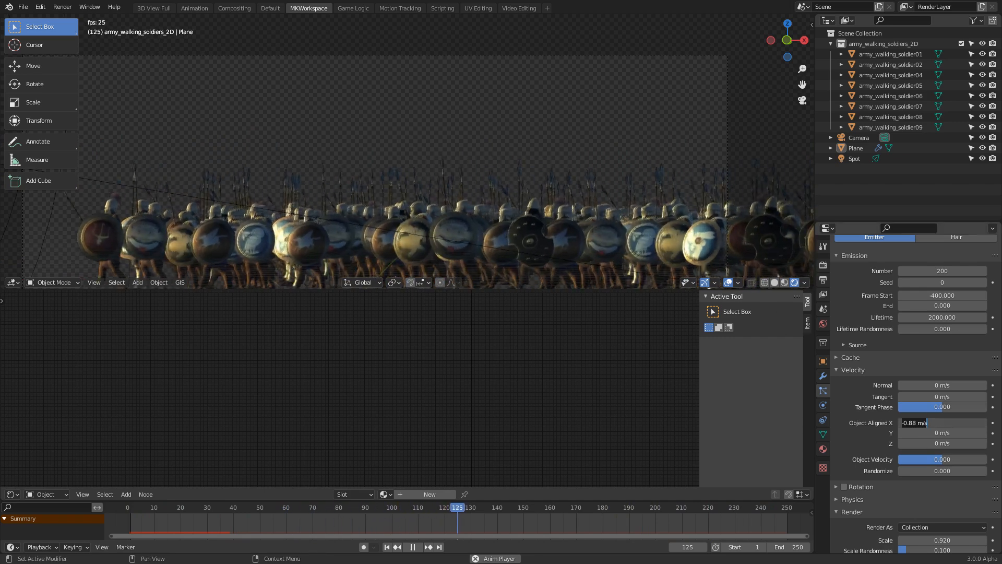
key(BackSpace)
text(-0.85)
key(Return)
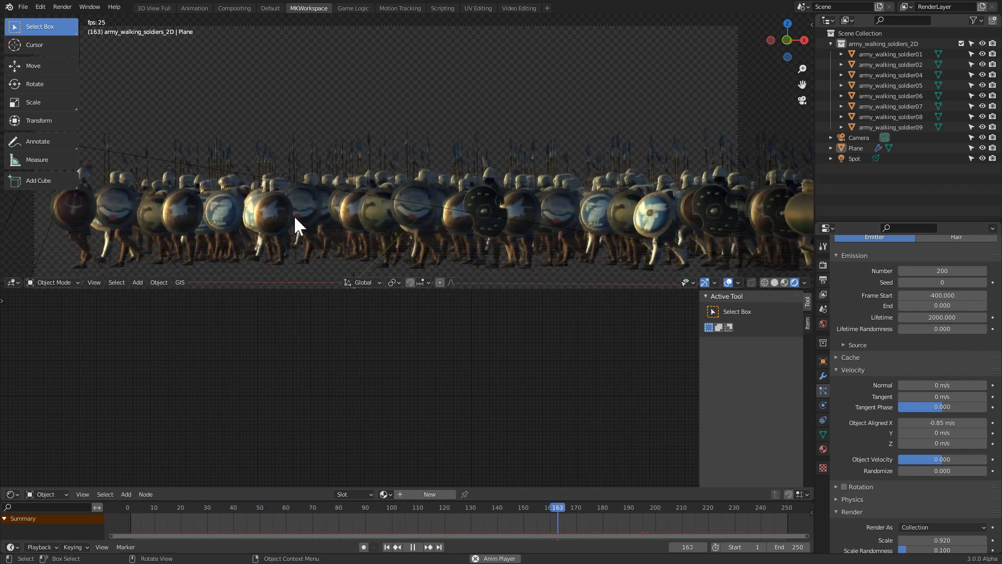
shift+middle_drag(413, 158, 433, 183)
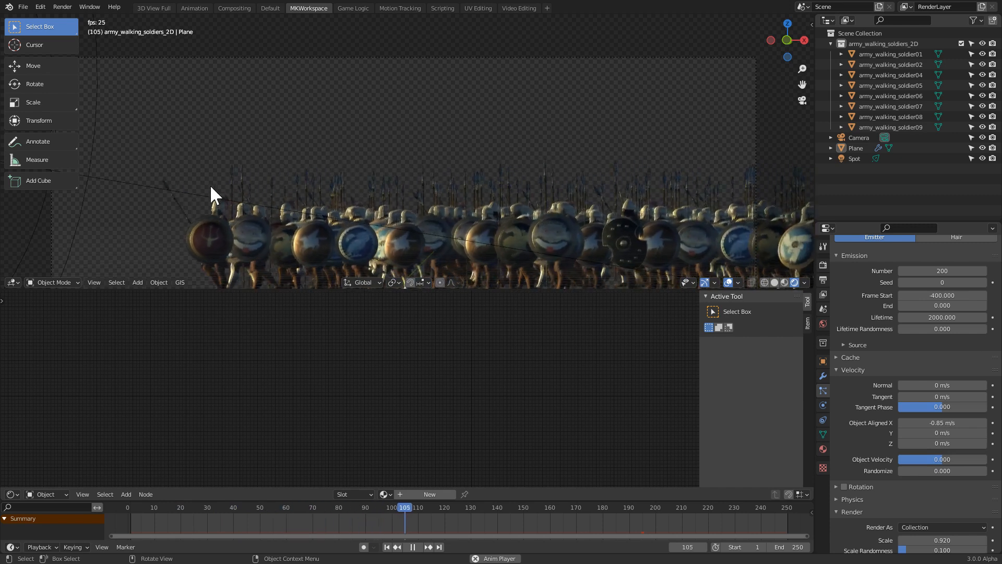
scroll(564, 176, down, 2)
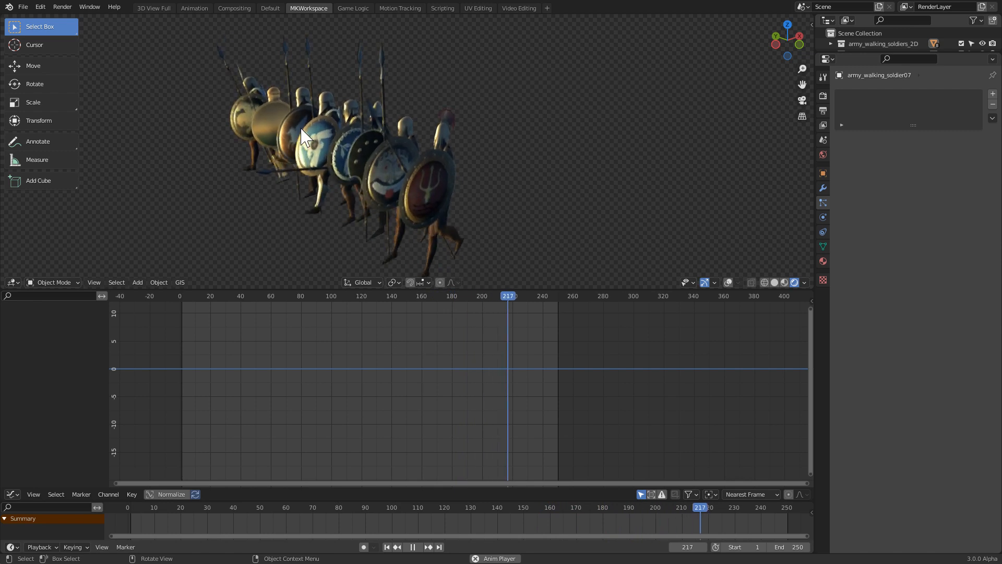
- Select the soldiers2D emitter and examine its baked particle system and the playing crowd from several angles
scroll(912, 48, down, 2)
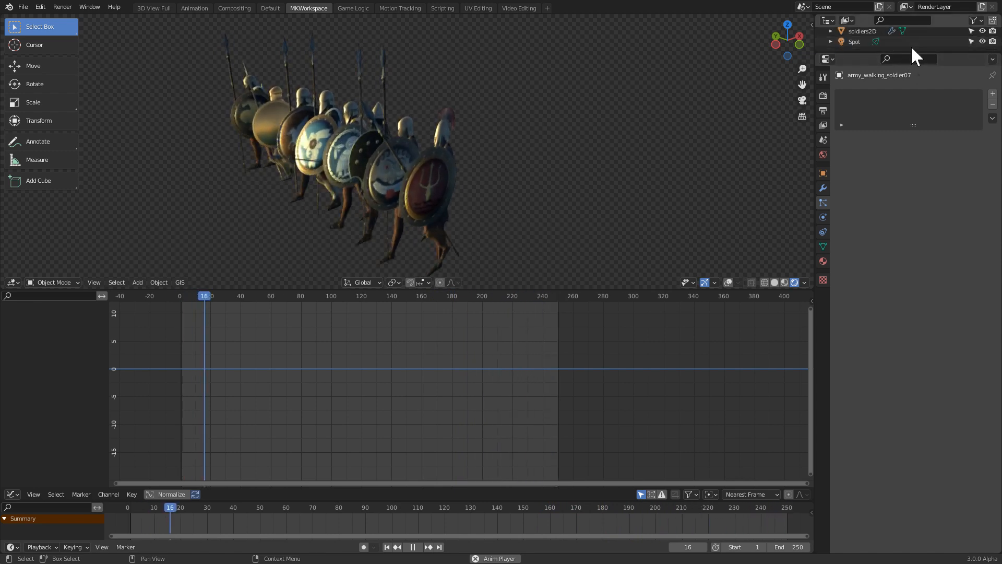
click(907, 31)
click(964, 96)
middle_drag(393, 177, 490, 212)
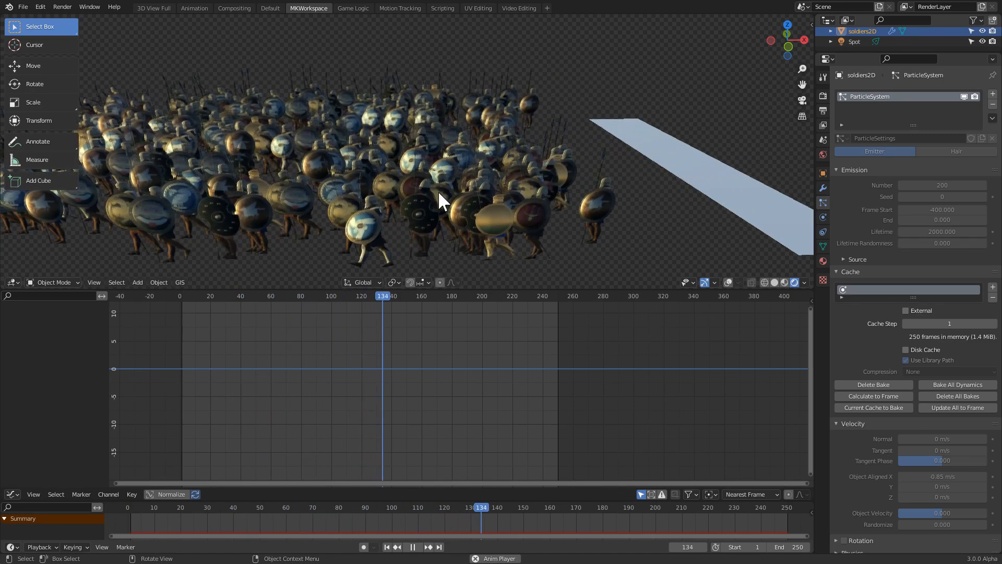
middle_drag(340, 139, 380, 134)
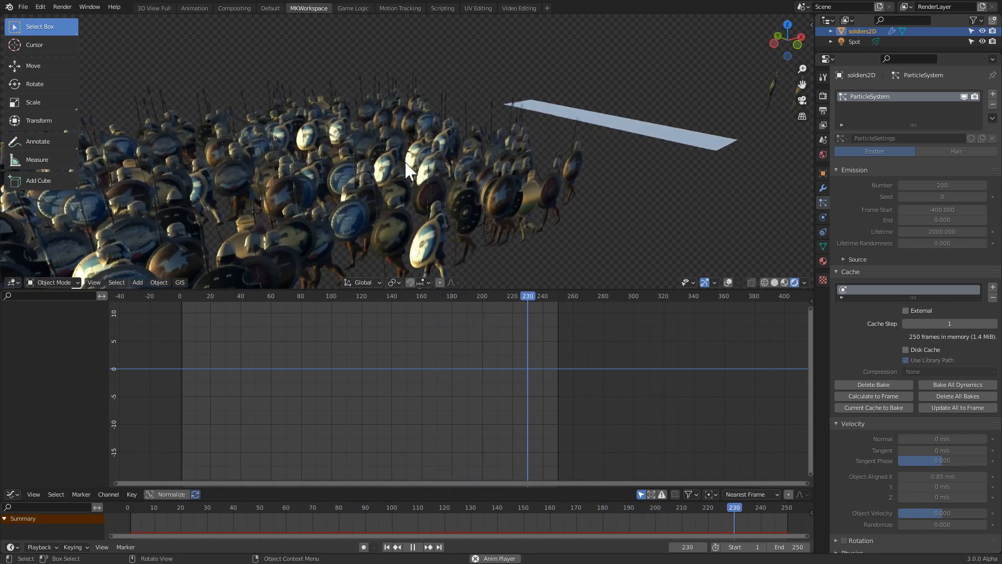
- Stop the playback, bring the row of original soldiers into view and show the viewport overlays
key(space)
mouse_move(549, 121)
middle_down()
mouse_move(586, 147)
mouse_move(415, 131)
mouse_move(630, 177)
mouse_move(447, 112)
middle_up()
drag(311, 61, 417, 156)
mouse_move(423, 128)
shift+middle_down()
mouse_move(430, 149)
mouse_move(703, 263)
shift+middle_up()
click(727, 282)
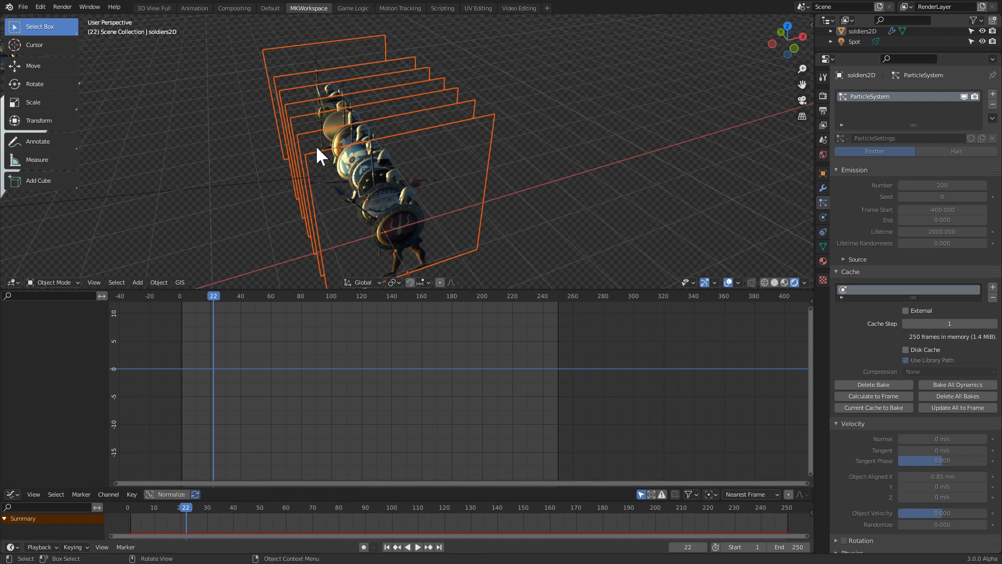
- Duplicate the row of original soldiers and move the copies about 2.25 m along the global X axis
drag(219, 26, 434, 230)
middle_drag(434, 229, 418, 192)
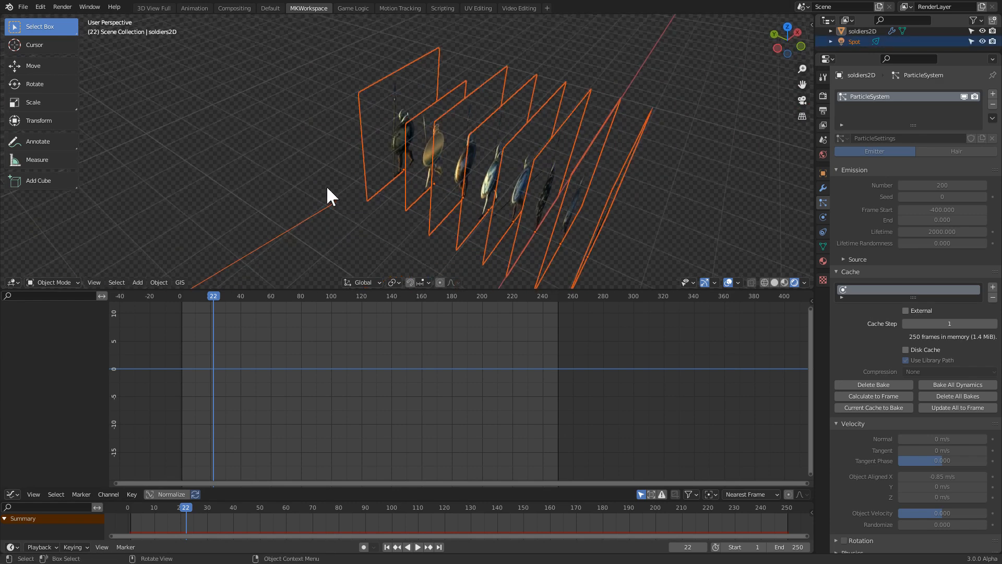
middle_drag(339, 252, 345, 191)
key(g)
key(x)
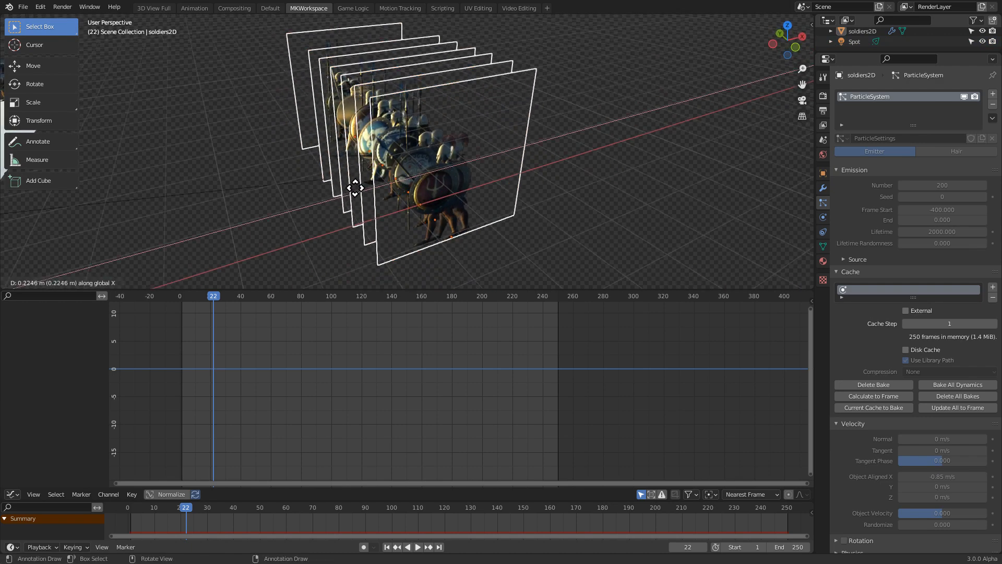
click(437, 180)
middle_drag(510, 183, 550, 189)
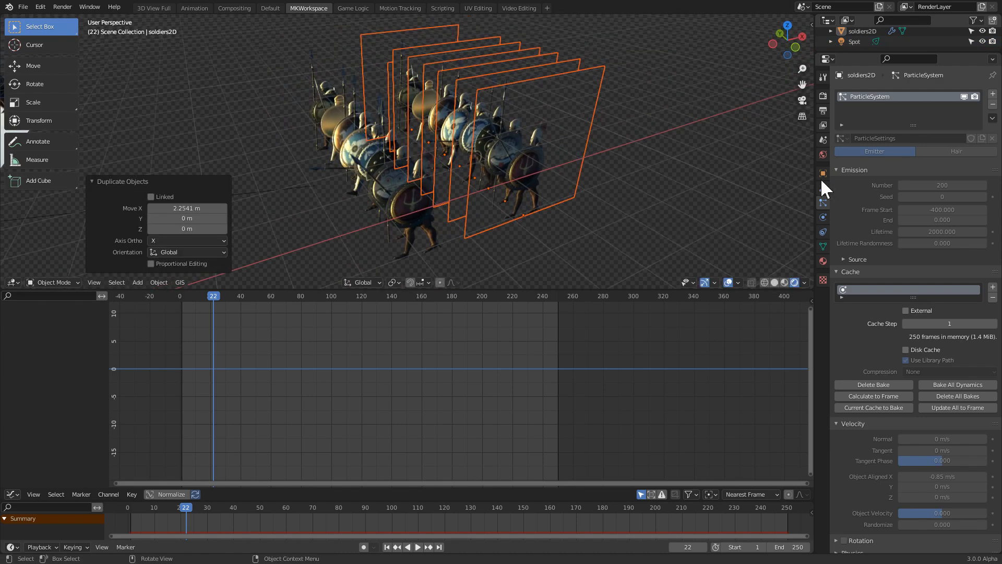
- Make the duplicated soldiers single-user for object, object data and materials
click(158, 283)
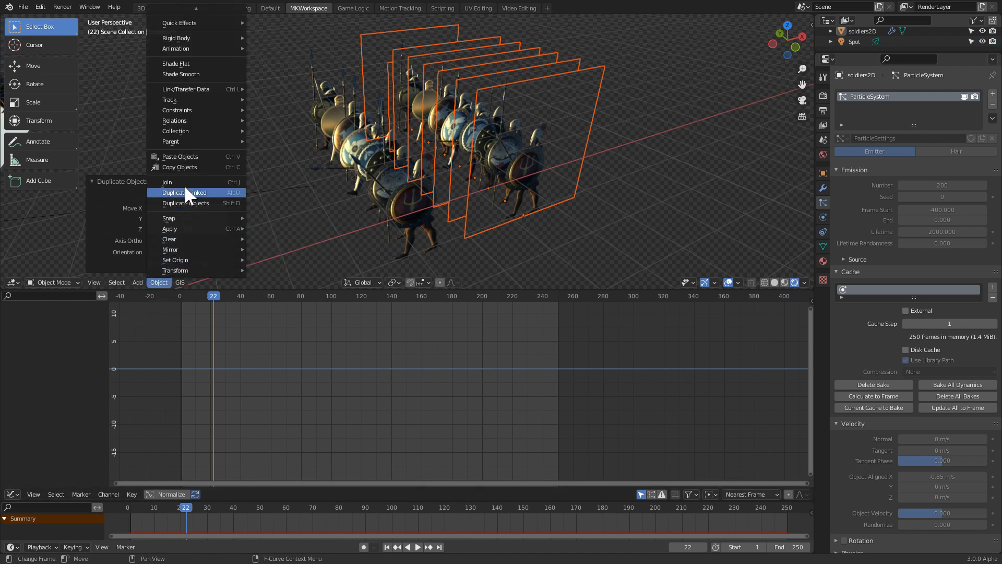
mouse_move(194, 119)
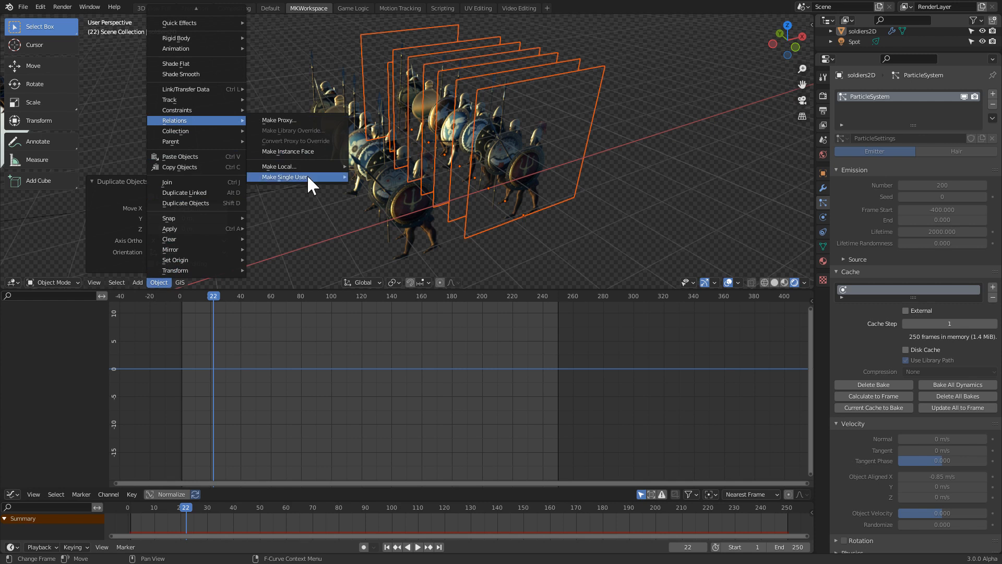
mouse_move(307, 177)
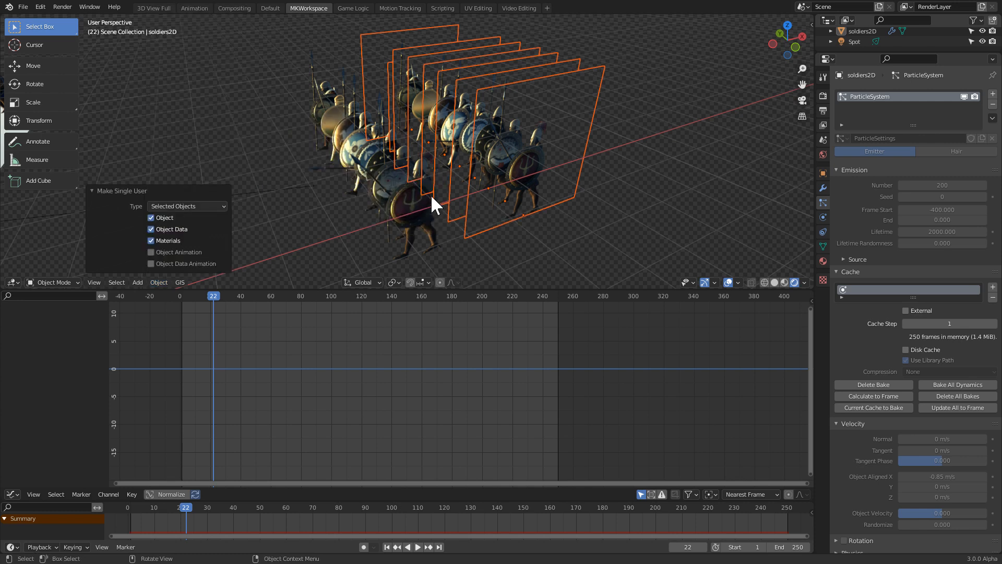
- Compare the materials assigned to the original army_walking_soldier06 and its duplicate
click(823, 260)
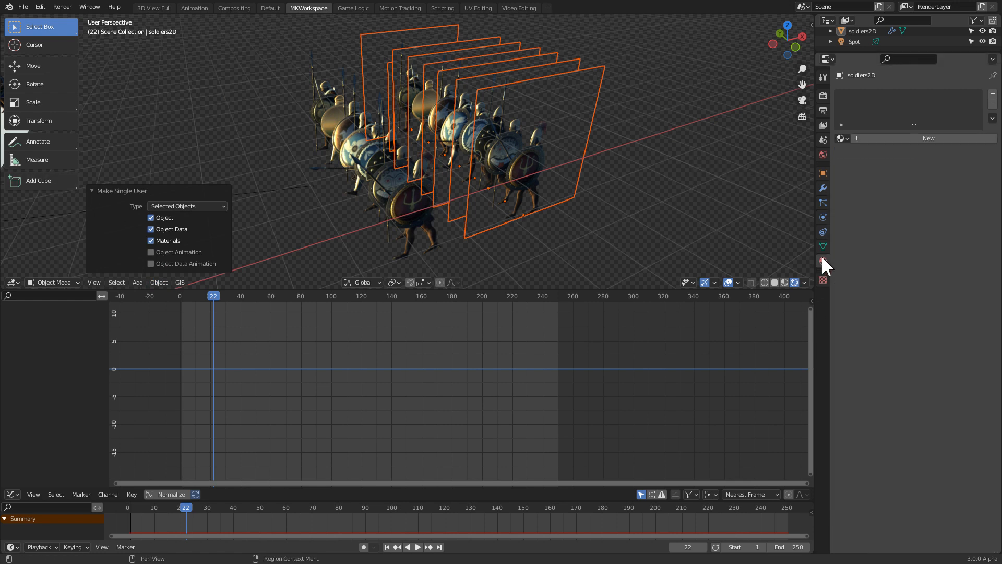
click(422, 217)
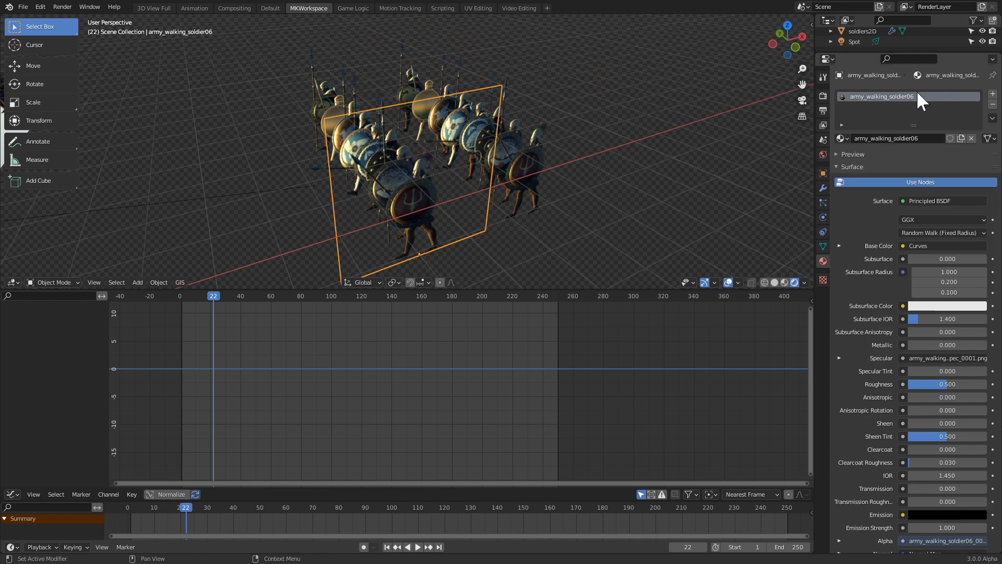
click(528, 164)
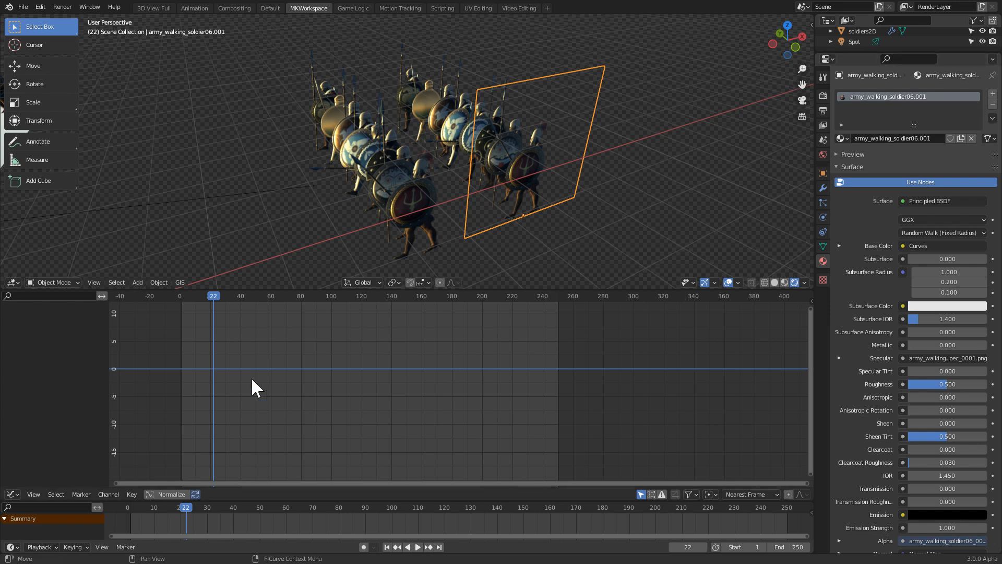
- Open the duplicate army_walking_soldier06.001 material in the Shader Editor and bring its colour Image Texture node into view
click(12, 494)
click(36, 457)
middle_drag(240, 385, 239, 441)
scroll(239, 440, up, 6)
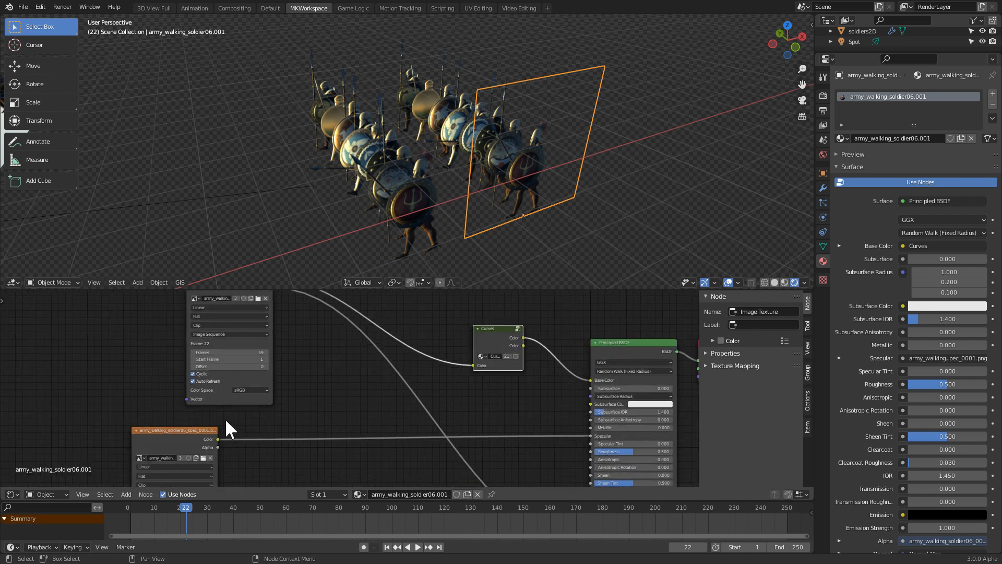
scroll(312, 444, up, 1)
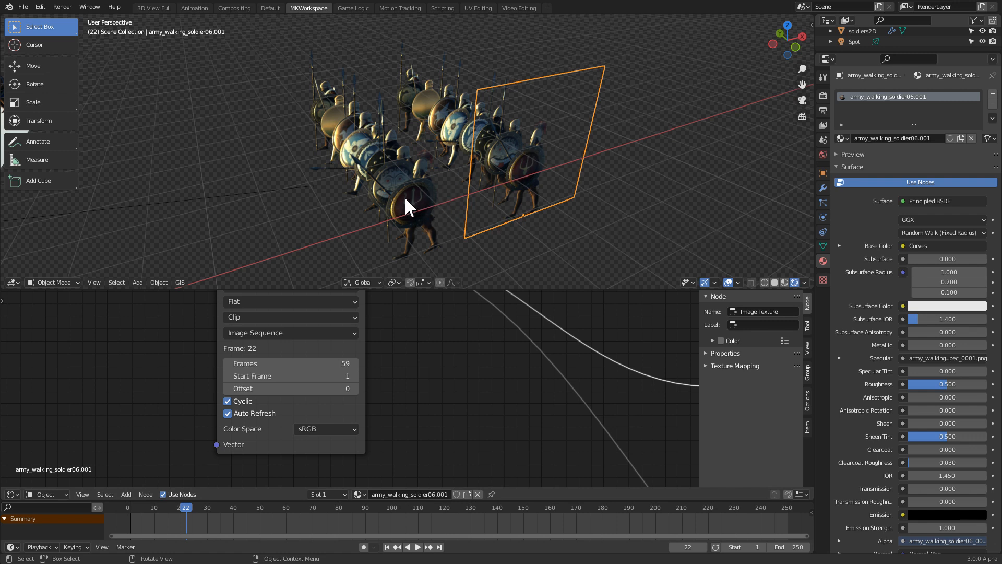
double_click(329, 376)
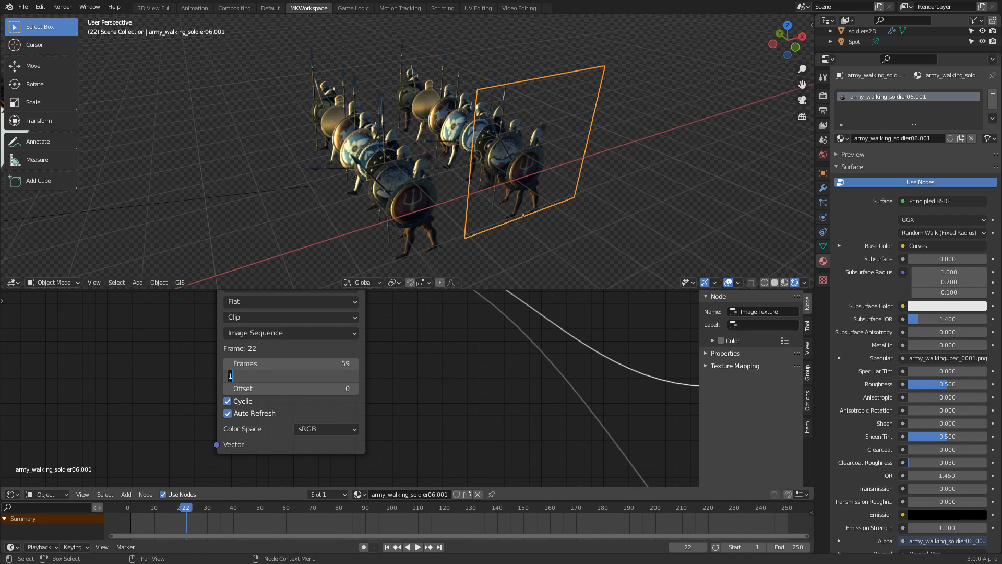
key(Return)
double_click(329, 375)
text(1)
key(Return)
- Make the army_walking_soldier06_0001.png image sequence a single-user copy in the duplicate soldier's colour Image Texture node
scroll(341, 365, down, 2)
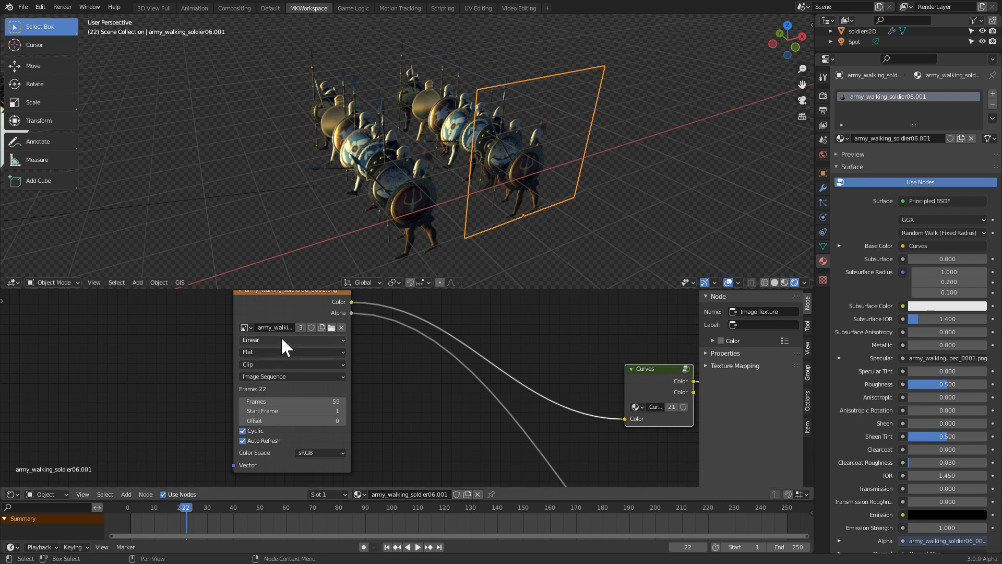
scroll(281, 340, down, 3)
scroll(277, 375, down, 3)
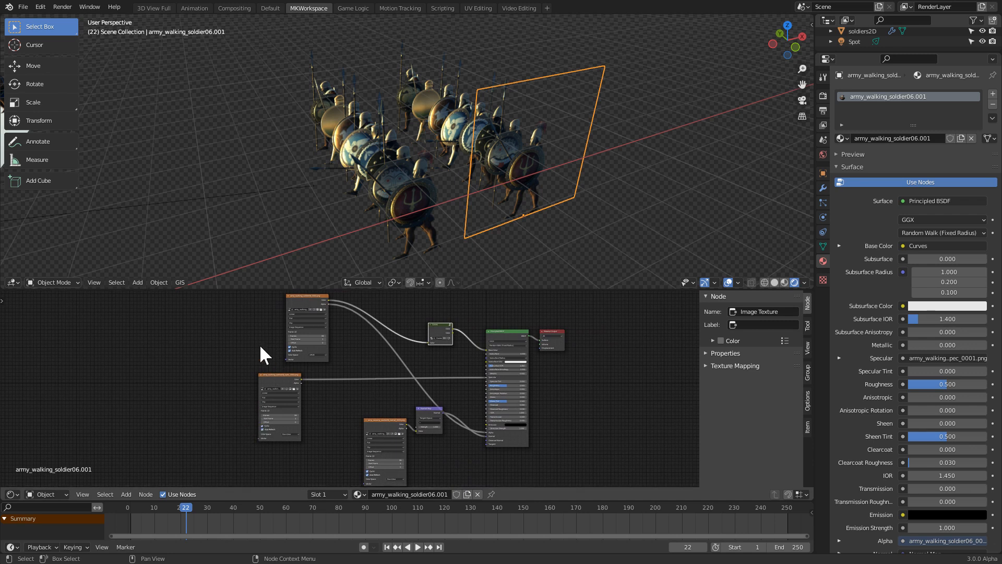
scroll(364, 291, up, 4)
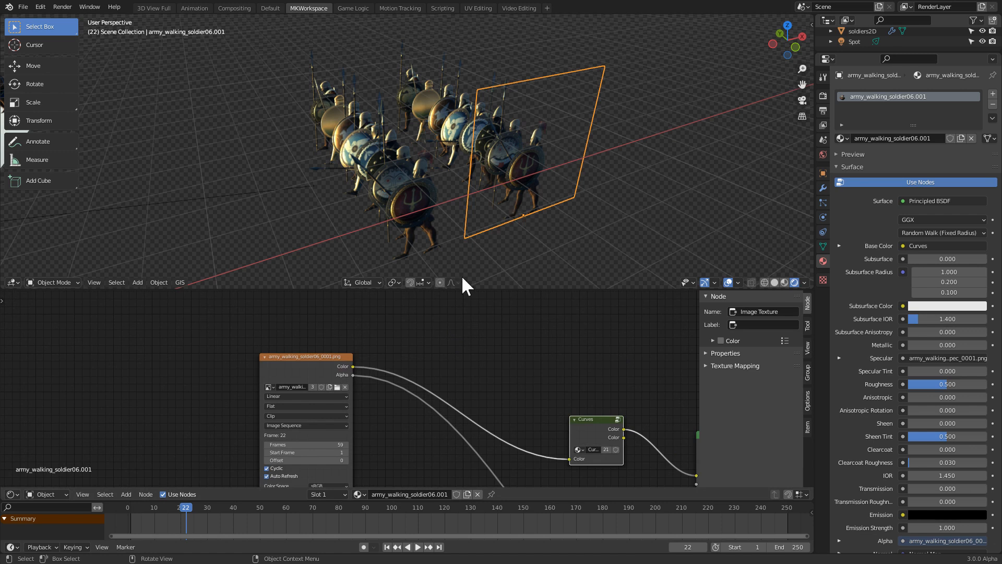
scroll(314, 387, up, 2)
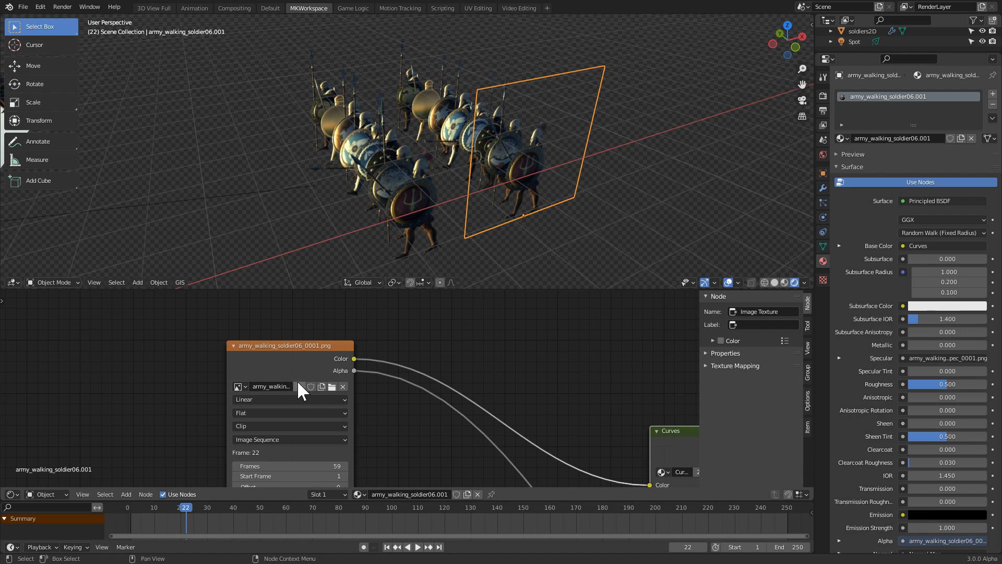
middle_drag(302, 439, 312, 403)
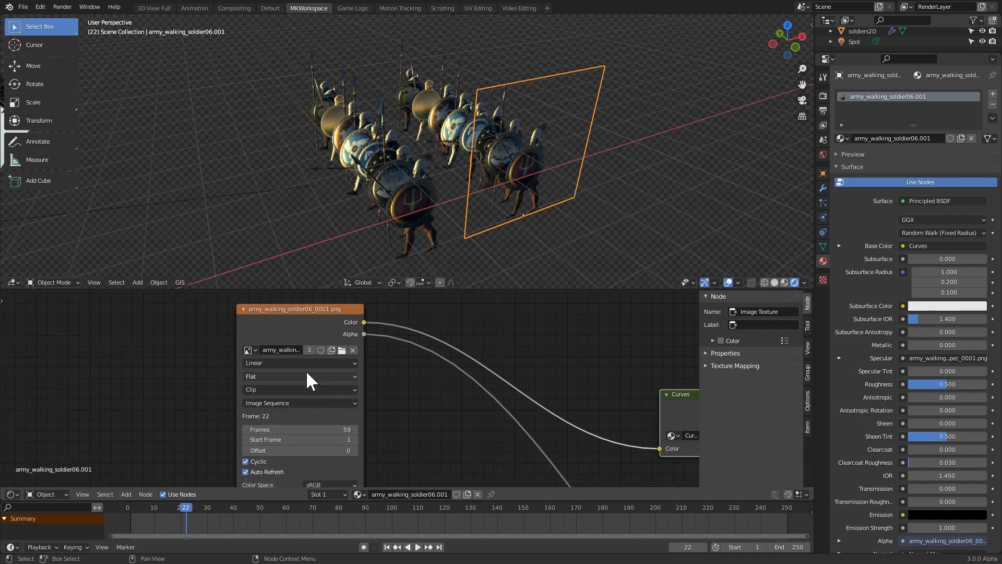
click(310, 349)
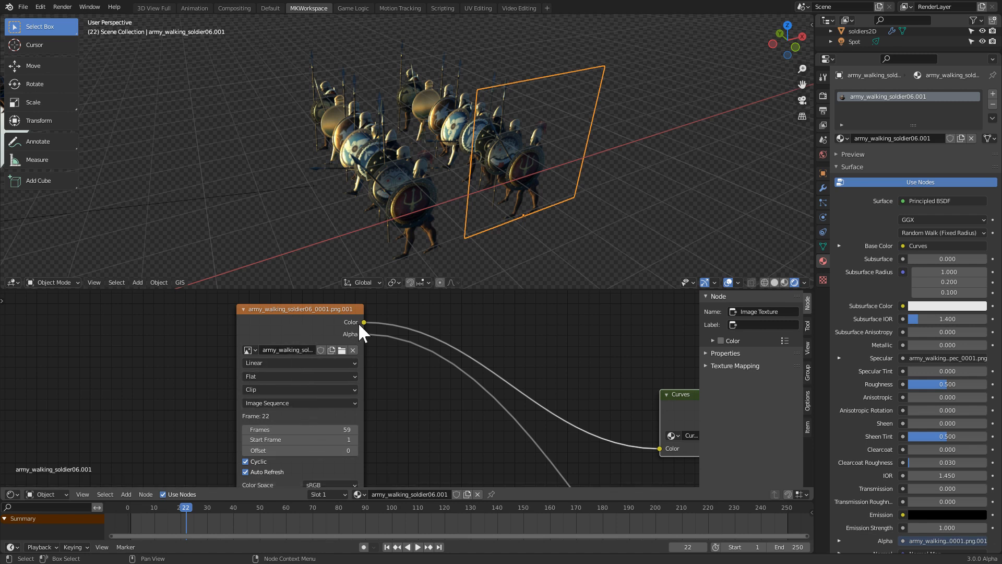
- Try a start frame of 25 for the duplicate soldier's colour image sequence and preview the walk
click(337, 441)
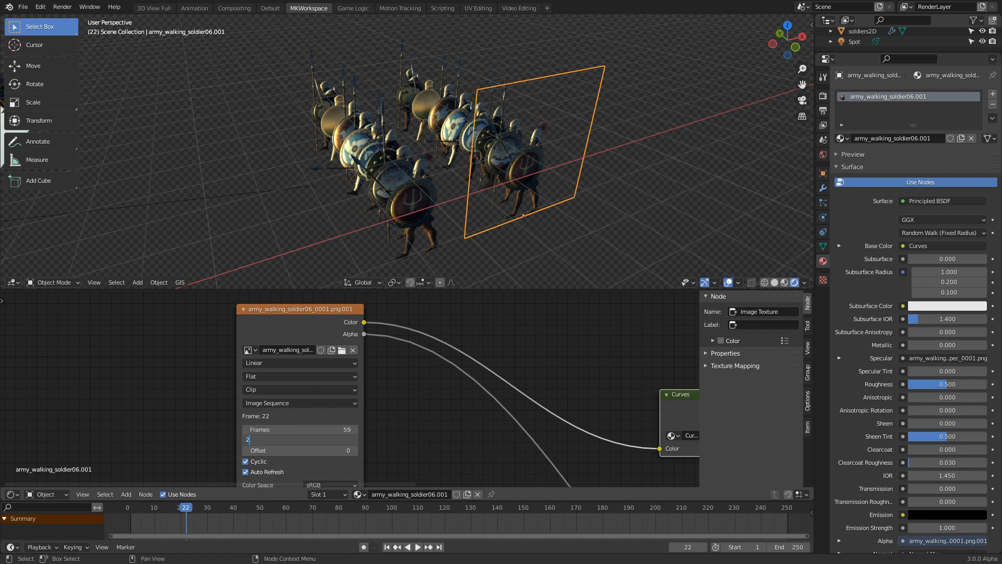
key(Return)
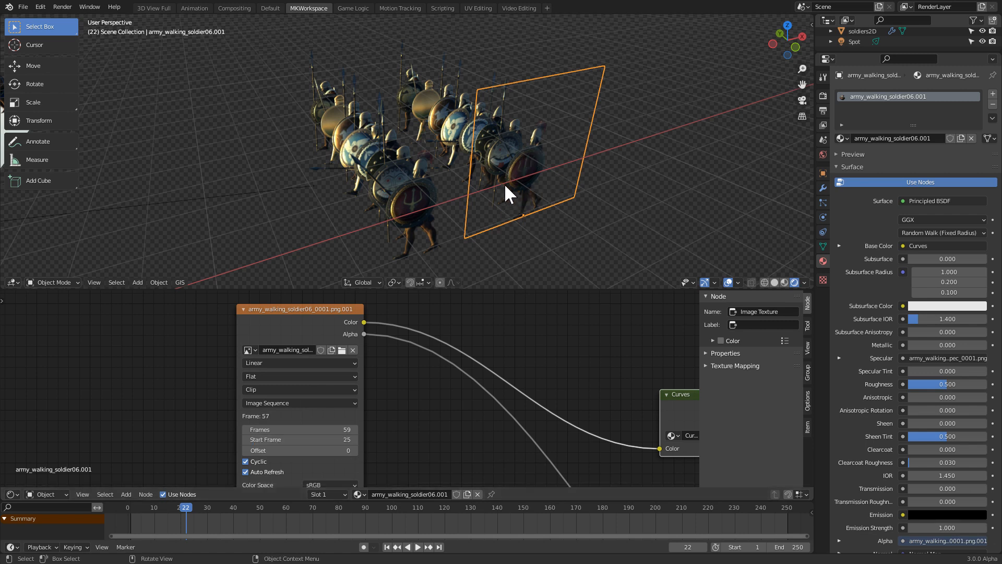
key(space)
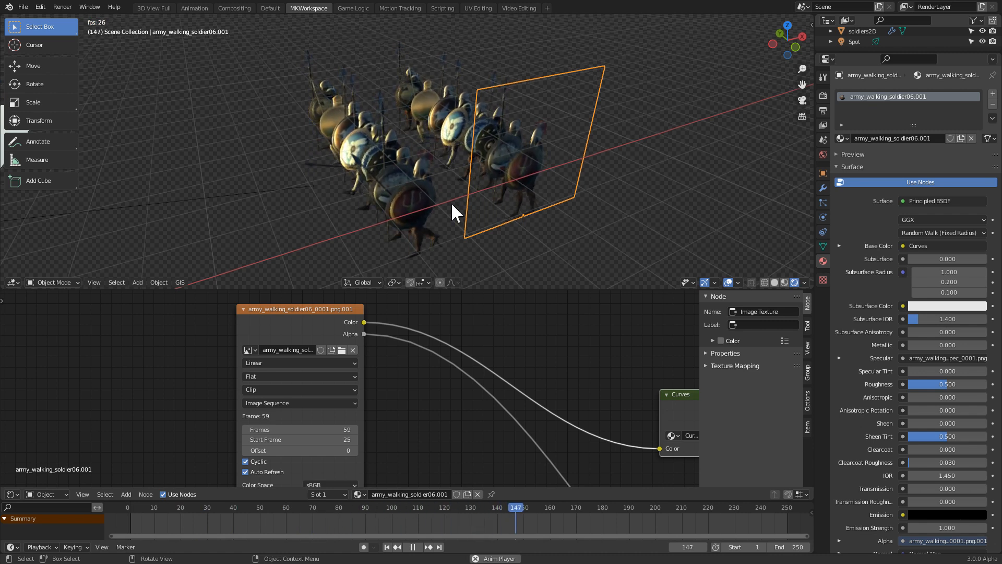
key(space)
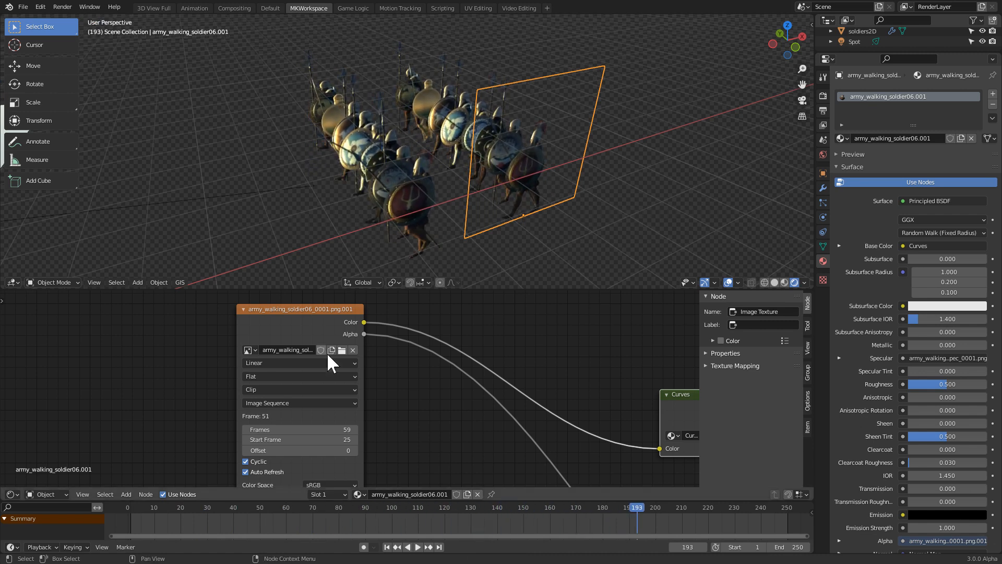
- Try a start frame of 18 for the duplicate soldier's colour image sequence and preview the walk
click(345, 437)
text(18)
key(Return)
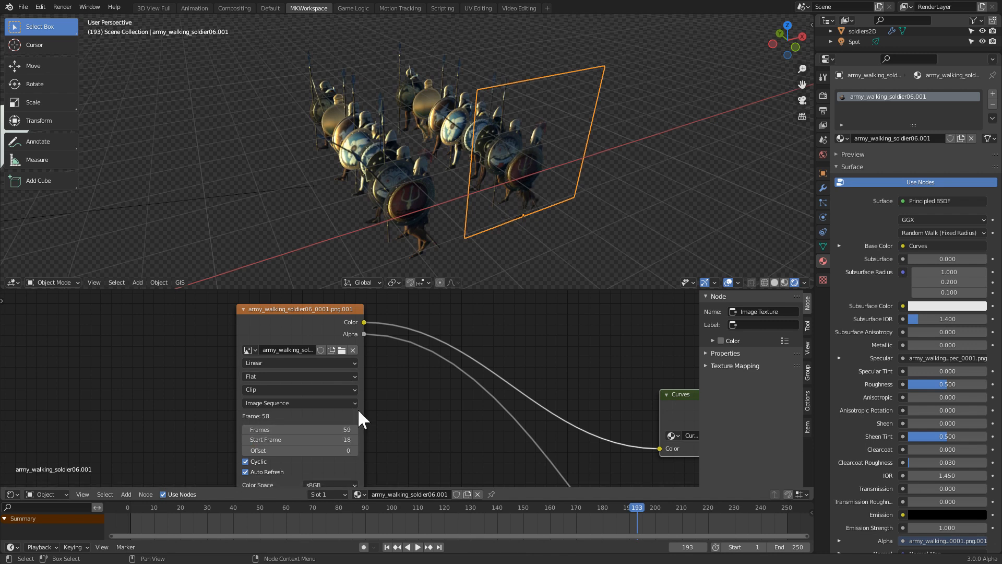
key(space)
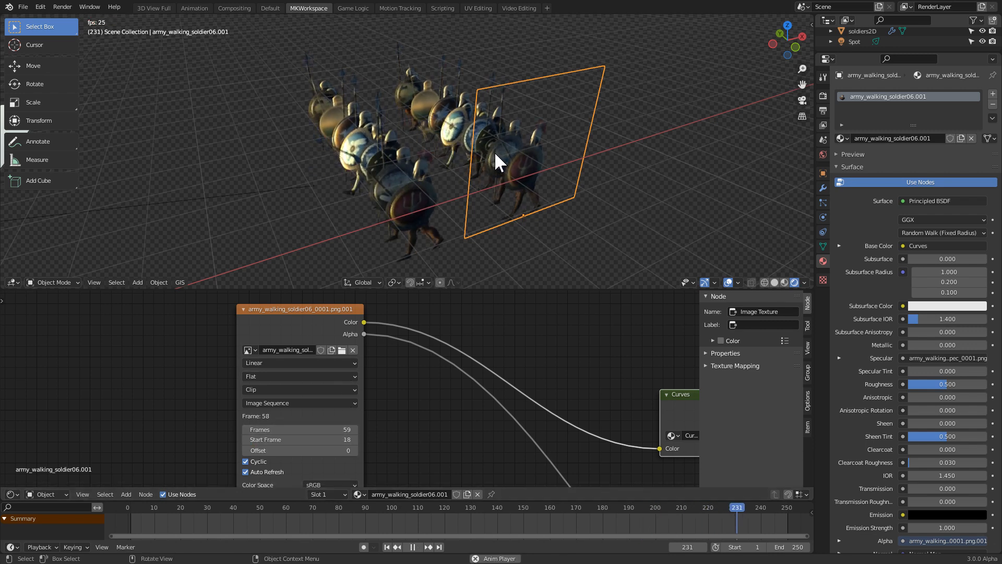
key(space)
- Try a start frame of 33 for the duplicate soldier's colour image sequence and preview the walk
click(300, 439)
text(33)
key(Return)
key(space)
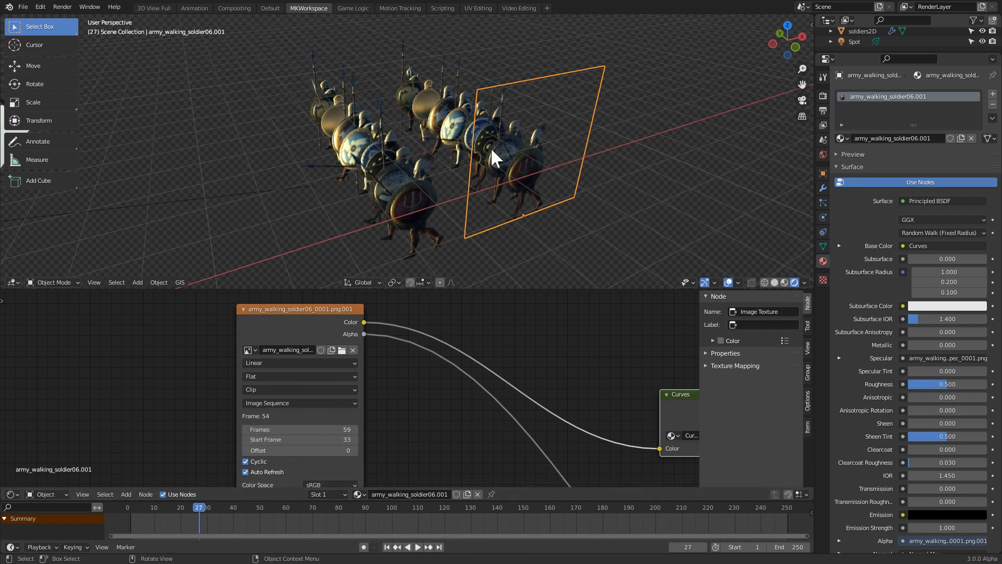
key(space)
- Set the colour image sequence's start frame to 20 and play back the duplicate soldier's walk
click(322, 439)
text(20)
key(Return)
key(space)
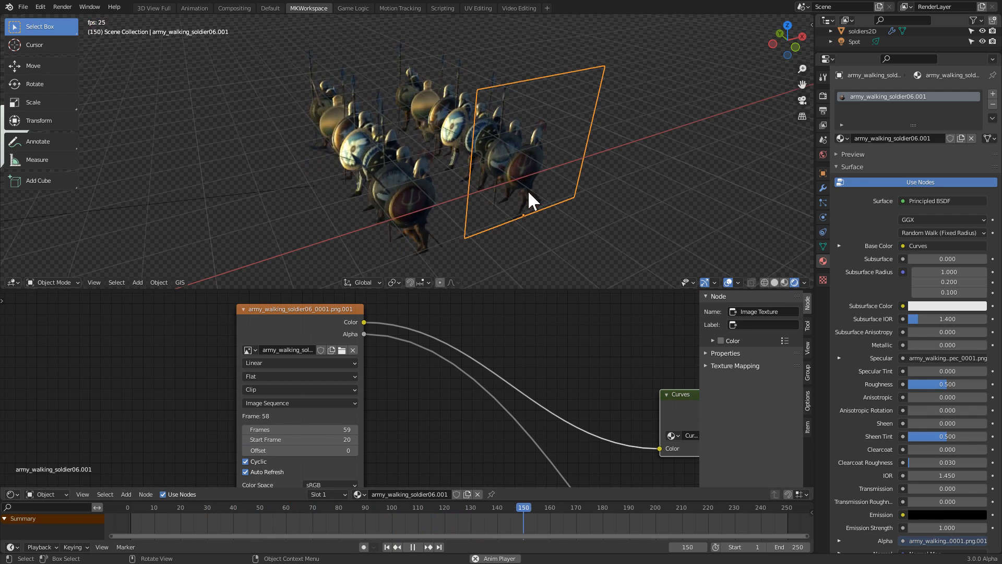
key(space)
- Make the army_walking_soldier06 specular image sequence single-user and set its start frame to 20
scroll(491, 387, down, 3)
middle_drag(421, 456, 511, 318)
scroll(422, 397, up, 3)
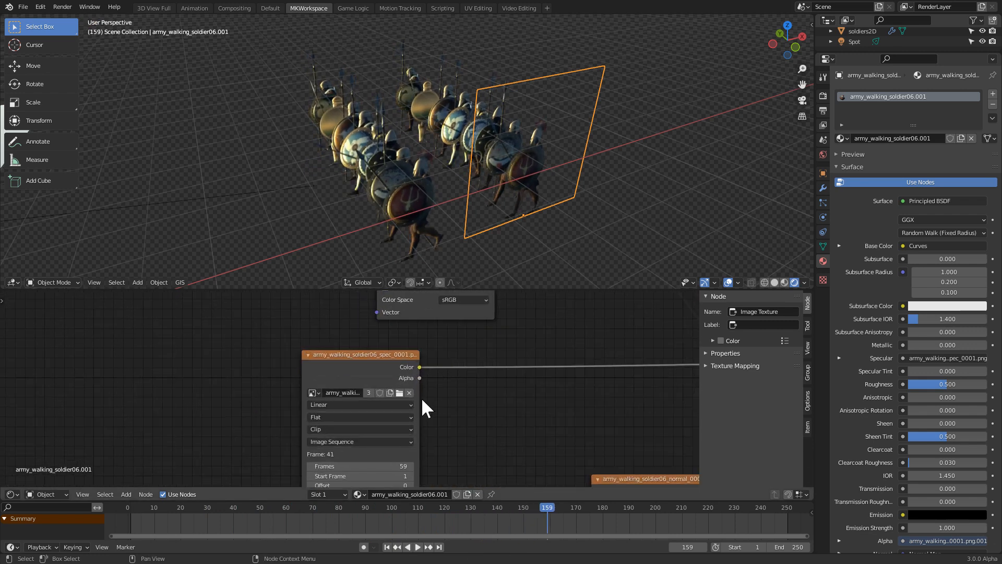
click(370, 393)
middle_drag(433, 428, 435, 417)
scroll(444, 409, down, 3)
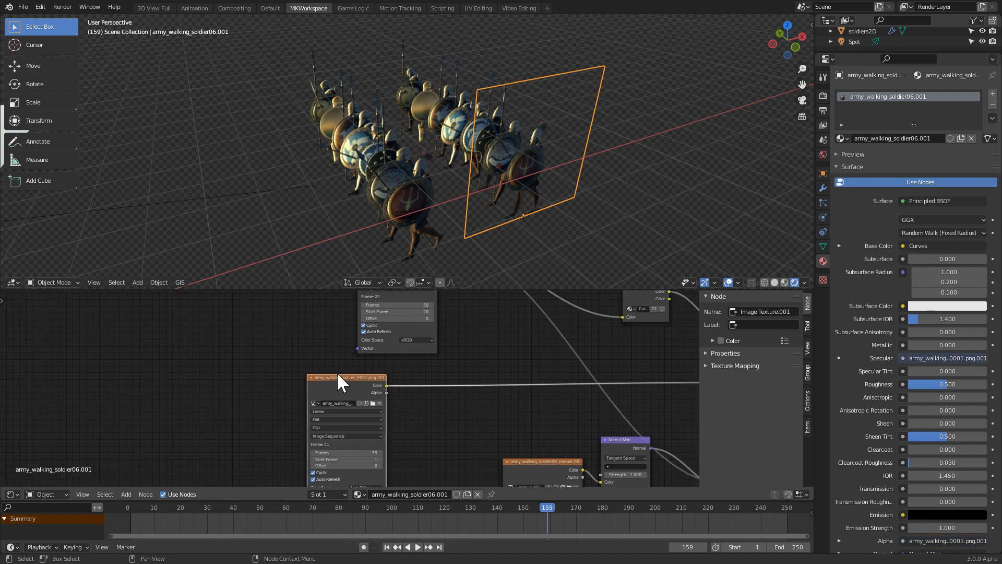
drag(343, 378, 320, 356)
click(350, 435)
text(1)
key(Return)
- Make the army_walking_soldier06 normal image sequence single-user and set its start frame to 20
middle_drag(502, 439, 414, 334)
scroll(414, 334, up, 3)
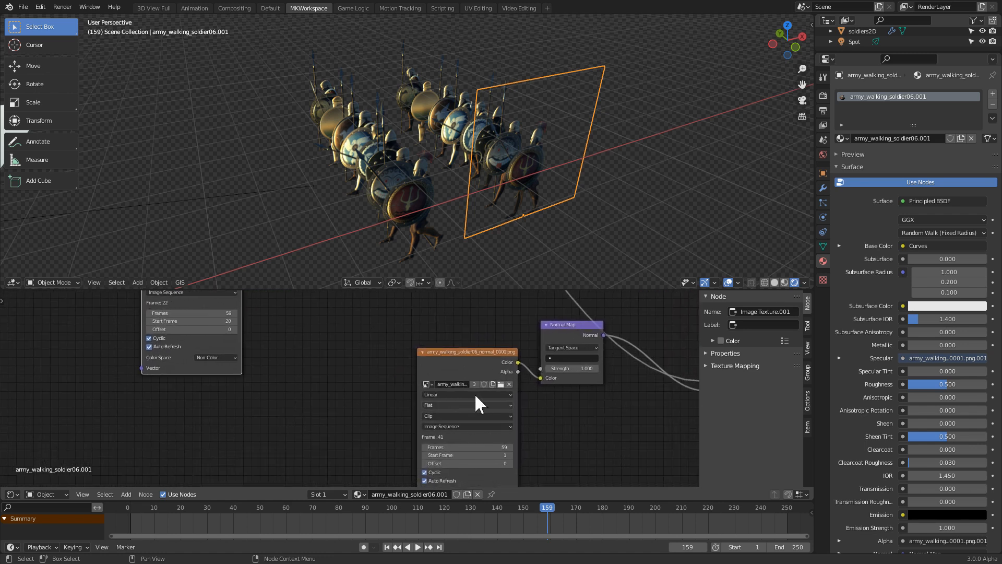
click(499, 456)
text(20)
key(Return)
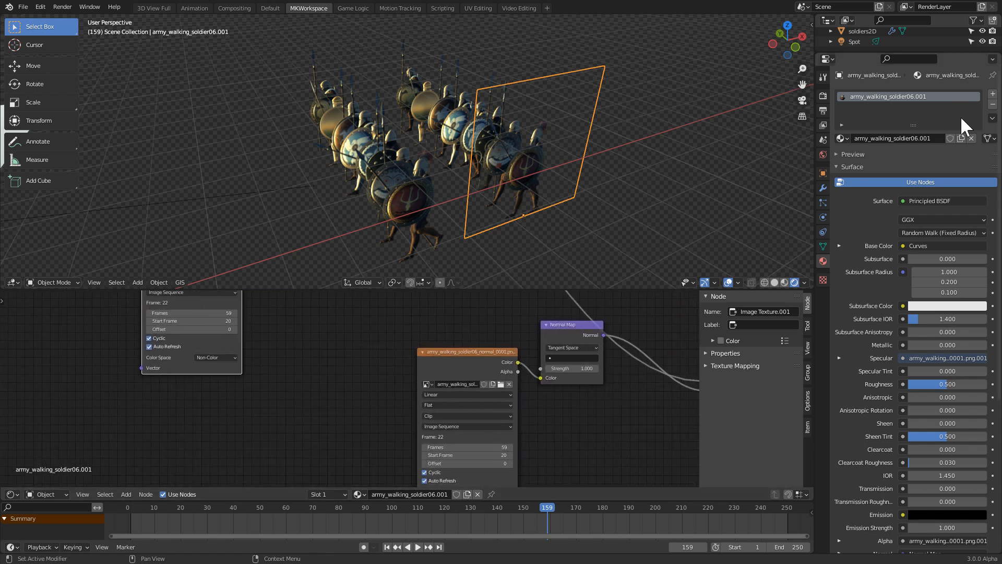
- Select the duplicate army_walking_soldier02.001, make its normal image sequence single-user and set the start frame to 18
middle_drag(512, 125, 609, 145)
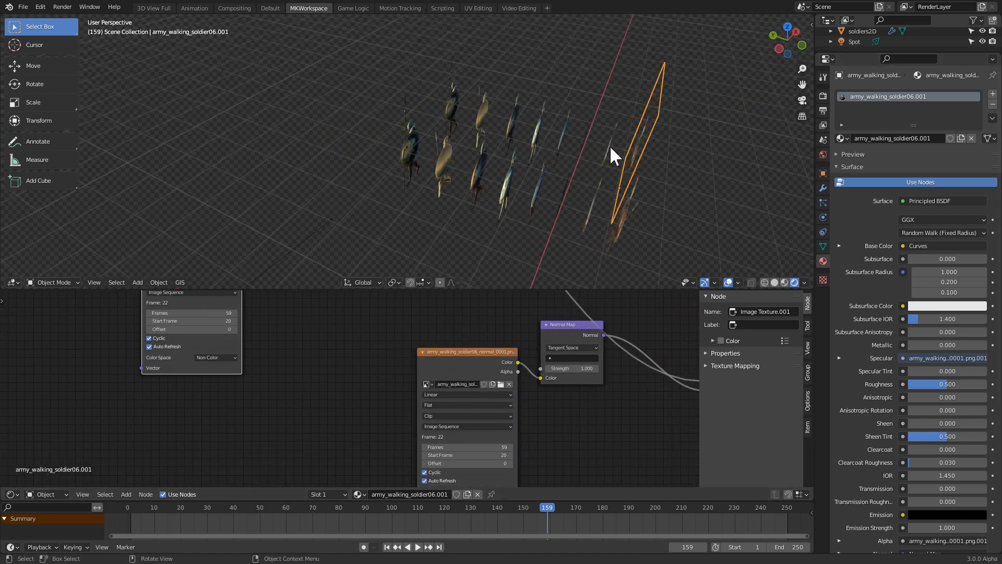
click(608, 142)
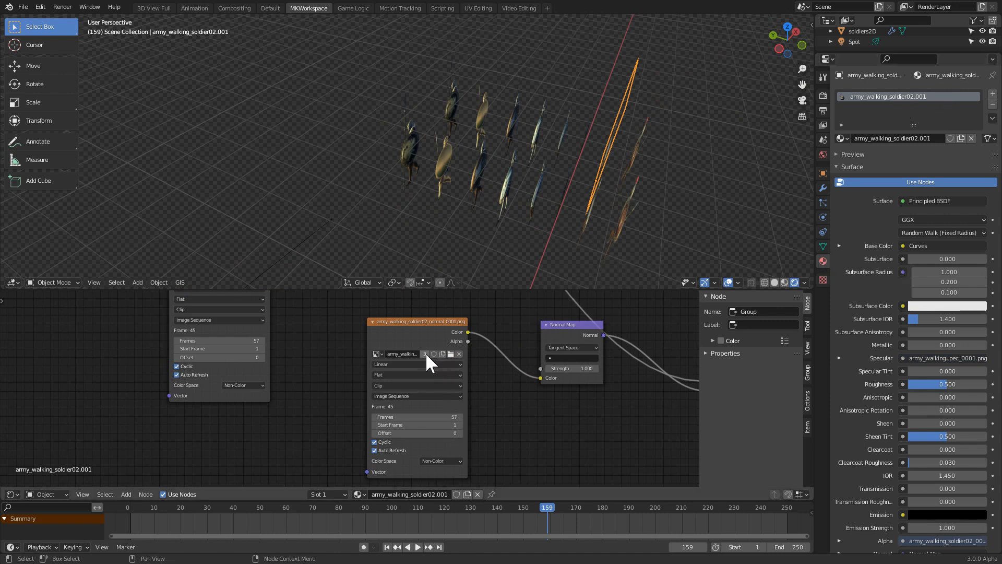
click(448, 424)
text(18)
- Make the army_walking_soldier02 specular image sequence single-user and set its start frame to 18
middle_drag(346, 379, 389, 424)
click(270, 321)
click(294, 391)
text(18)
key(Return)
- Make the army_walking_soldier02 colour image sequence single-user and set its start frame to 18
middle_drag(321, 349, 368, 499)
middle_drag(394, 307, 381, 362)
click(366, 411)
- Play the animation and inspect the duplicated soldiers and the full crowd from several angles
middle_drag(543, 203, 479, 200)
key(space)
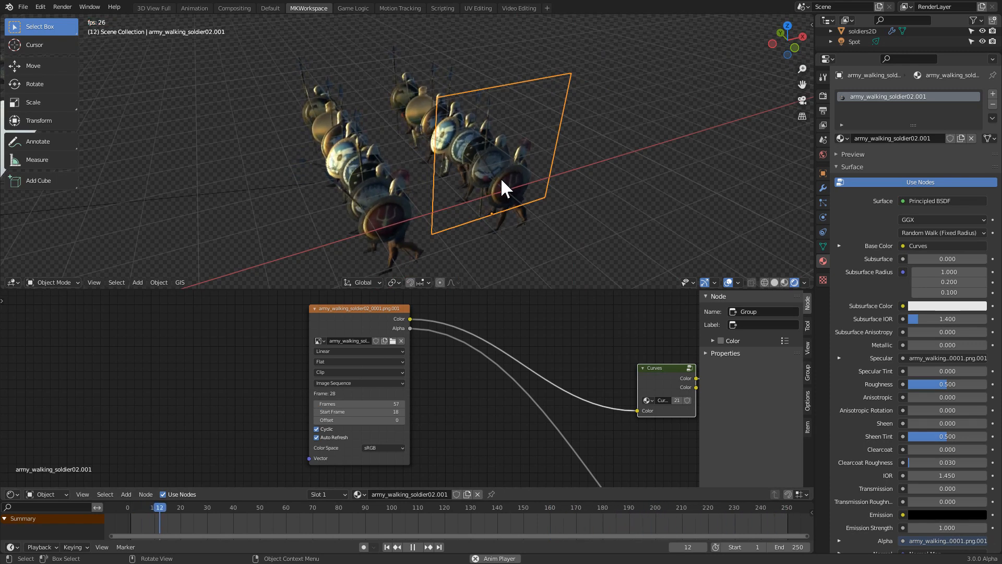
key(shift+c)
scroll(401, 220, up, 10)
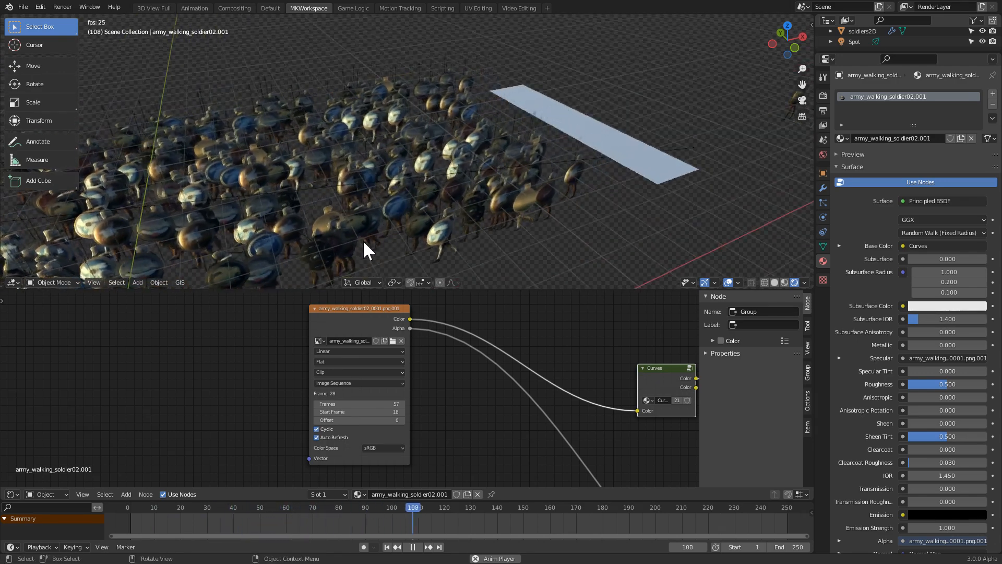
middle_drag(571, 162, 515, 267)
key(space)
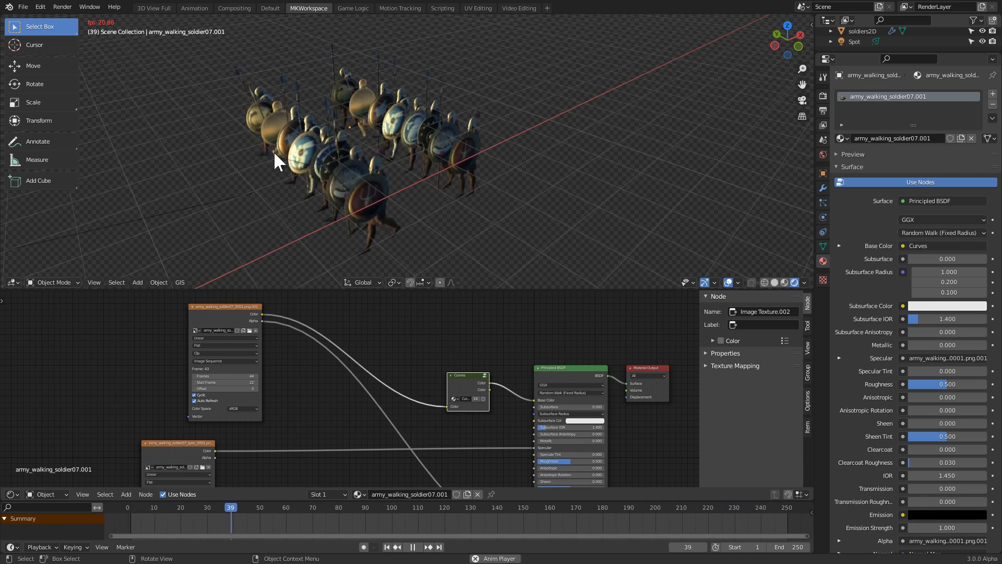
middle_drag(115, 243, 485, 202)
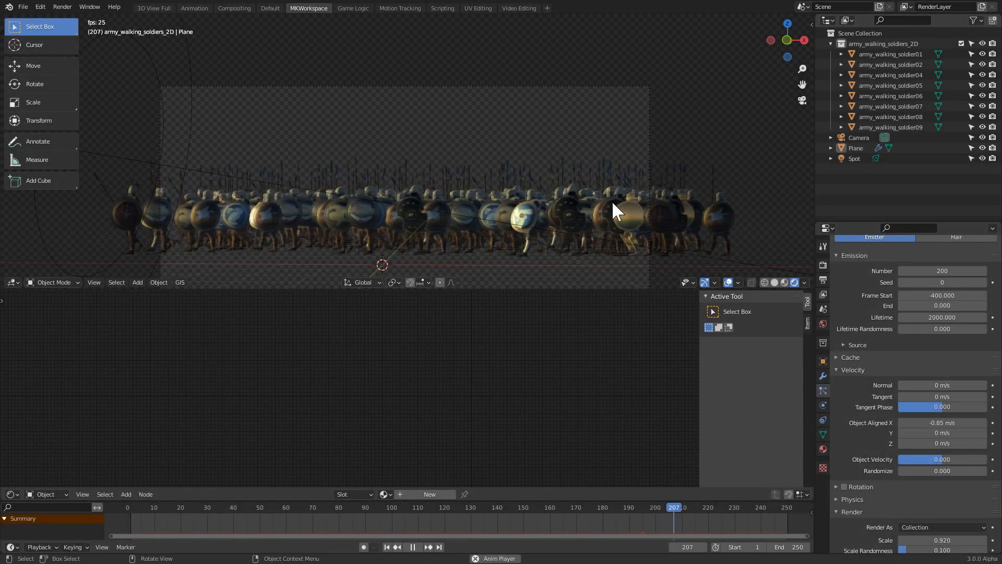
- Select the Plane particle emitter, bake its particle cache and play the animation
click(613, 203)
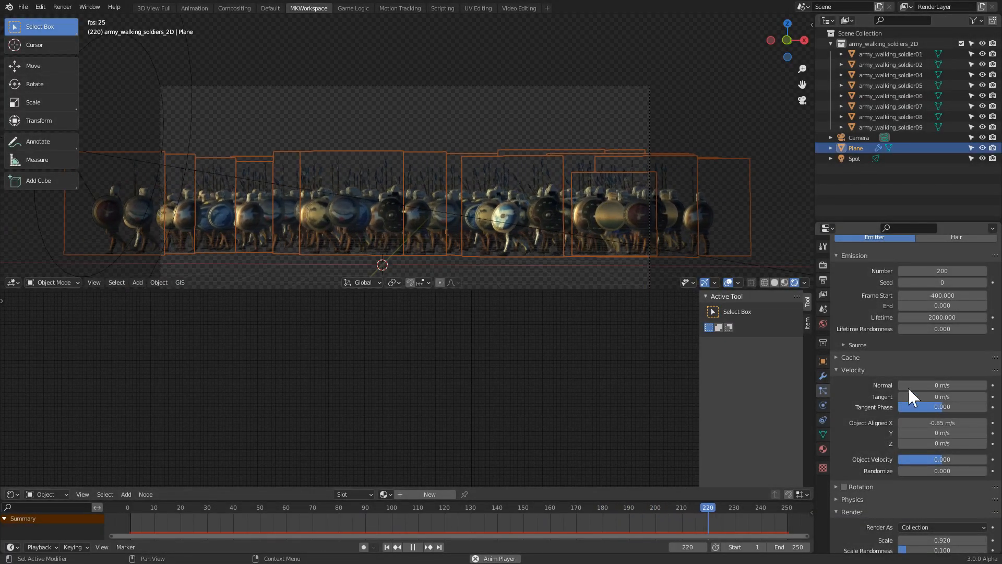
key(space)
click(848, 356)
scroll(875, 459, down, 1)
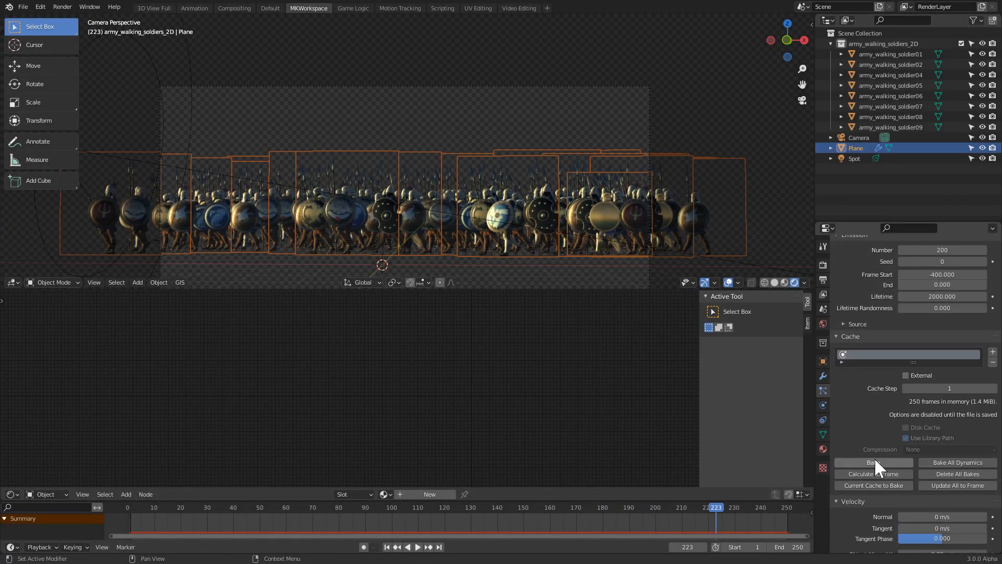
click(881, 463)
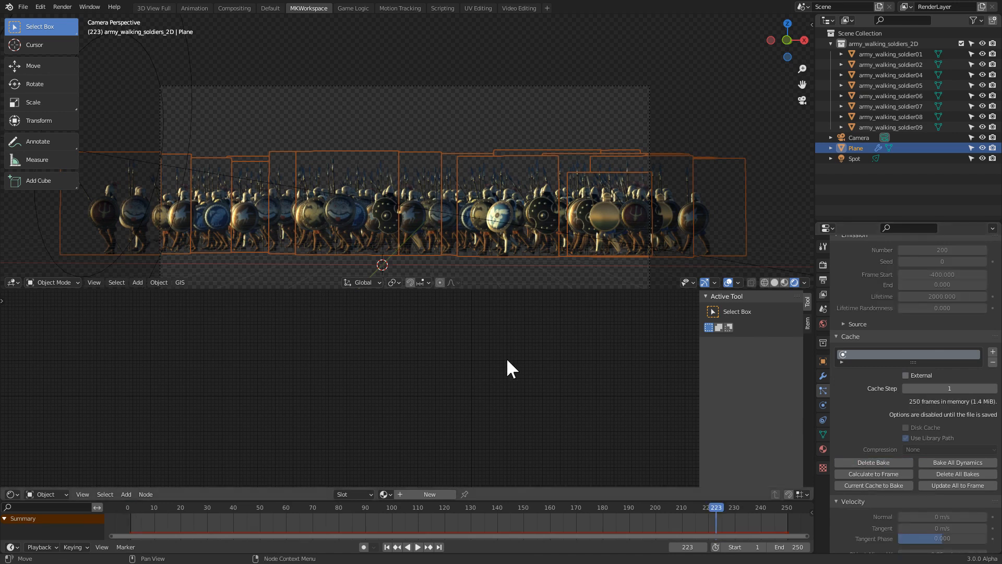
key(space)
- Append the collections greek_soldier_walk01 through greek_soldier_walk08 with Instance Object Data turned off
click(410, 144)
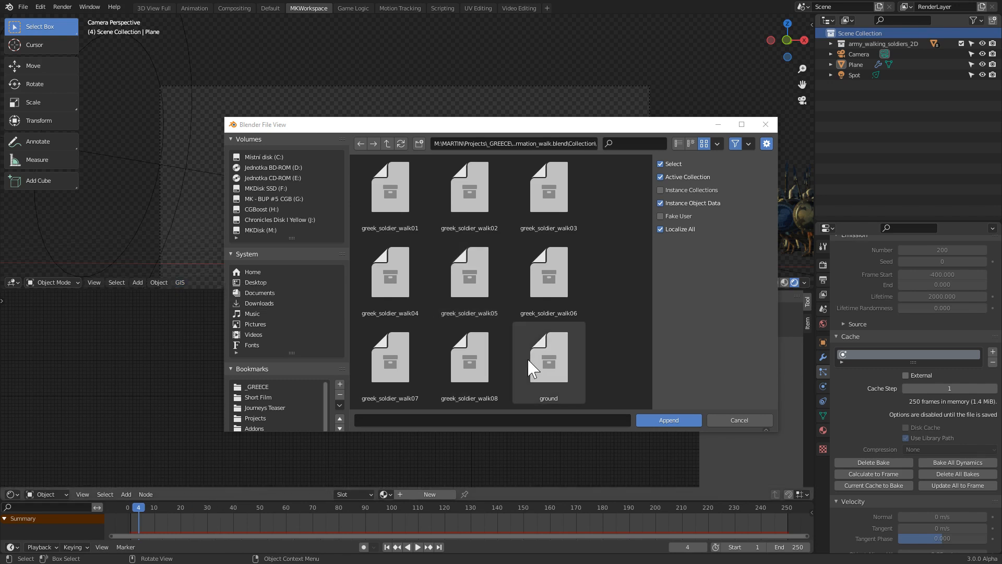
drag(447, 132, 412, 315)
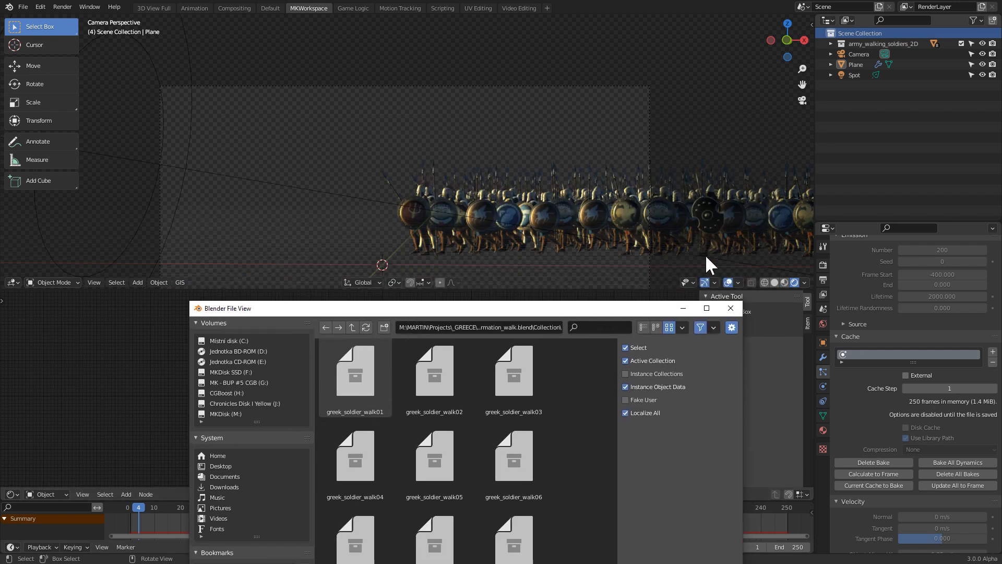
drag(512, 309, 463, 127)
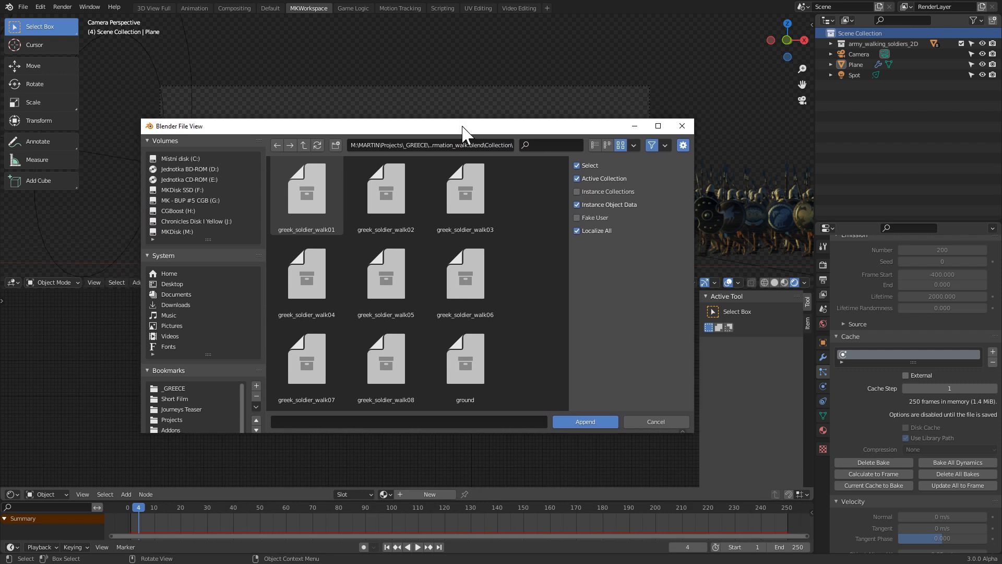
click(306, 209)
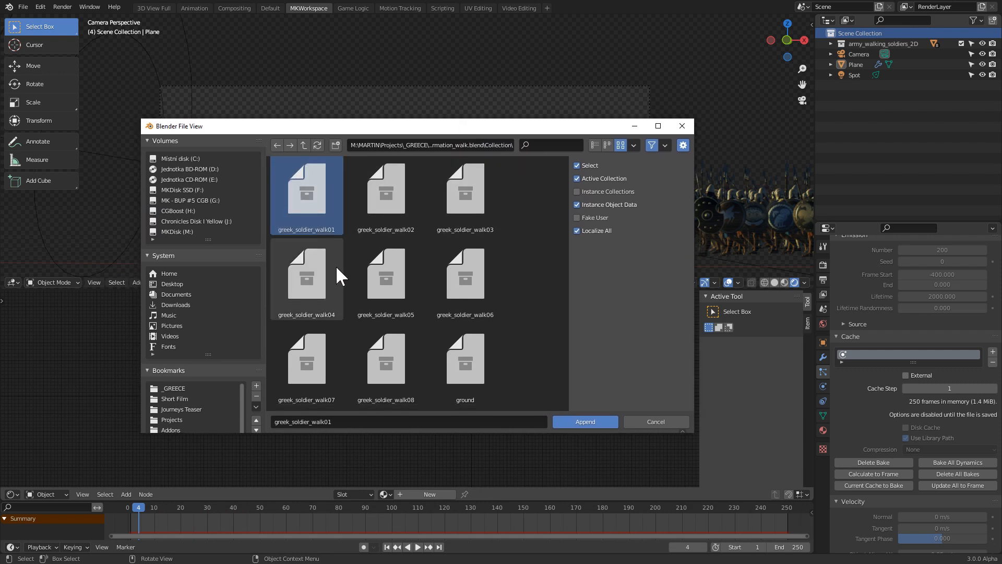
drag(499, 128, 513, 308)
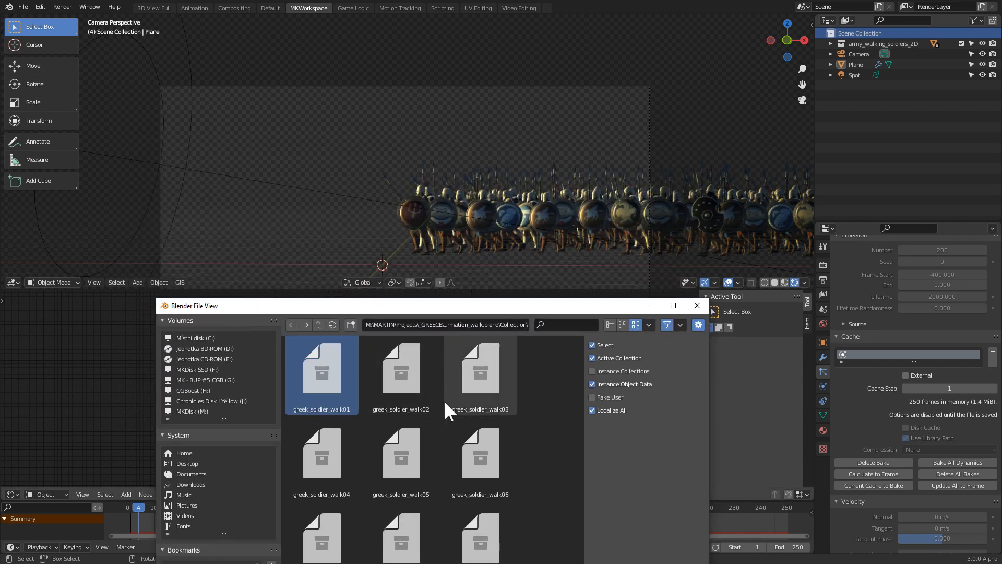
drag(428, 305, 434, 135)
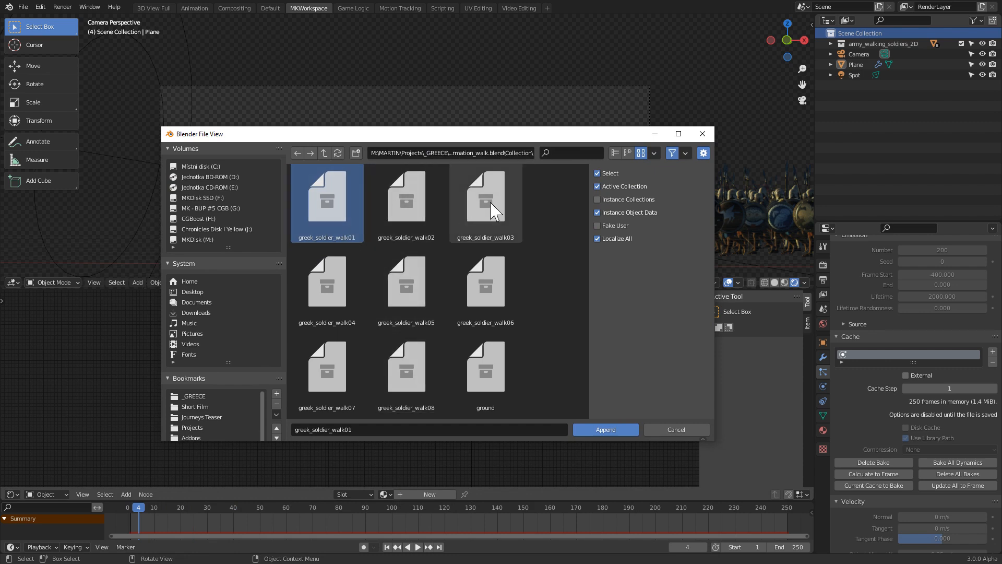
shift+click(417, 366)
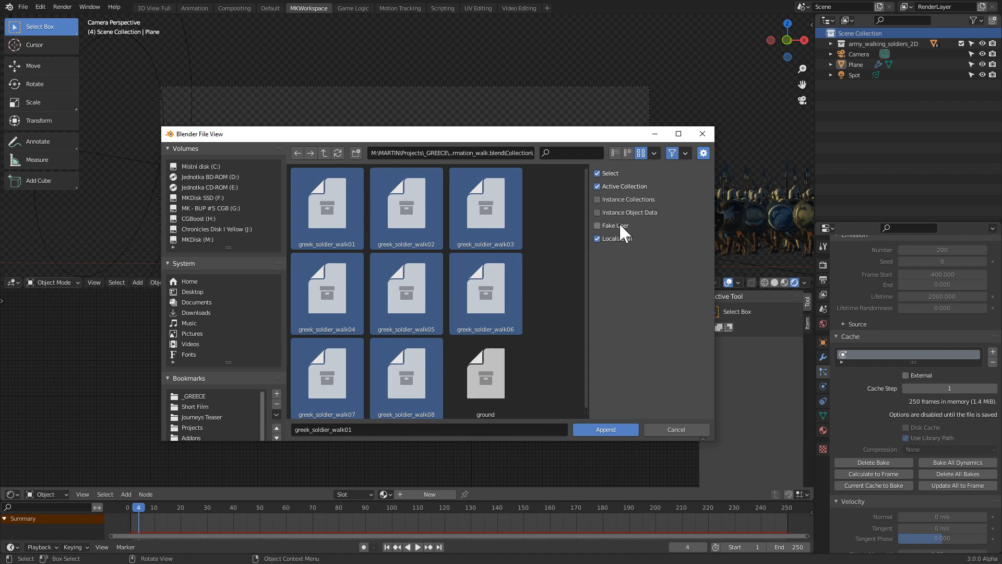
click(605, 428)
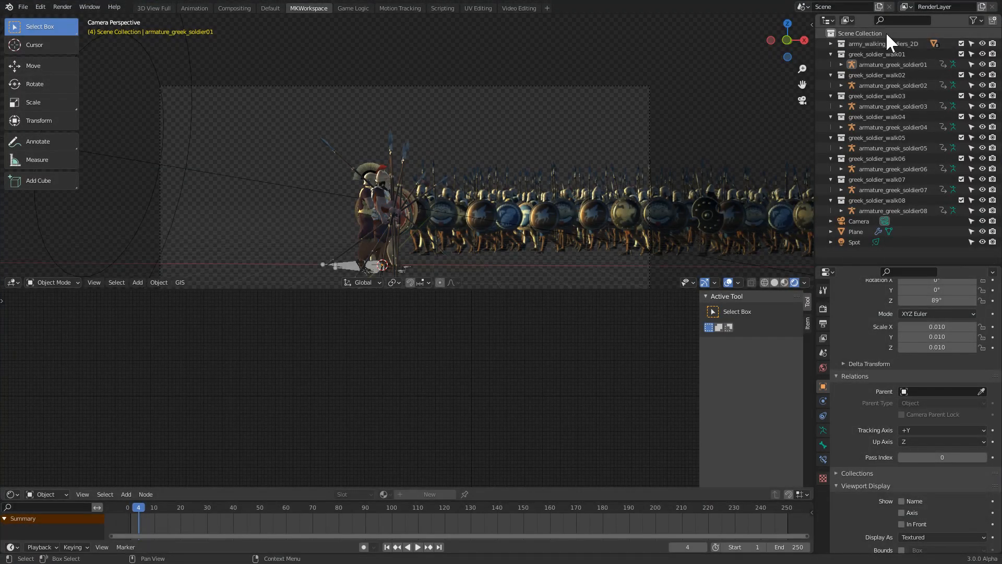
- Create a new collection under the Scene Collection and name it army_walking_soldiers_3D
right_click(886, 33)
click(866, 34)
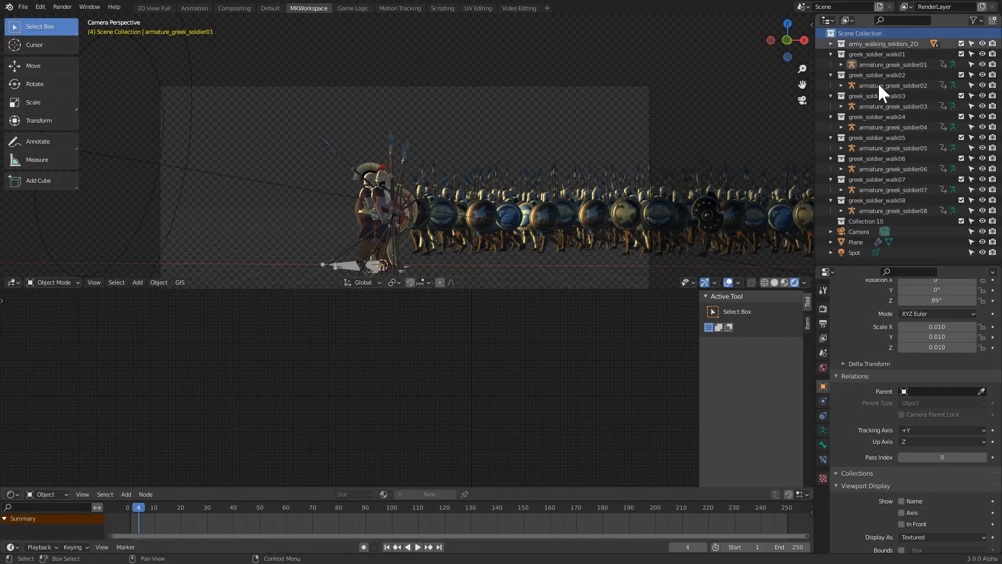
double_click(863, 221)
text(army_walking_so)
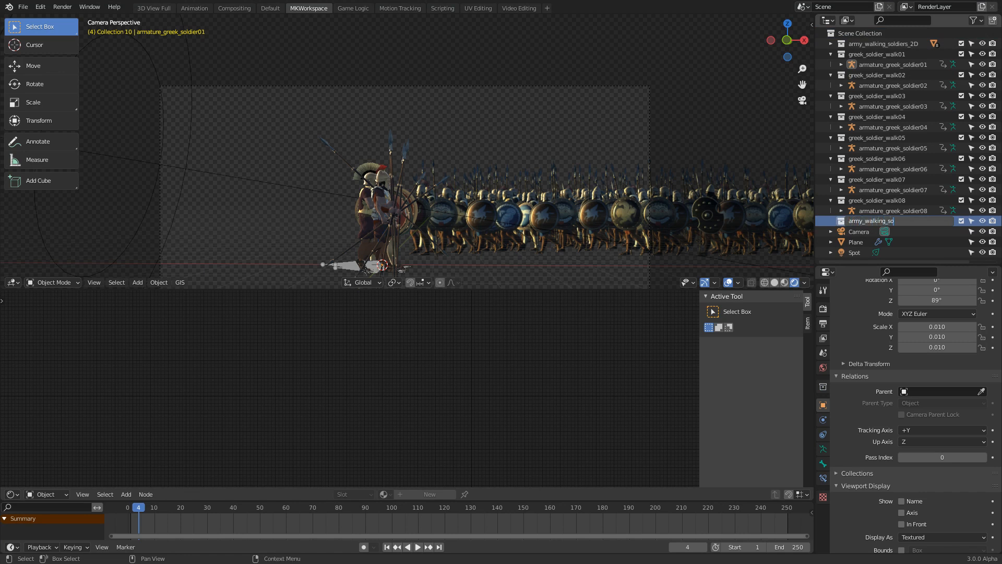
text(ldiers_3D)
key(Return)
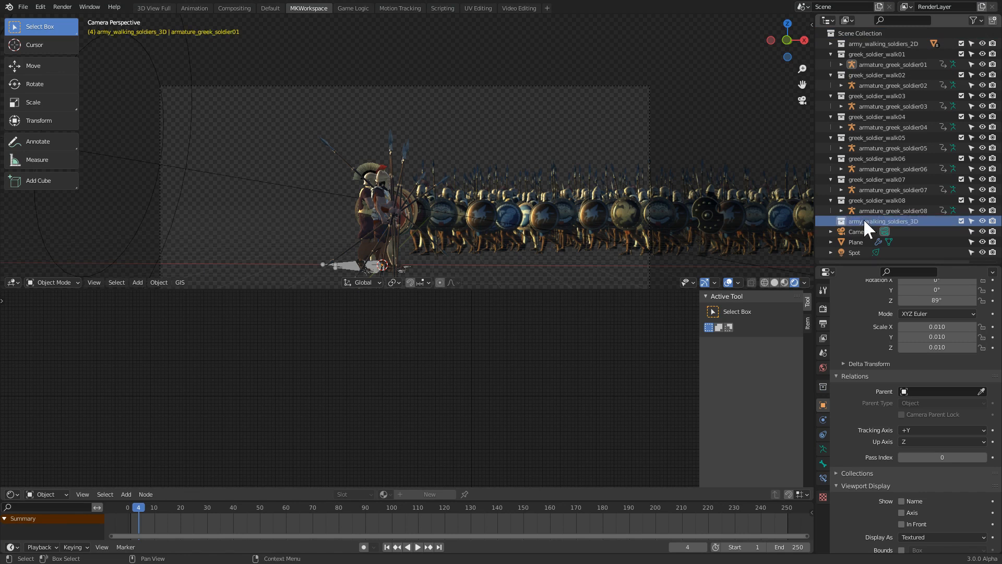
- Collapse the greek_soldier_walk01 to greek_soldier_walk08 collections and move all eight into army_walking_soldiers_3D
click(830, 200)
click(830, 179)
click(830, 158)
click(830, 137)
click(831, 116)
click(831, 96)
click(831, 74)
click(830, 54)
click(862, 54)
shift+click(872, 128)
drag(873, 93, 878, 138)
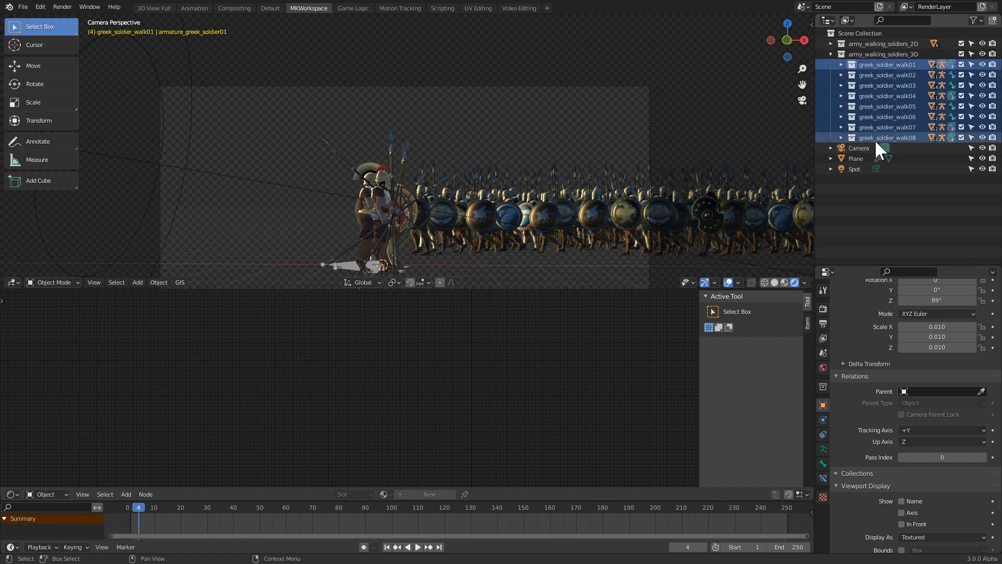
- Expand the collections greek_soldier_walk01 through greek_soldier_walk08 to show the armature inside each one
click(841, 64)
click(841, 85)
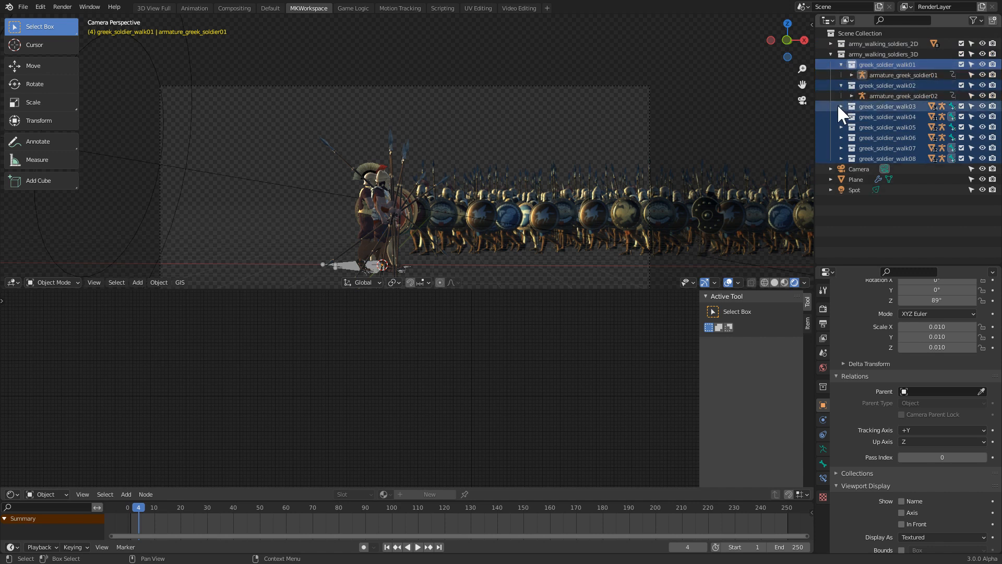
click(840, 106)
click(842, 127)
click(841, 148)
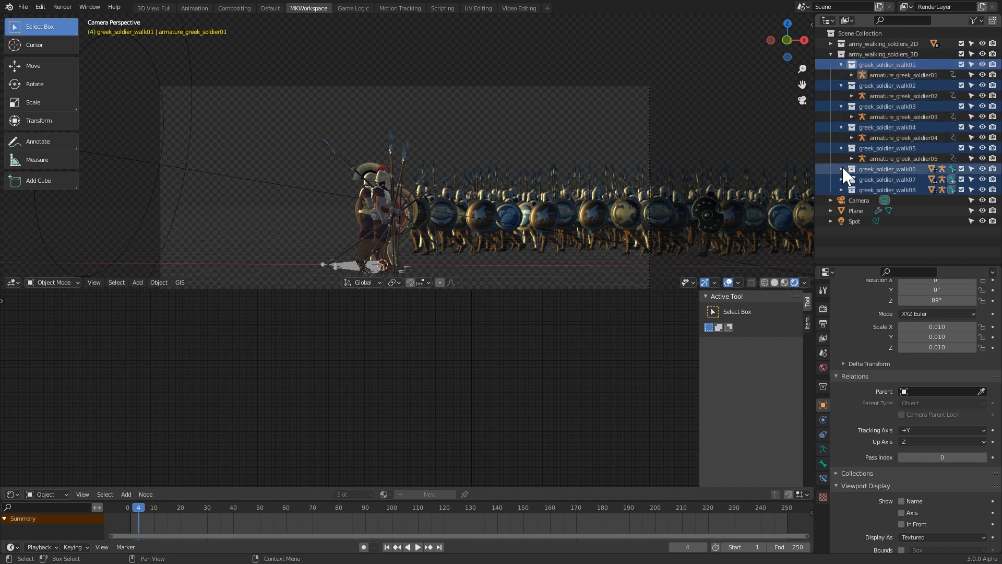
click(841, 168)
click(842, 190)
click(842, 211)
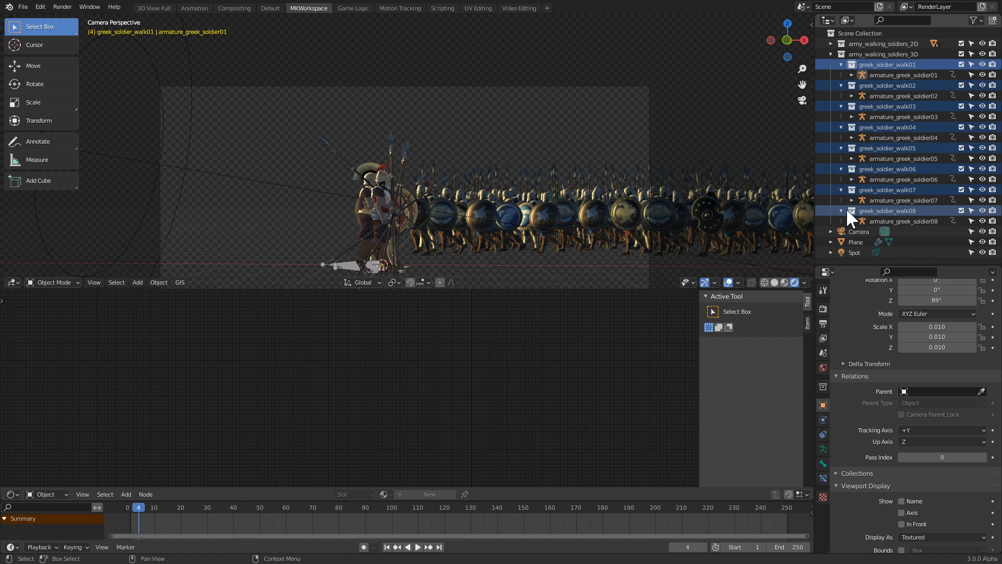
- Select the armatures armature_greek_soldier01 through armature_greek_soldier08 and rotate them -180° about the global Z axis
click(893, 219)
ctrl+click(898, 200)
ctrl+click(898, 180)
ctrl+click(894, 157)
ctrl+click(893, 137)
ctrl+click(897, 116)
ctrl+click(897, 95)
ctrl+click(894, 76)
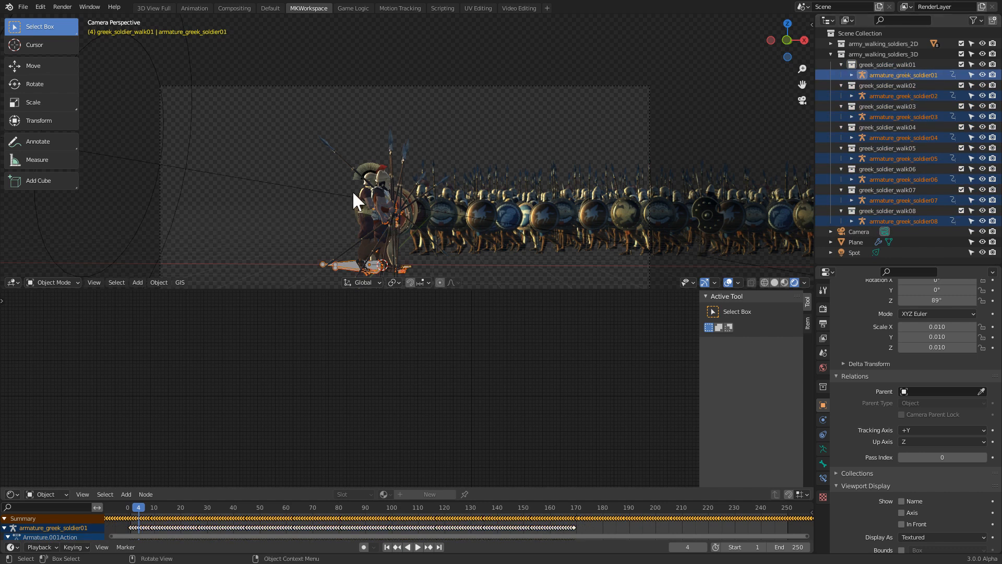
key(g)
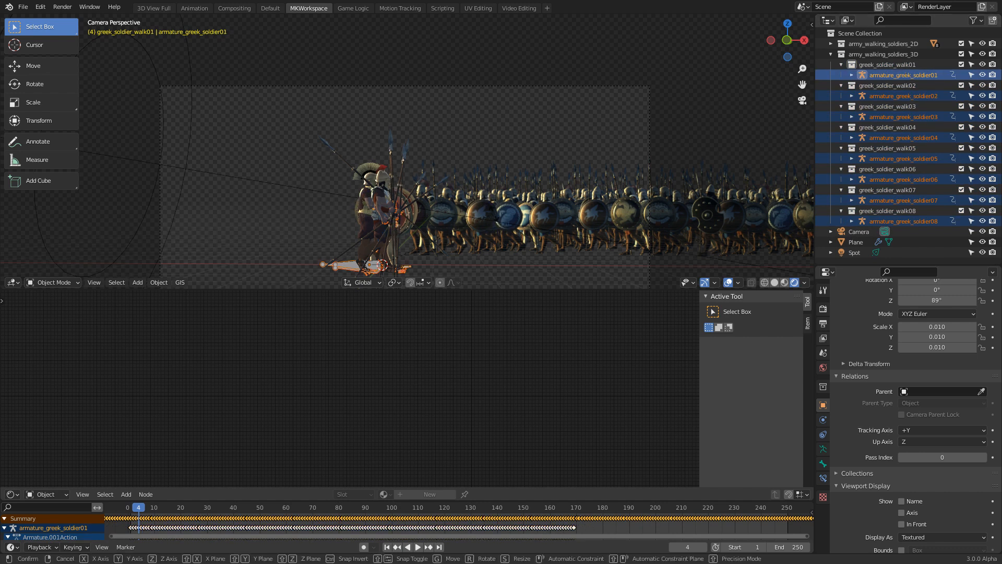
key(r)
key(z)
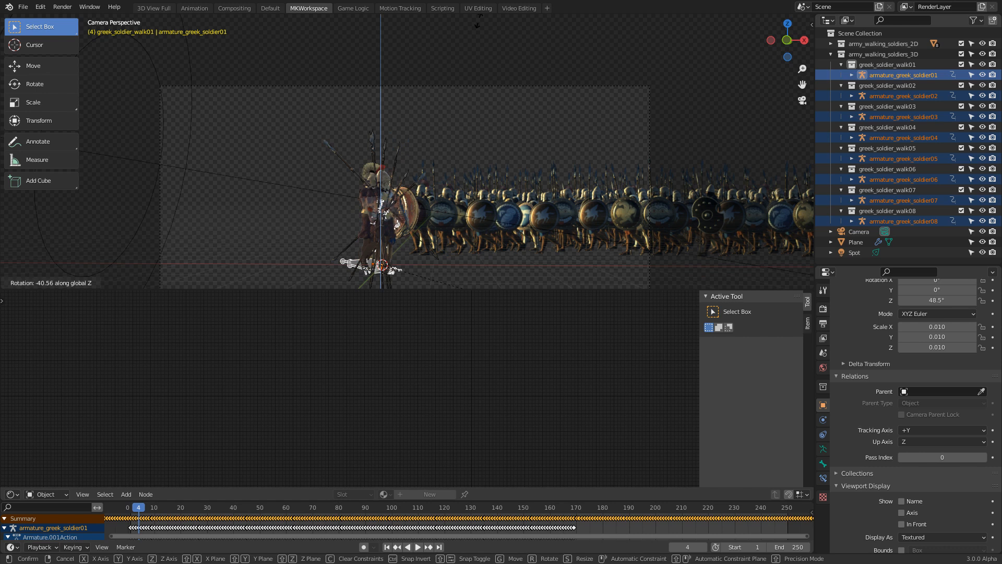
click(61, 289)
click(107, 267)
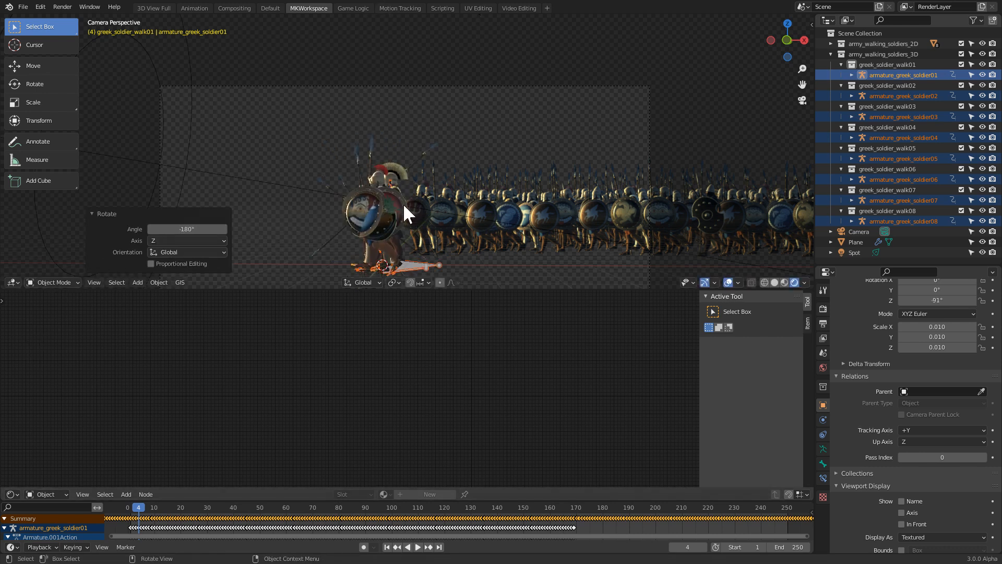
- Move the eight selected armatures about 4.07 m along X and switch the viewport to solid shading
key(g)
key(x)
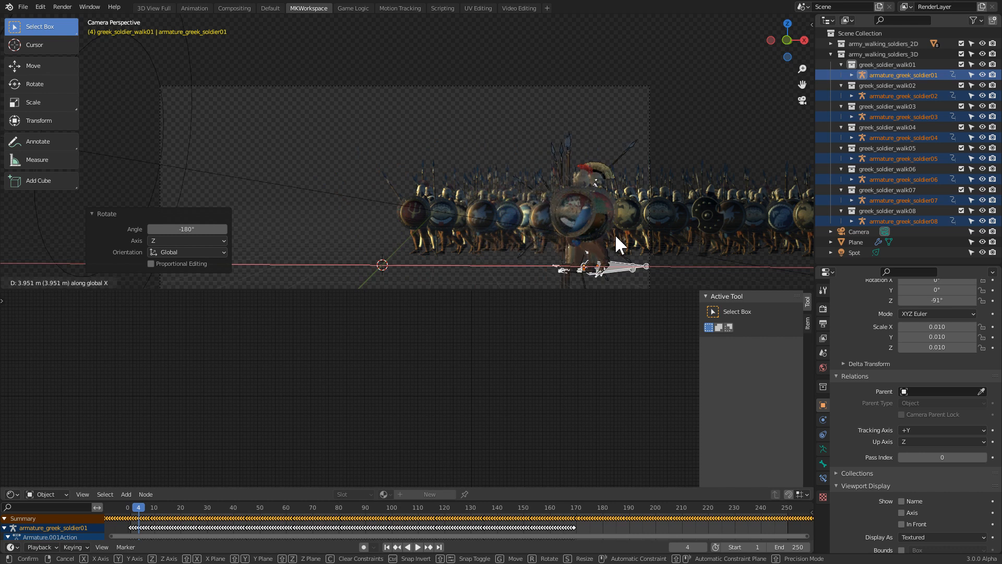
click(621, 236)
click(777, 282)
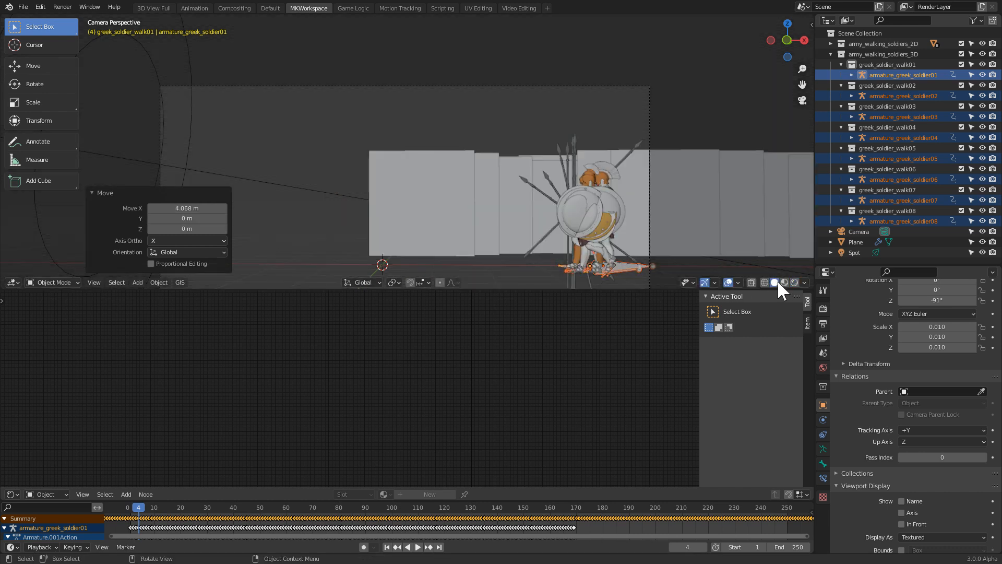
- Move armature_greek_soldier02 alone about -0.76 m along the X axis
click(587, 100)
click(890, 95)
key(g)
key(x)
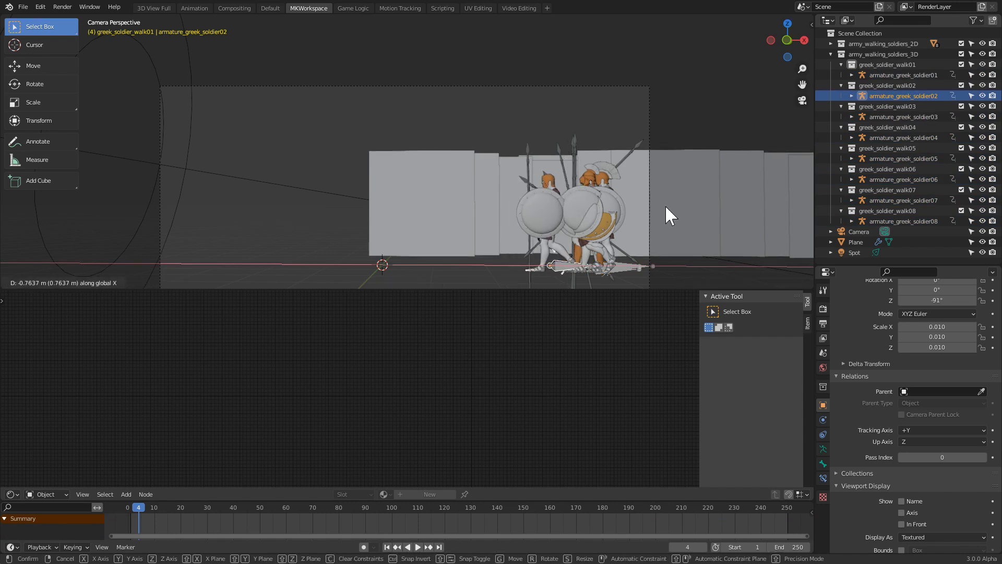
click(666, 214)
- Move armature_greek_soldier03 about -2.2 m along the X axis
click(931, 108)
key(g)
key(x)
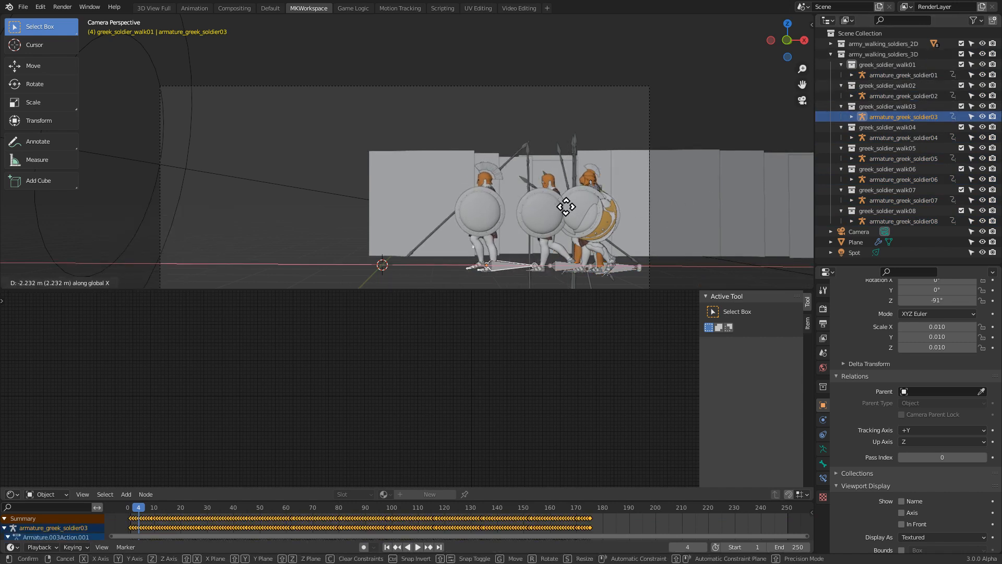
click(560, 204)
- Move armature_greek_soldier04 about -3.1 m along the X axis to the head of the row
click(892, 137)
key(g)
key(x)
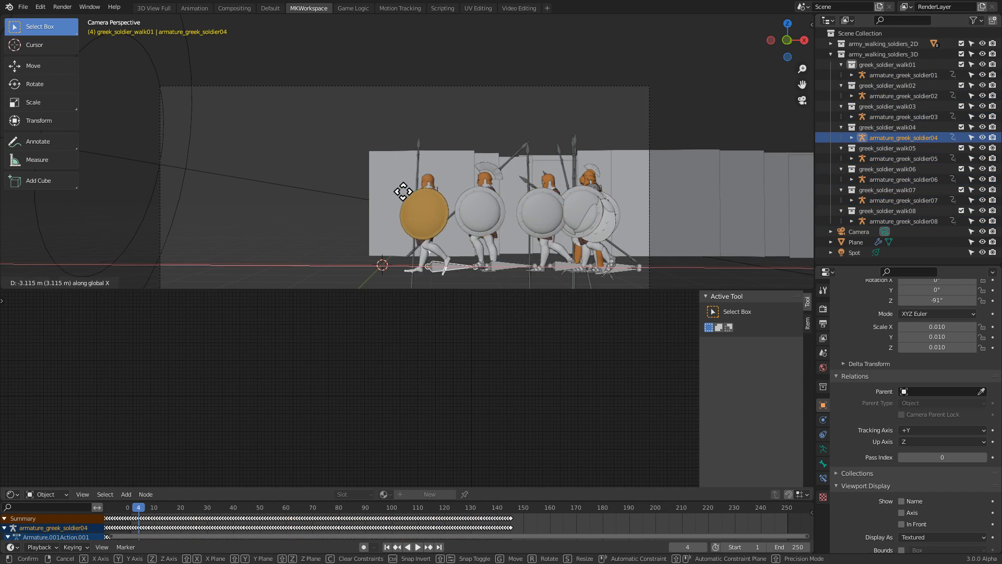
click(416, 190)
- Move armature_greek_soldier05 in the positive X direction to the rear end of the soldier row
click(901, 158)
key(g)
key(x)
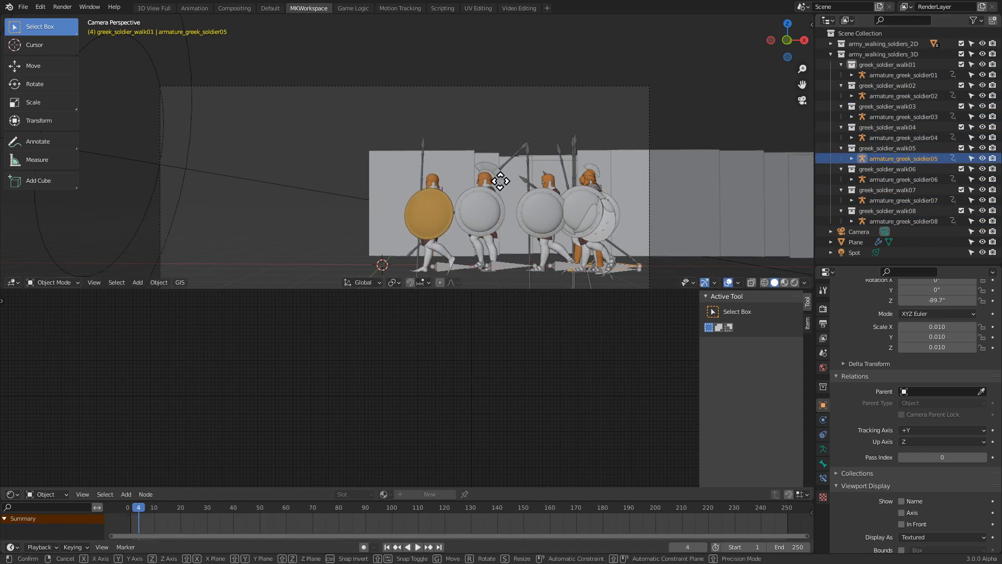
click(590, 216)
- Move armature_greek_soldier06 behind the front row, about 1.5 m along Y, and shift it about 0.41 m along X
click(925, 180)
key(g)
key(y)
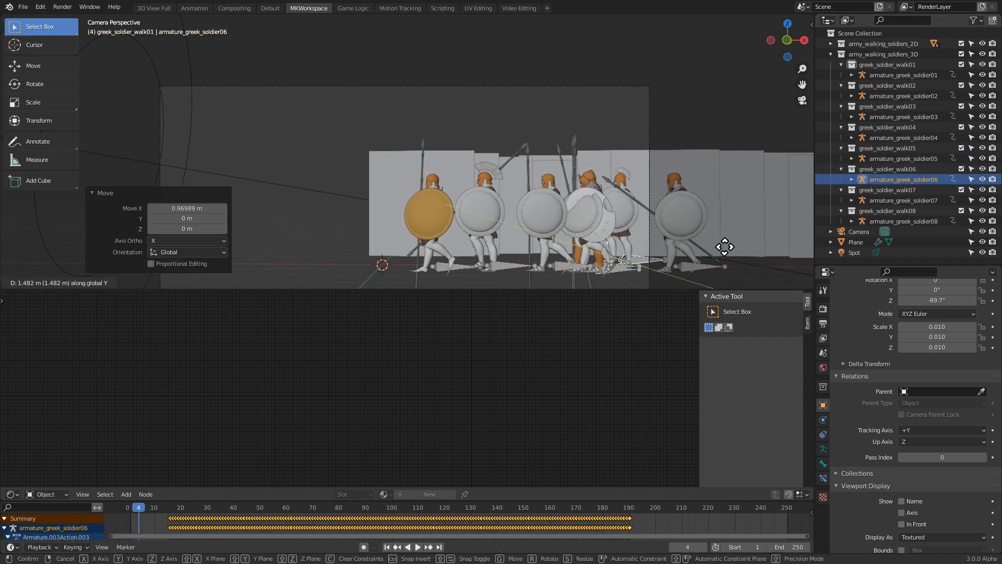
key(x)
click(739, 247)
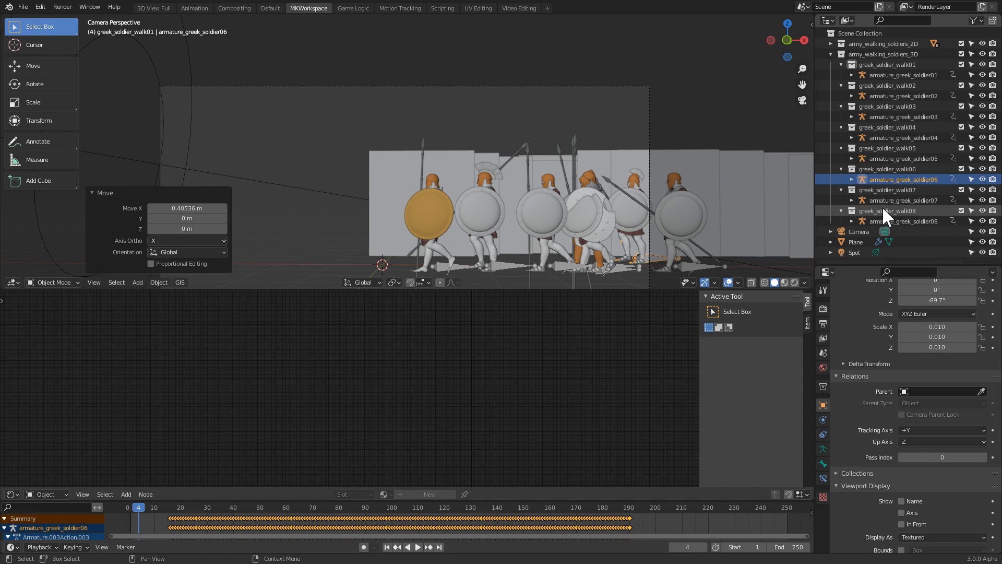
- Move armature_greek_soldier07 behind the front row, about 2.1 m along Y and about -1.2 m along X
click(903, 200)
key(g)
key(y)
key(x)
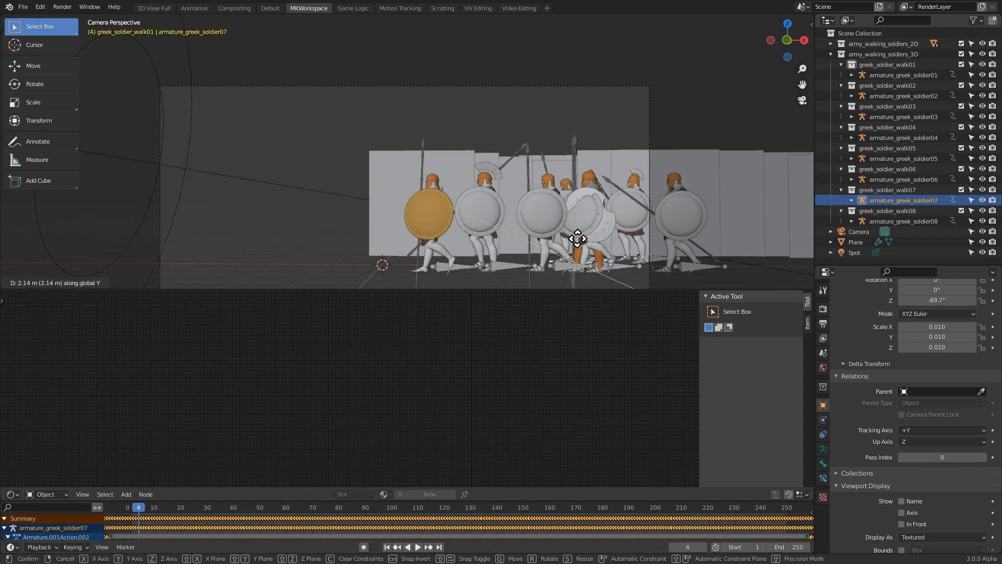
click(577, 238)
- Move armature_greek_soldier08 about -2.48 m along X and about 1.15 m along Y, into the back row
click(863, 219)
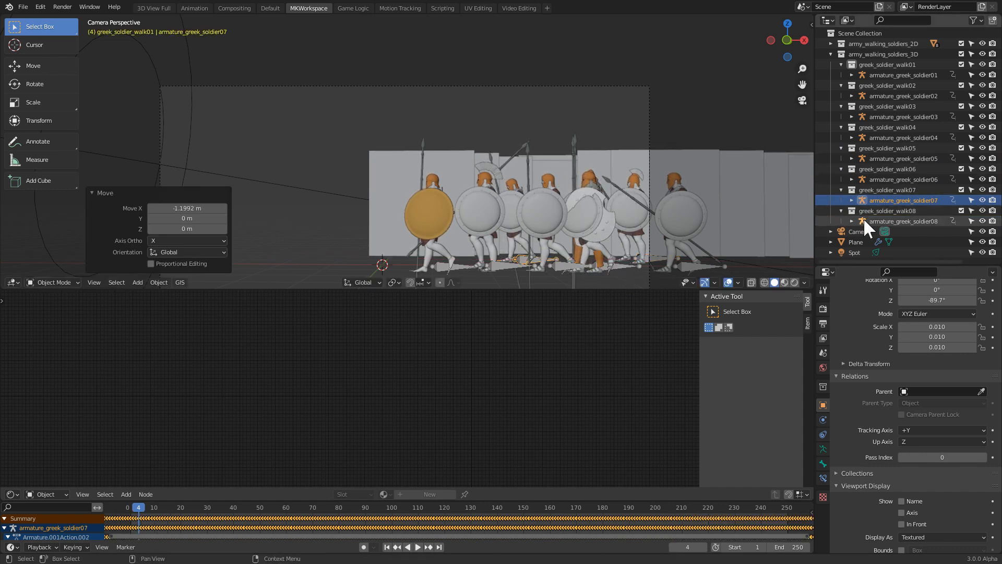
key(g)
key(y)
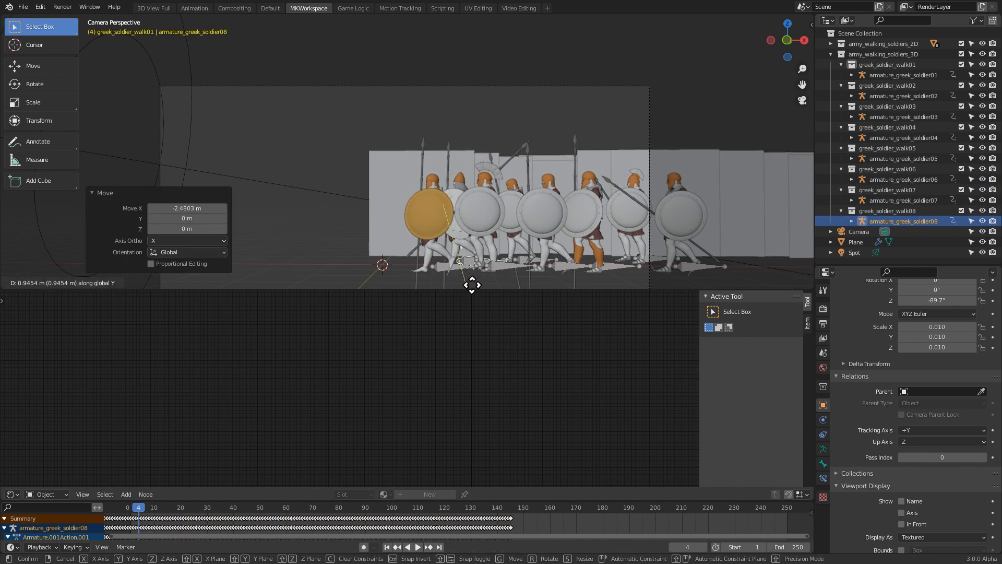
click(479, 279)
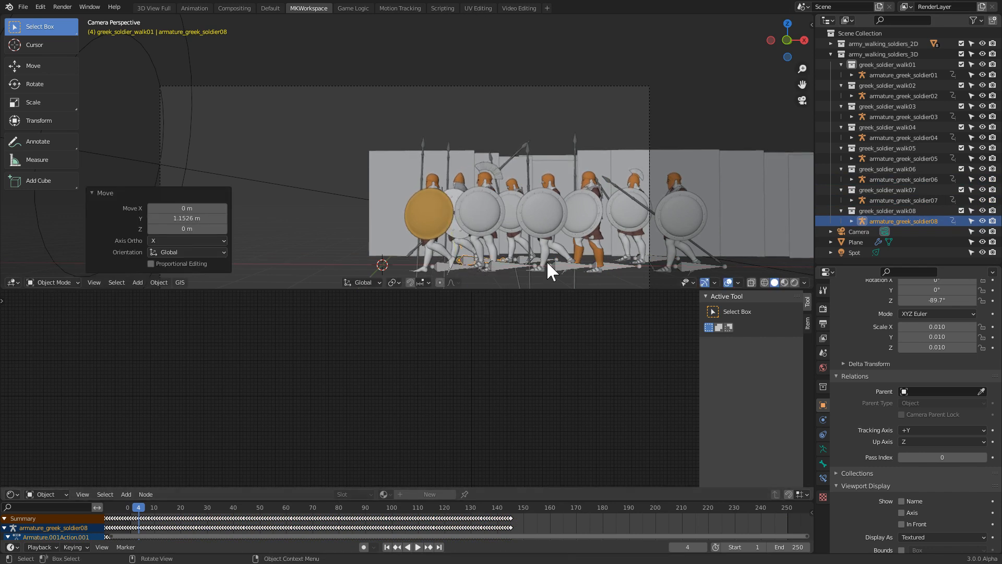
- Return to frame 1 and add a Plain Axes empty at the origin in the army_walking_soldiers_3D collection
key(alt+a)
key(shift+Left)
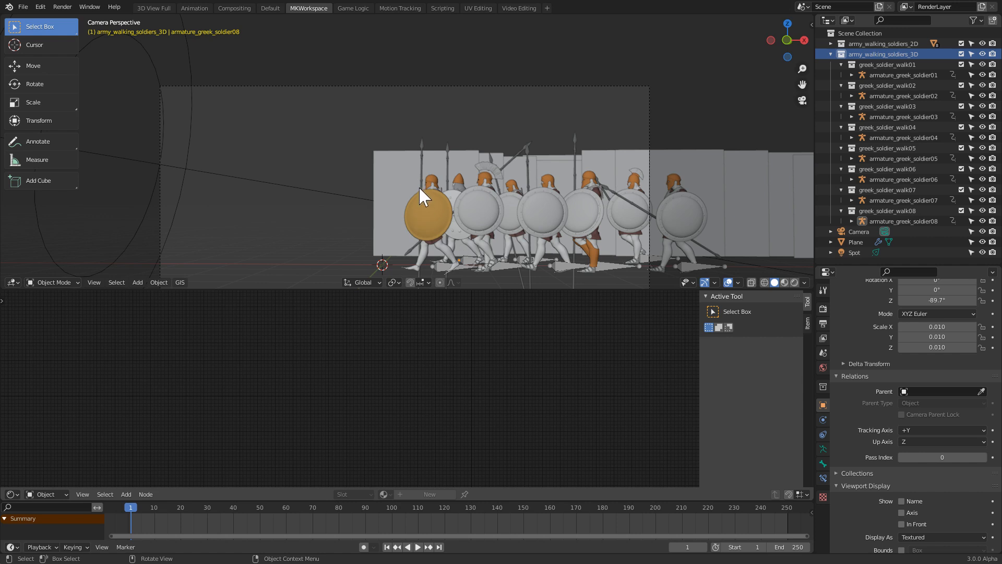
key(shift+a)
click(490, 290)
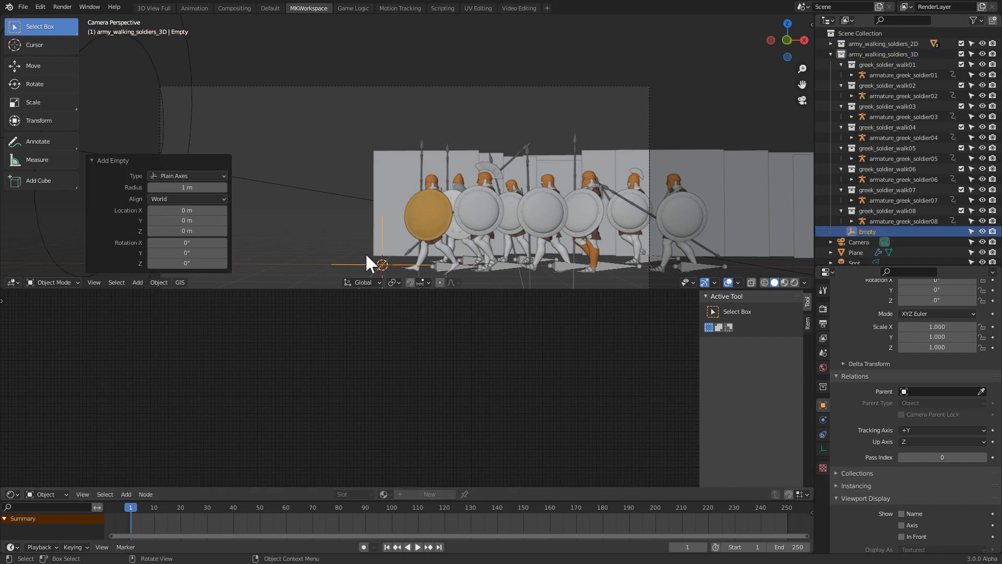
- Select armature_greek_soldier08 and show its object constraint settings
click(893, 75)
shift+click(924, 117)
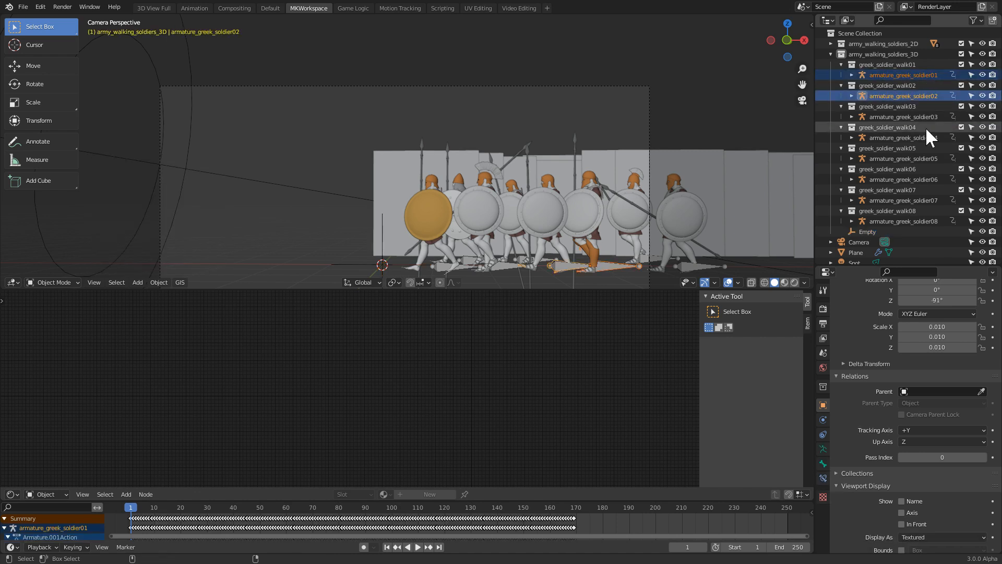
ctrl+click(928, 137)
click(889, 222)
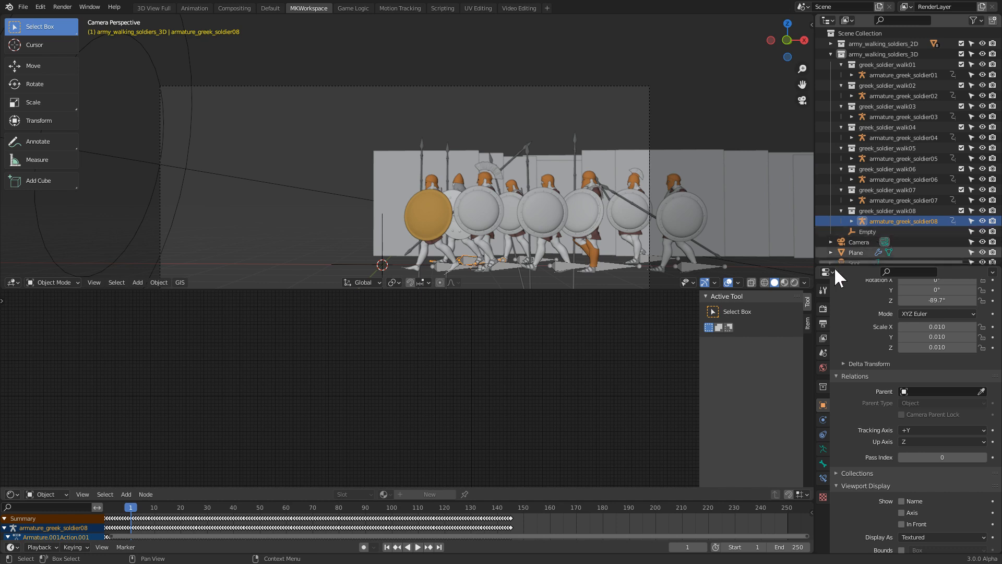
click(823, 434)
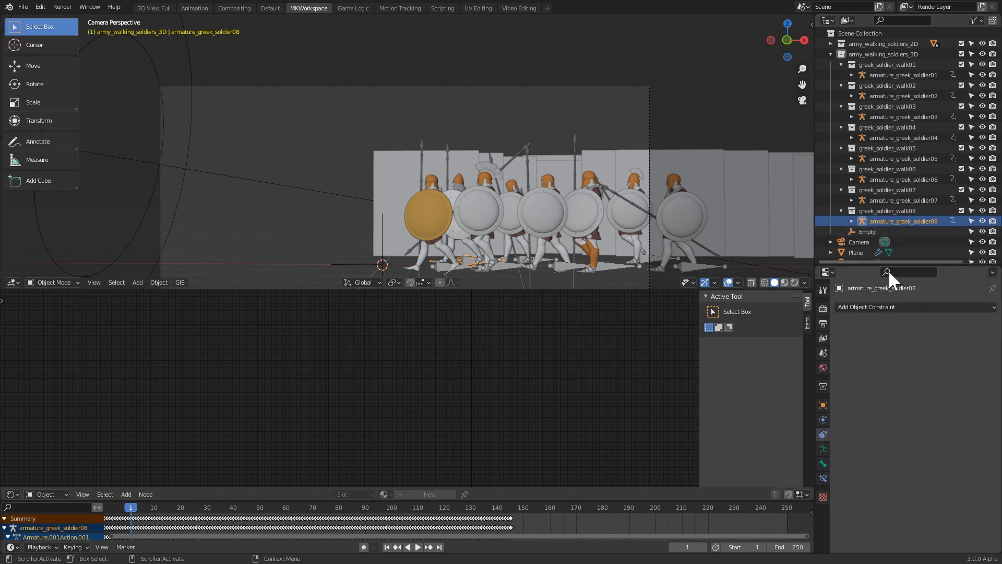
- Rename the new empty as driver.soldiers
click(868, 232)
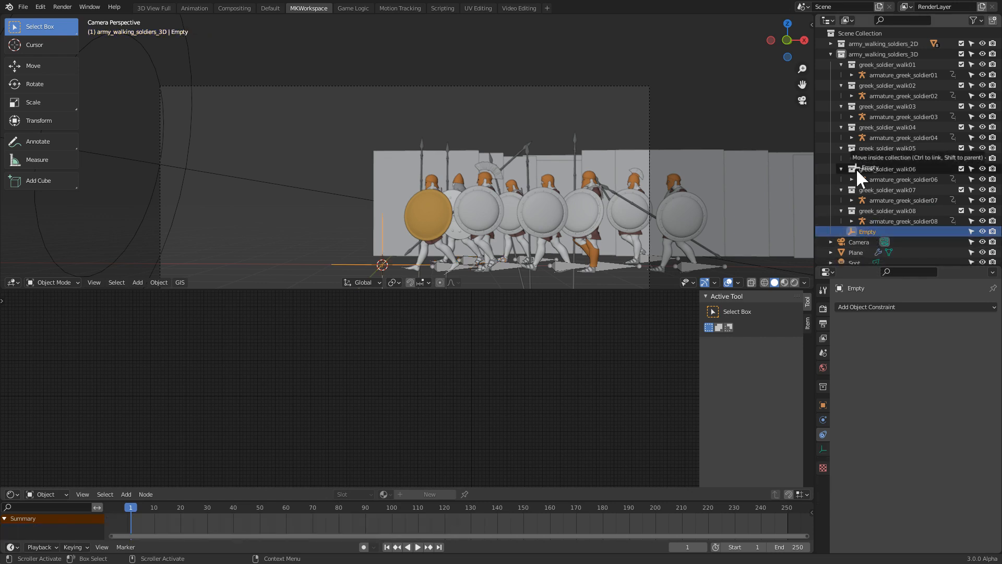
double_click(862, 230)
text(driver)
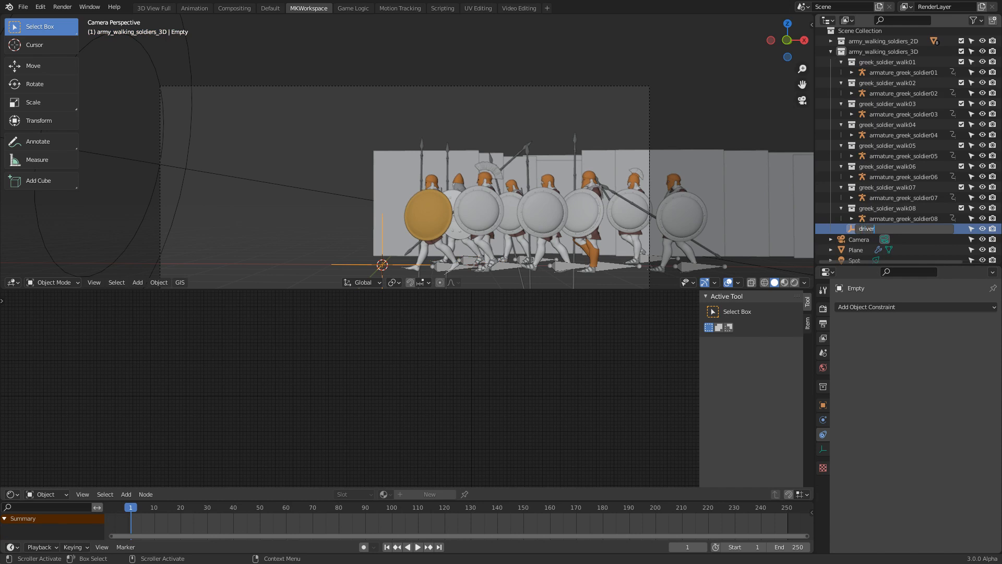
text(.soldiers)
key(Return)
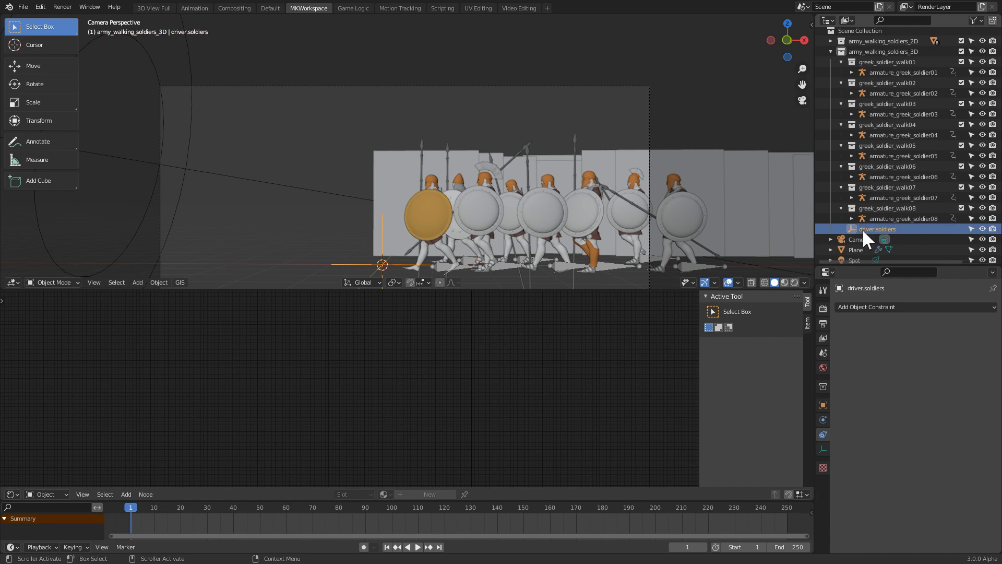
- Add a Child Of constraint to armature_greek_soldier01 with driver.soldiers as its target
click(904, 218)
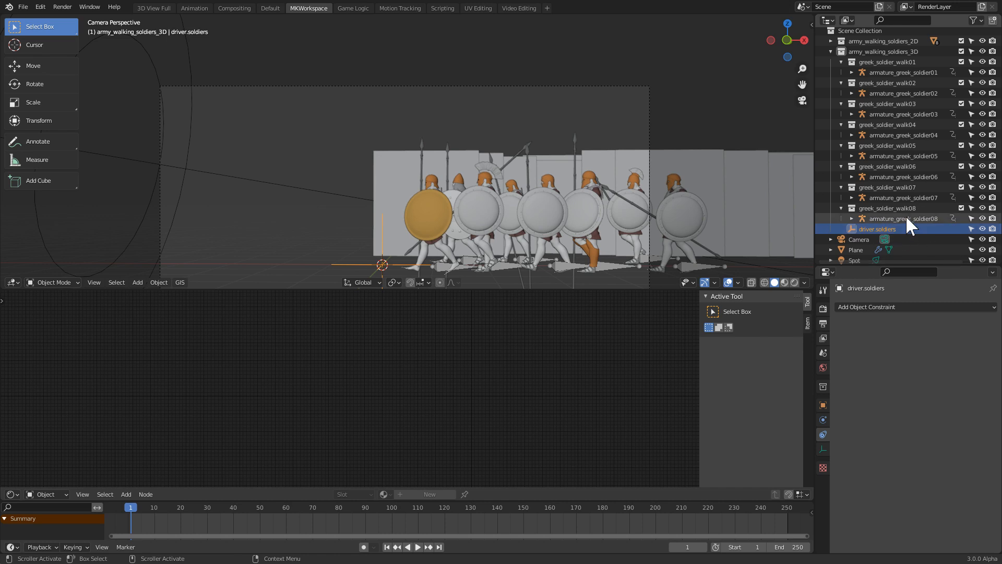
click(872, 70)
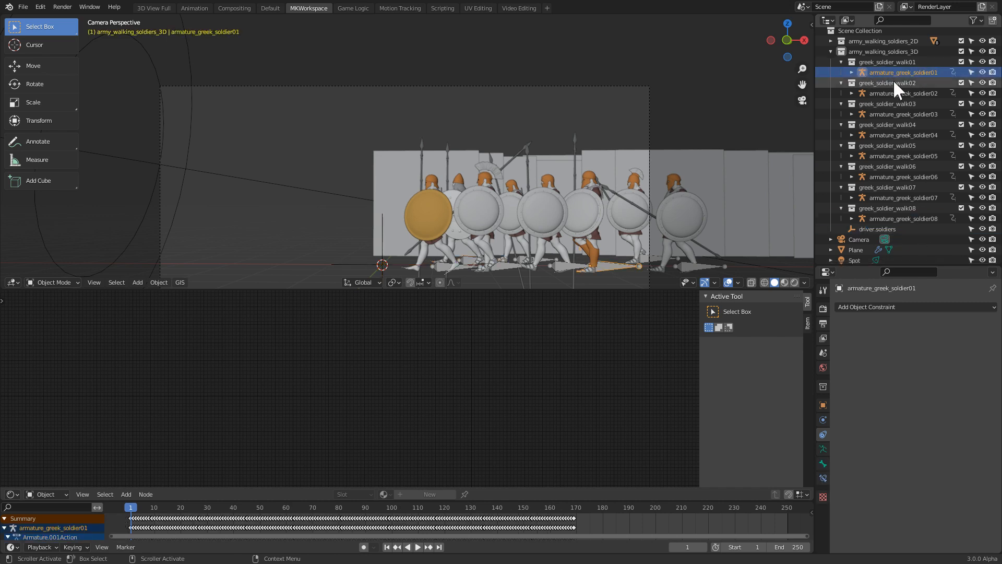
click(887, 306)
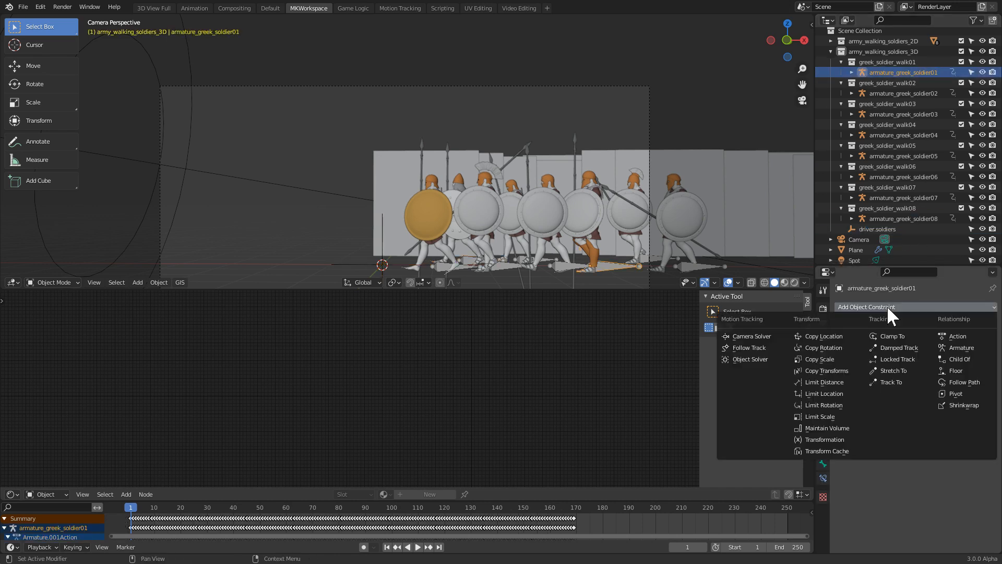
click(975, 358)
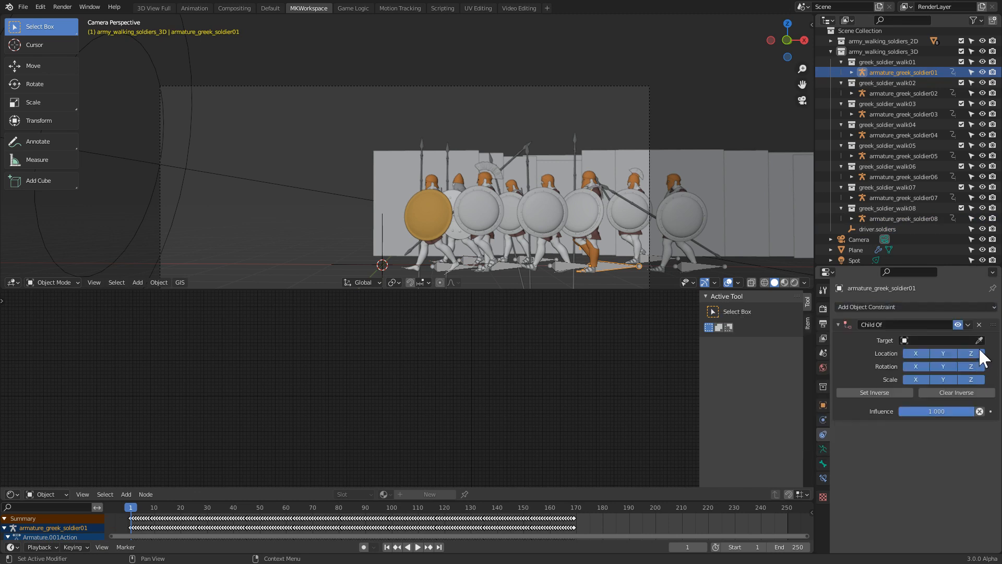
click(979, 340)
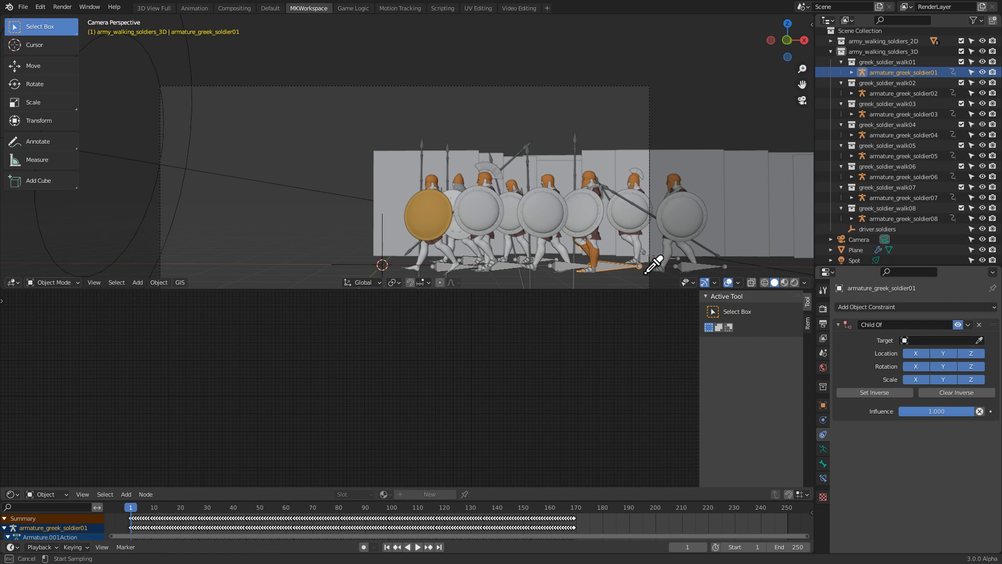
click(370, 261)
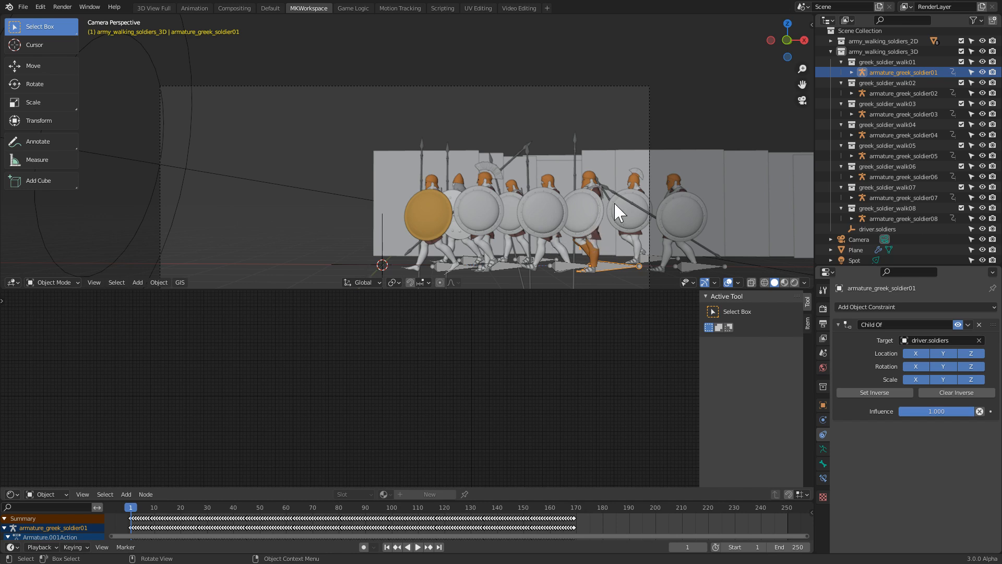
- Test the Child Of constraint by temporarily moving the driver.soldiers empty, and cancel the move
click(368, 263)
key(g)
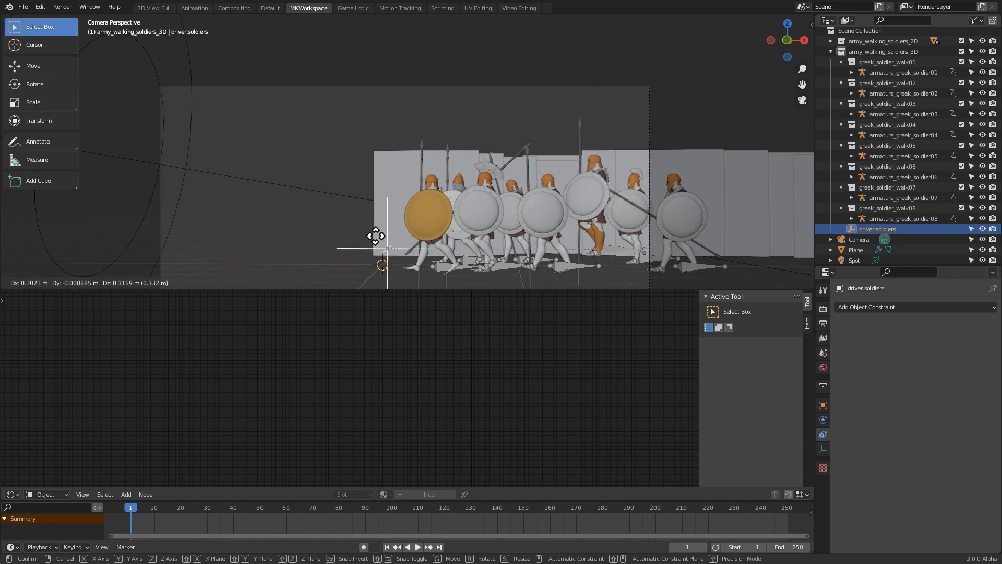
right_click(380, 257)
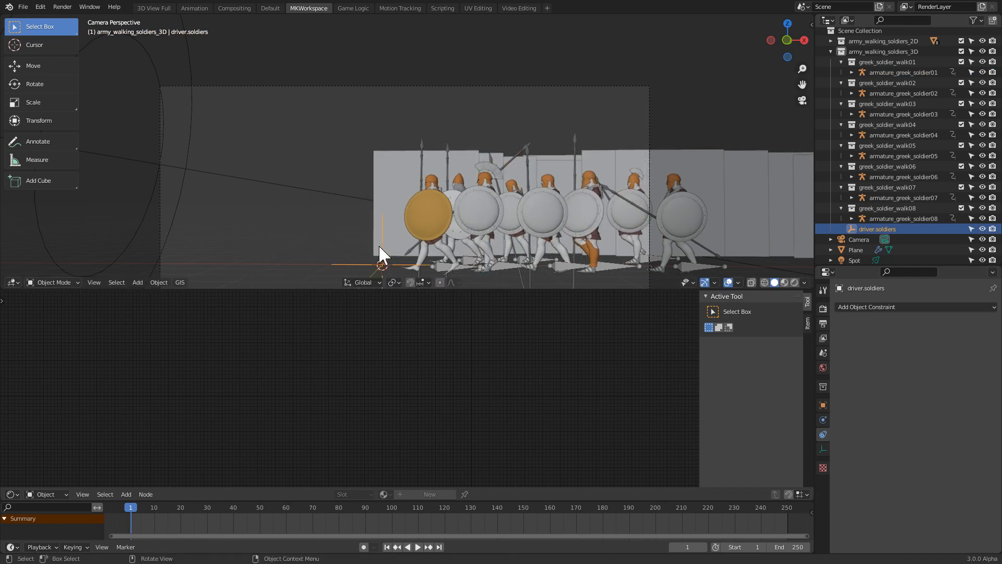
- Copy the Child Of constraint from armature_greek_soldier01 to armature_greek_soldier02 through armature_greek_soldier08
click(909, 93)
ctrl+click(918, 114)
ctrl+click(922, 134)
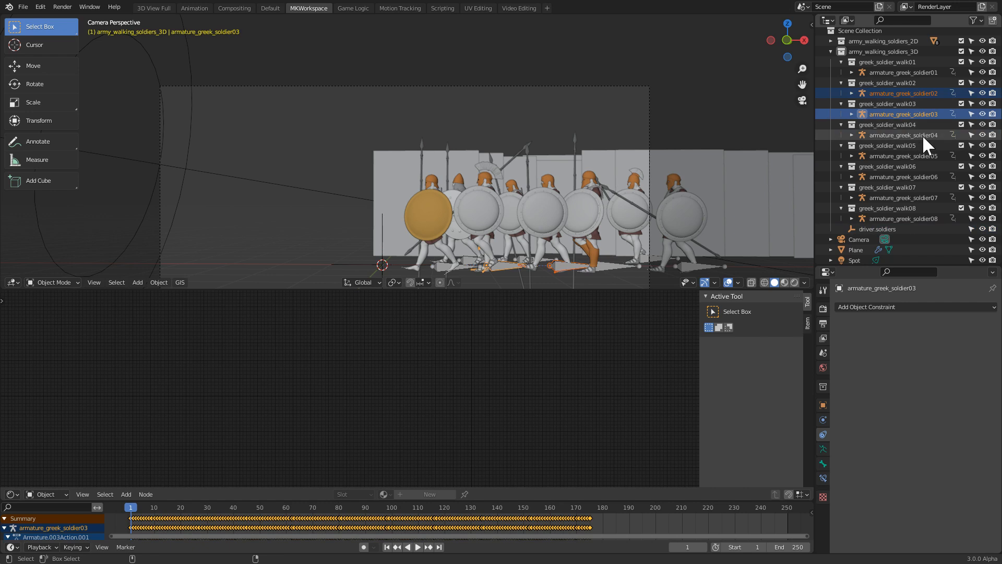
ctrl+click(923, 155)
ctrl+click(928, 176)
ctrl+click(928, 197)
ctrl+click(928, 217)
key(ctrl+c)
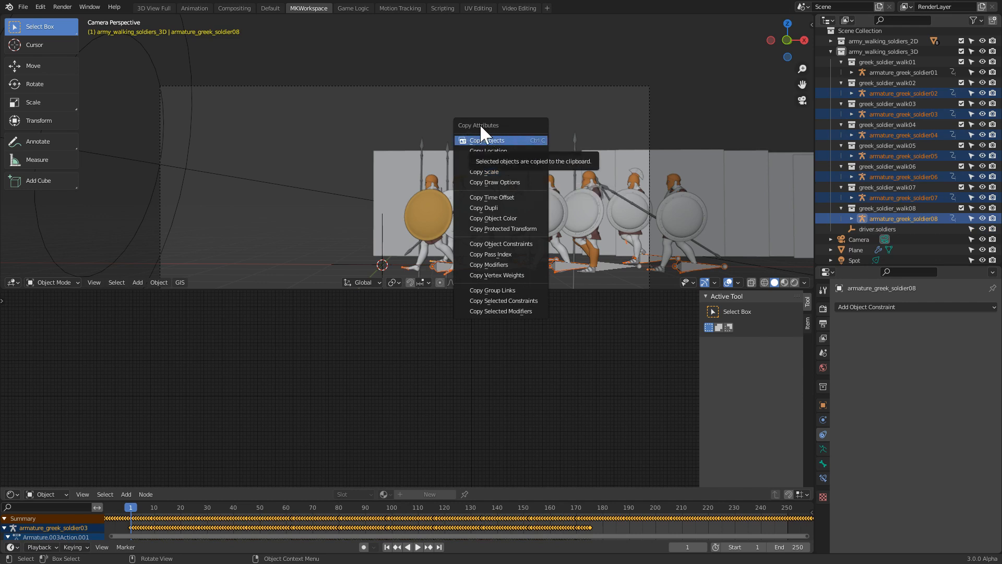
key(ctrl+c)
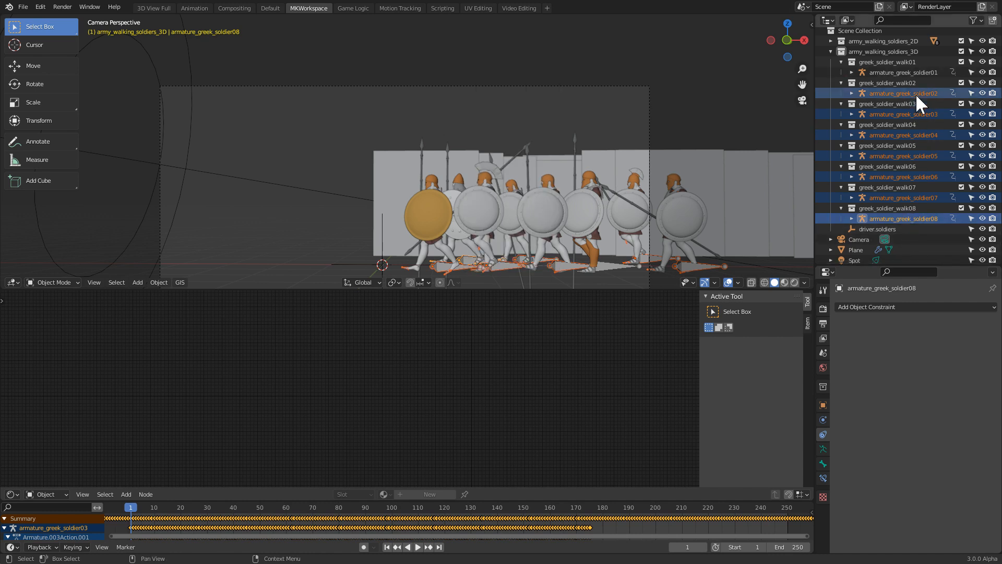
ctrl+click(922, 71)
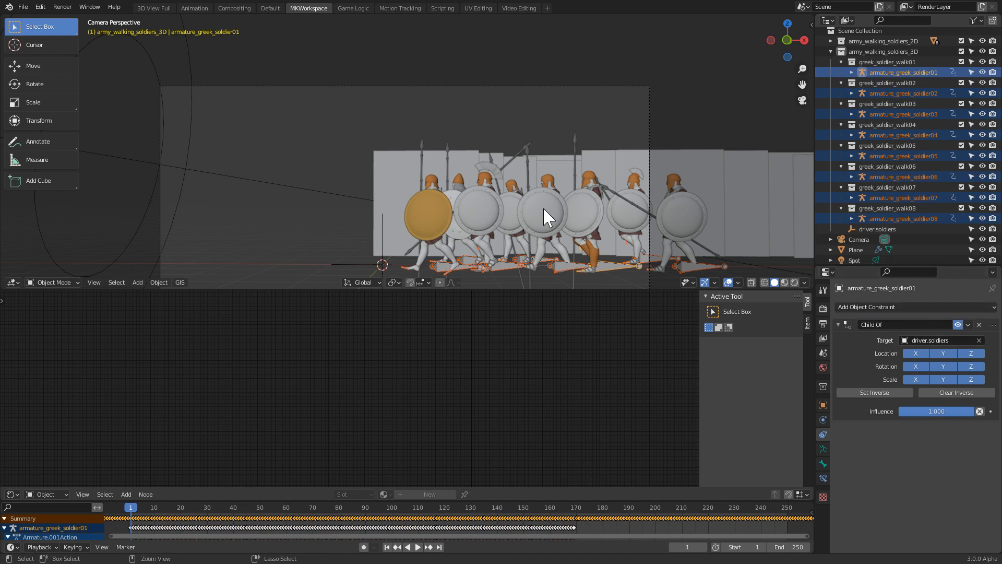
key(ctrl+c)
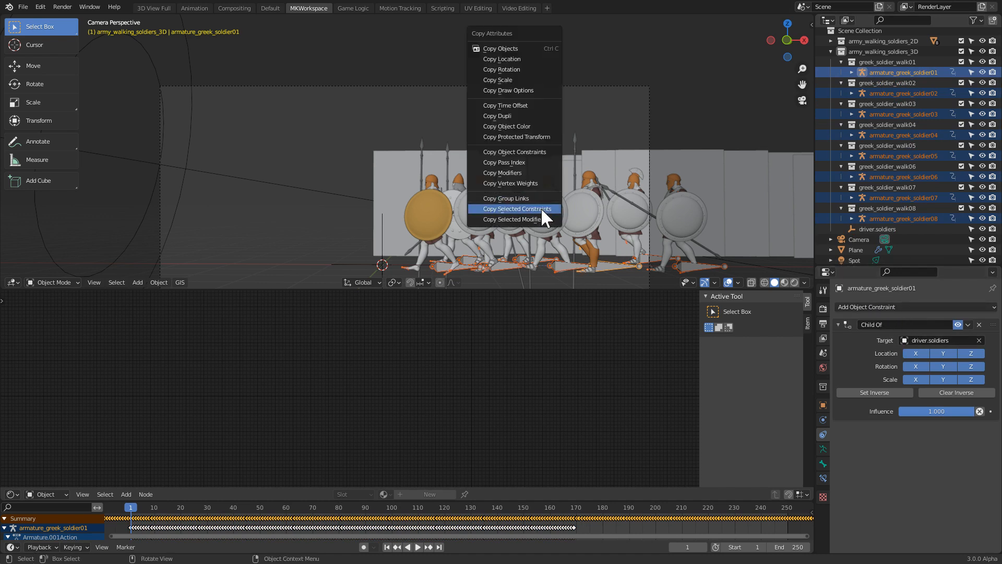
click(540, 208)
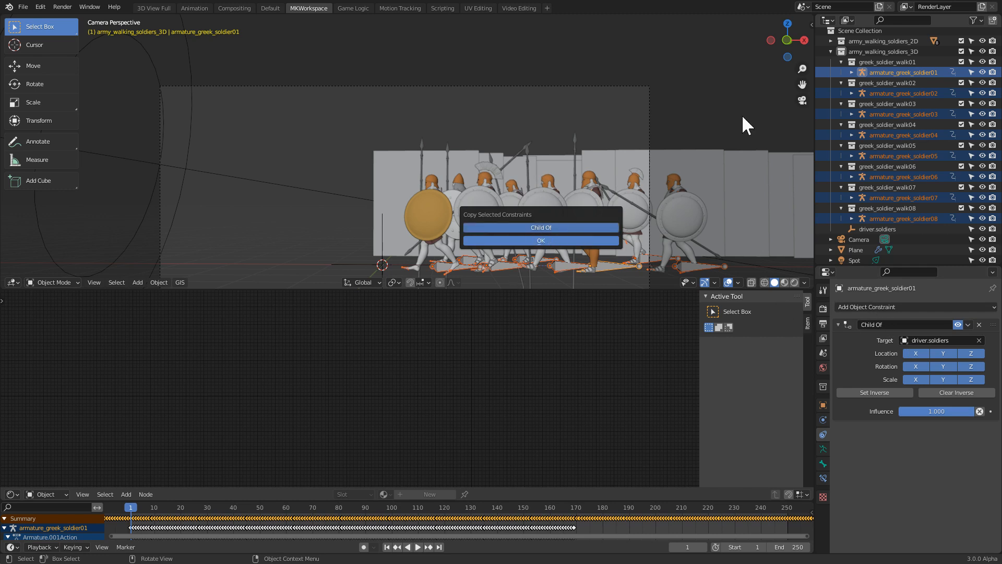
click(532, 237)
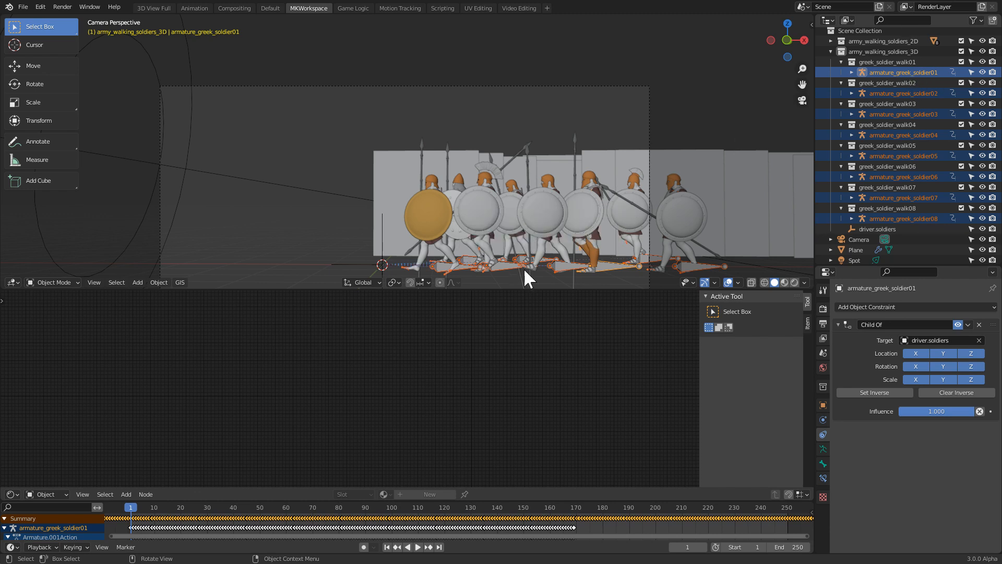
- Check the copied constraint on armature_greek_soldier03 and test the whole group by temporarily moving driver.soldiers, then cancel the move
click(934, 95)
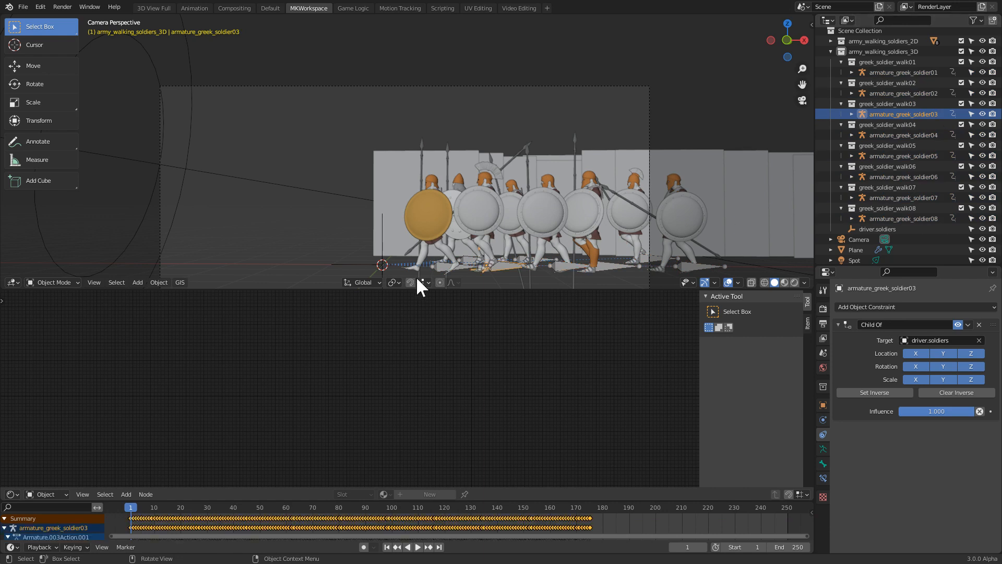
click(383, 263)
key(g)
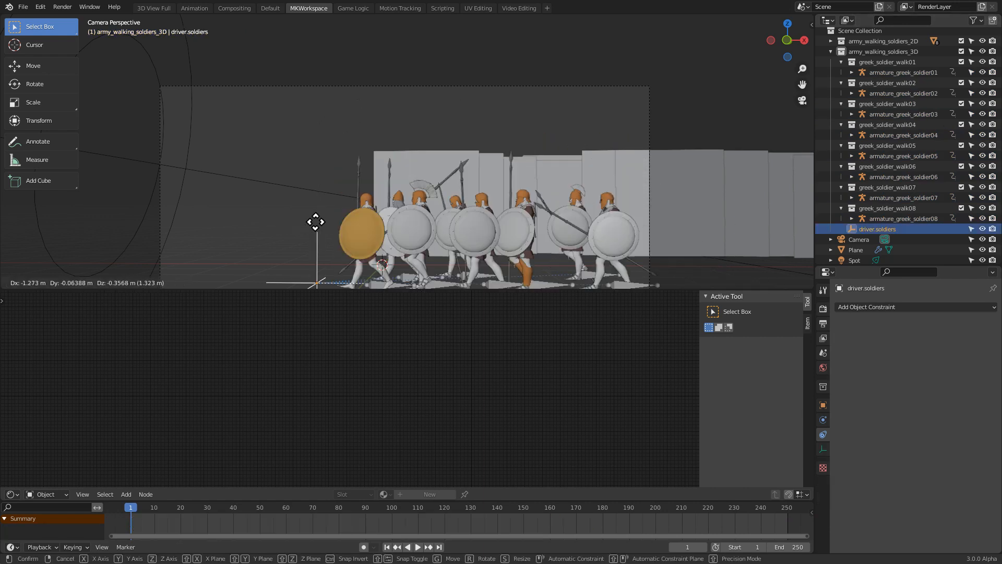
right_click(398, 170)
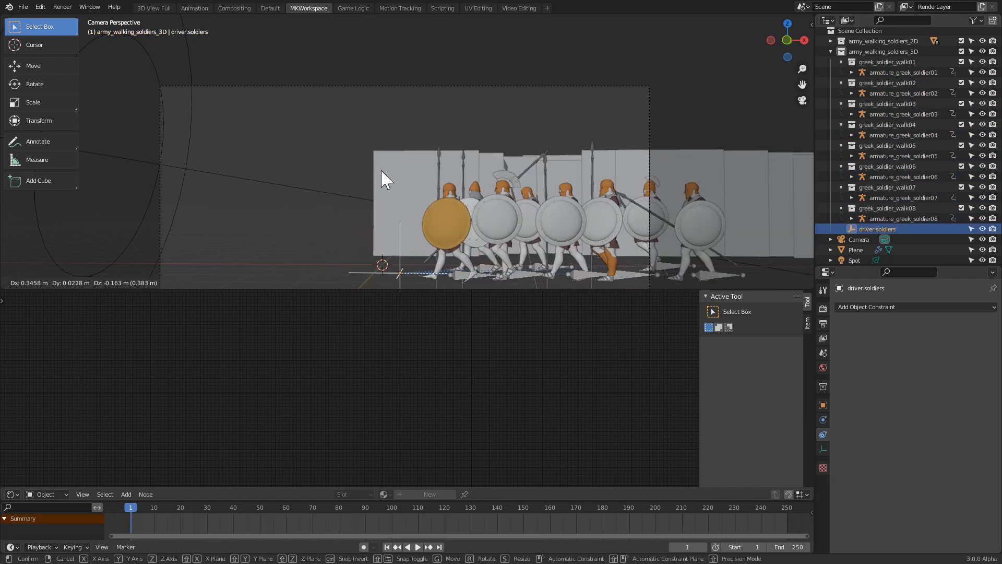
scroll(412, 185, down, 1)
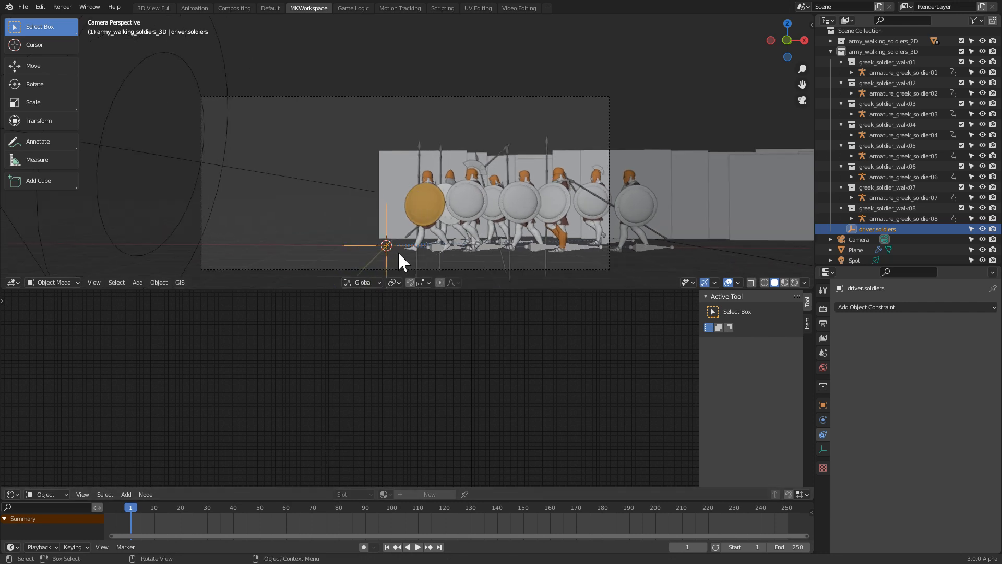
- Exclude the army_walking_soldiers_2D collection from the view layer and rename the Plane object as soldiers2D
scroll(943, 45, up, 1)
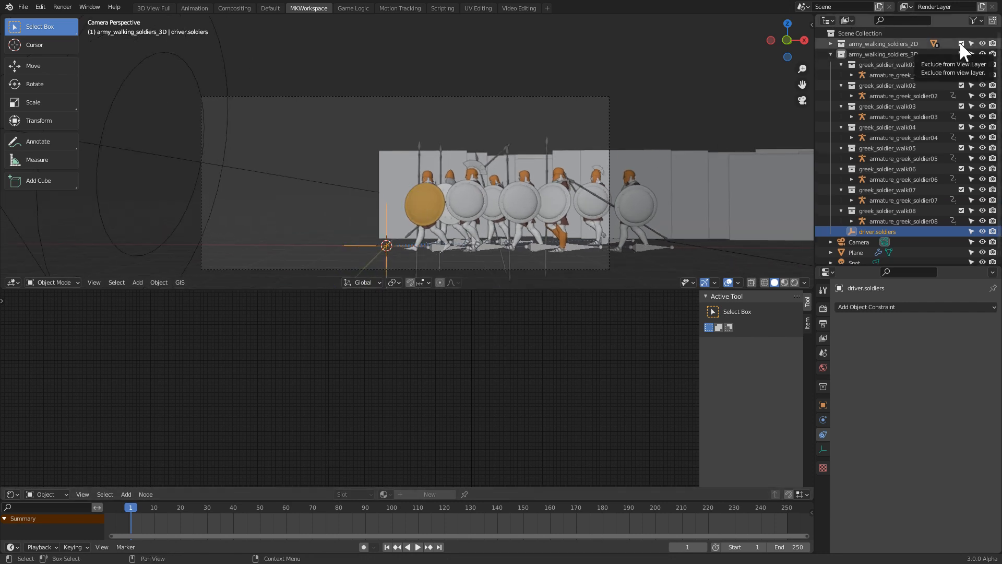
click(961, 43)
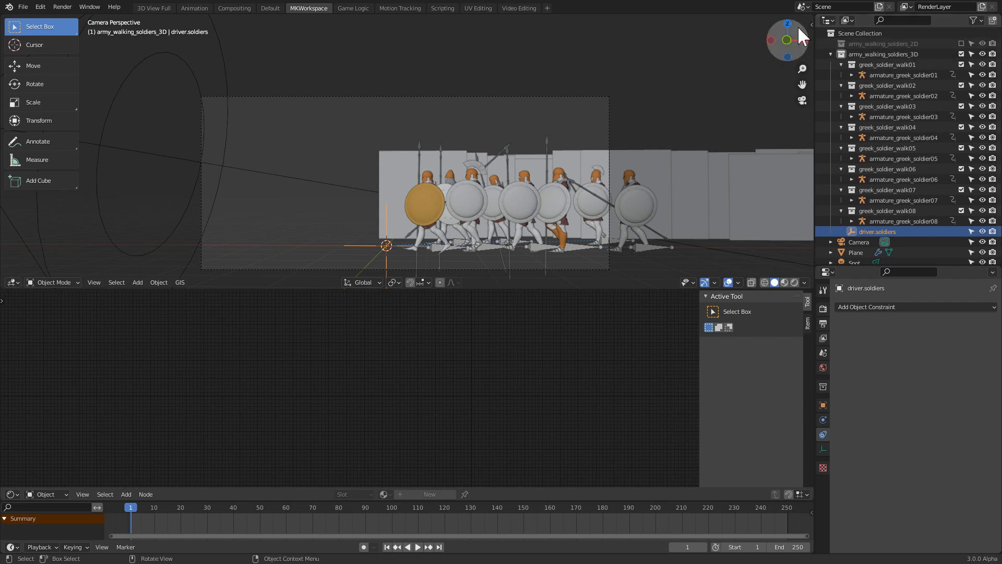
scroll(841, 222, down, 1)
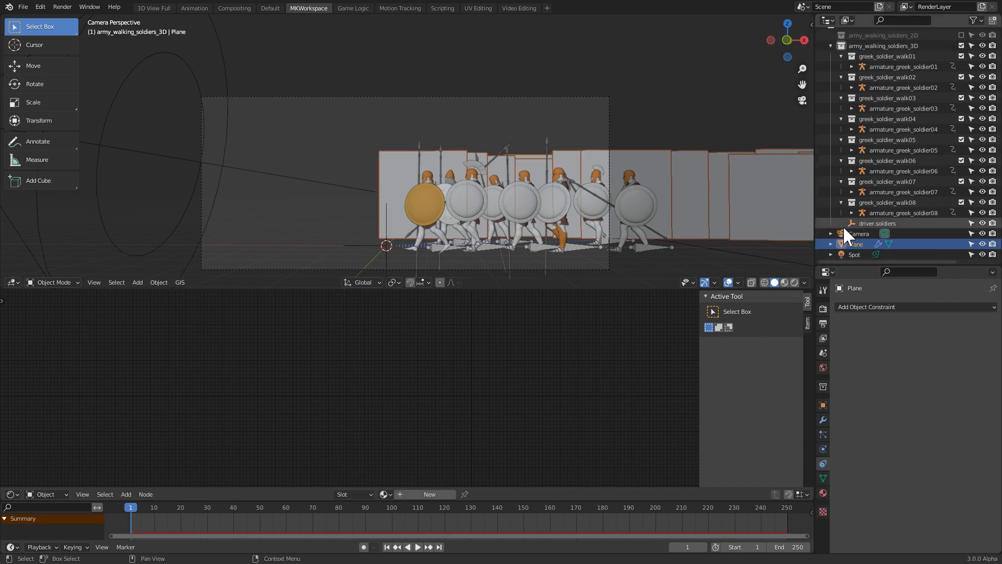
double_click(852, 243)
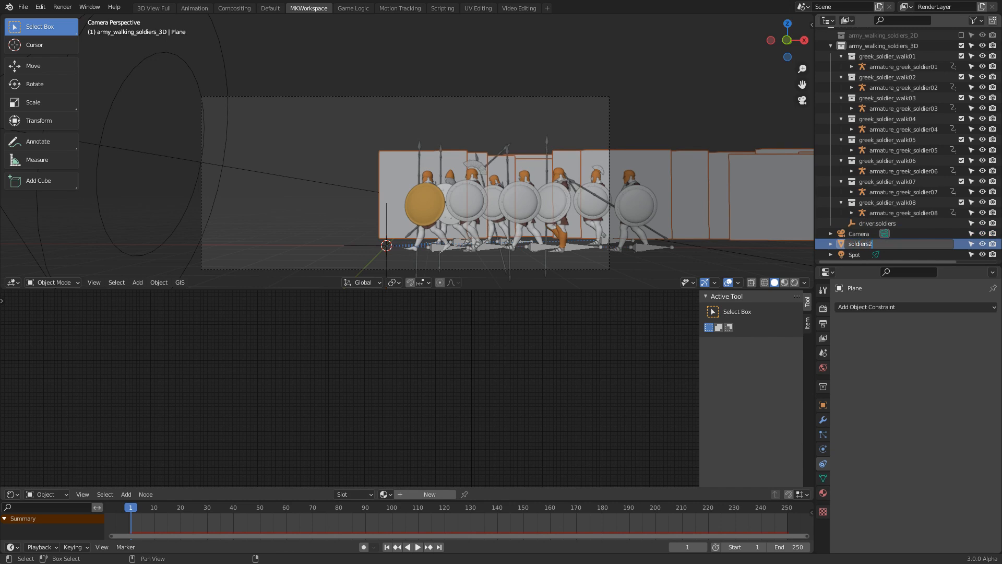
text(soldiers2D)
key(Return)
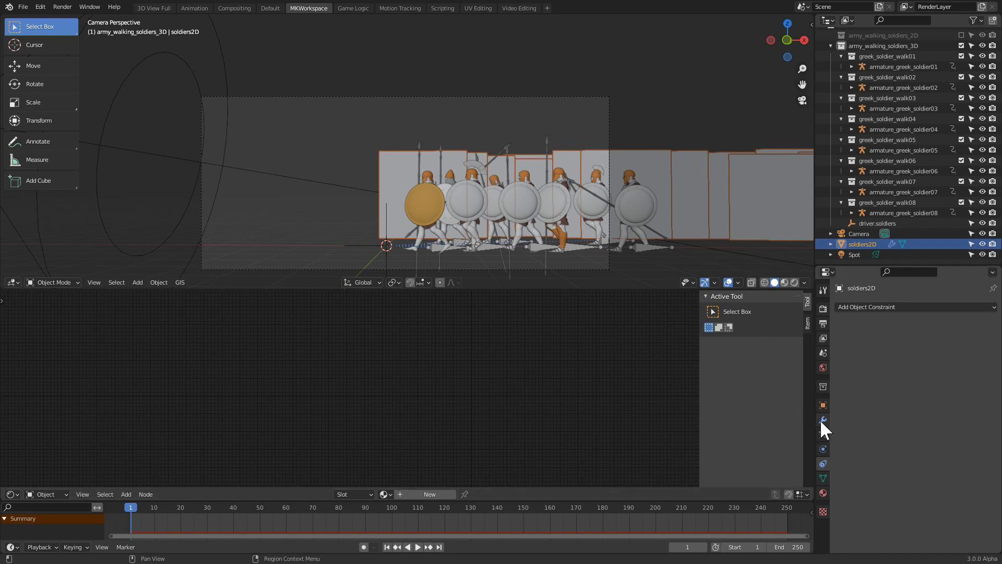
- Turn off the viewport display of the soldiers2D particle system and briefly play the animation of the 3D soldiers
click(823, 434)
click(434, 126)
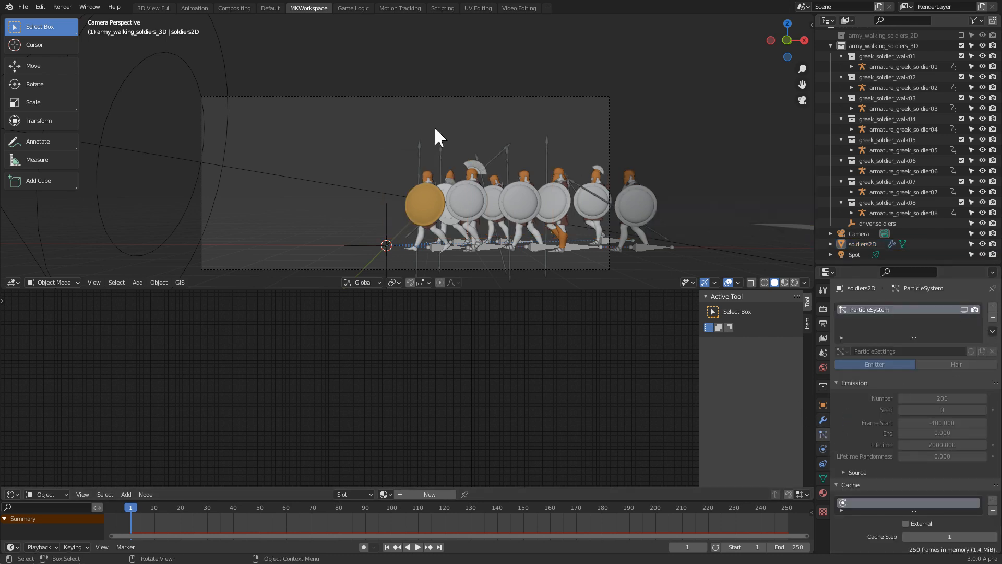
key(space)
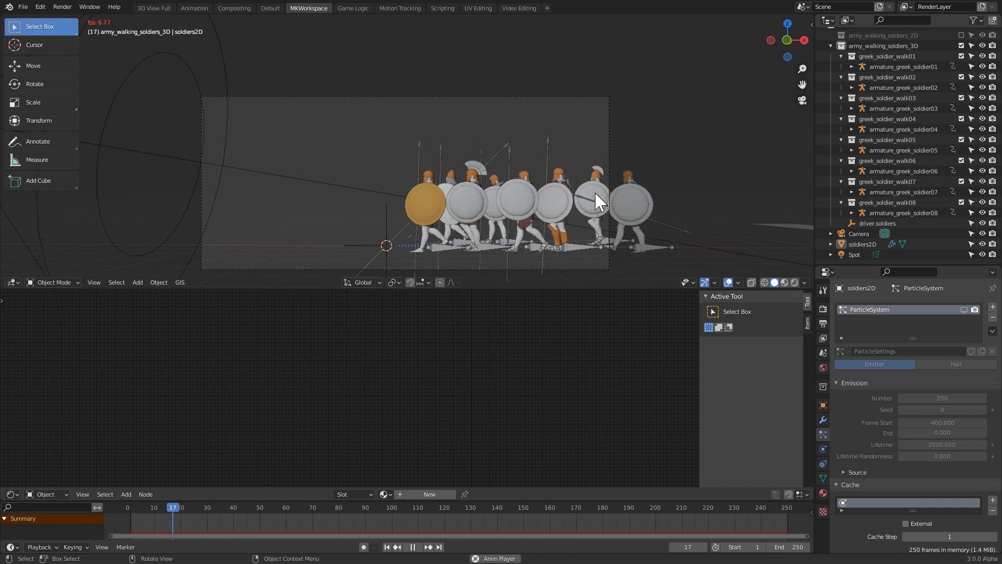
key(space)
- Insert a Location keyframe for the driver.soldiers empty at frame 1
click(362, 245)
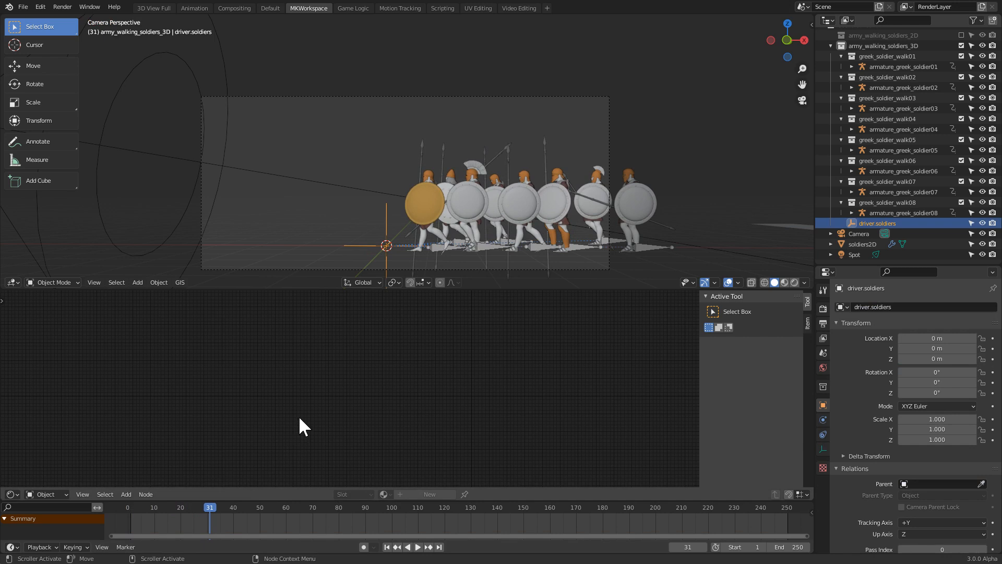
key(shift+Left)
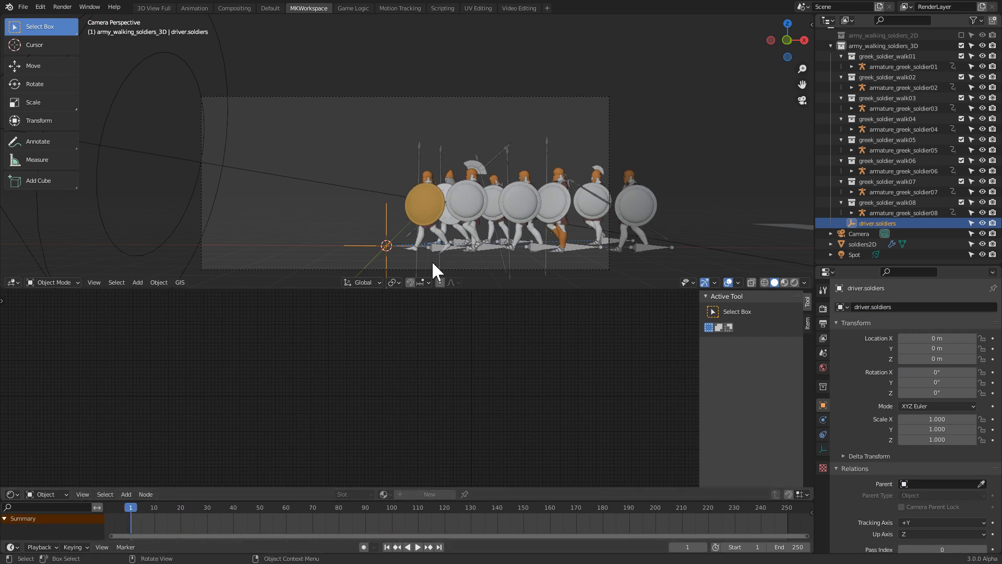
key(i)
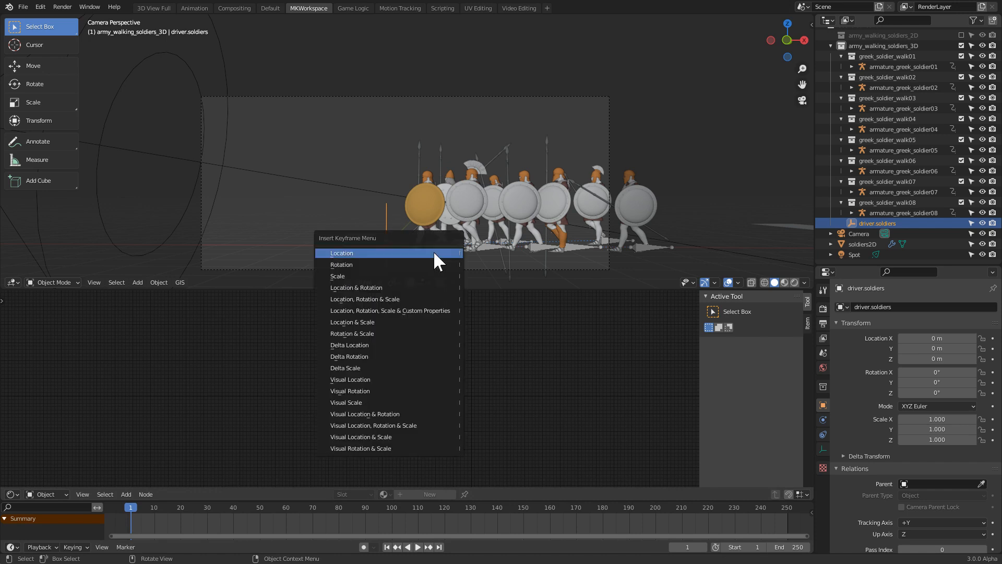
click(377, 253)
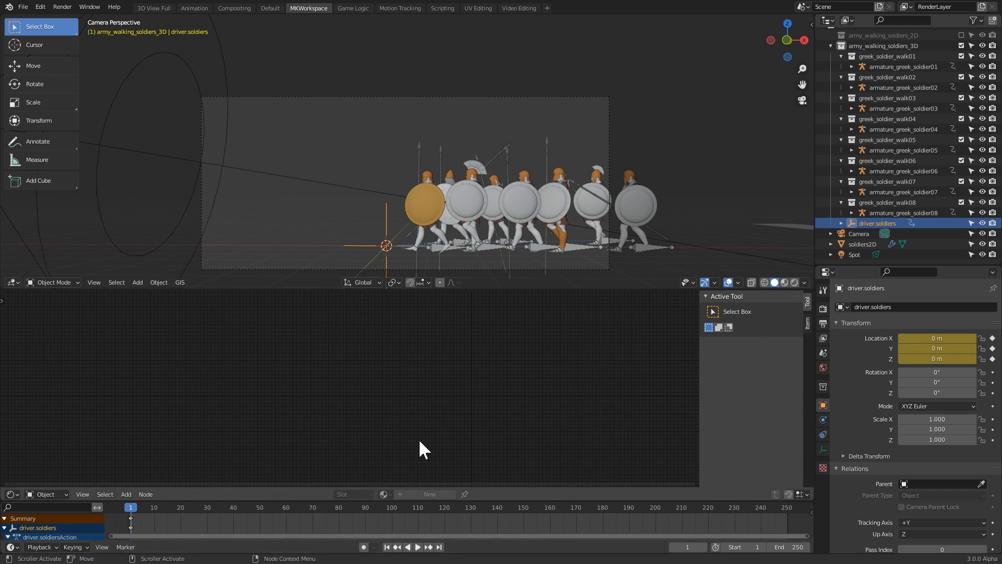
- At frame 250, move driver.soldiers about -7.92 m along the global X axis and insert a Location keyframe
key(shift+Right)
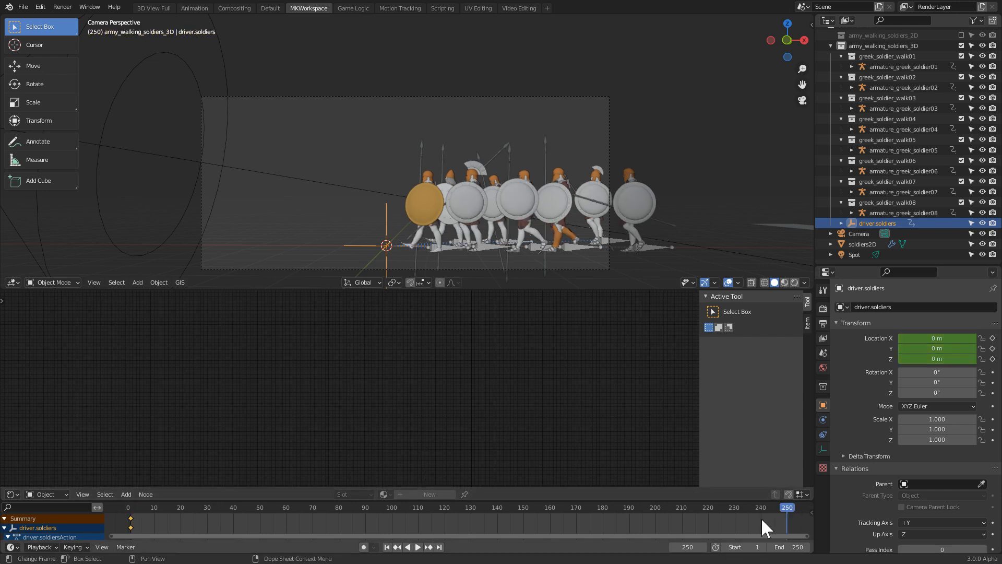
key(g)
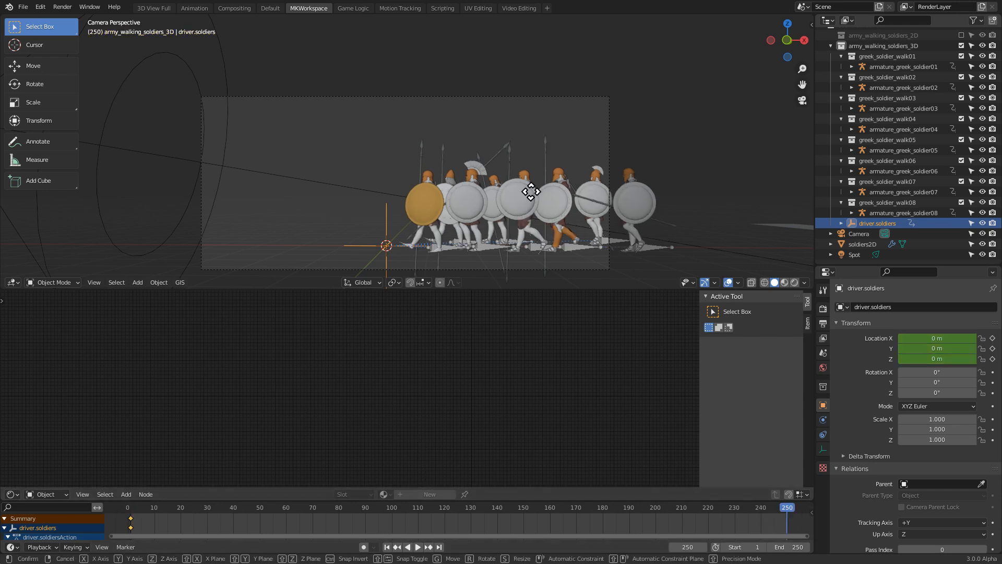
key(x)
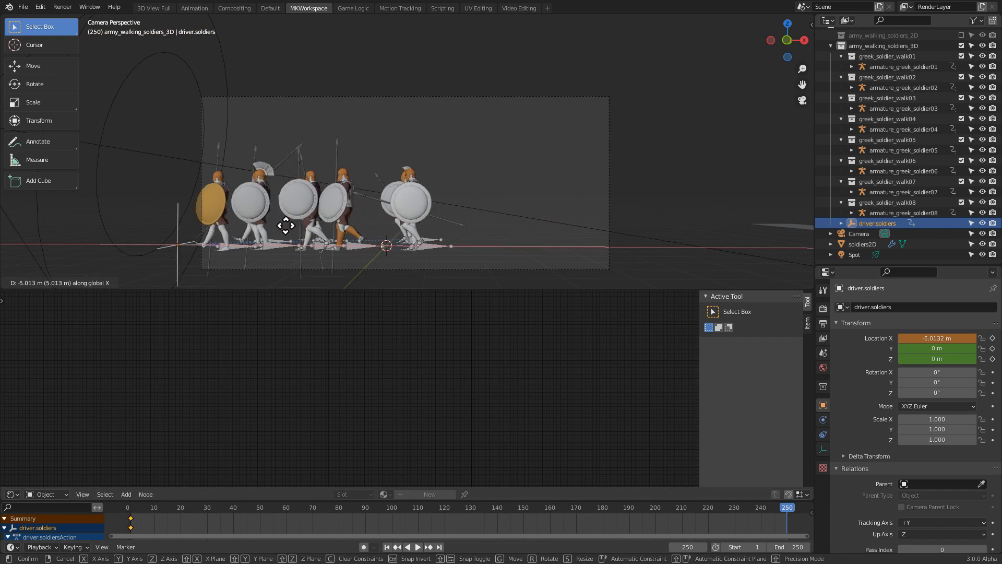
click(202, 232)
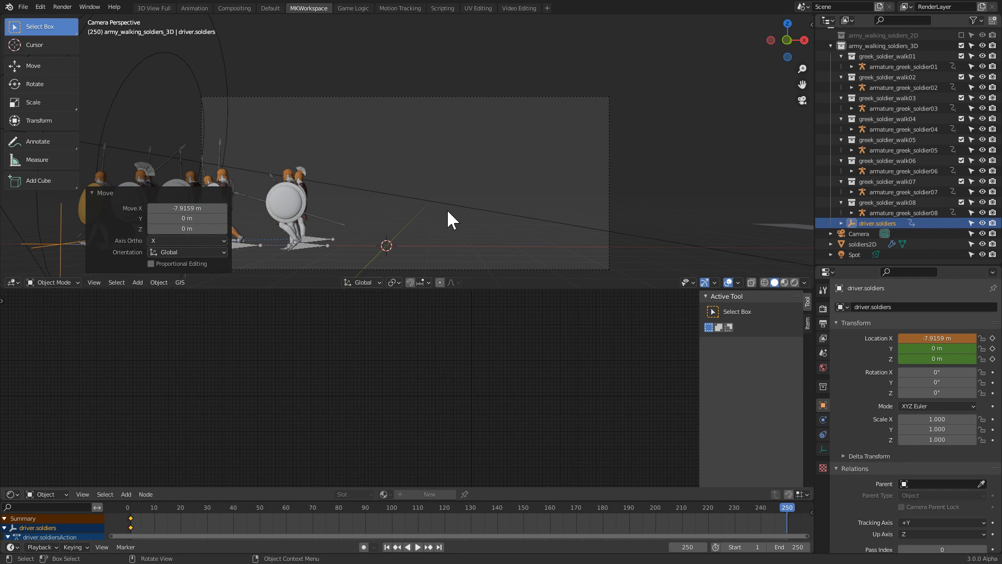
key(i)
click(446, 210)
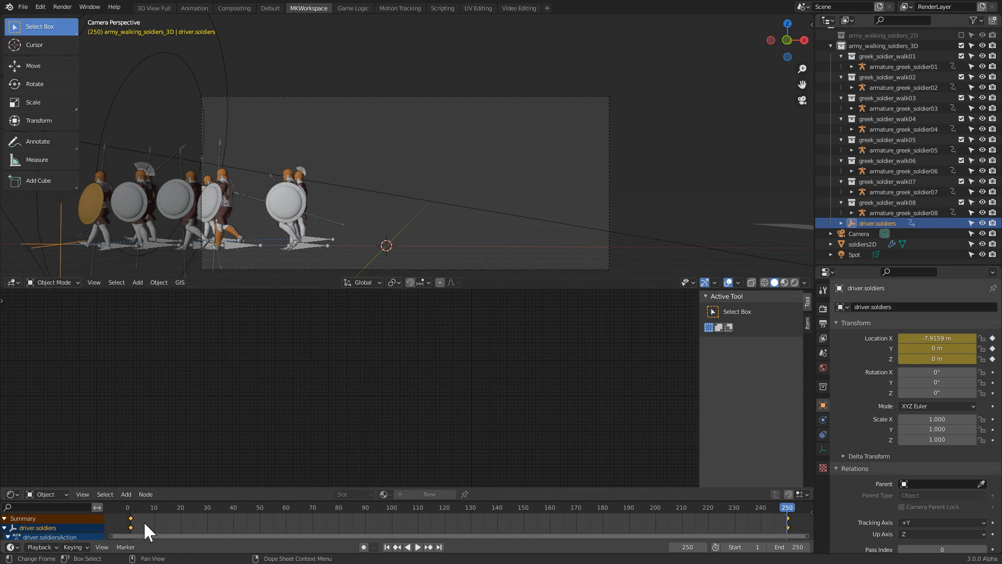
- Set the interpolation of the driver.soldiers keyframes to Linear
key(t)
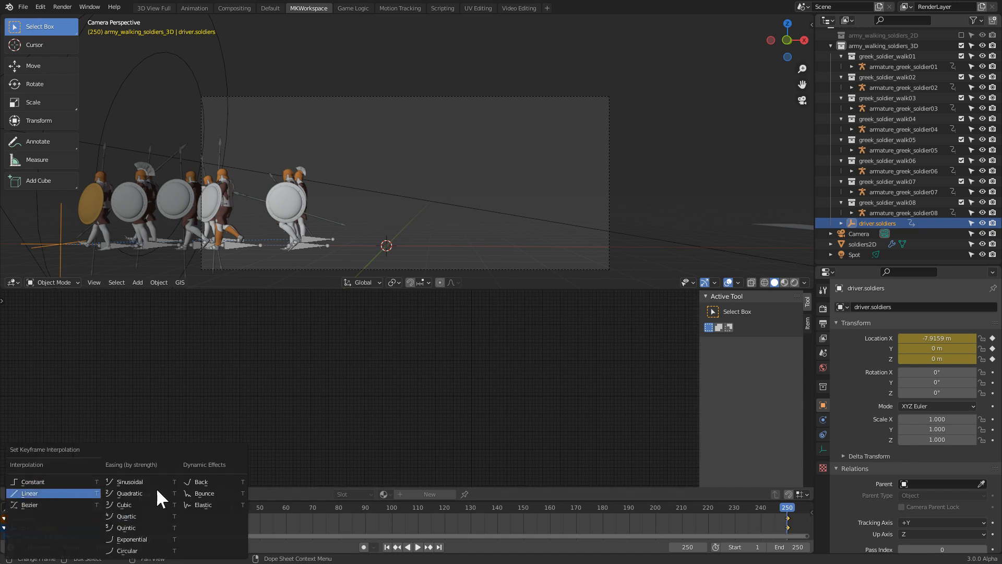
click(63, 492)
key(t)
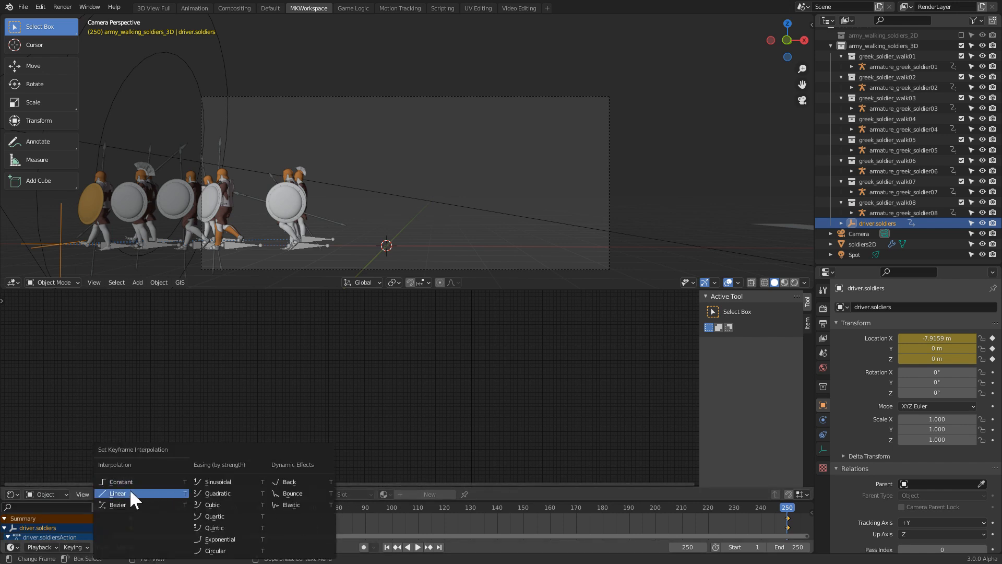
click(108, 491)
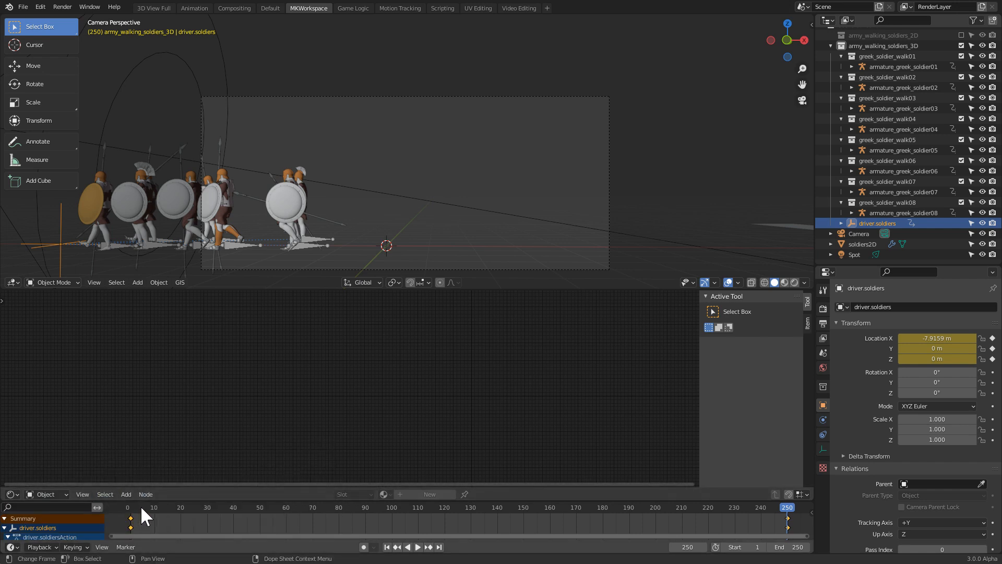
- Play back the marching soldiers and hide the viewport overlays for a clean view of their movement
key(space)
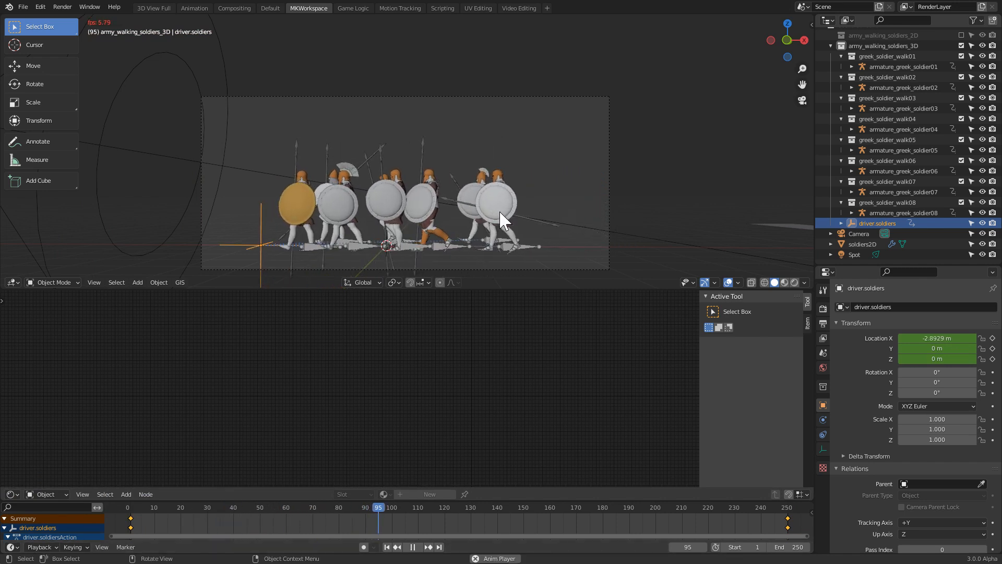
click(729, 280)
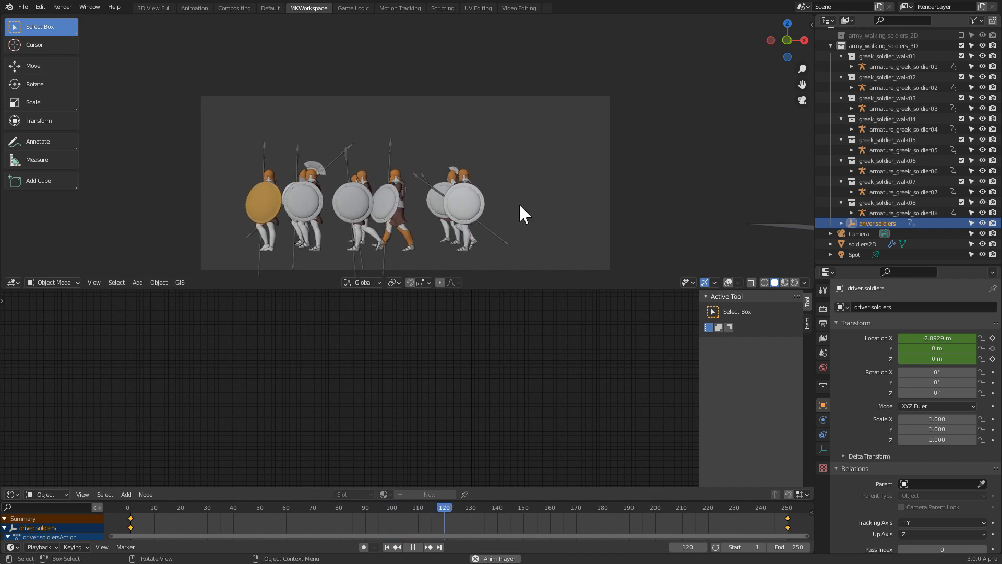
key(space)
- Replace the empty node editor with the Graph Editor, bring the driver.soldiers location curve into view, and play the animation from partway along it
click(14, 492)
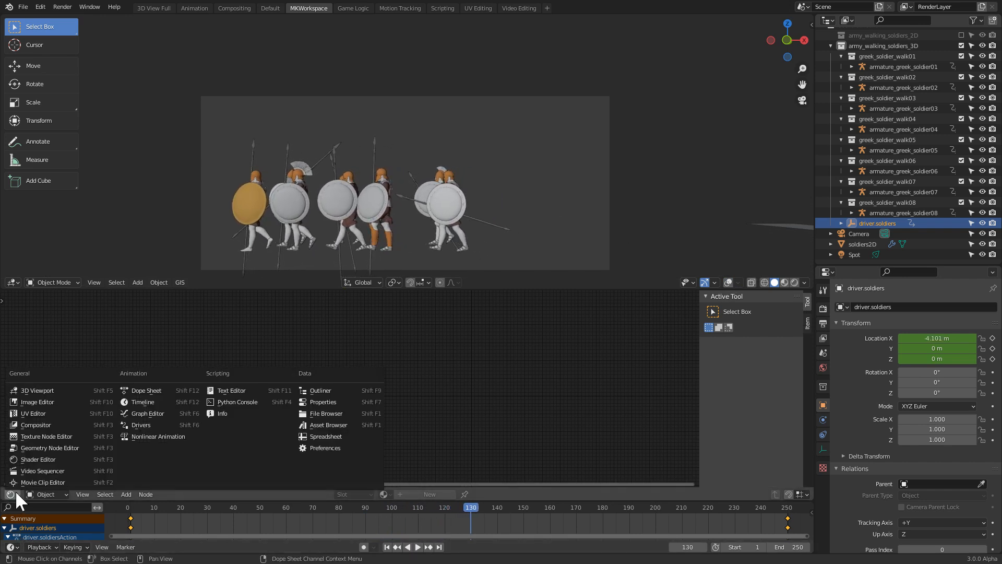
click(159, 414)
scroll(514, 422, down, 8)
middle_drag(542, 420, 452, 395)
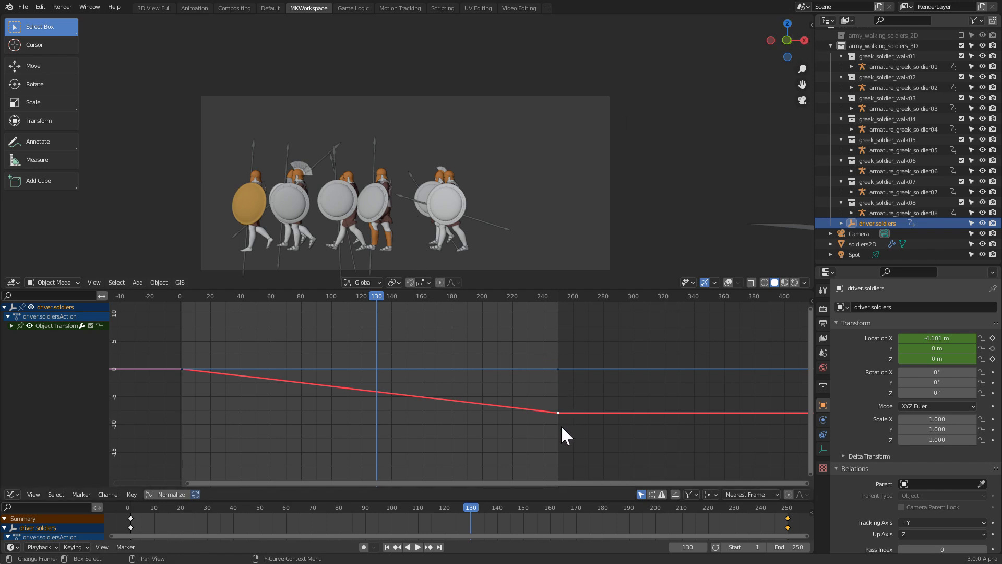
click(464, 296)
key(space)
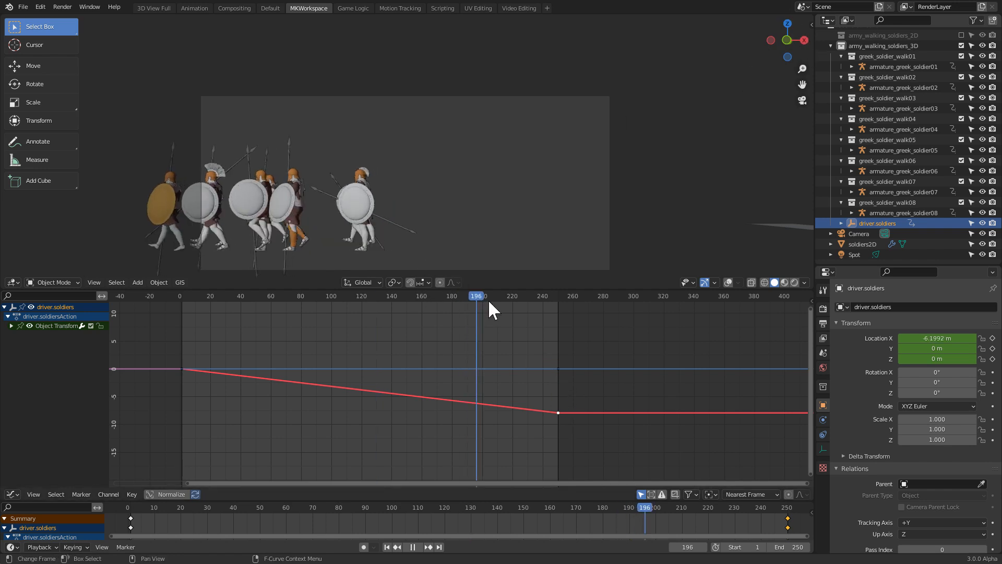
key(space)
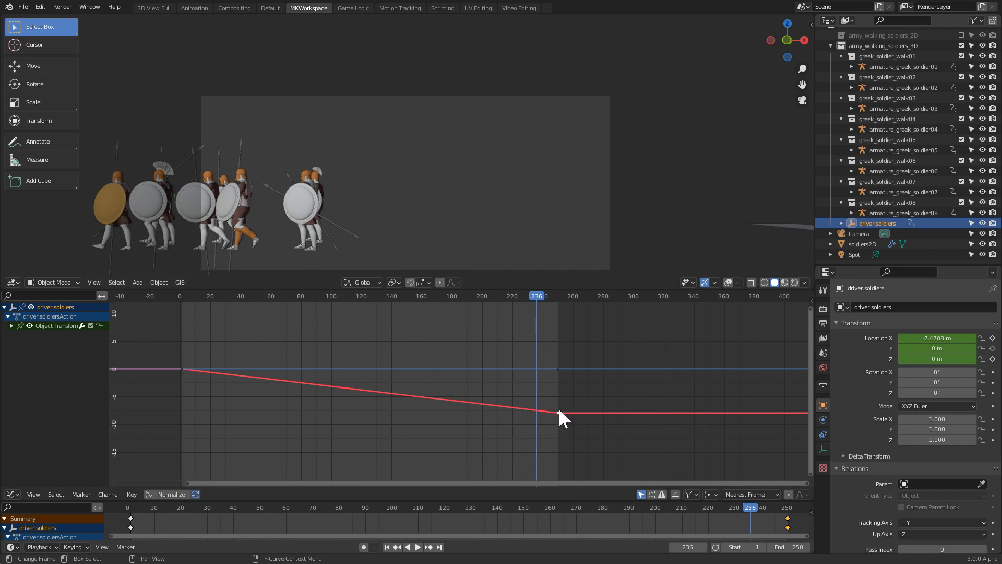
key(g)
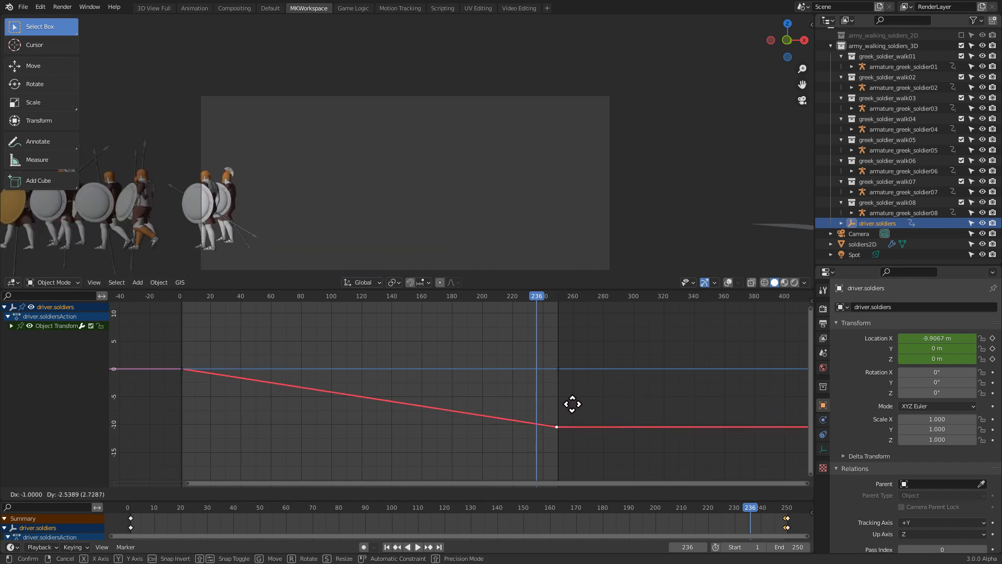
click(573, 403)
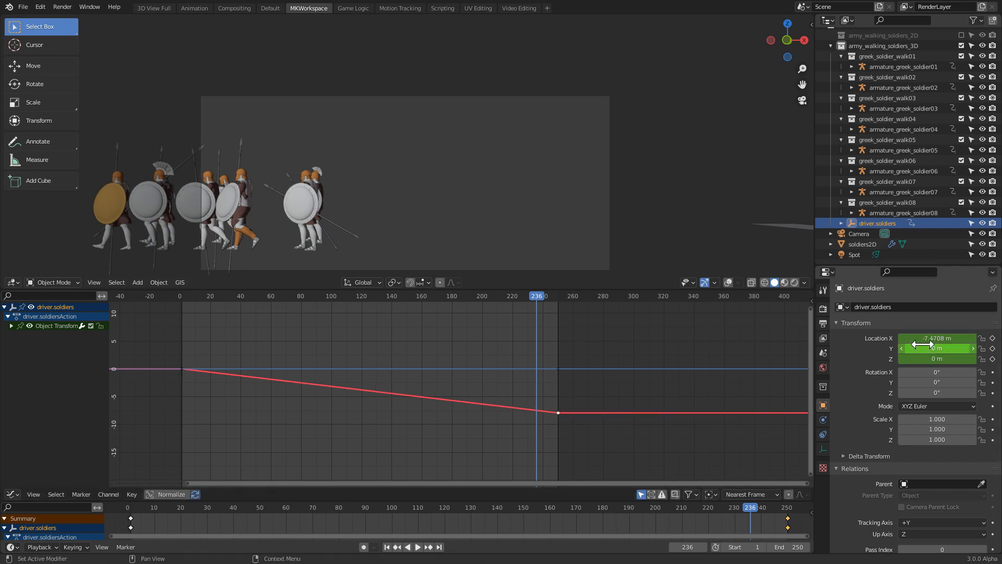
key(g)
key(y)
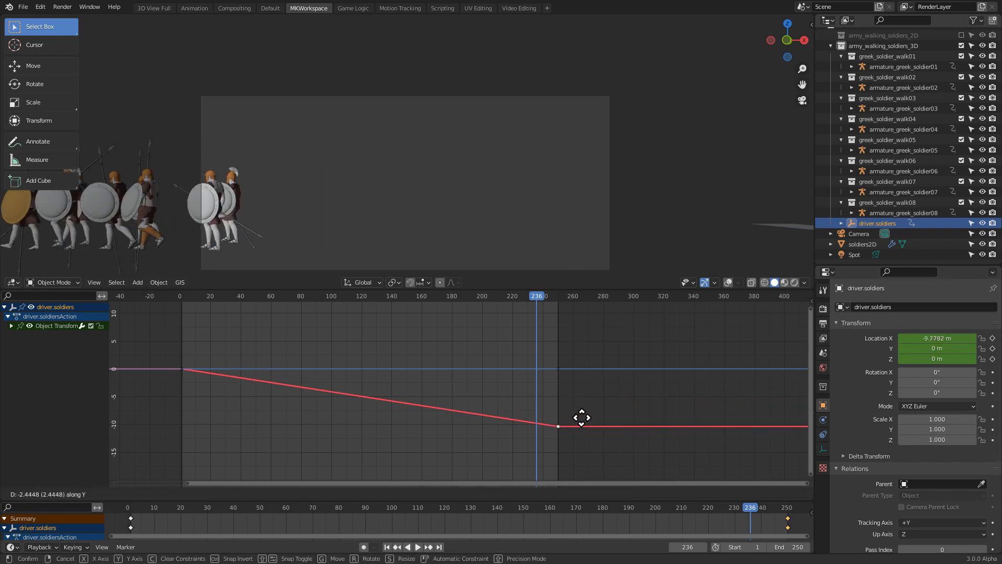
right_click(580, 434)
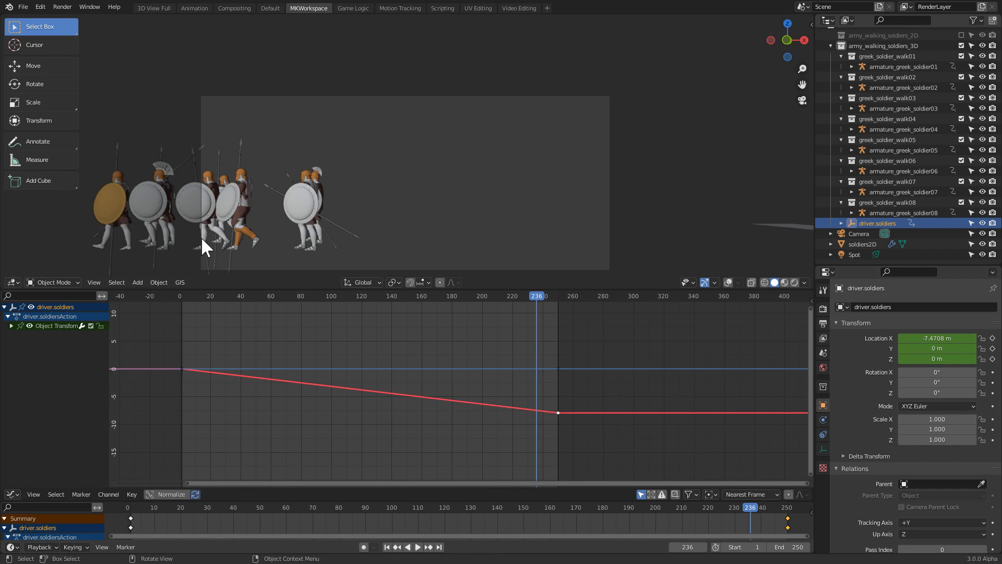
- Lower the end keyframe of the driver.soldiers X location curve by about 6.77 along Y and play from about frame 22
key(g)
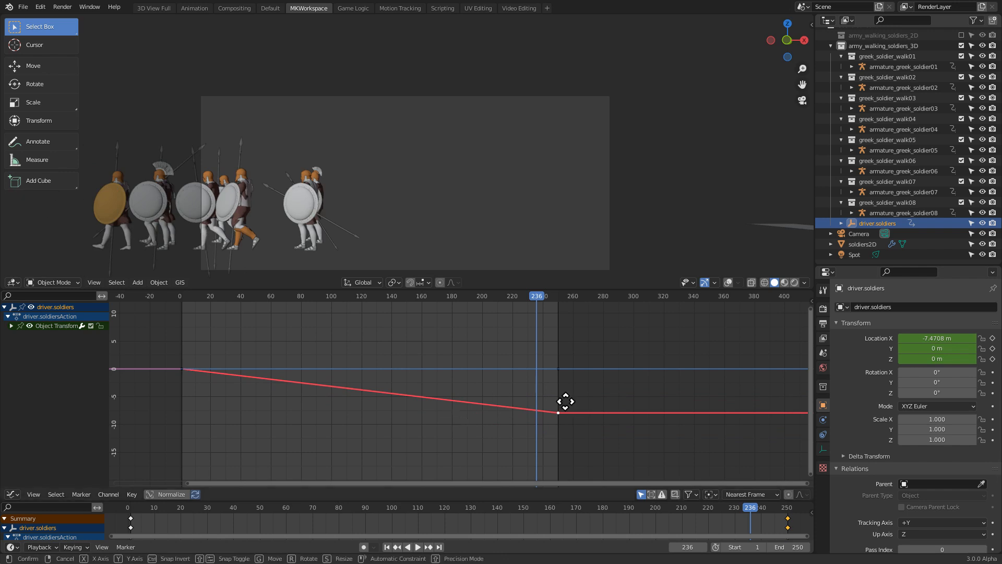
key(y)
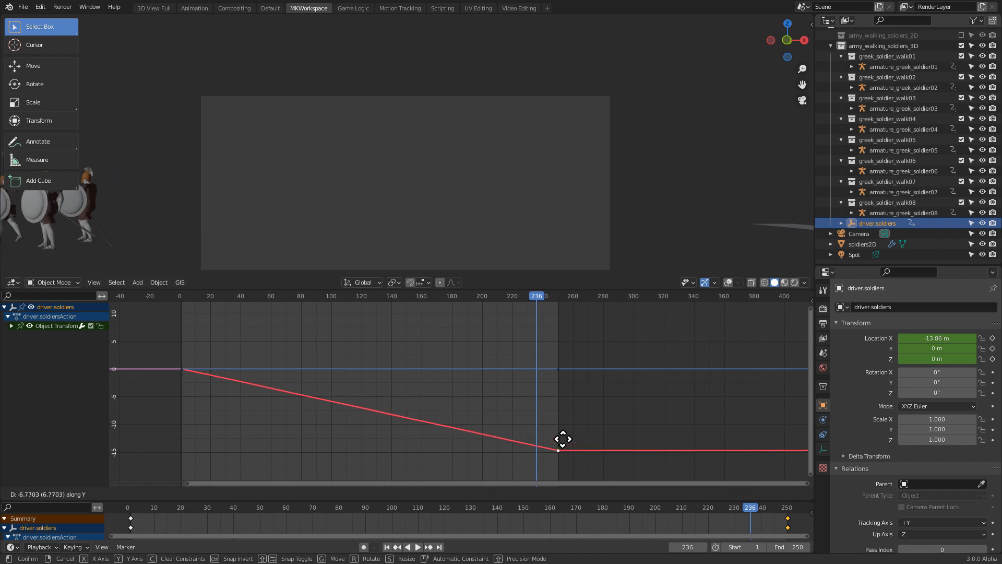
click(563, 438)
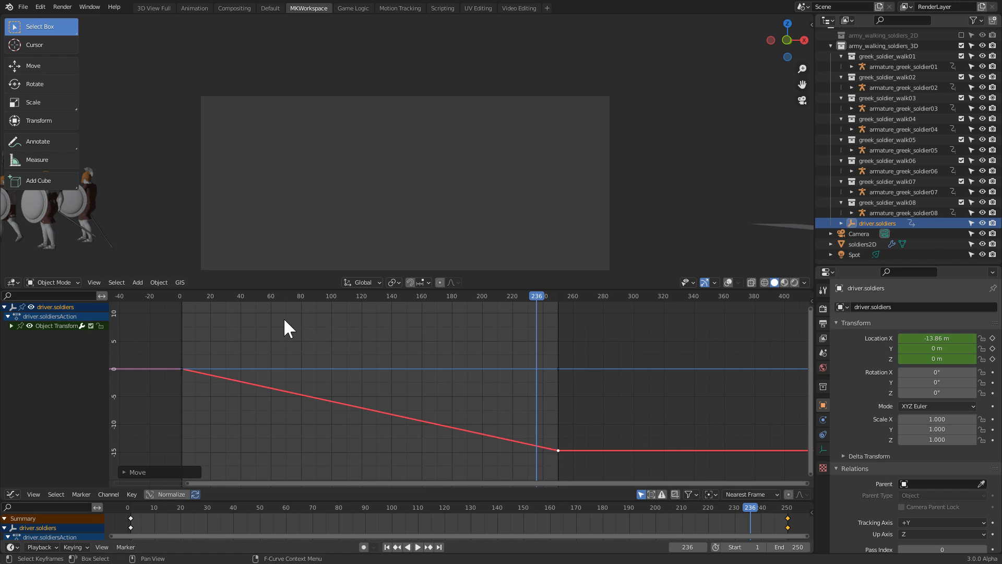
drag(187, 294, 217, 292)
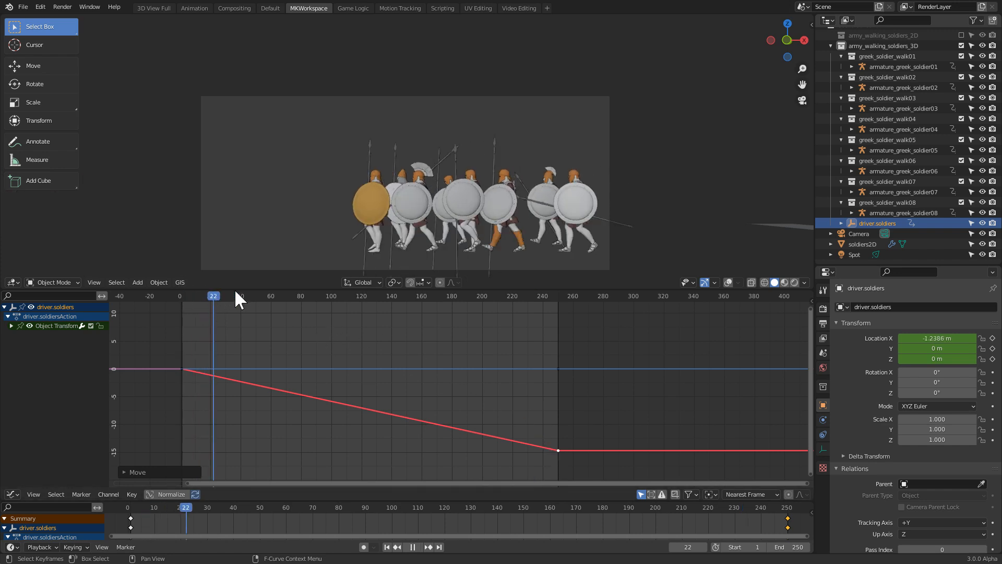
key(space)
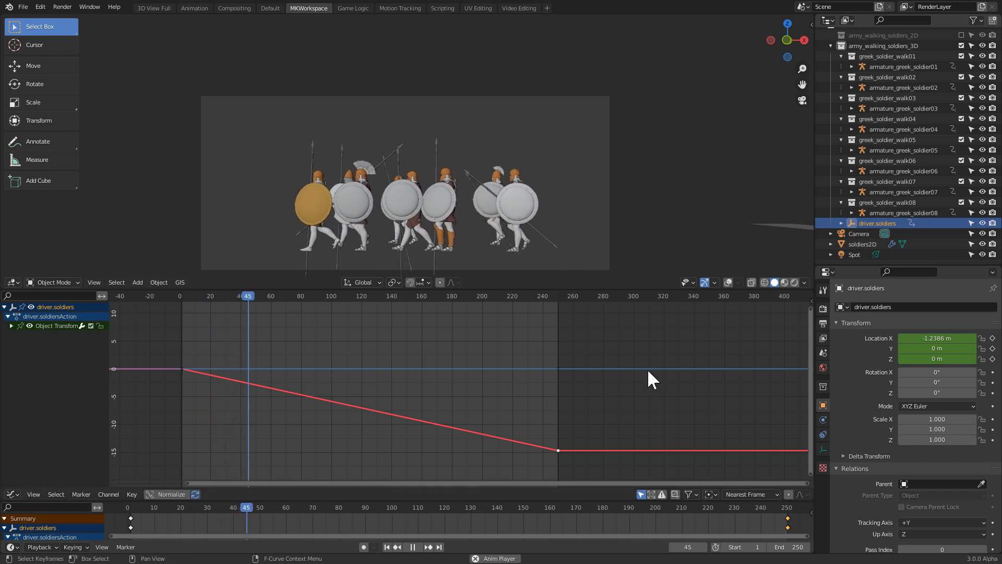
- Pause the playback and raise the curve's end keyframe along Y to about -13 m
key(space)
key(g)
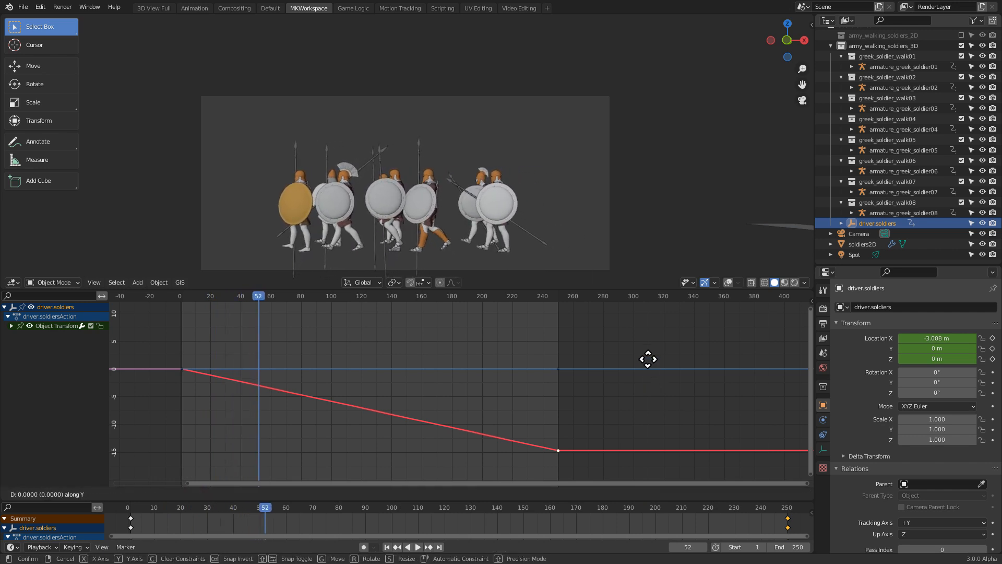
key(y)
click(648, 359)
- Play the animation with the soldiers' feet in close view and raise the curve's end keyframe slightly along Y
key(space)
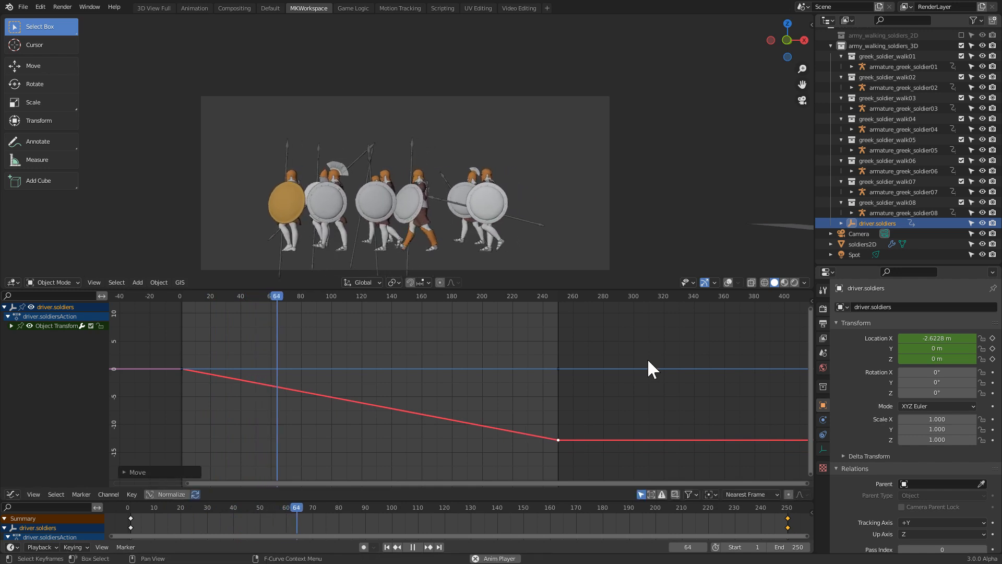
scroll(506, 239, up, 4)
shift+middle_drag(505, 240, 384, 19)
shift+middle_drag(327, 230, 349, 40)
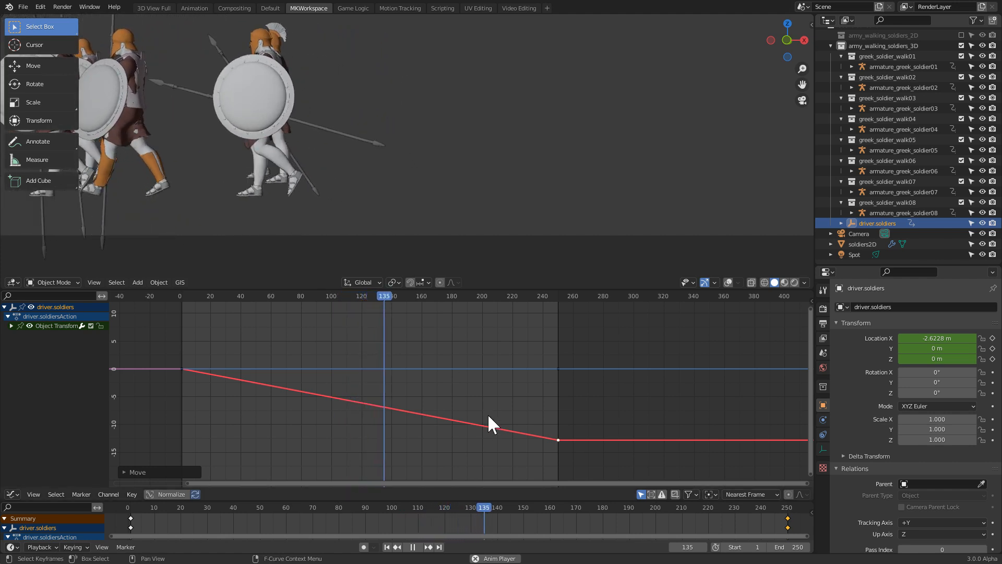
key(space)
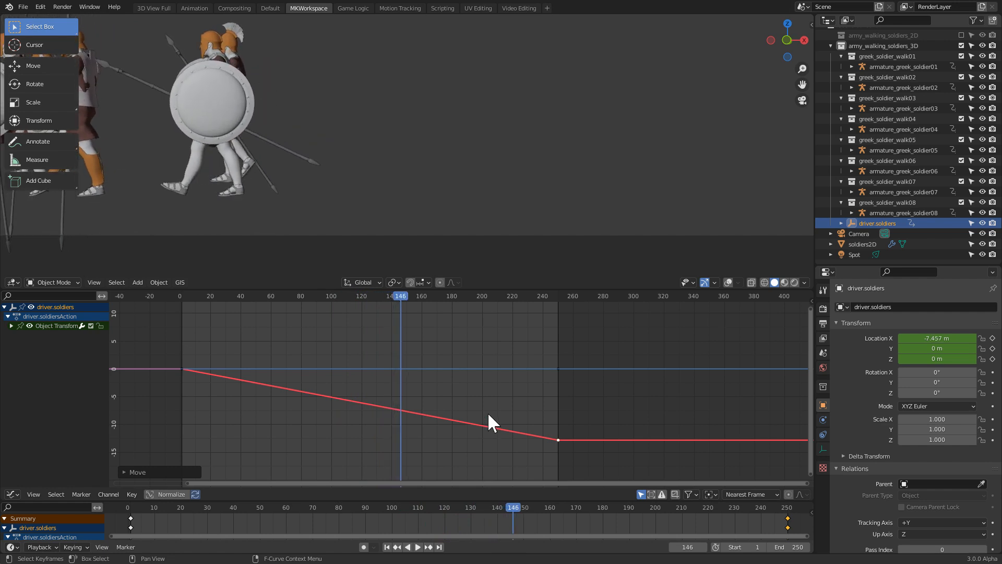
key(g)
key(y)
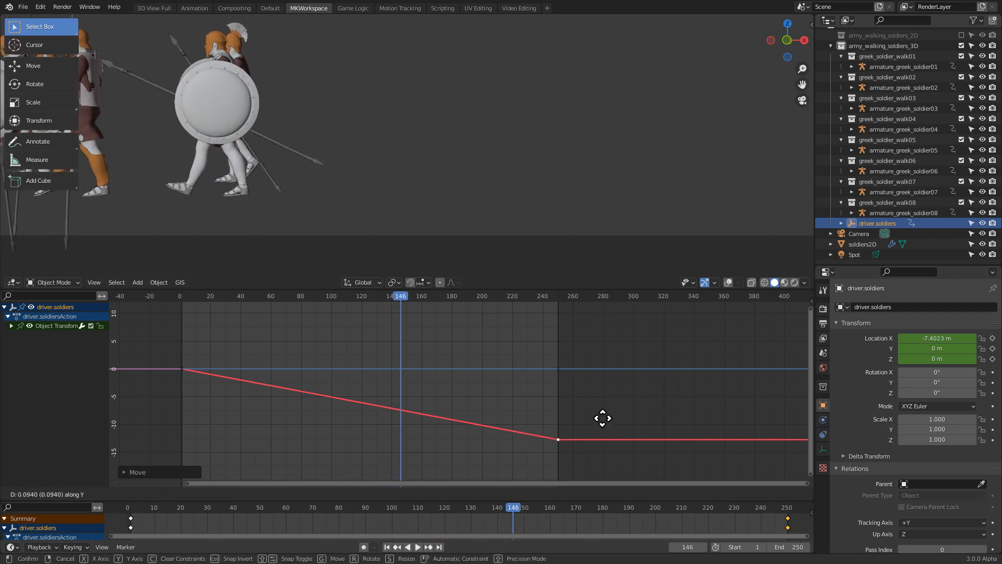
click(602, 413)
- Turn the viewport overlays back on and select the trouser meshes of the marching soldiers
scroll(424, 154, down, 4)
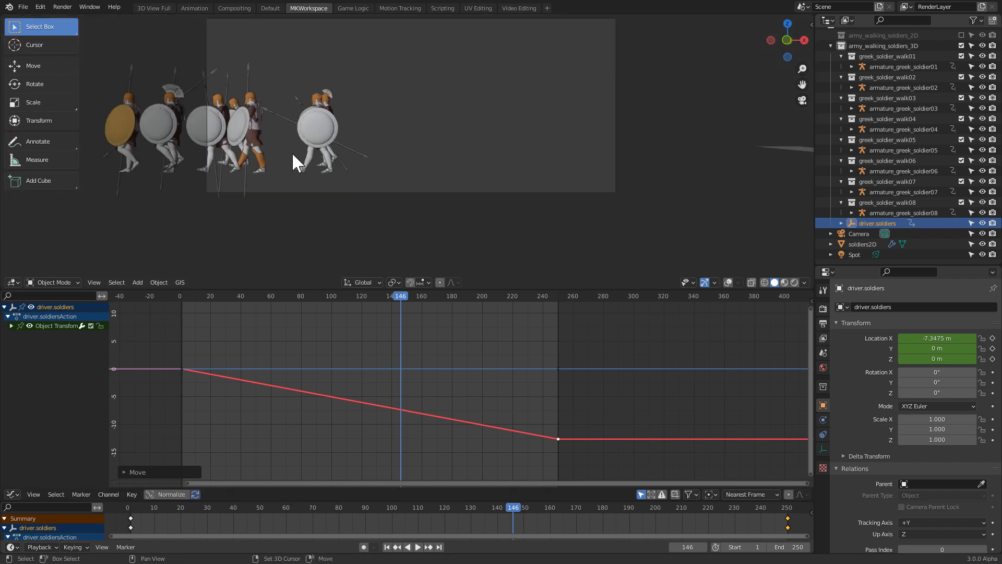
scroll(287, 145, up, 4)
shift+middle_drag(293, 146, 414, 172)
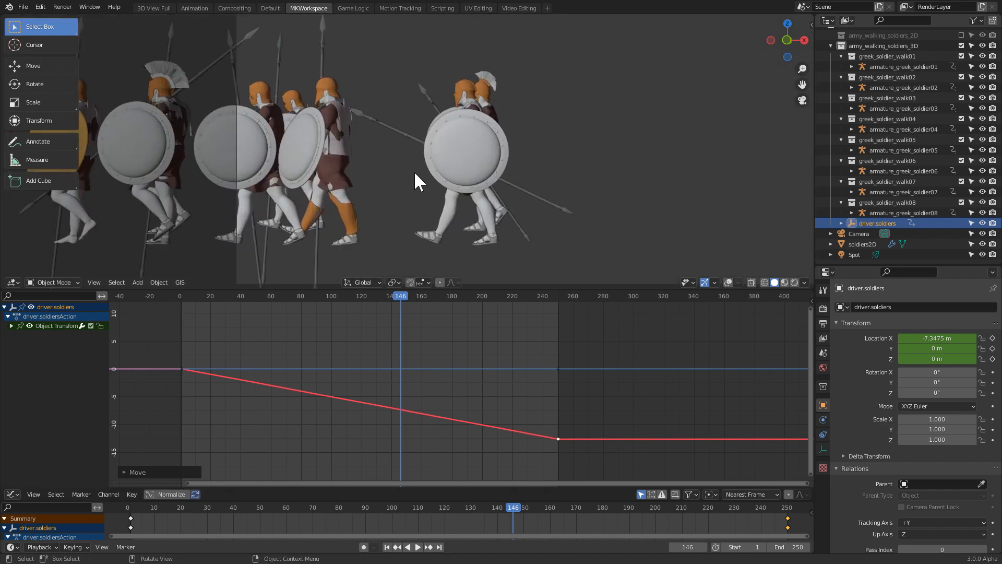
click(317, 196)
click(728, 281)
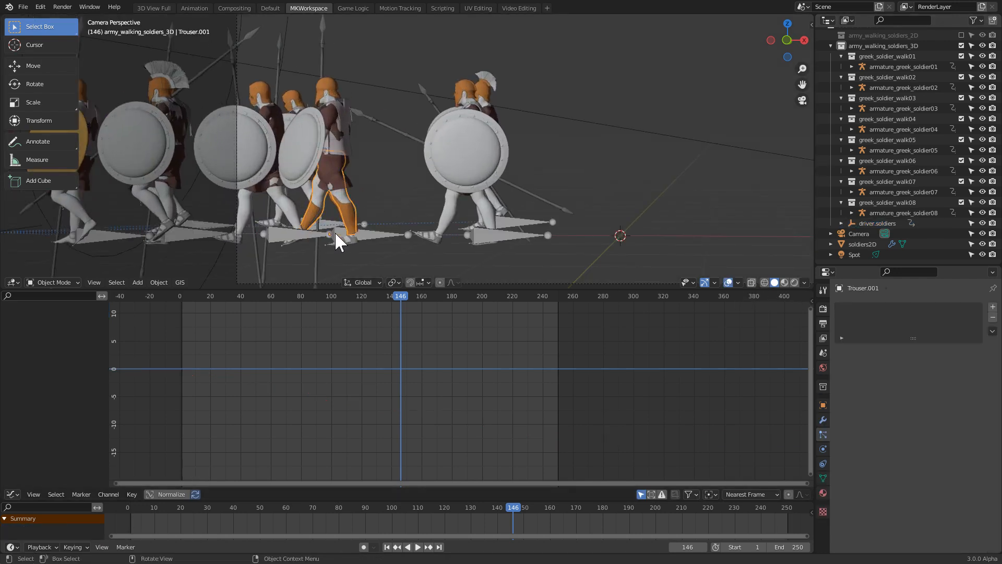
shift+click(286, 212)
shift+click(452, 198)
shift+click(151, 197)
shift+click(78, 206)
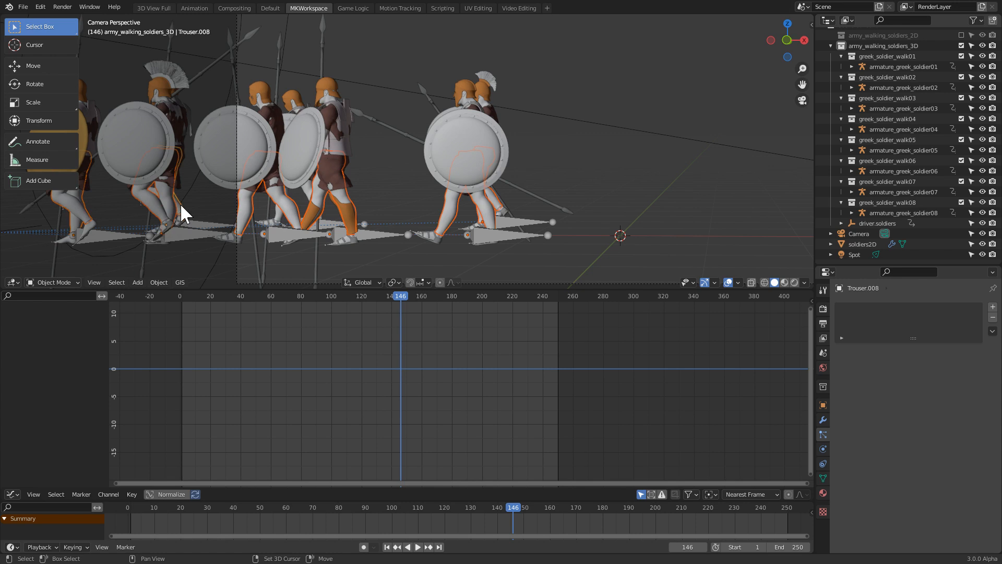
- Add all eight soldier armatures, armature_greek_soldier01 to armature_greek_soldier08, to the selection
shift+click(198, 225)
shift+click(199, 227)
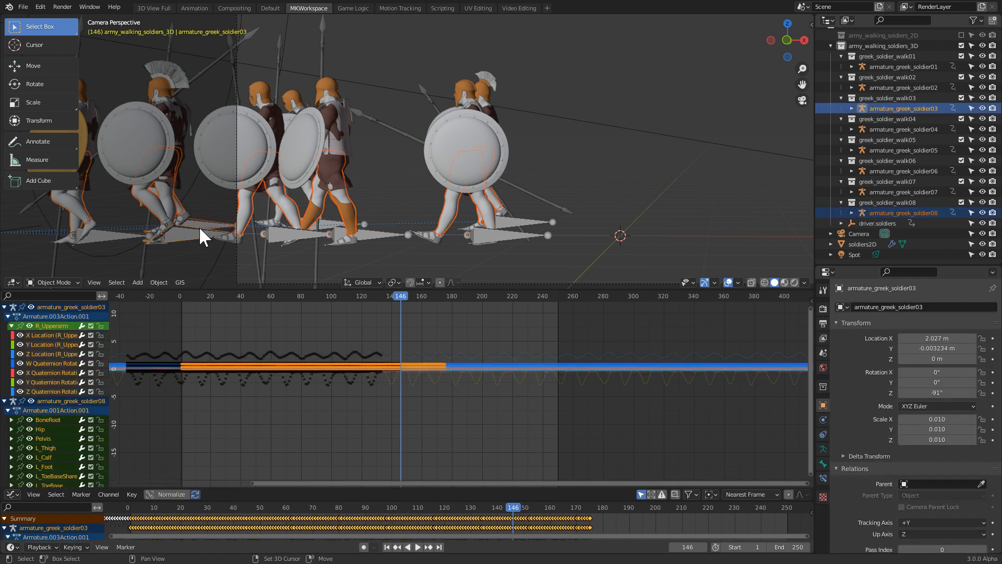
shift+click(277, 230)
shift+click(298, 229)
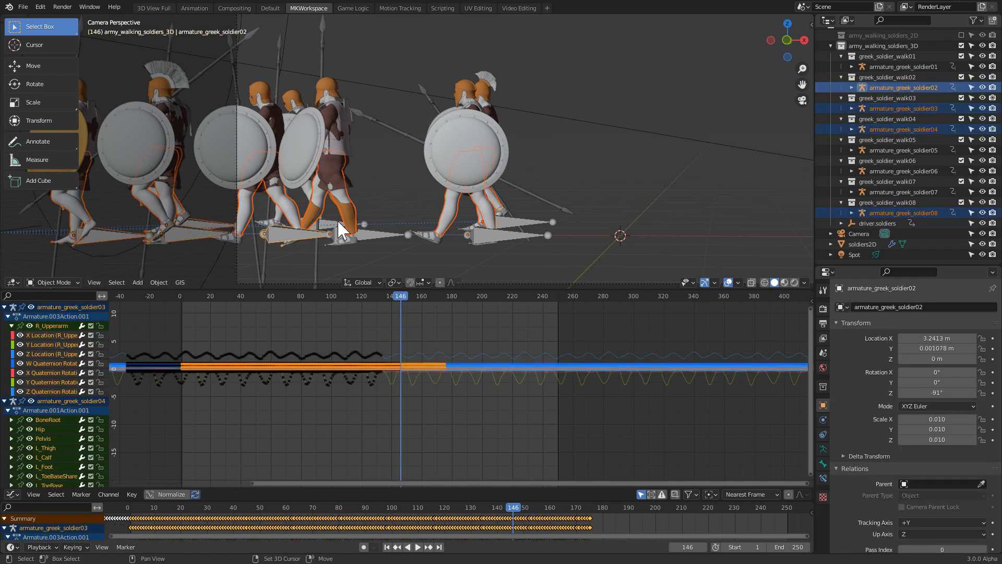
shift+click(349, 230)
shift+click(387, 229)
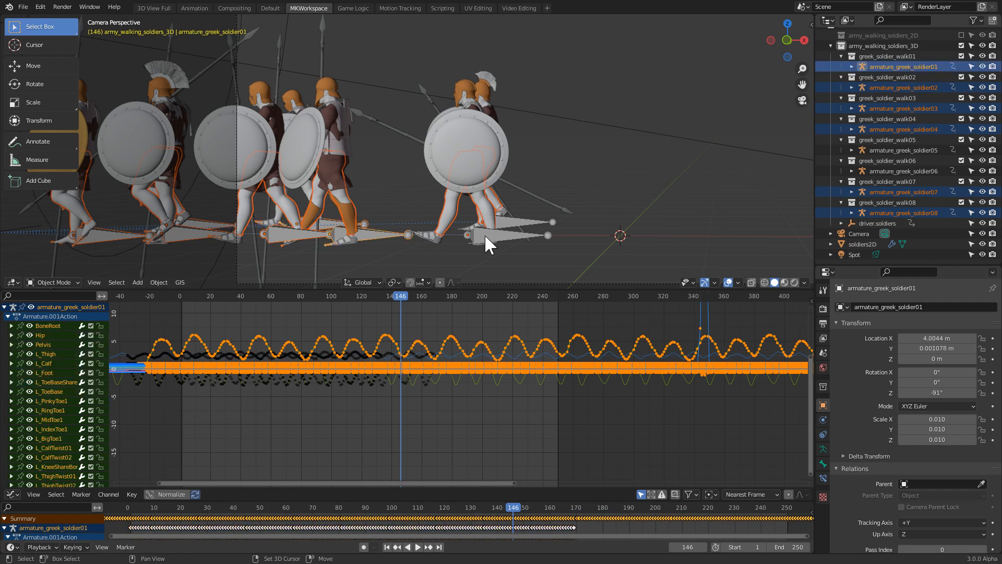
shift+click(521, 218)
shift+click(449, 219)
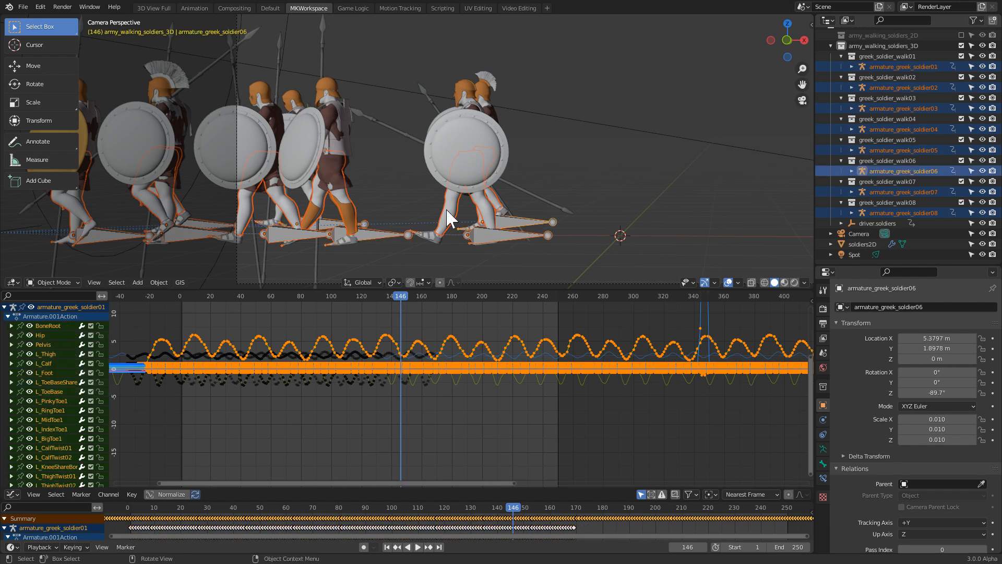
- Add the missing trousers to the selection, hide all unselected objects, and deselect everything
shift+click(304, 194)
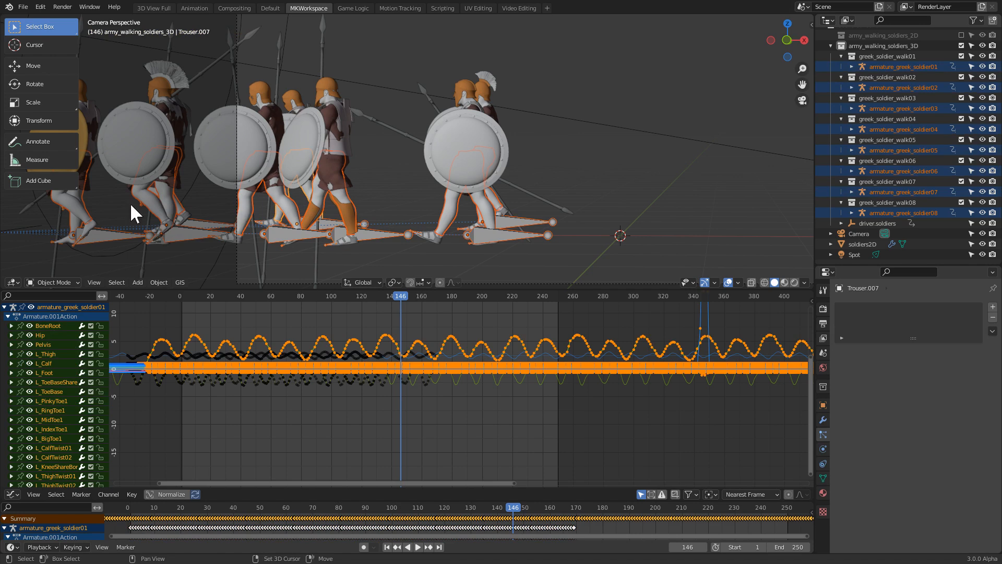
shift+click(86, 193)
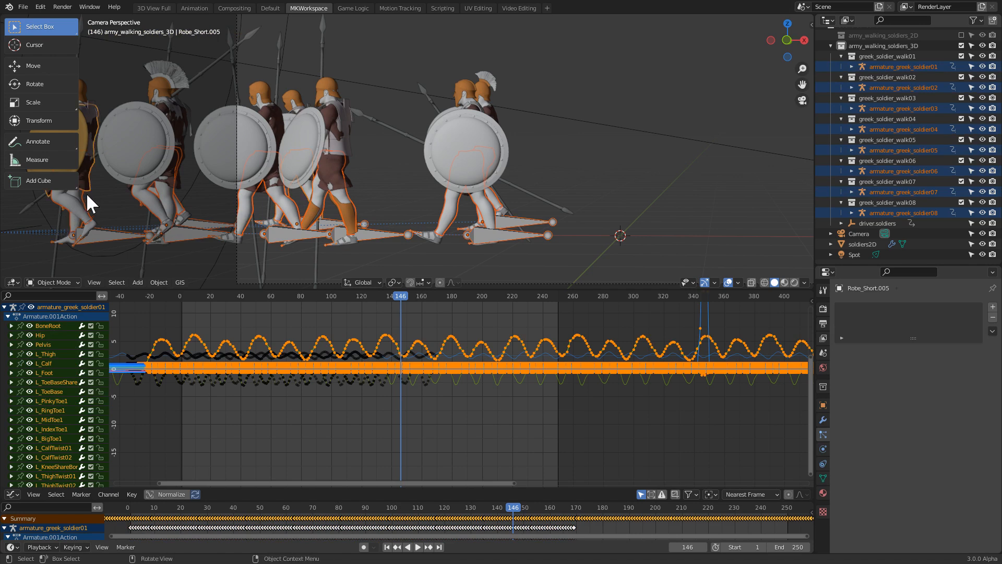
shift+click(301, 227)
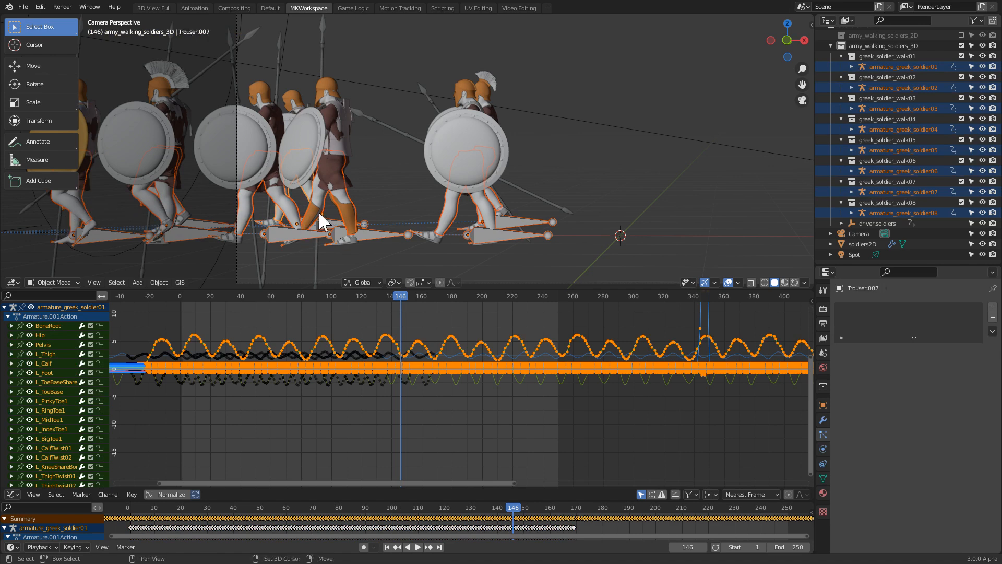
key(shift+h)
key(alt+a)
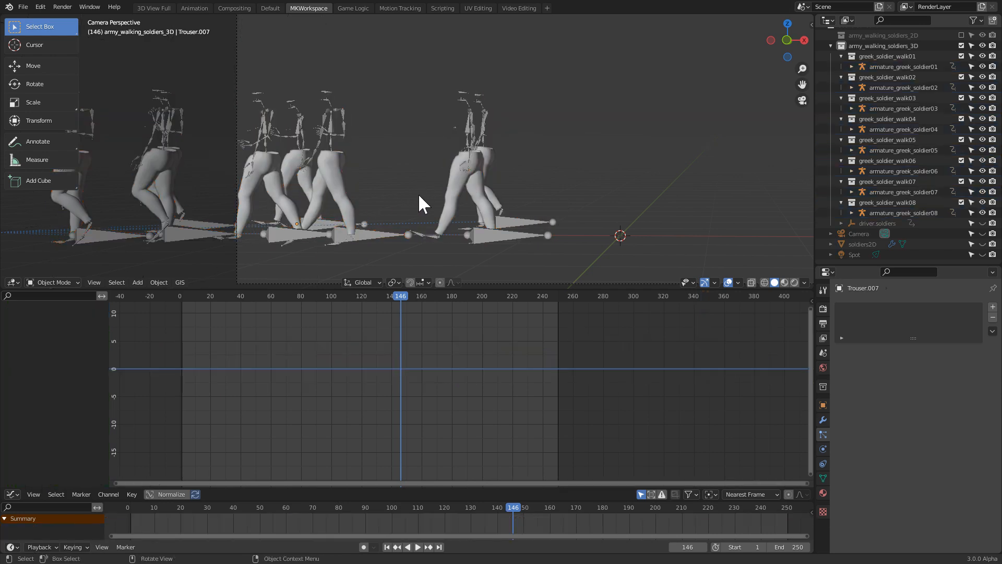
- Play the isolated walking legs from the first frame, select armature_greek_soldier05, and pause at frame 156
key(space)
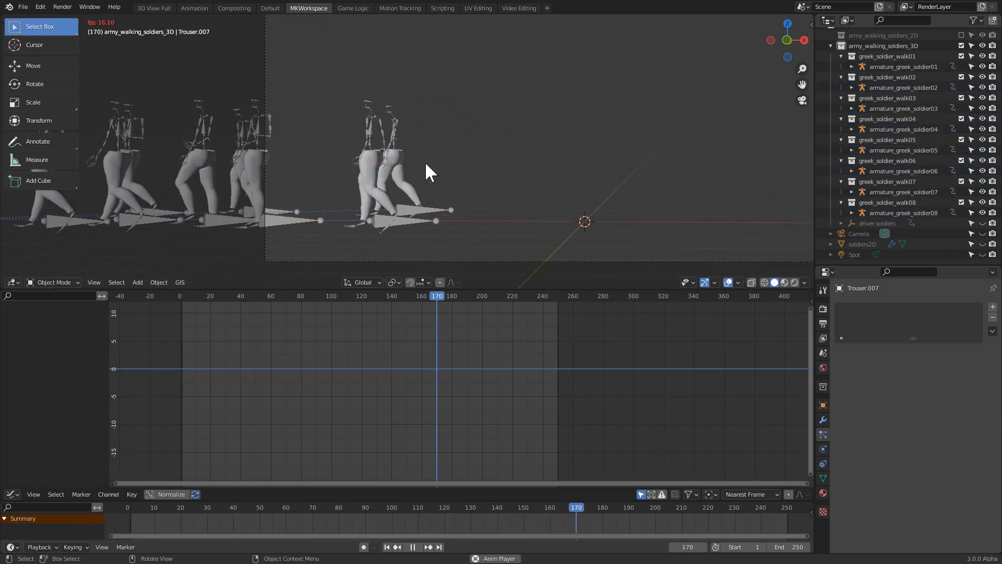
click(183, 296)
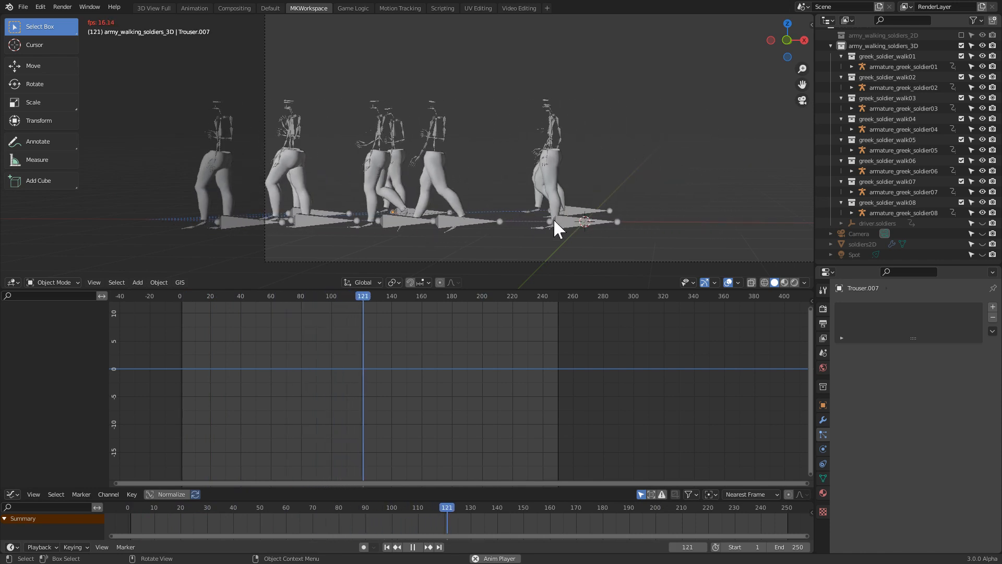
click(467, 225)
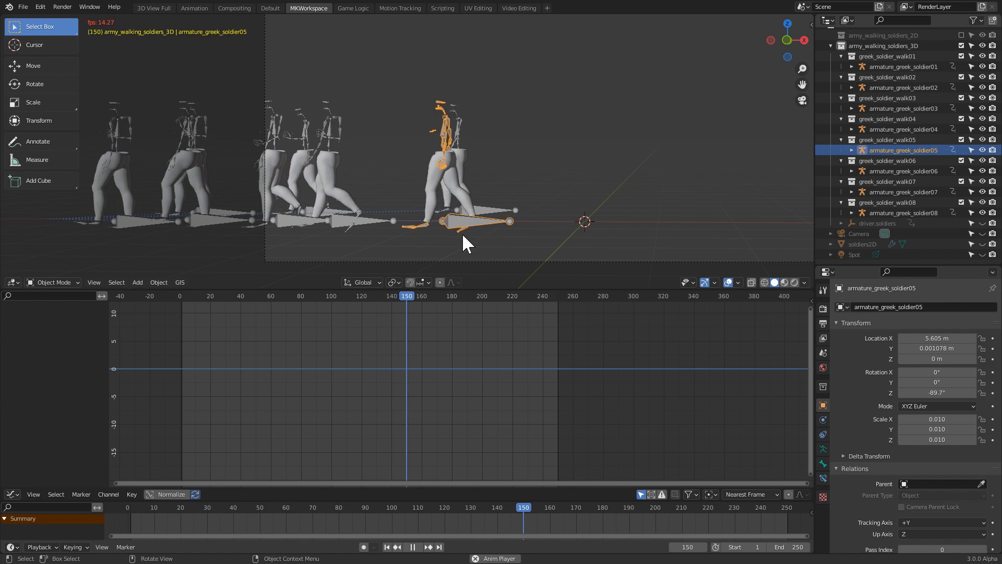
key(space)
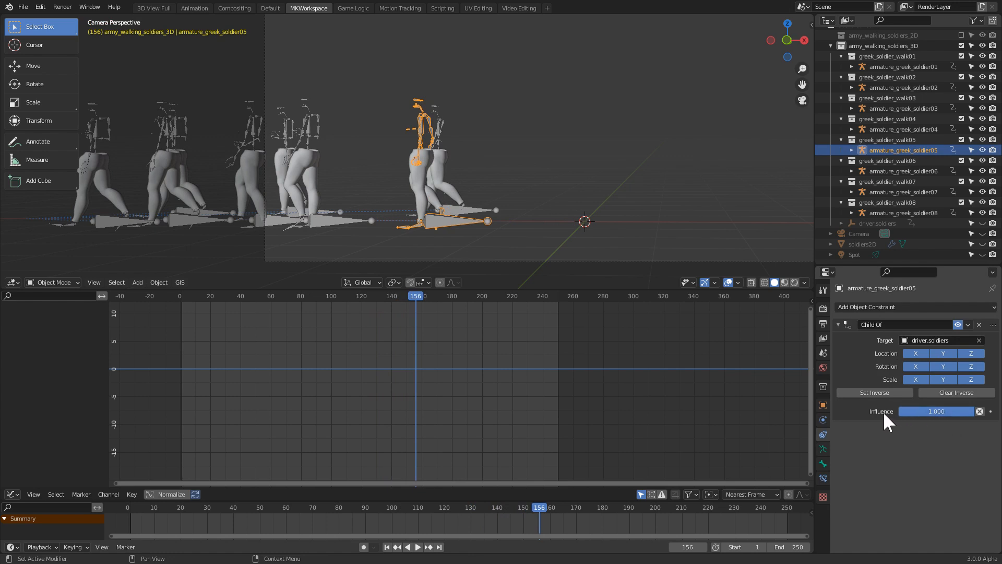
- Set the Child Of constraint influence of armature_greek_soldier05 to 0.884 and play the animation
mouse_move(959, 410)
mouse_down()
mouse_move(950, 410)
mouse_move(964, 410)
mouse_up()
mouse_move(968, 409)
mouse_down()
mouse_move(954, 410)
mouse_move(963, 410)
mouse_up()
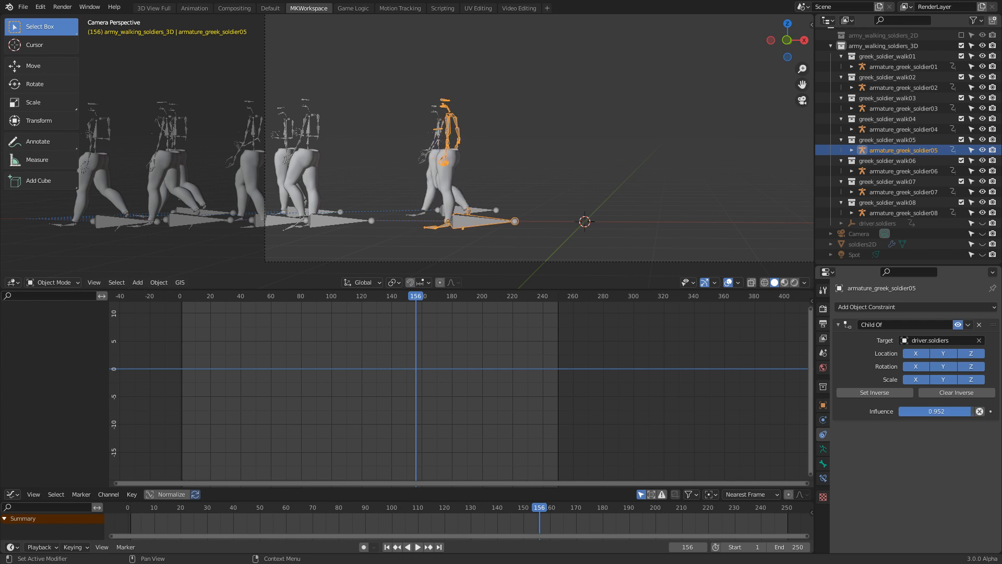
drag(963, 410, 962, 410)
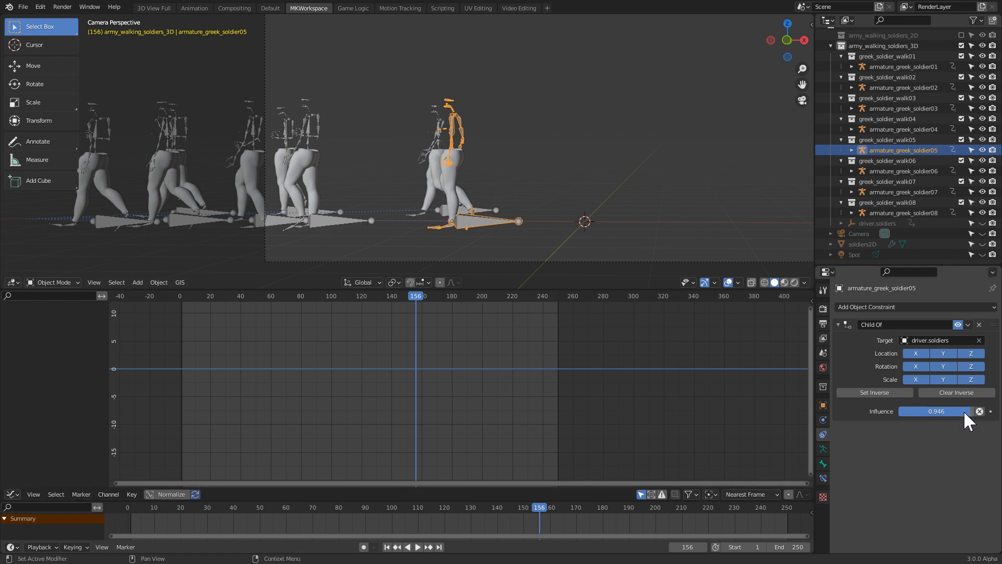
drag(969, 411, 966, 411)
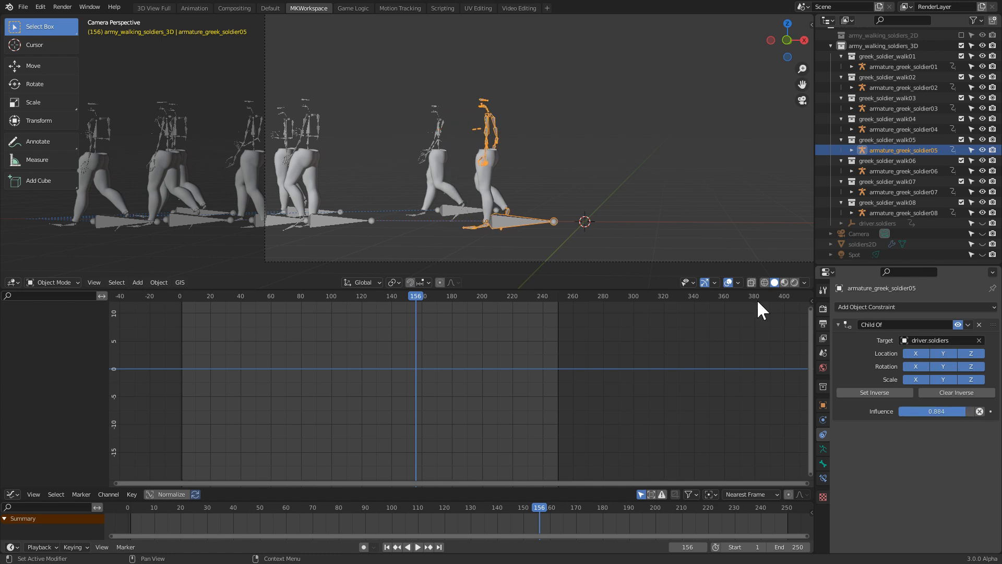
key(space)
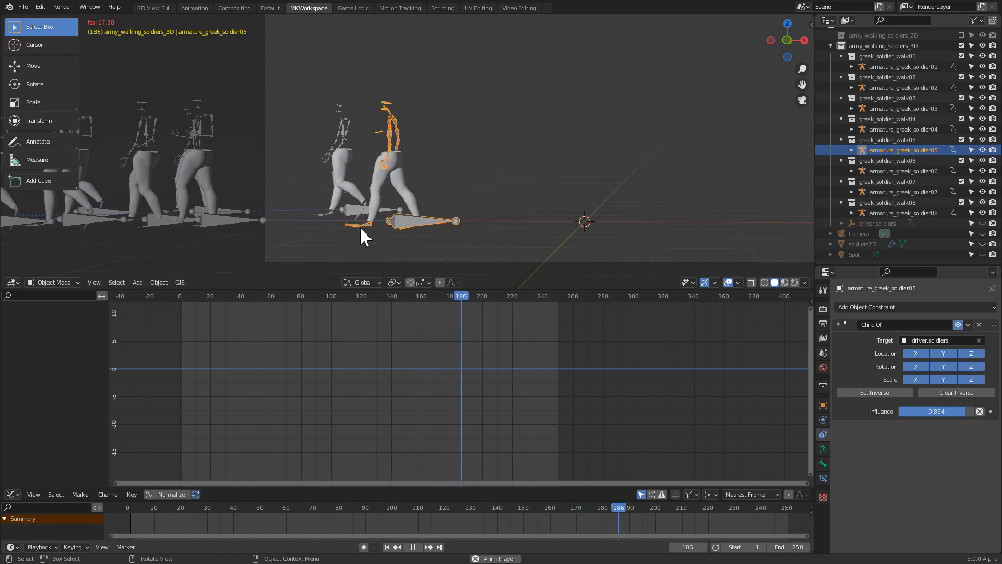
- Try a Child Of influence of 1.000 on armature_greek_soldier05 and play the animation
key(space)
drag(959, 411, 984, 411)
key(space)
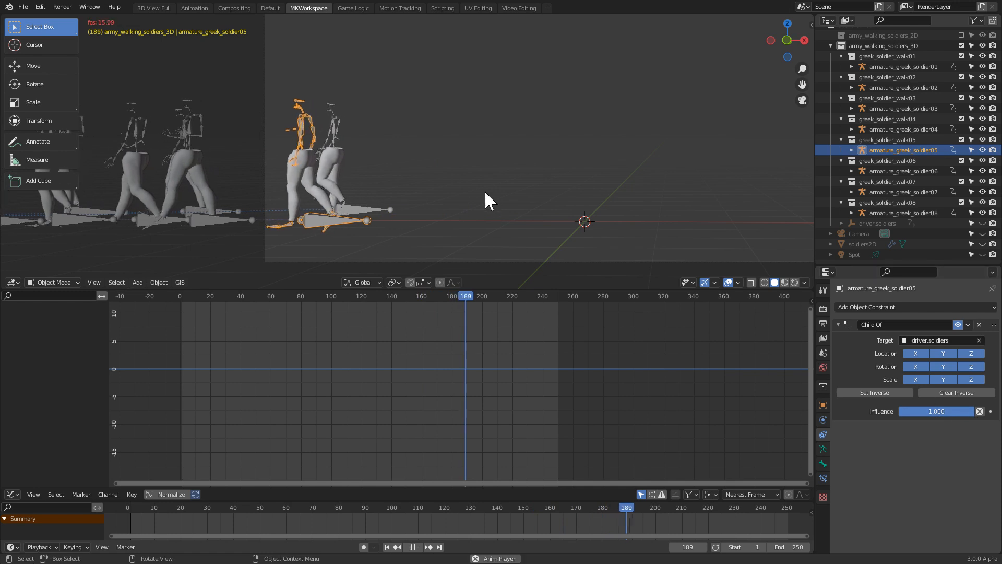
- Try a Child Of influence of 0.748 on armature_greek_soldier05 and play the animation up to frame 227
key(space)
drag(975, 411, 955, 411)
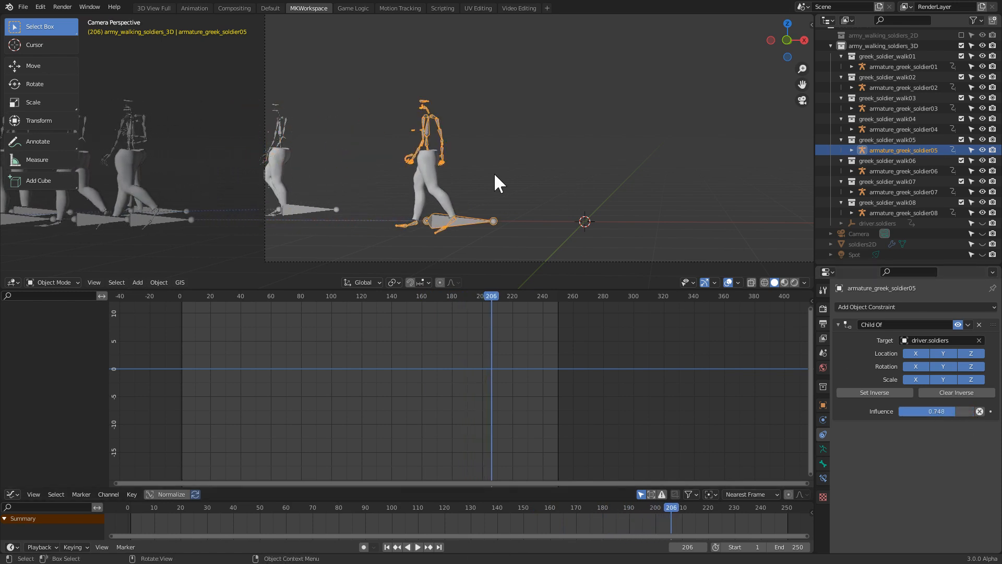
key(space)
key(space)
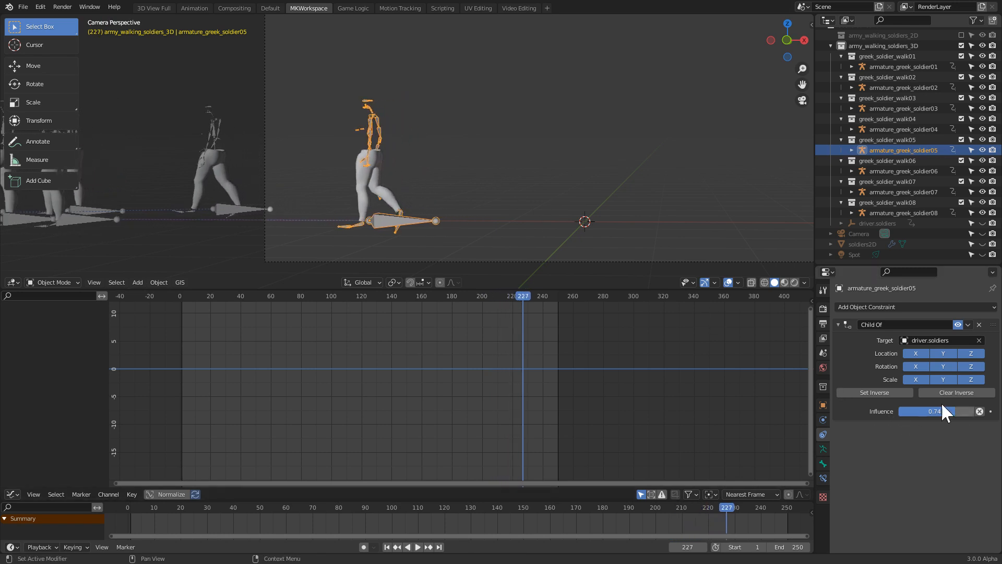
- Try a Child Of influence of 0.6 on armature_greek_soldier05, play the animation, and pause at frame 67
click(937, 412)
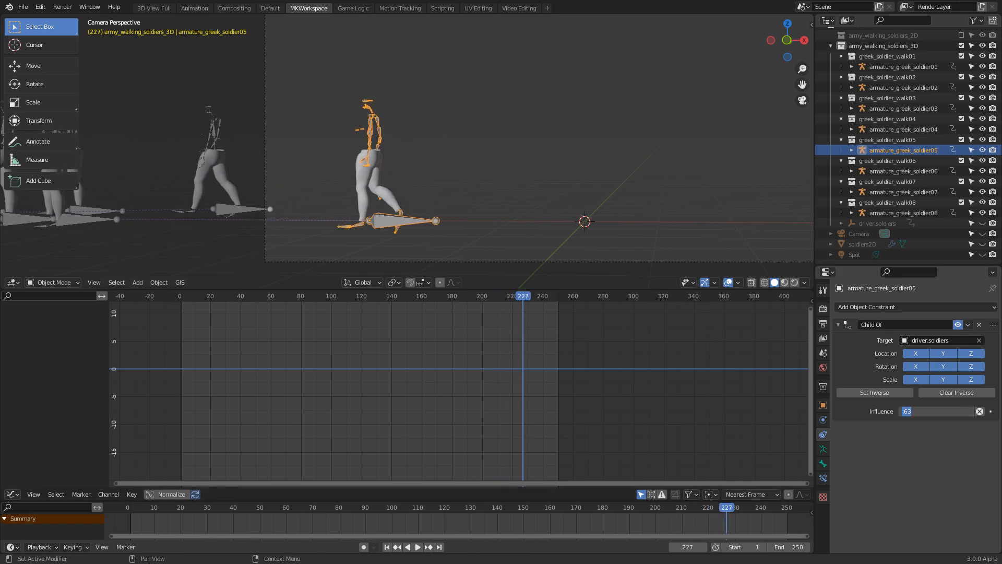
key(Return)
key(space)
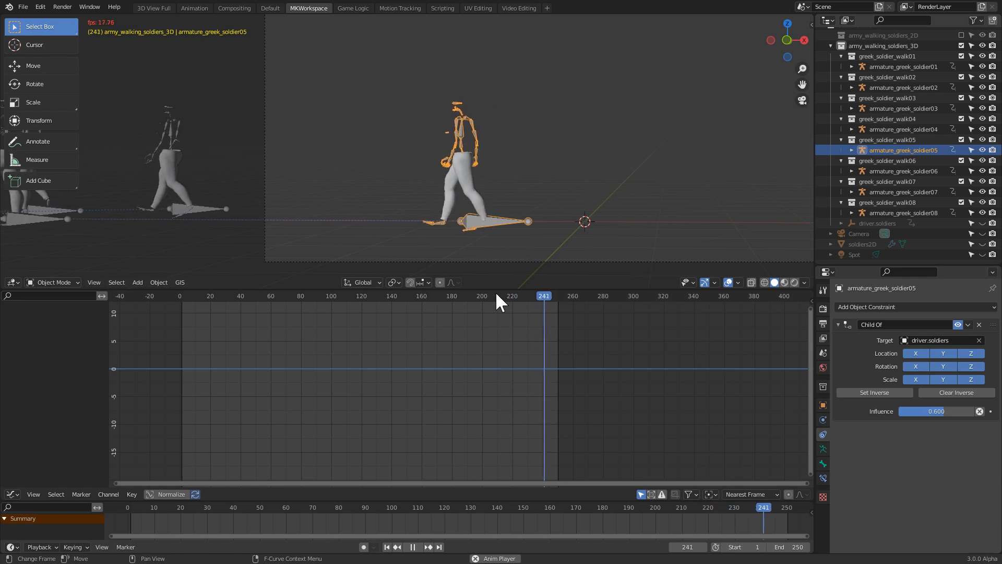
scroll(499, 249, down, 4)
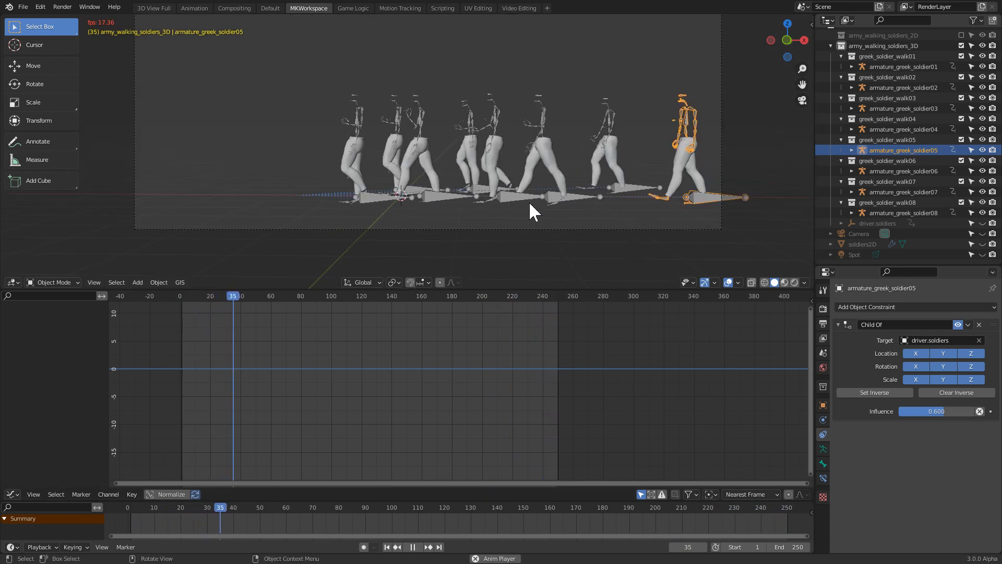
key(space)
- Try a Child Of influence of 0.68 on armature_greek_soldier05 and play the animation up to frame 104
click(937, 411)
text(.)
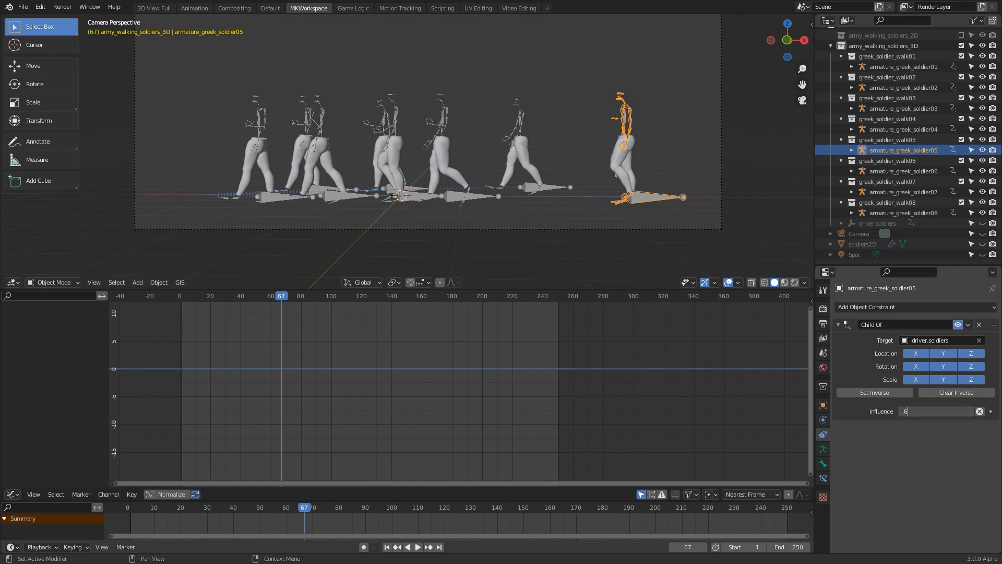
text(68)
key(Return)
key(space)
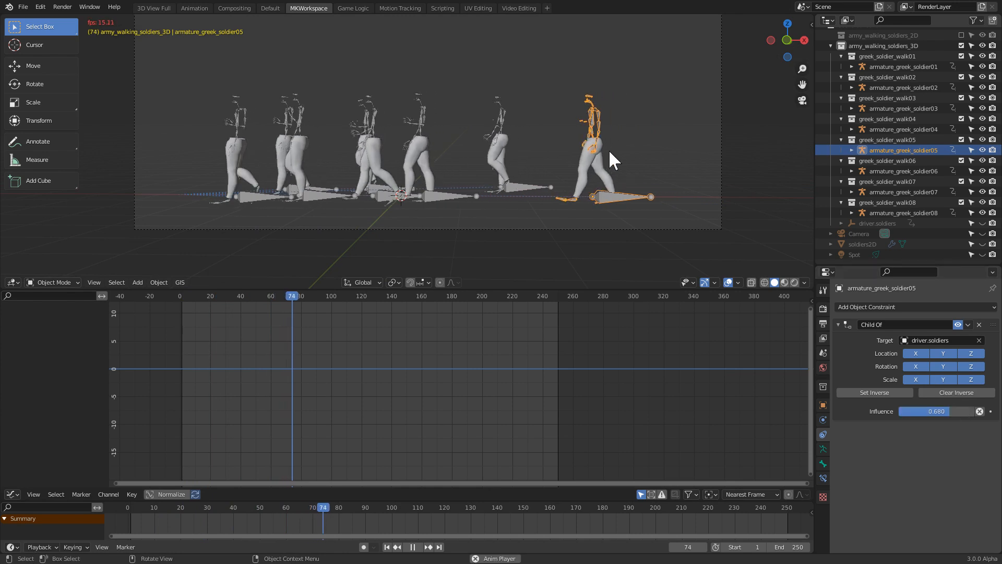
key(space)
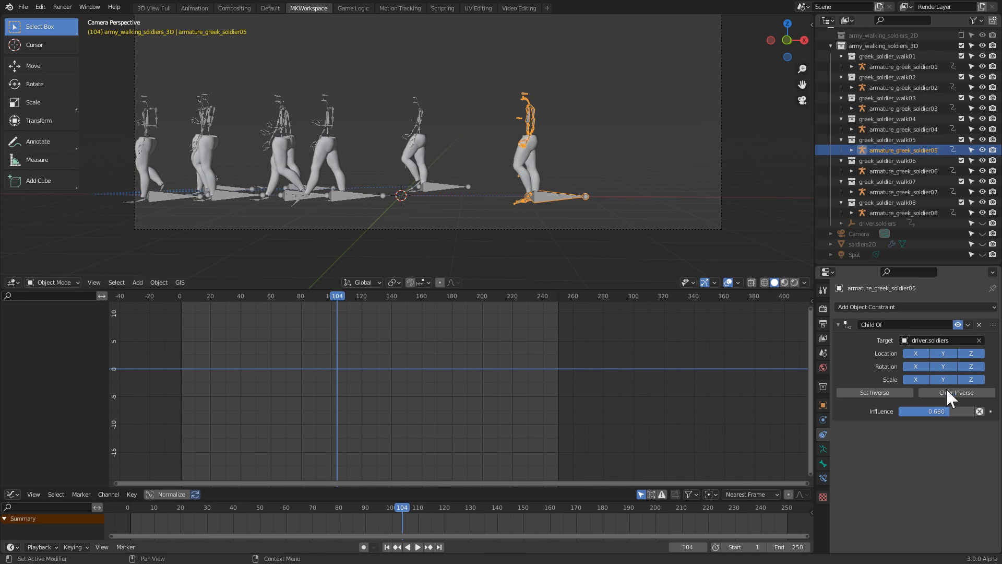
- Set the Child Of influence of armature_greek_soldier05 to 0.640 and play the animation up to frame 181
drag(949, 415, 946, 410)
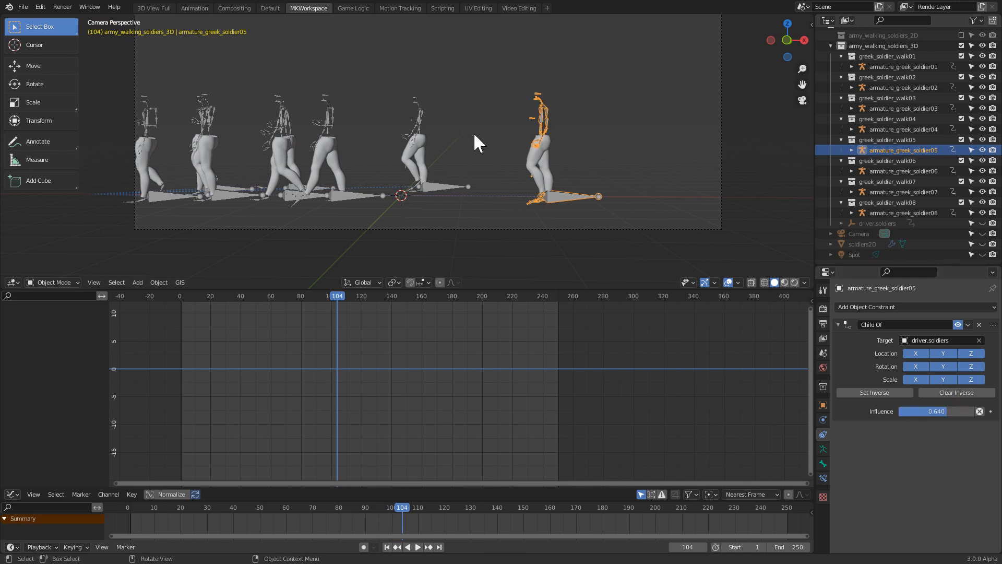
key(space)
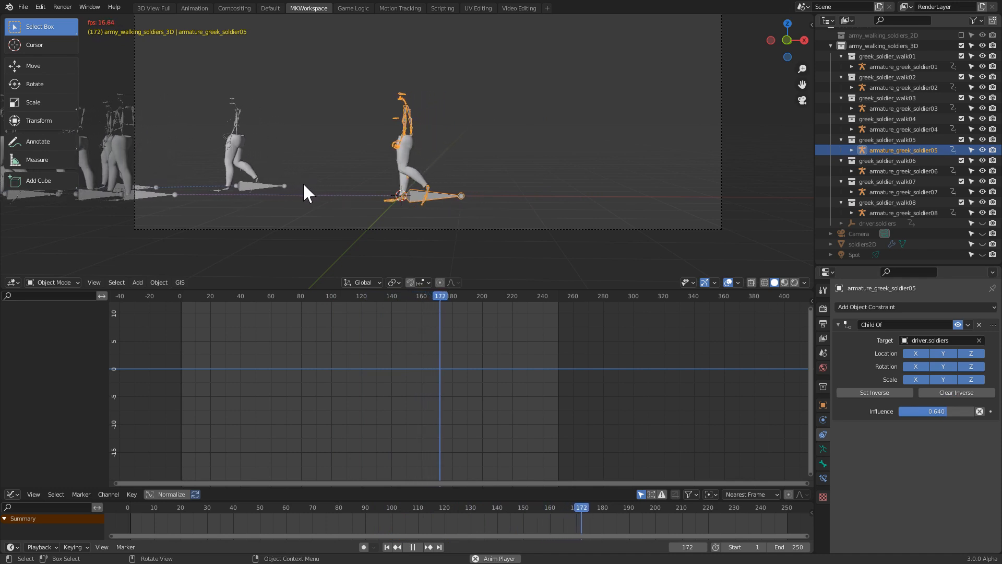
key(space)
- Move armature_greek_soldier05 about -3.1 m along the global X axis
key(g)
key(x)
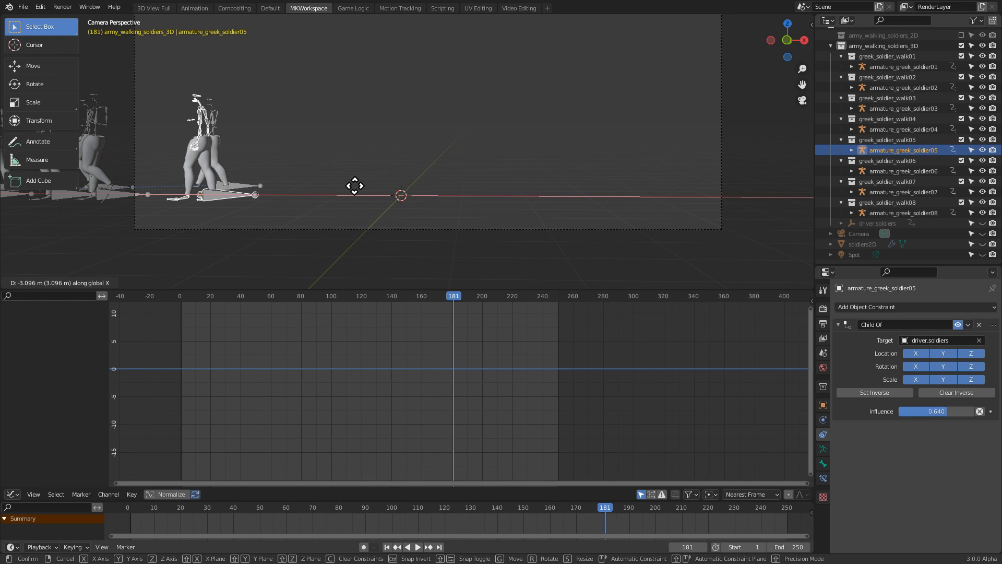
click(353, 183)
- At frame 60, move armature_greek_soldier05 about 1.05 m along global X and play the animation up to frame 94
click(270, 295)
key(g)
key(x)
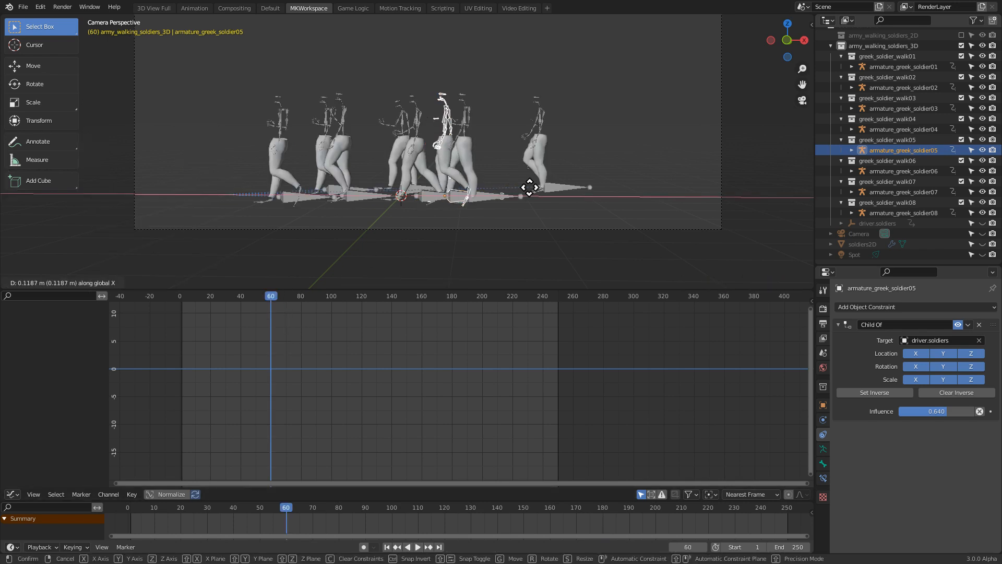
click(575, 205)
key(space)
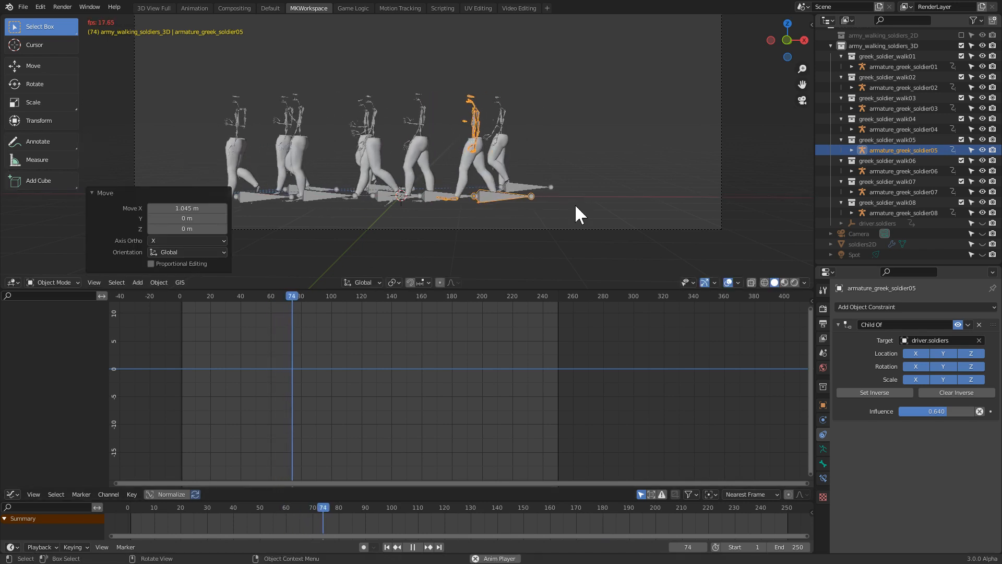
key(space)
- Set the Child Of influence of armature_greek_soldier02 to 0.95 after trying 0.9
click(320, 197)
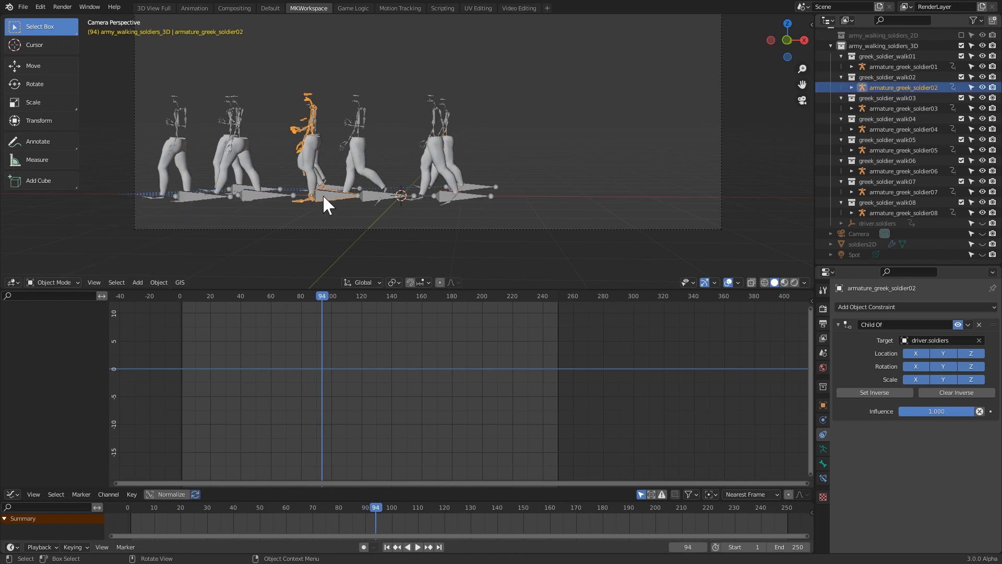
click(945, 412)
text(.9)
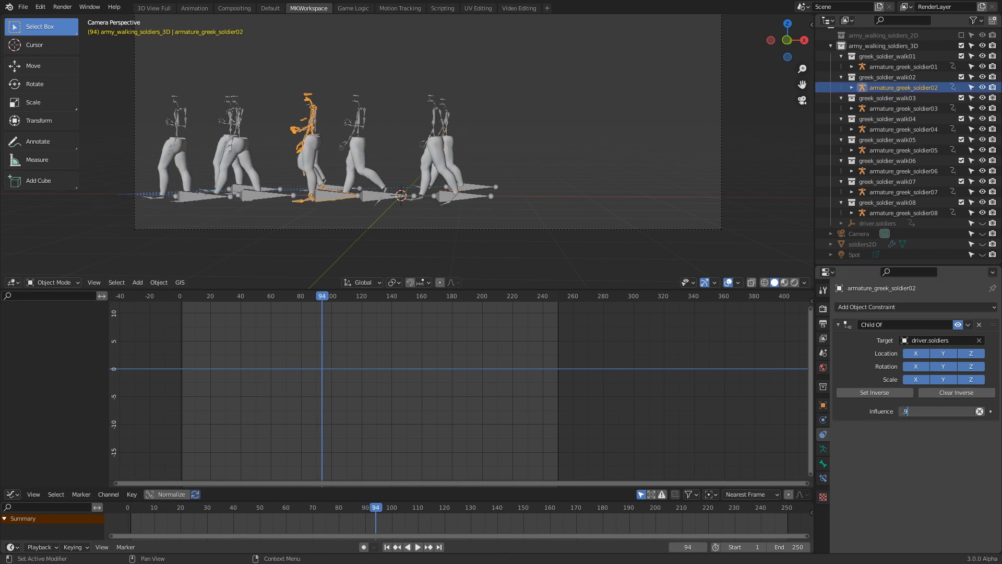
key(Return)
click(952, 411)
text(.9*)
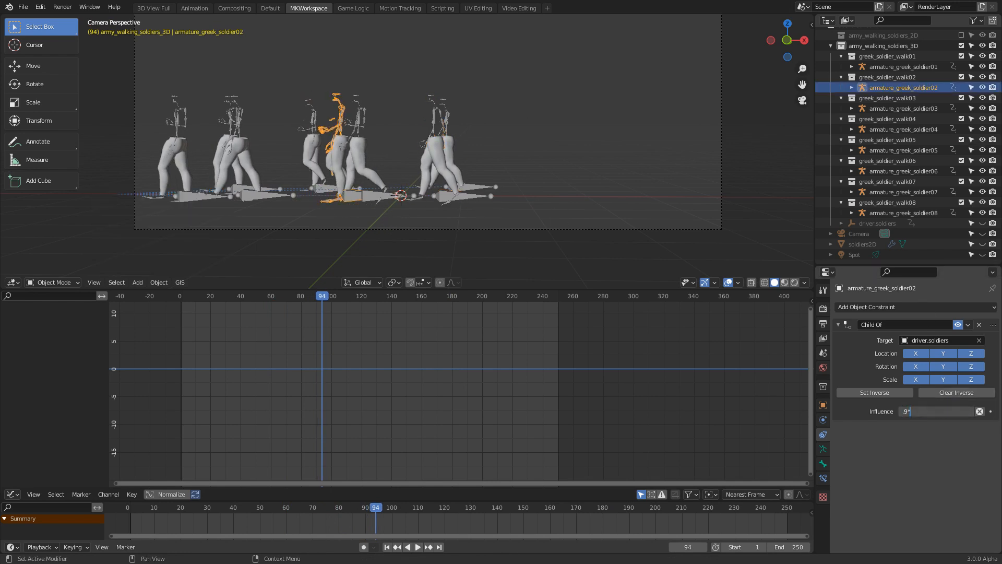
key(Return)
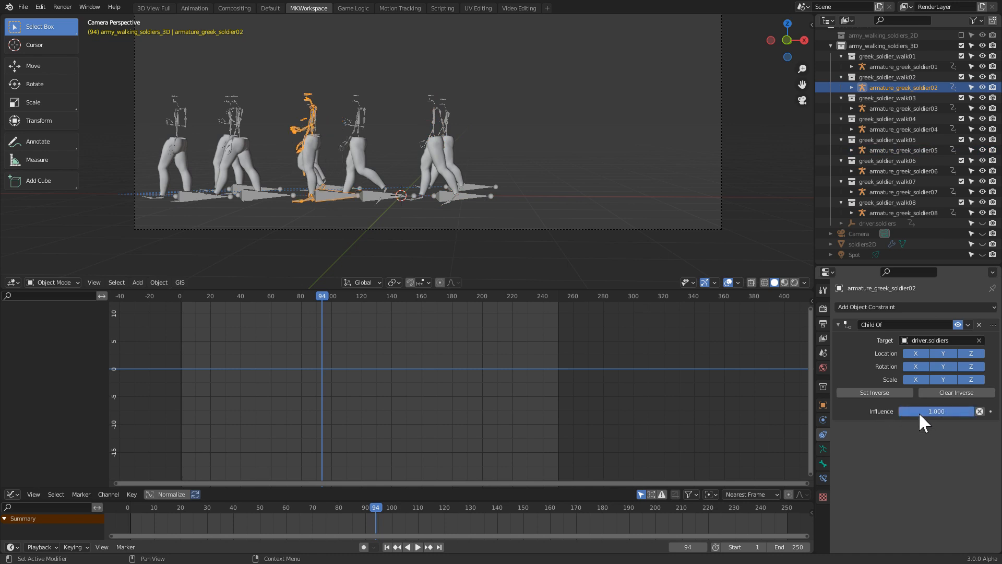
click(953, 411)
text(.95)
key(Return)
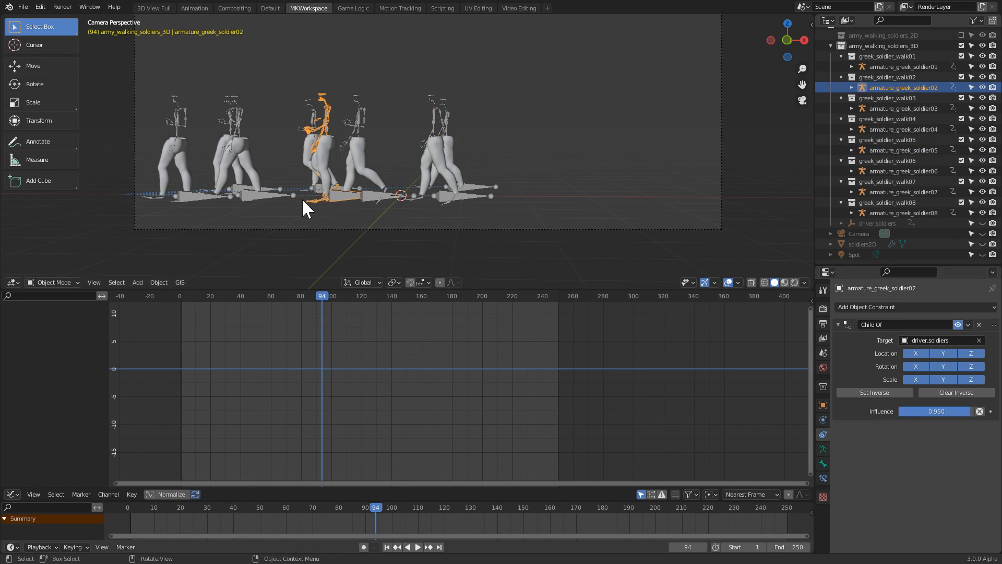
- Set the Child Of influence of armature_greek_soldier07 to 0.98
click(318, 191)
click(937, 411)
text(.9)
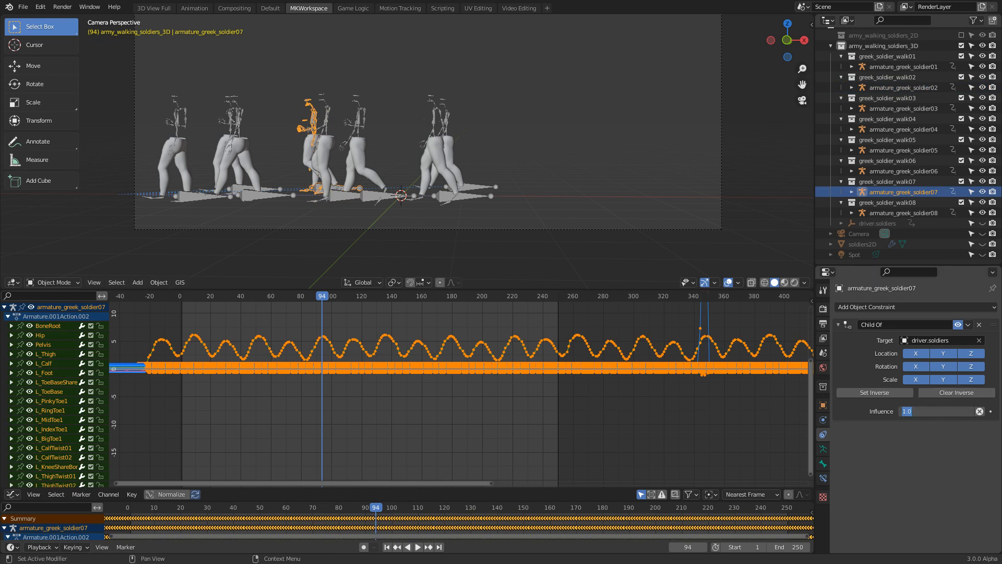
text(8)
key(Return)
- Set the Child Of influence of armature_greek_soldier03 to 0.99
click(243, 198)
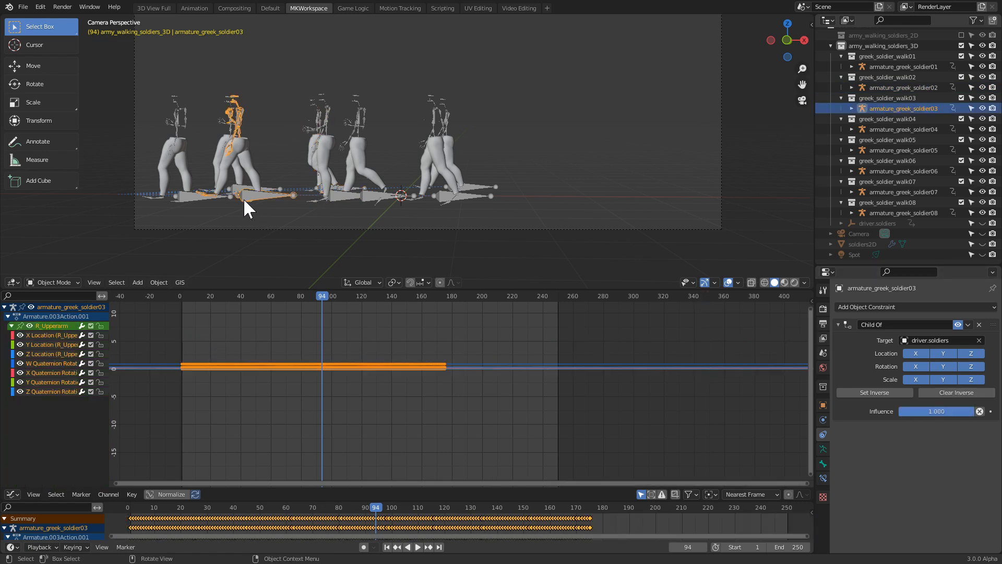
click(937, 411)
text(.99)
key(Return)
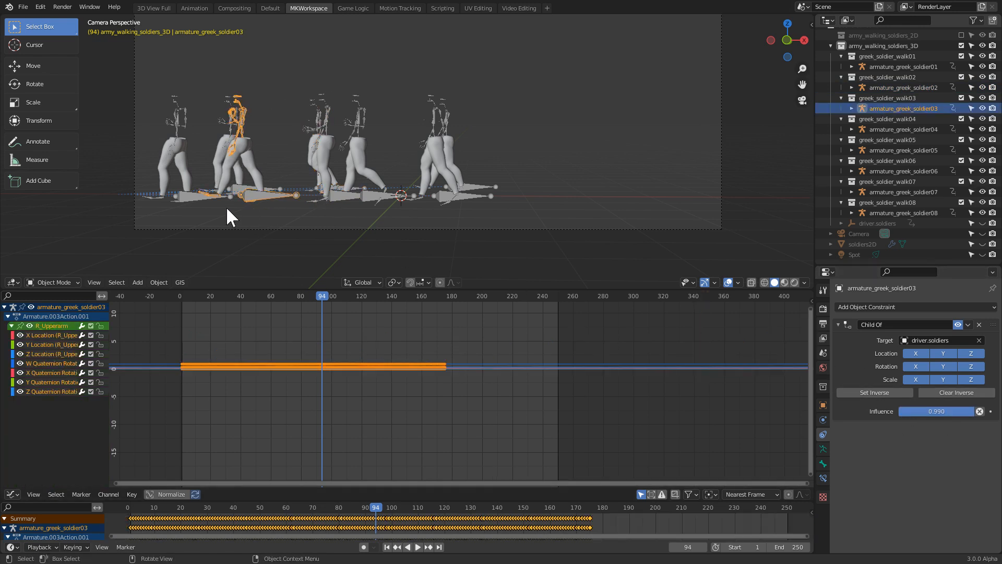
- Set the Child Of influence of armature_greek_soldier04 to 0.99
click(190, 200)
click(936, 411)
text(.)
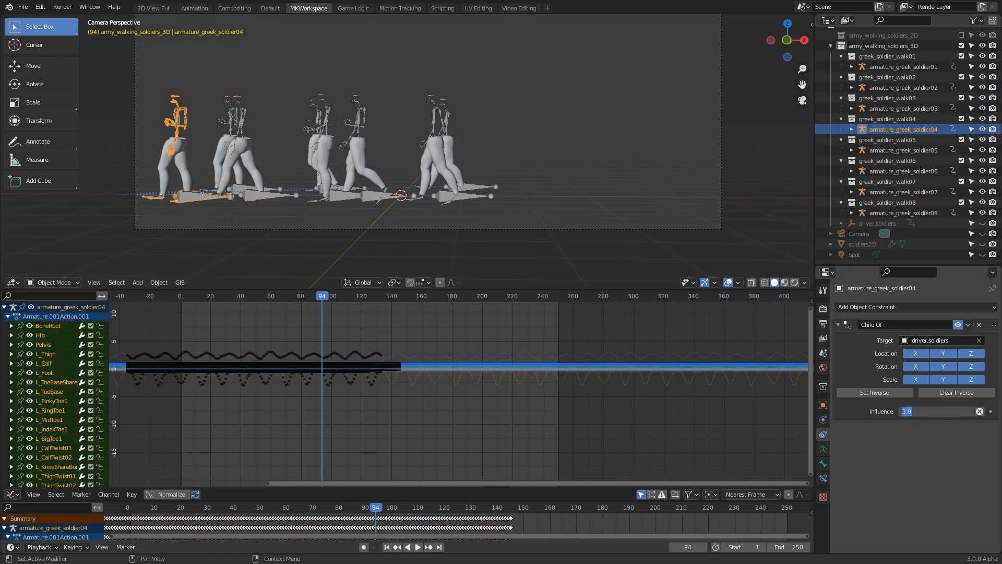
key(Return)
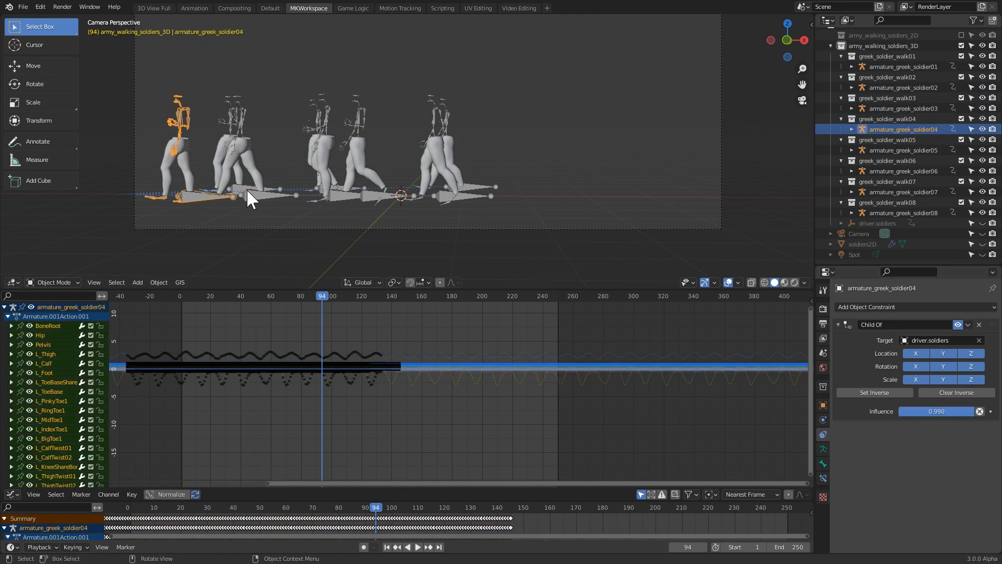
- Select armature_greek_soldier08, play the animation from the start to check the marching legs, and pause at frame 142
click(237, 183)
key(space)
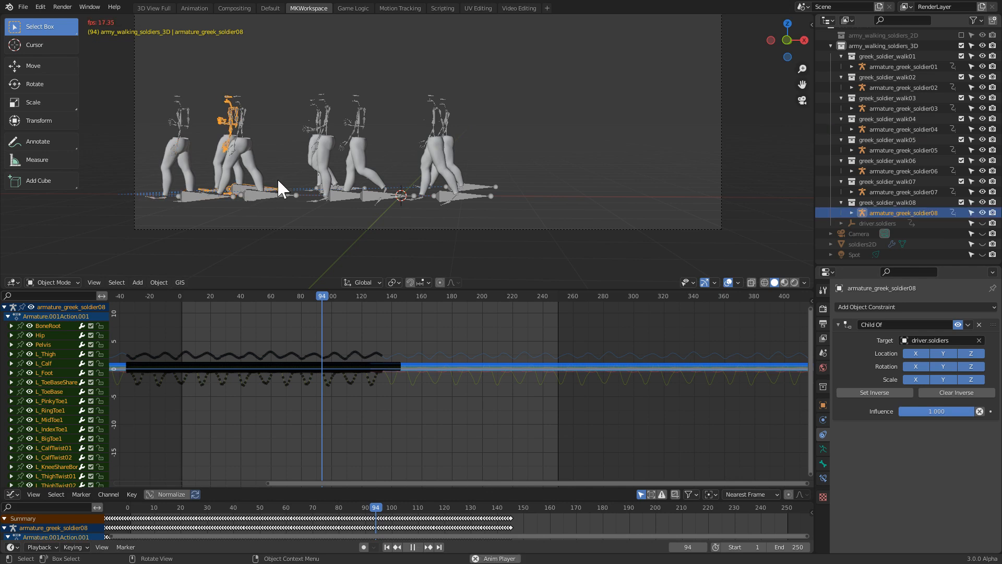
click(184, 296)
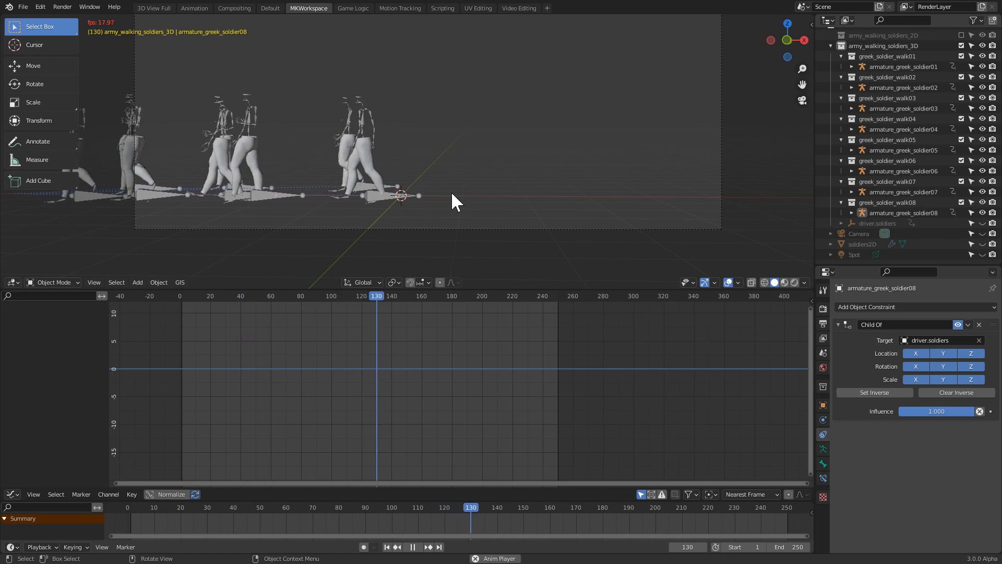
key(space)
- Set the Child Of influence of armature_greek_soldier06 to 0.85, play the animation up to frame 205, and deselect everything
click(321, 183)
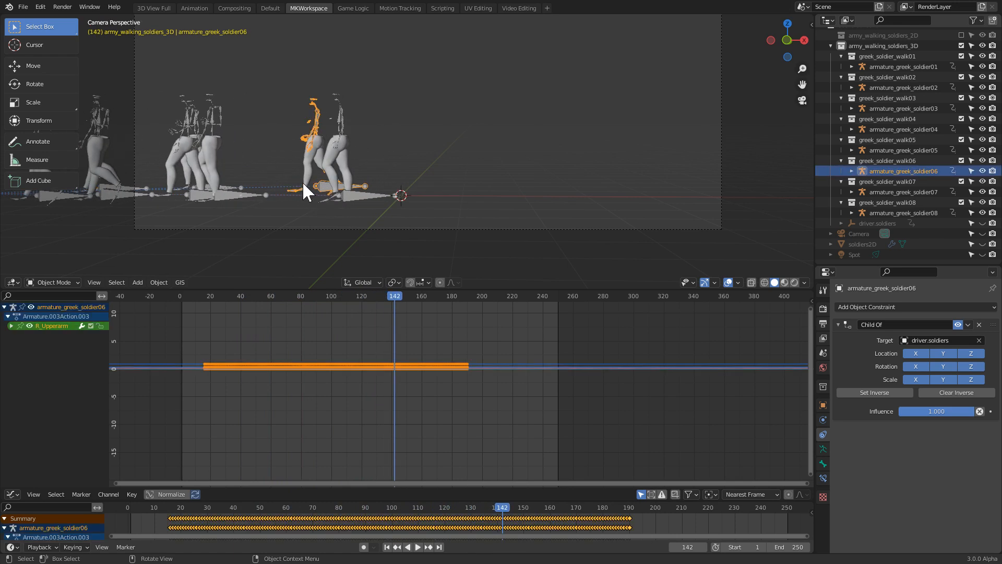
click(936, 412)
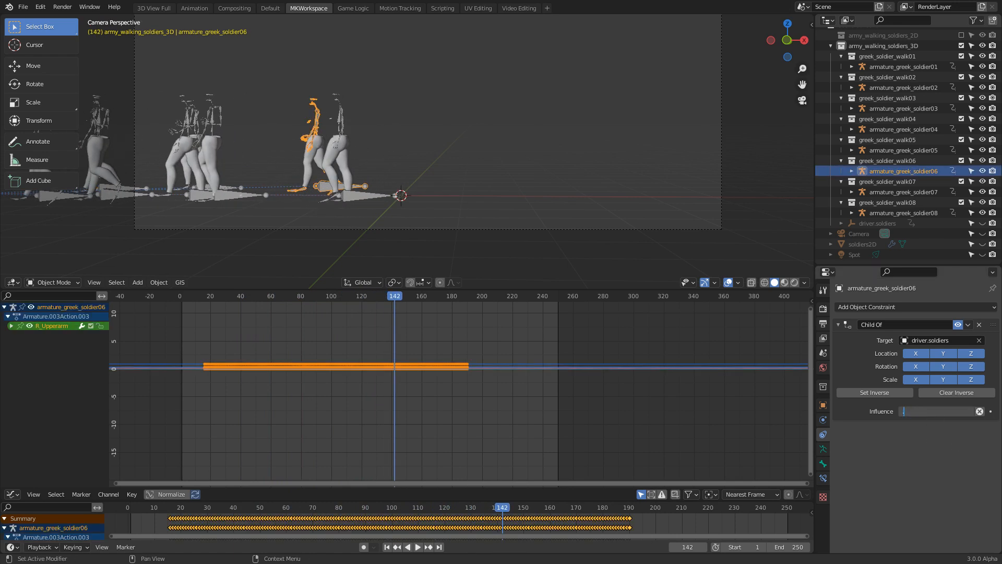
text(.85)
key(Return)
key(space)
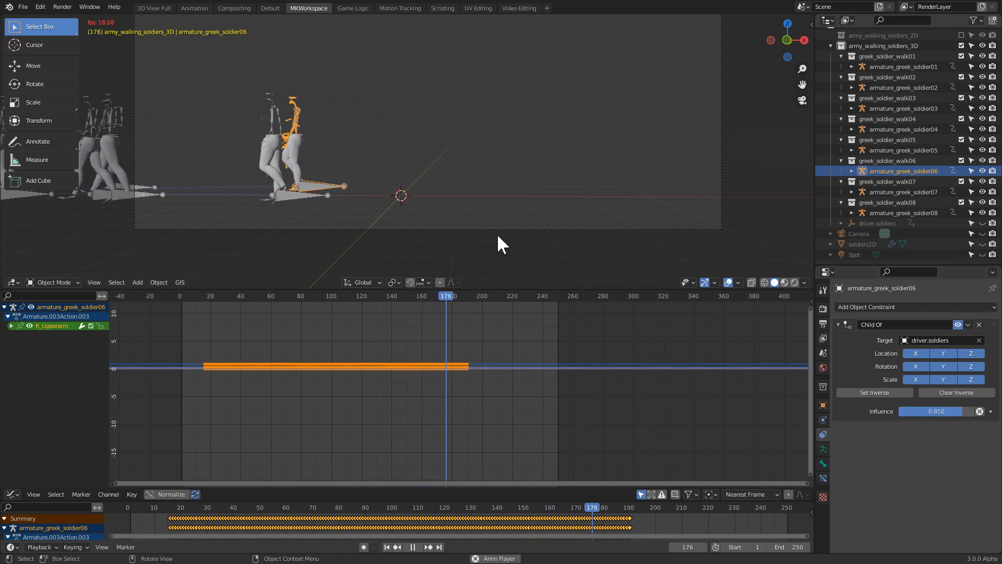
click(496, 233)
key(space)
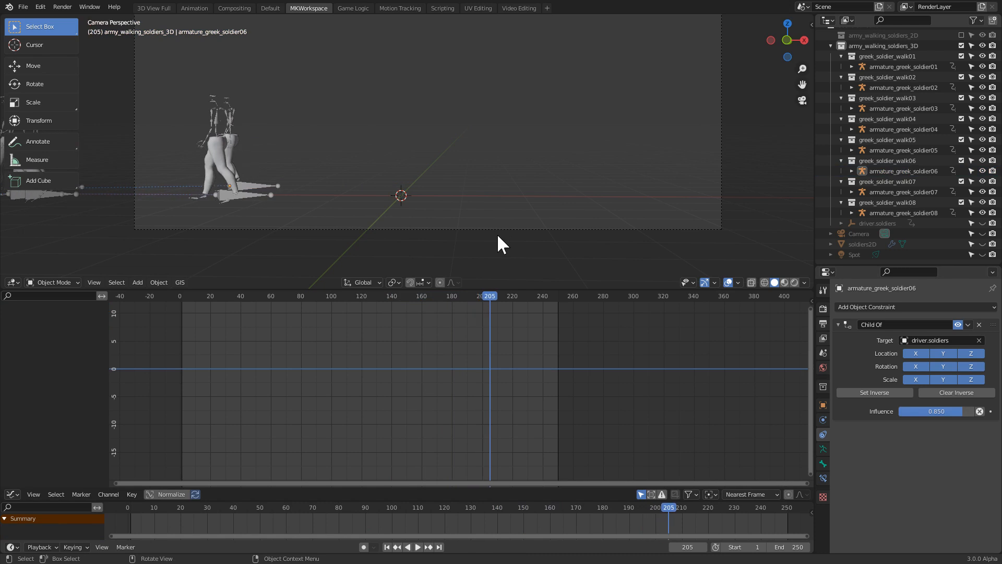
- Unhide all objects and play the complete soldiers from the start, pausing at frame 22
key(alt+h)
click(503, 225)
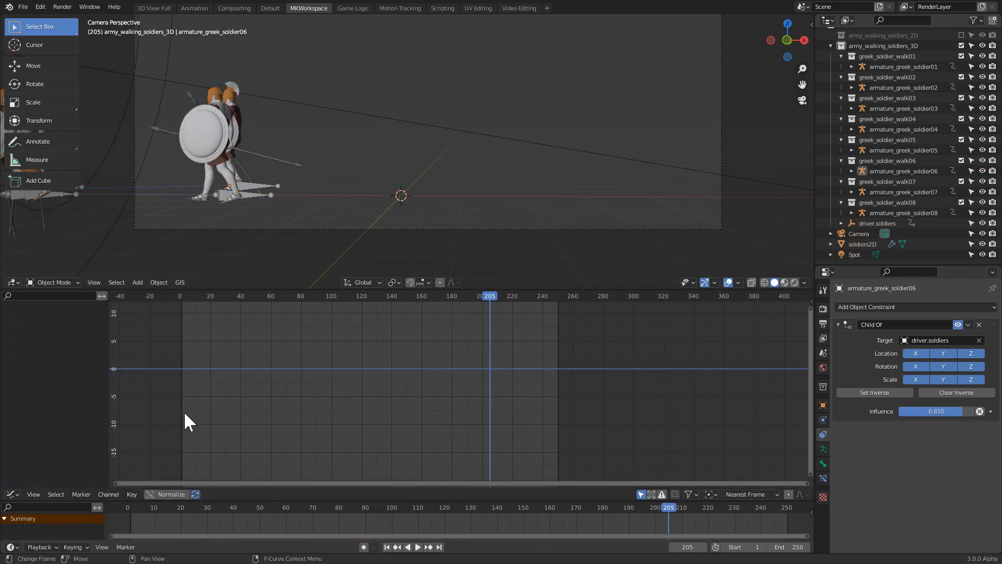
click(186, 293)
key(space)
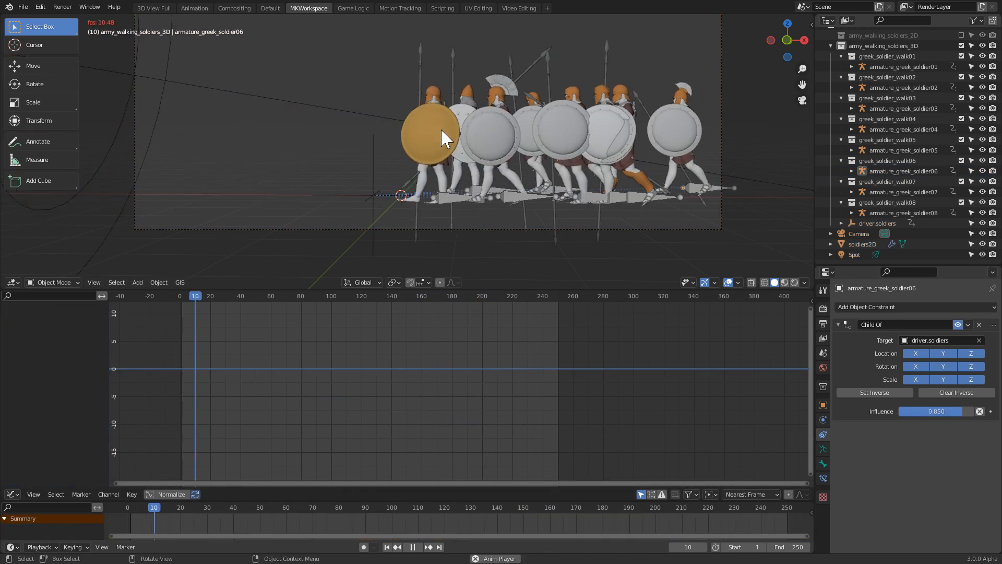
key(space)
- Shift armature_greek_soldier01 along the global Y axis in two moves, the second about 1.15 m
middle_drag(593, 187, 407, 224)
shift+middle_drag(386, 219, 271, 92)
scroll(479, 173, up, 6)
click(271, 211)
middle_drag(270, 212, 471, 202)
key(g)
key(x)
key(y)
click(430, 228)
scroll(418, 215, down, 4)
key(g)
key(y)
click(471, 200)
- Return to the camera view and move armature_greek_soldier01 about 1.05 m along global X
key(KP_0)
key(g)
key(x)
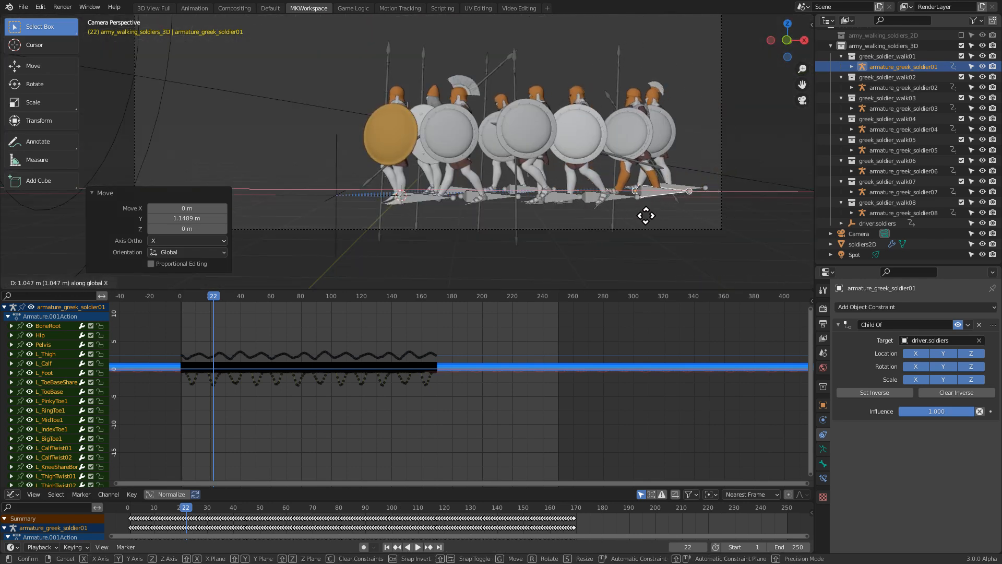
click(646, 217)
- Move armature_greek_soldier06 about 0.63 m along global X, deselect everything, and play the animation
click(697, 186)
key(g)
key(x)
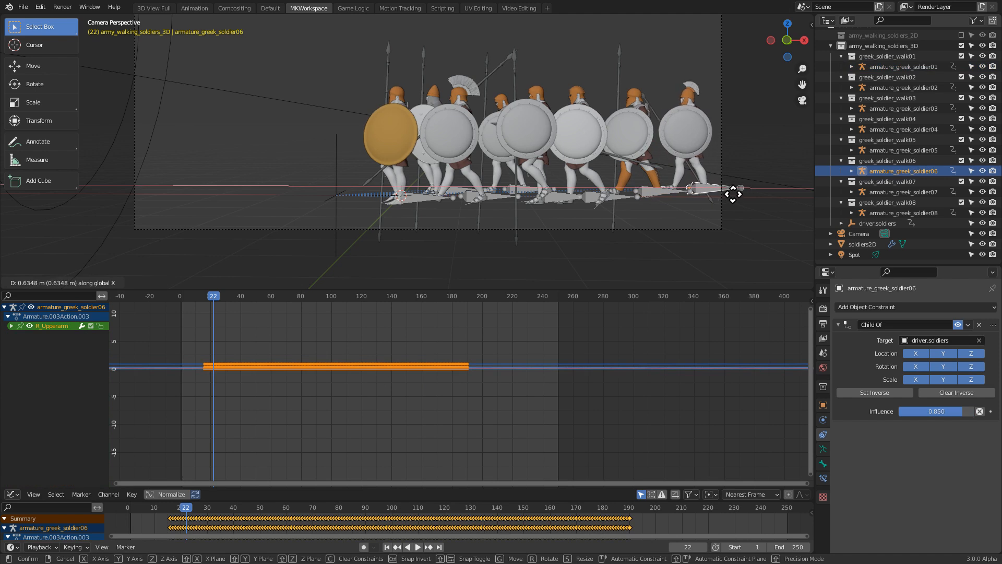
click(733, 196)
key(alt+a)
key(space)
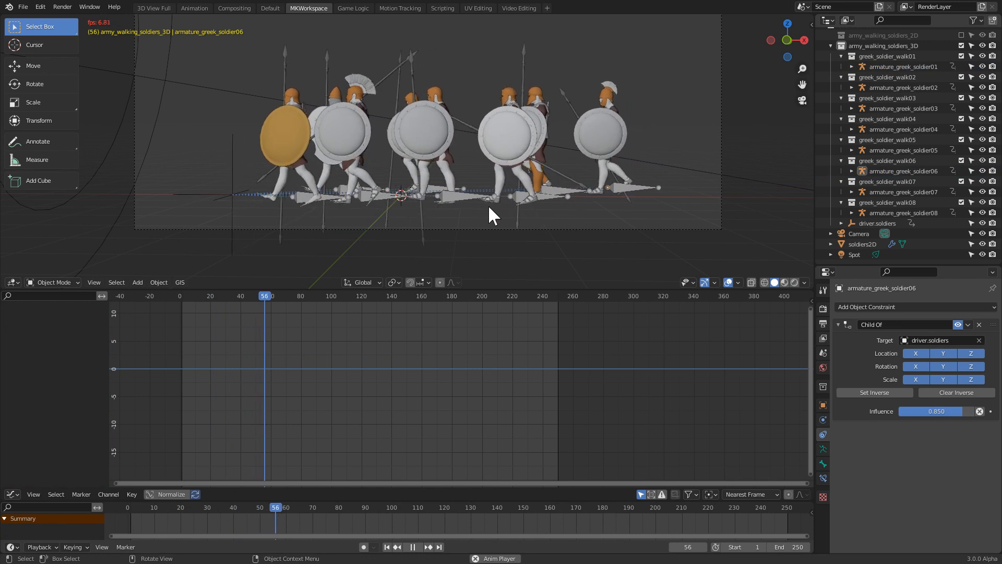
- Watch the playback without viewport overlays, pause it, go back to frame 4 and show the overlays again
click(728, 282)
key(space)
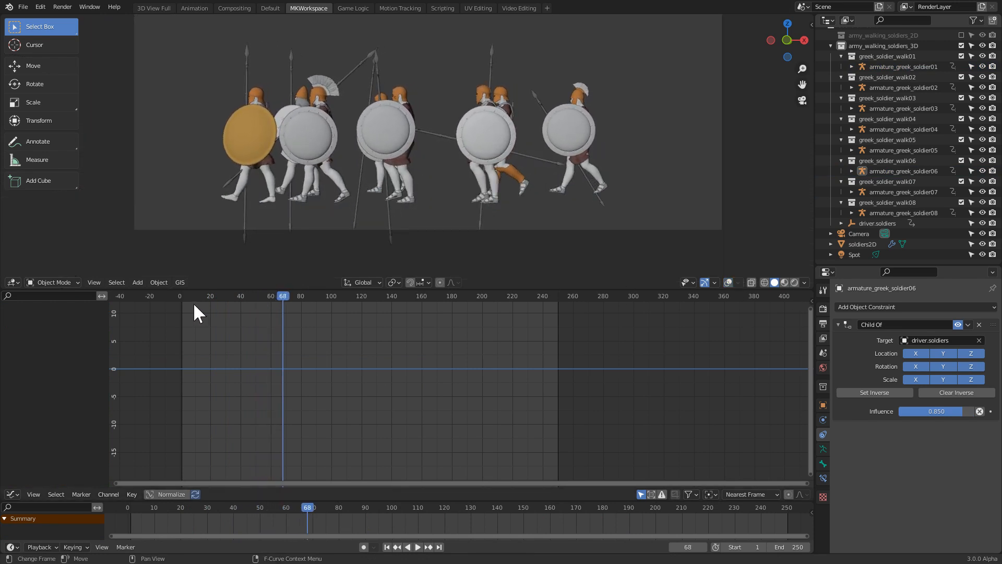
click(186, 295)
shift+middle_drag(464, 156, 420, 201)
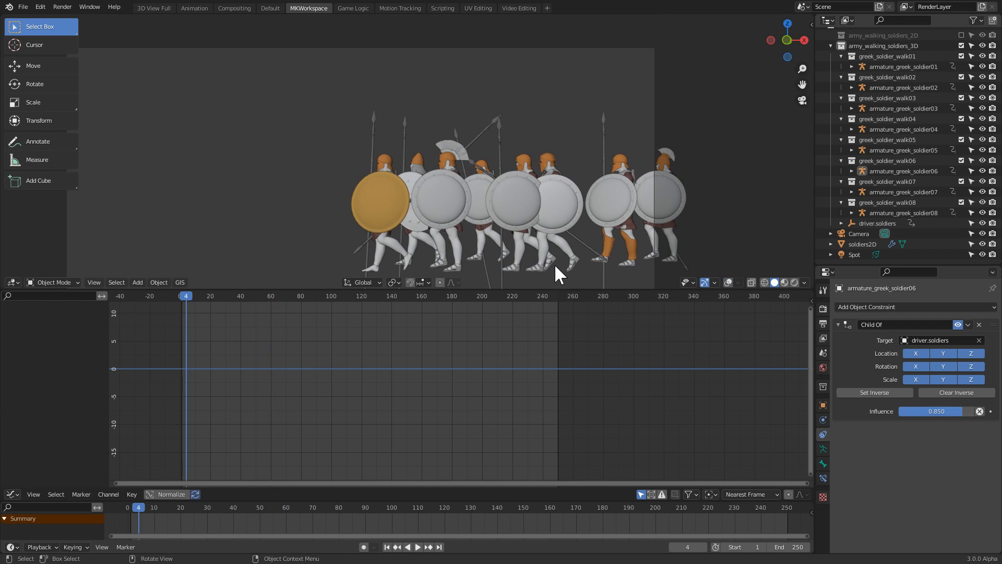
click(728, 282)
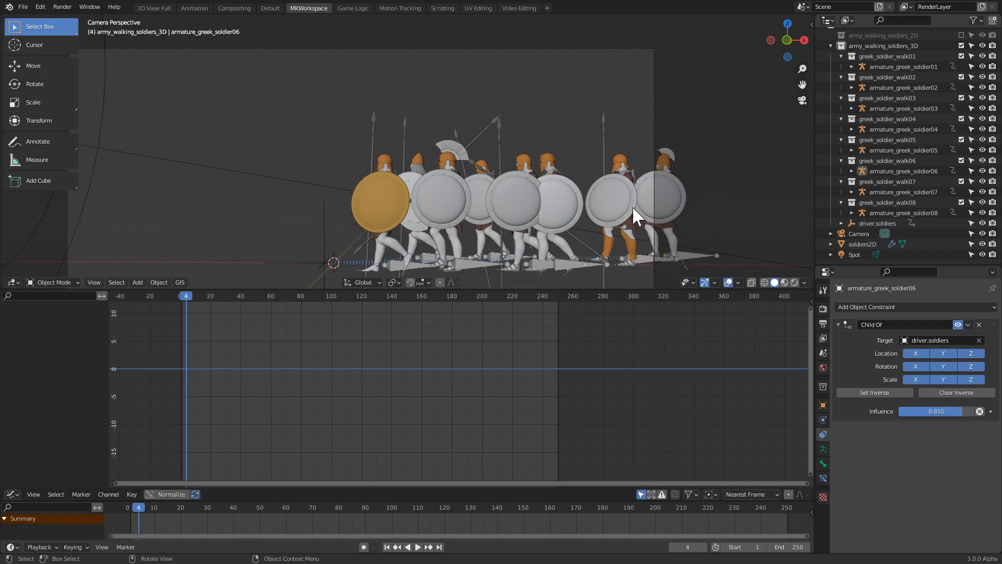
- Move armature_greek_soldier05 about -0.85 m along the global Y axis, closer to the camera
click(560, 265)
key(g)
key(y)
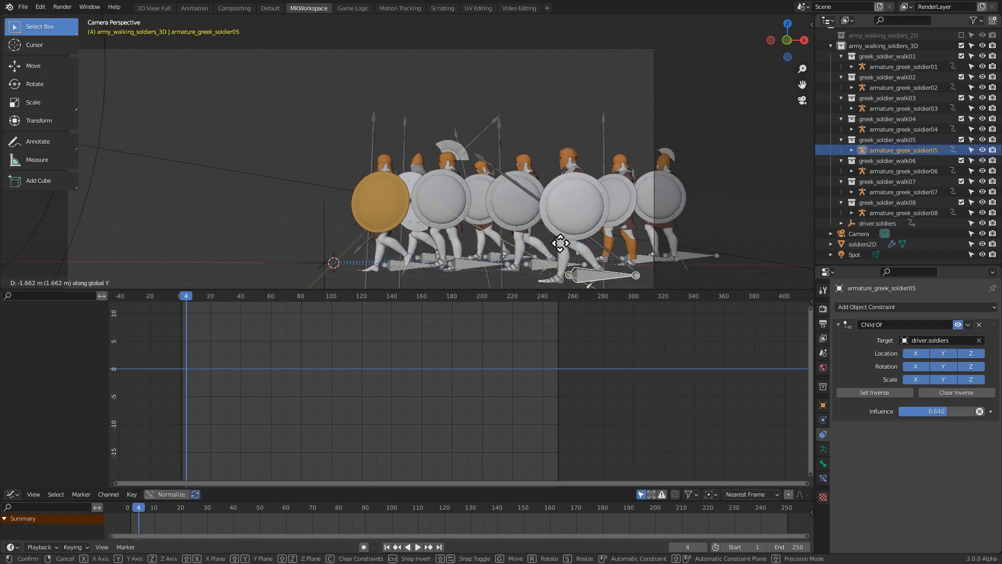
click(559, 236)
- Shift armature_greek_soldier05 about 0.2 m along global X and check its walk by playing the animation up to frame 24
key(g)
key(x)
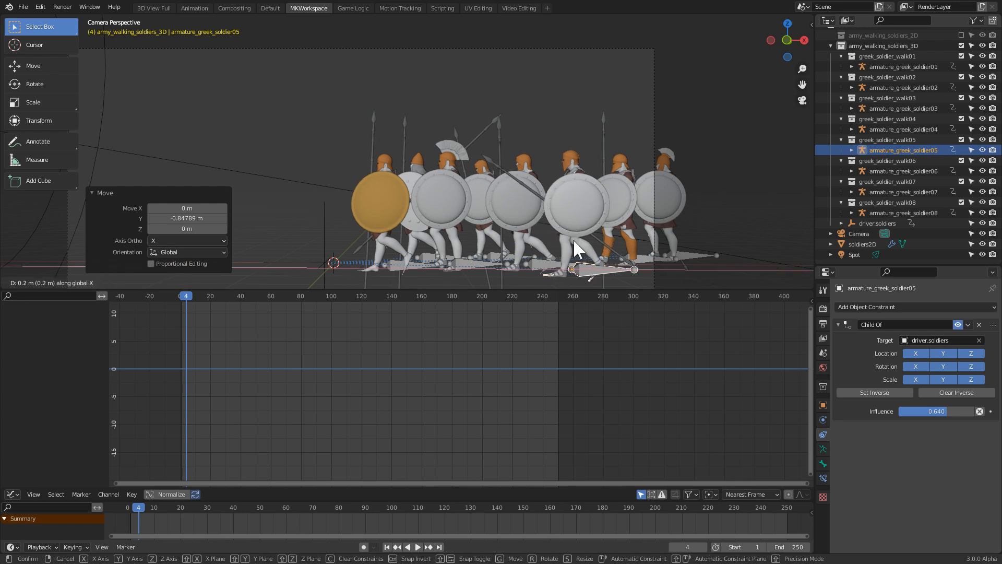
click(573, 240)
key(space)
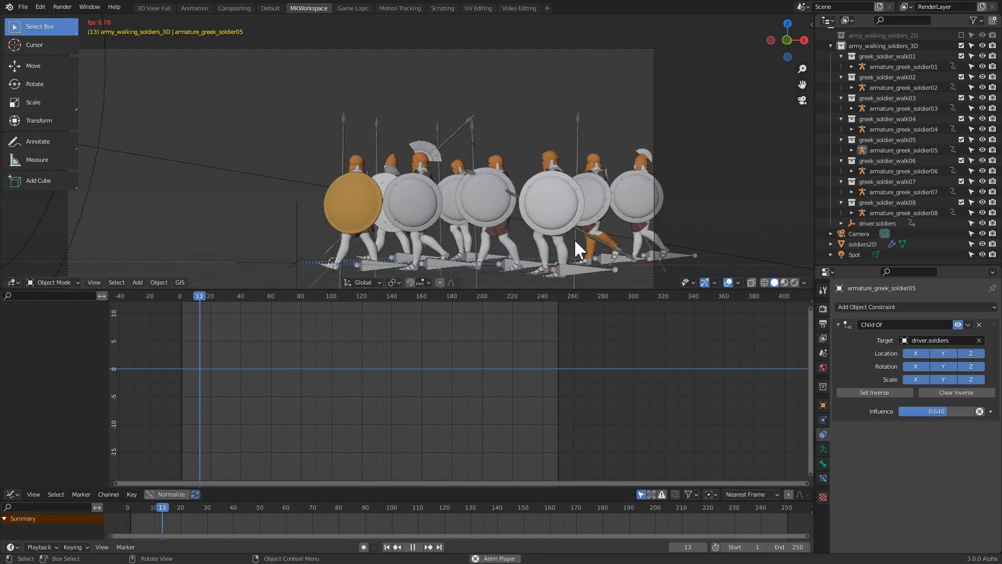
key(space)
- Collapse the army_walking_soldiers_3D collection and leave army_walking_soldiers_2D excluded after briefly including it
scroll(973, 146, up, 1)
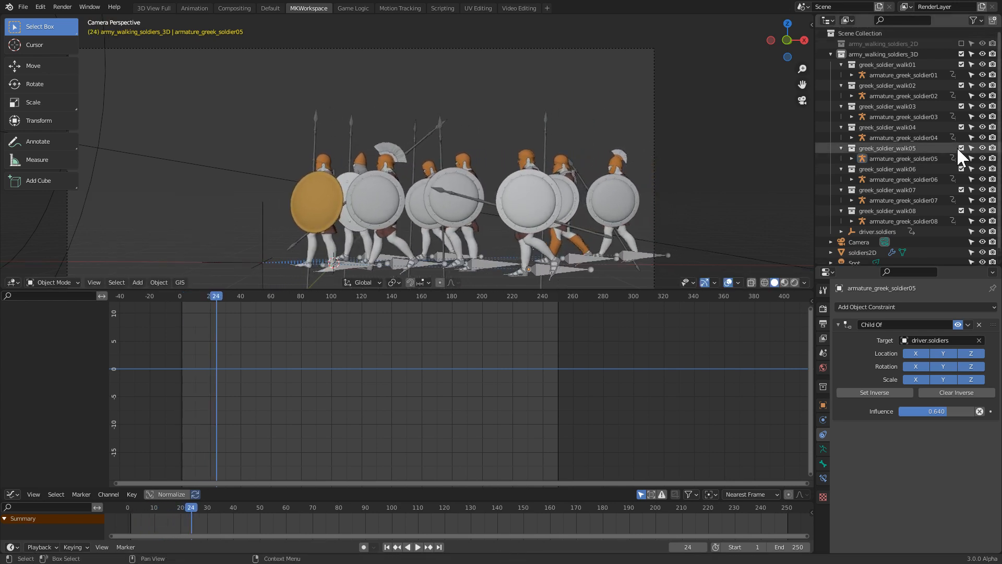
click(961, 43)
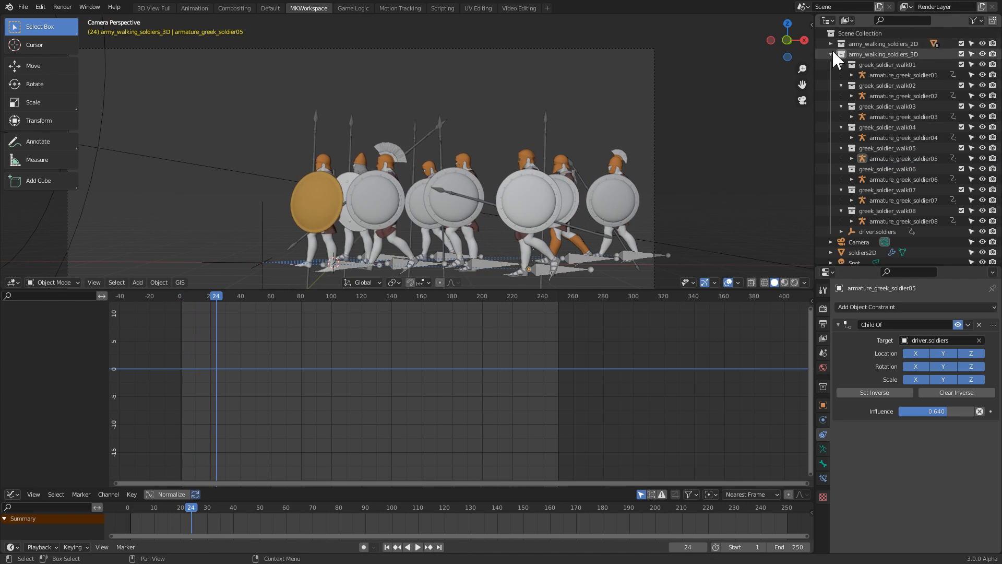
click(830, 53)
click(961, 44)
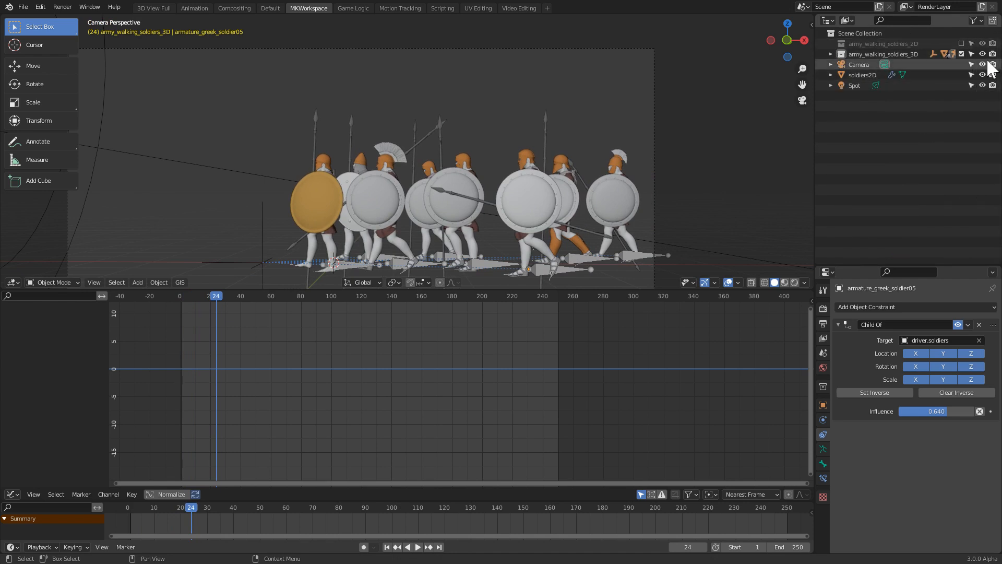
- Enable viewport display of the soldiers2D particle system, deselect everything, and play the animation in rendered shading
click(871, 74)
click(823, 435)
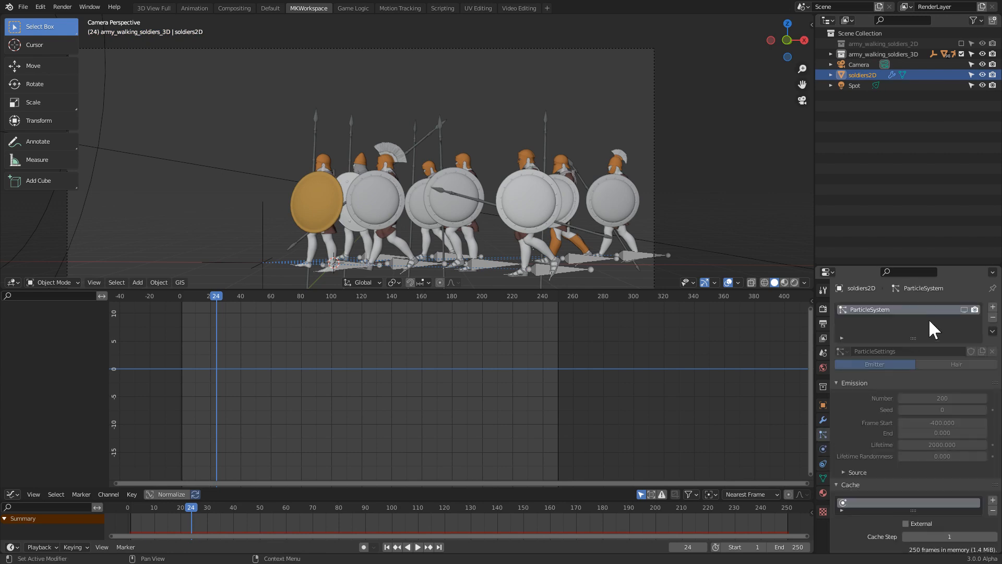
click(964, 309)
key(alt+a)
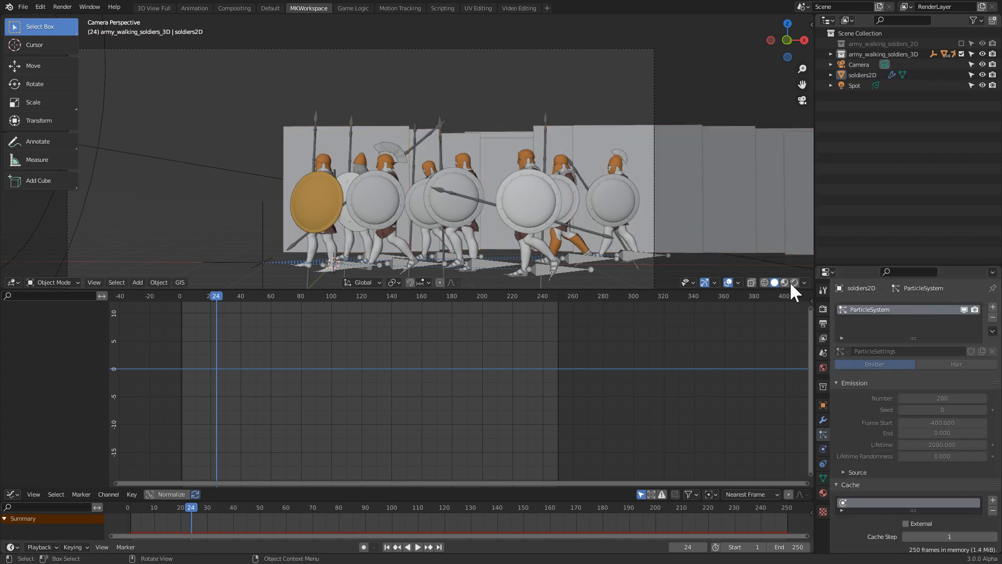
click(794, 281)
key(space)
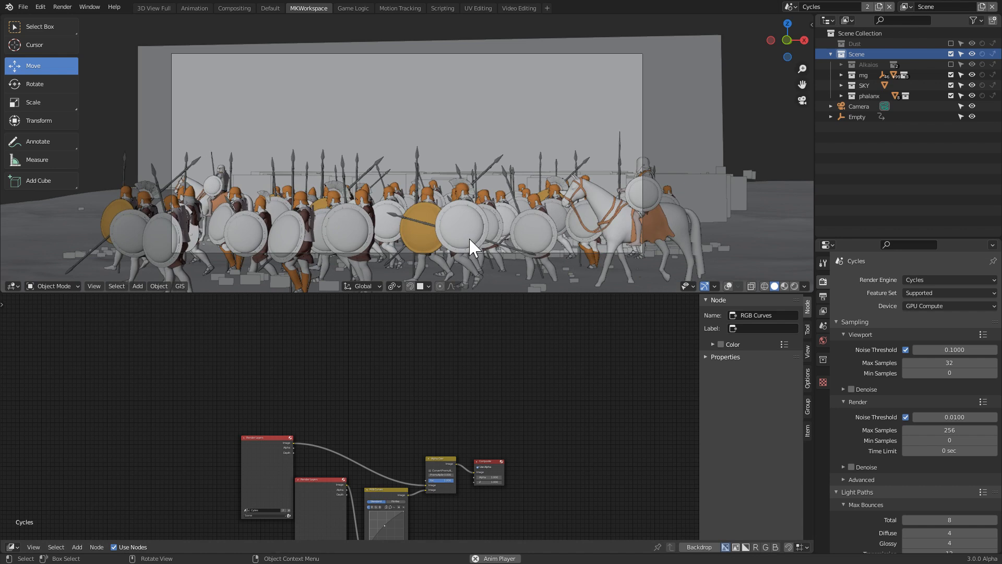
- Inspect the full phalanx scene from above, return to the camera view and include the Alkaios collection
middle_drag(524, 233, 502, 180)
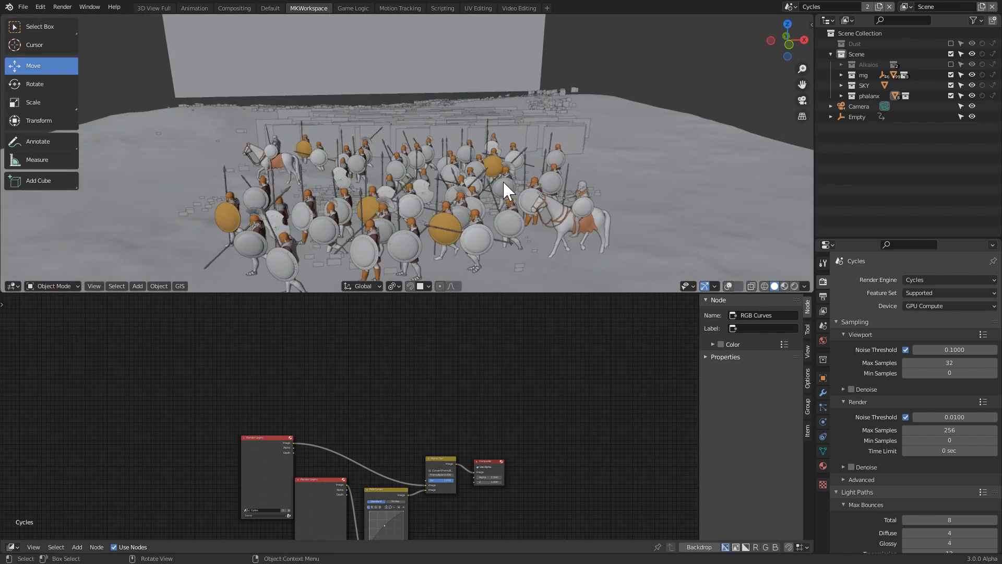
key(KP_0)
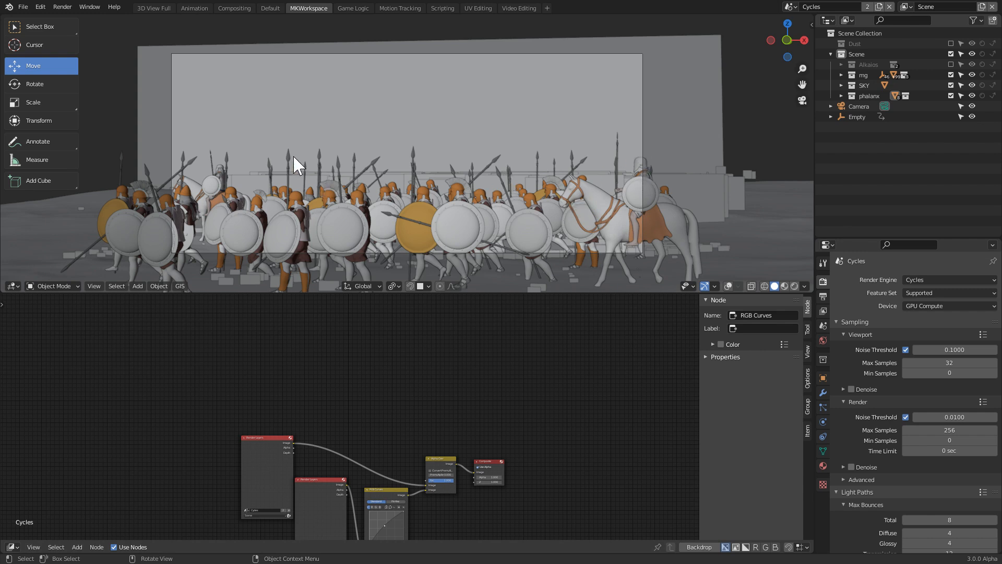
click(950, 63)
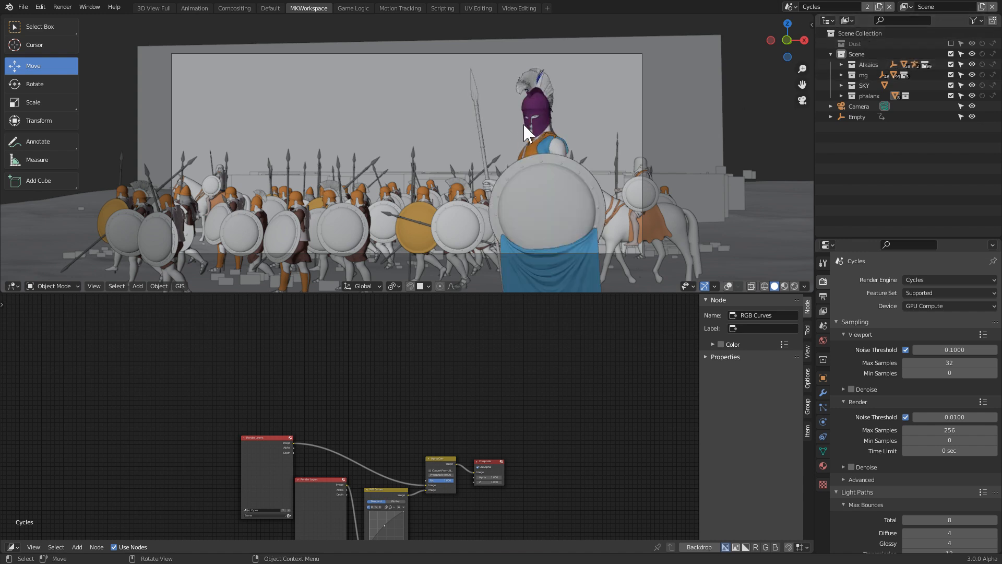